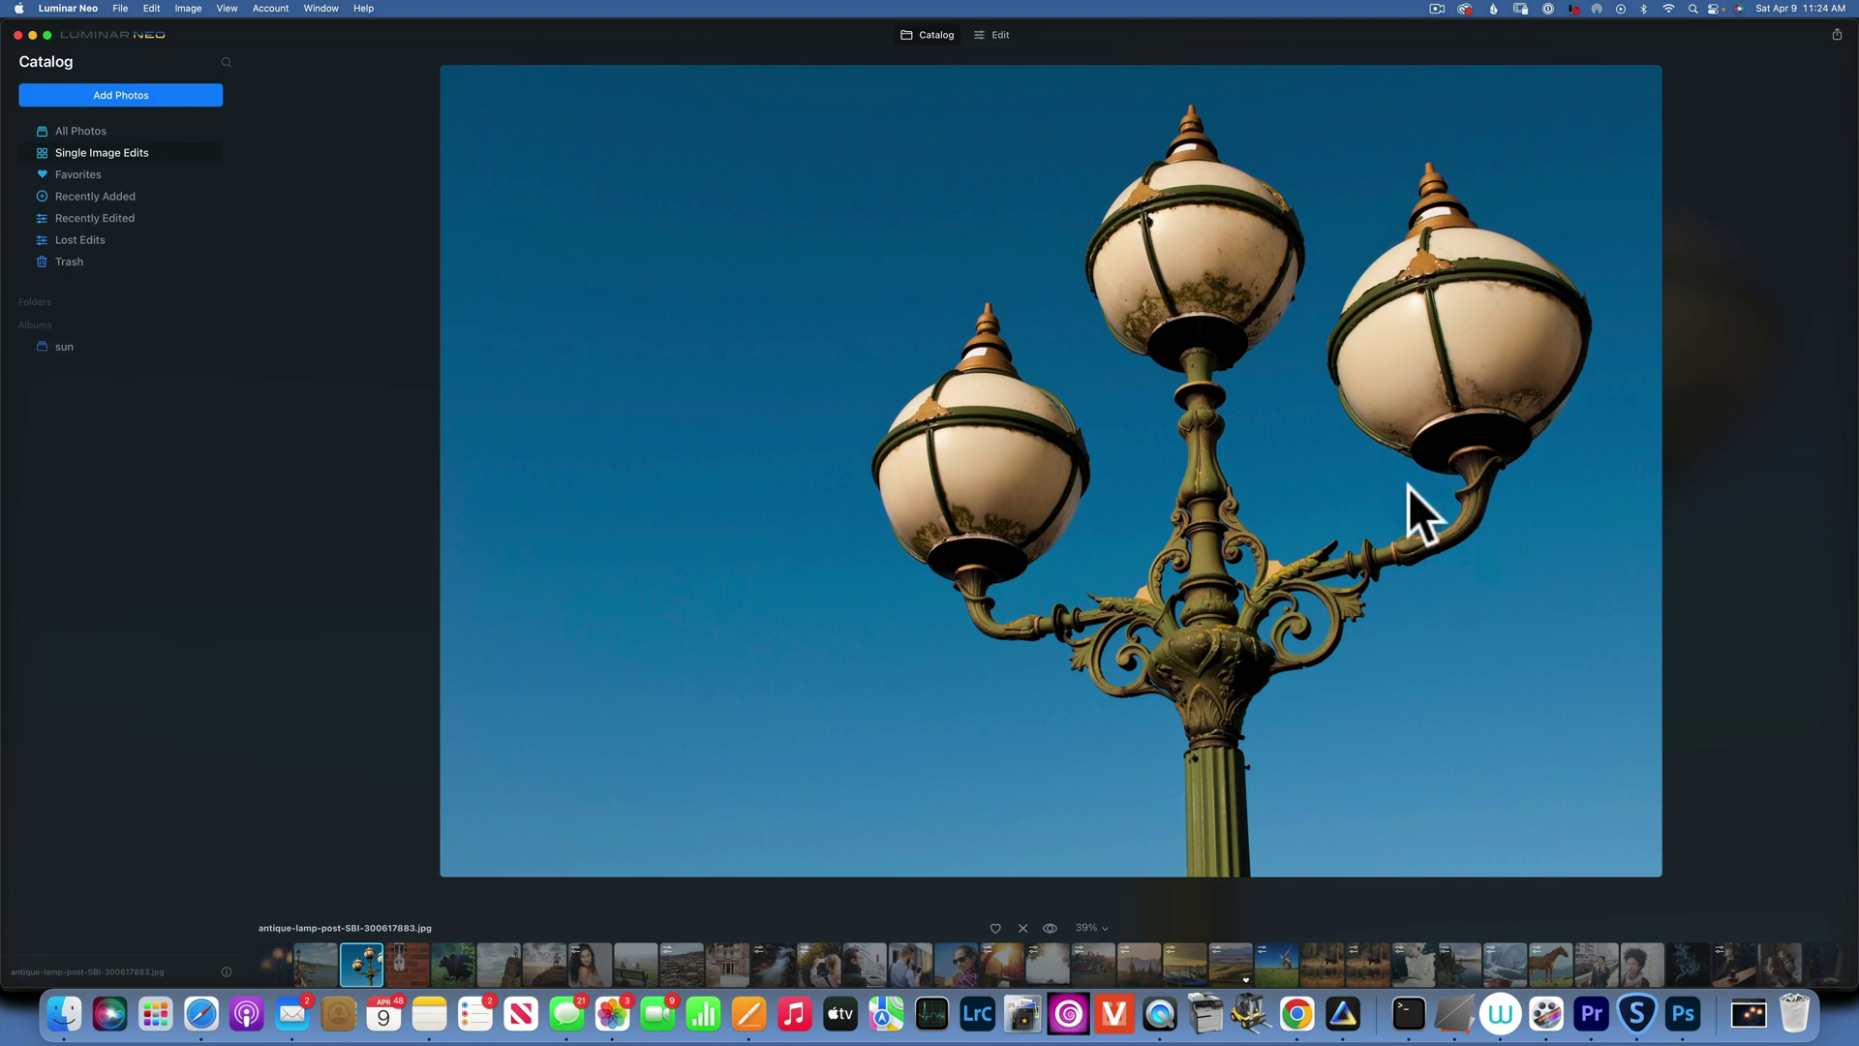
Step: Preview the finished night lamp photo from the catalog, then return to the grid
{"action": "left_click", "coordinate": [938, 32]}
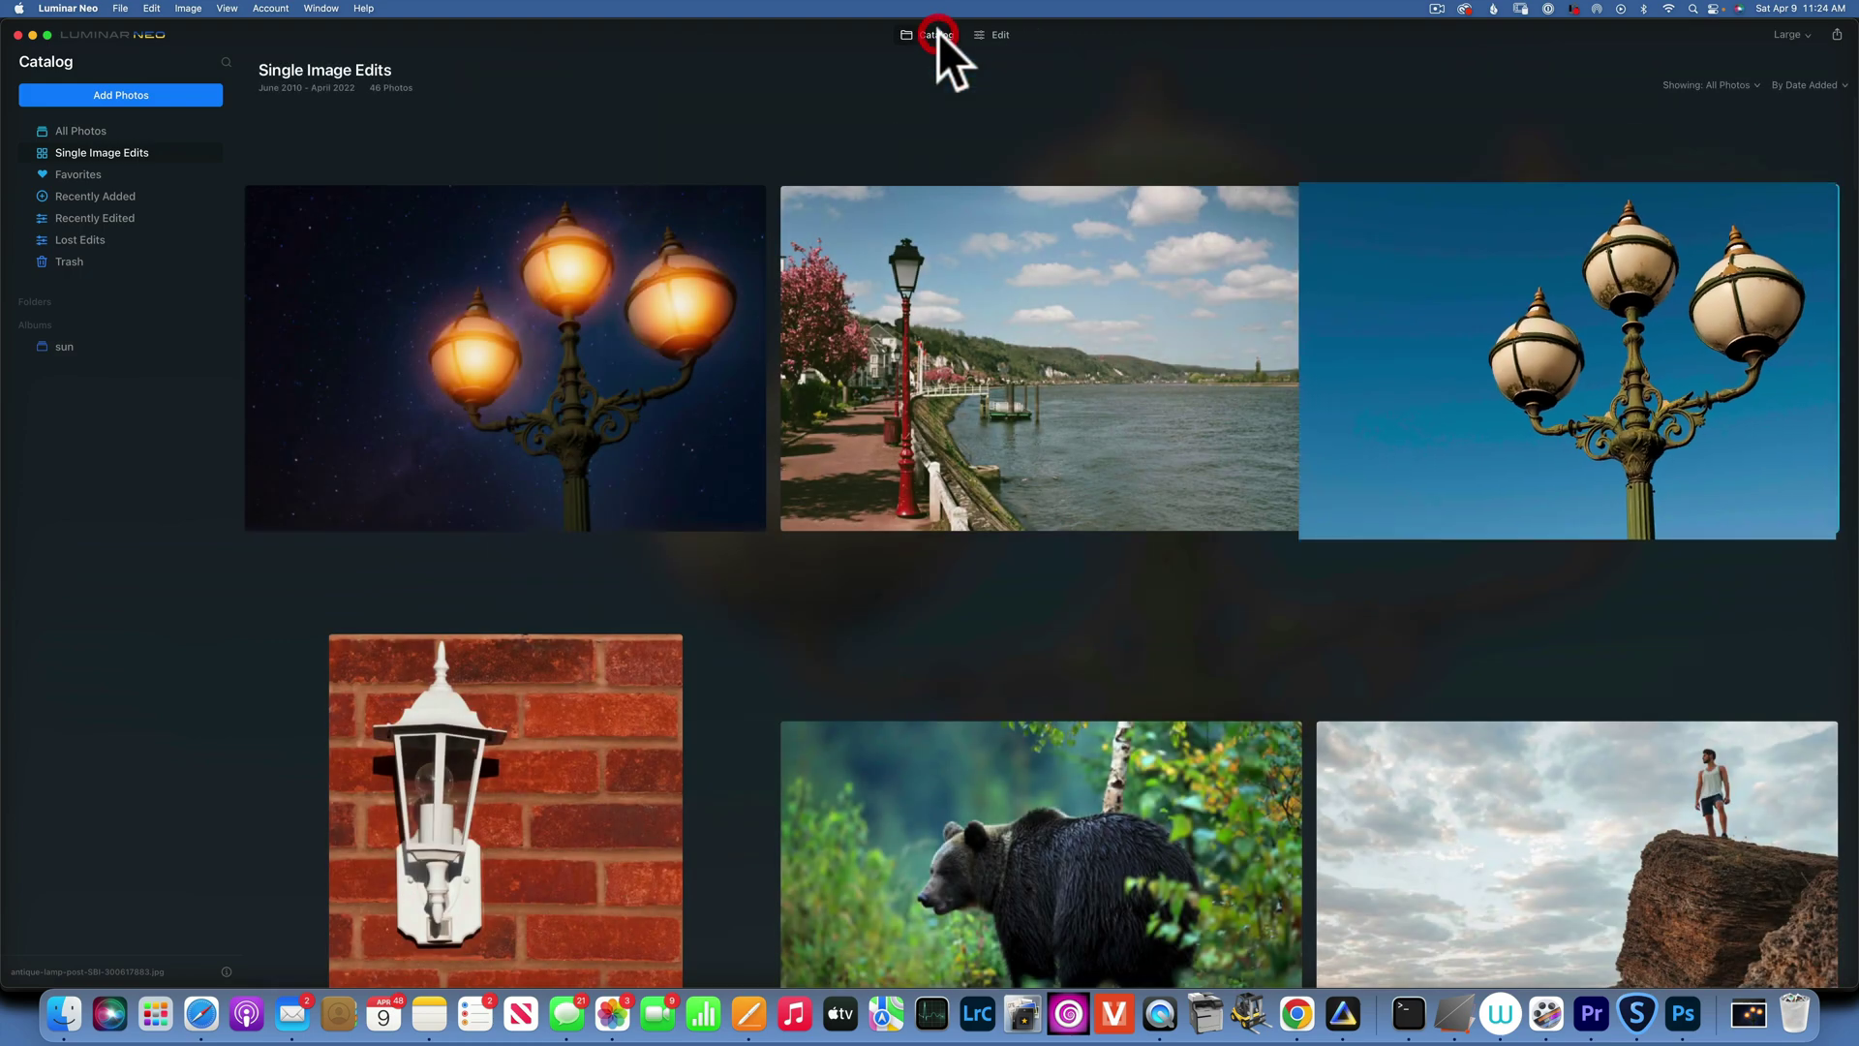
{"action": "double_click", "coordinate": [582, 362]}
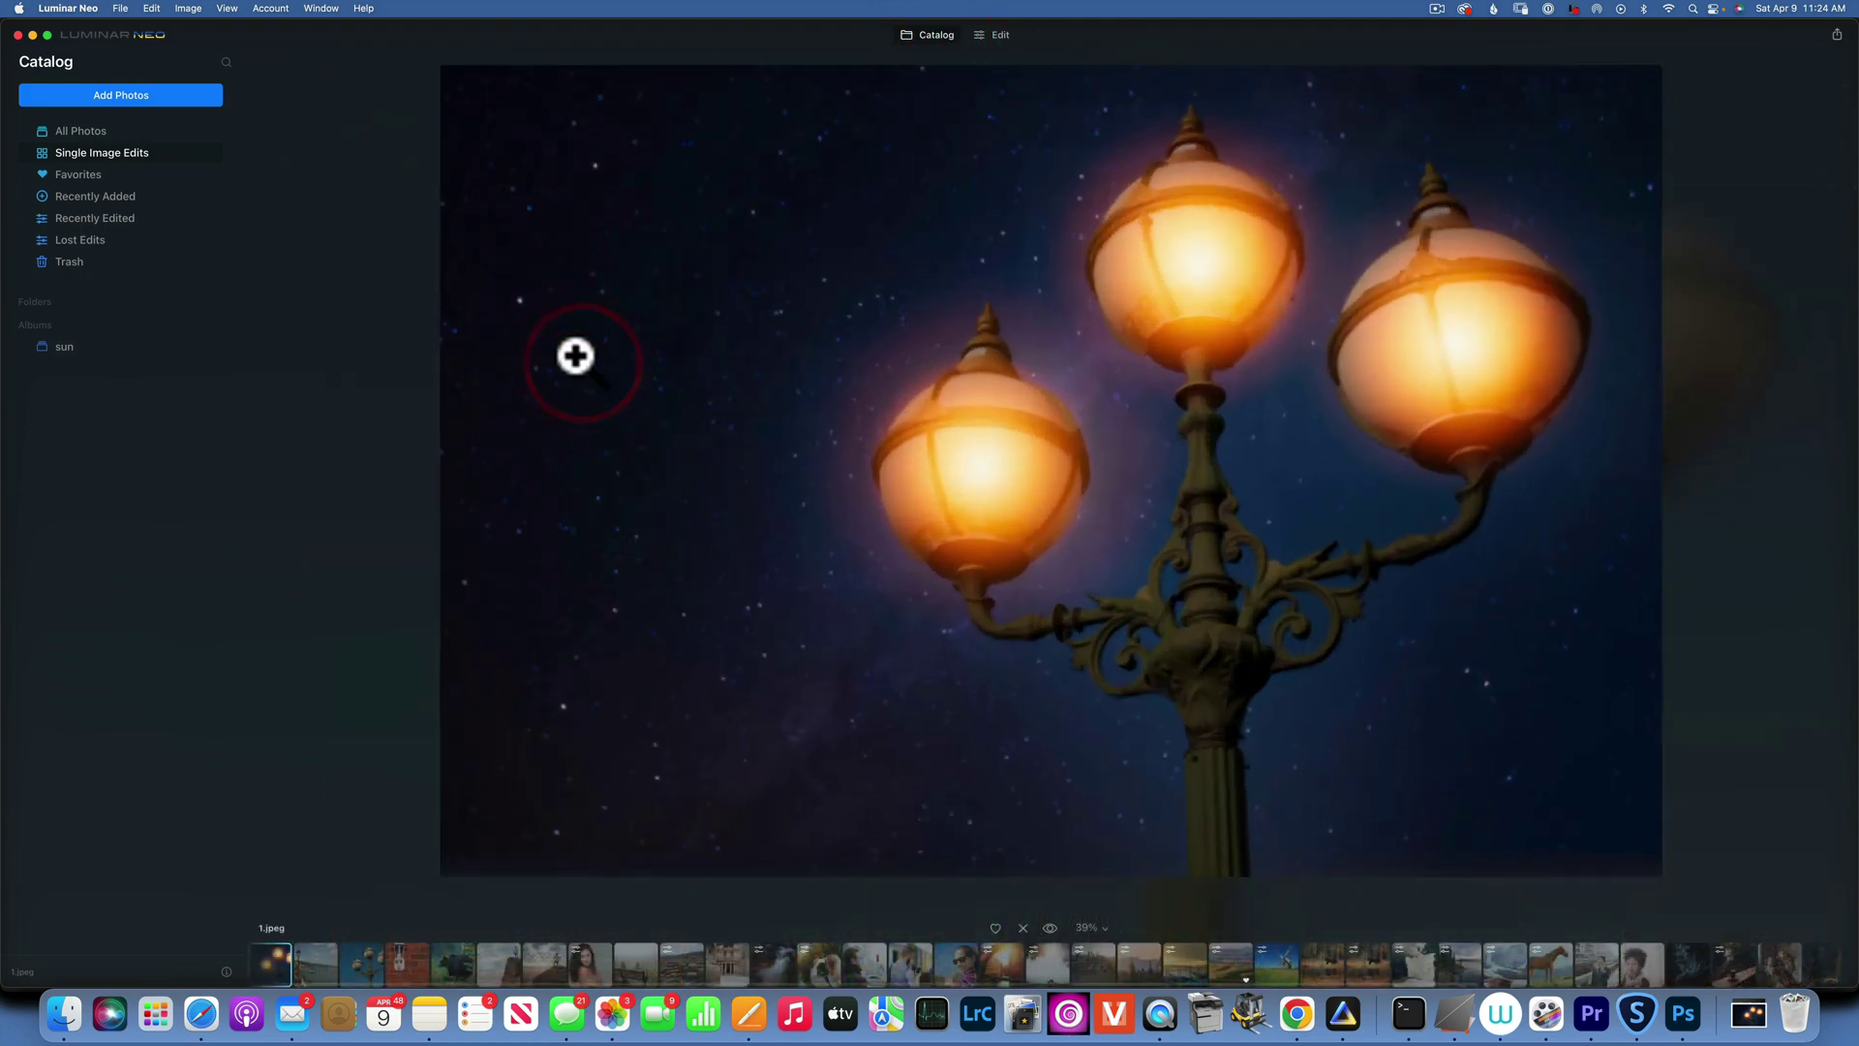
{"action": "left_click", "coordinate": [931, 33]}
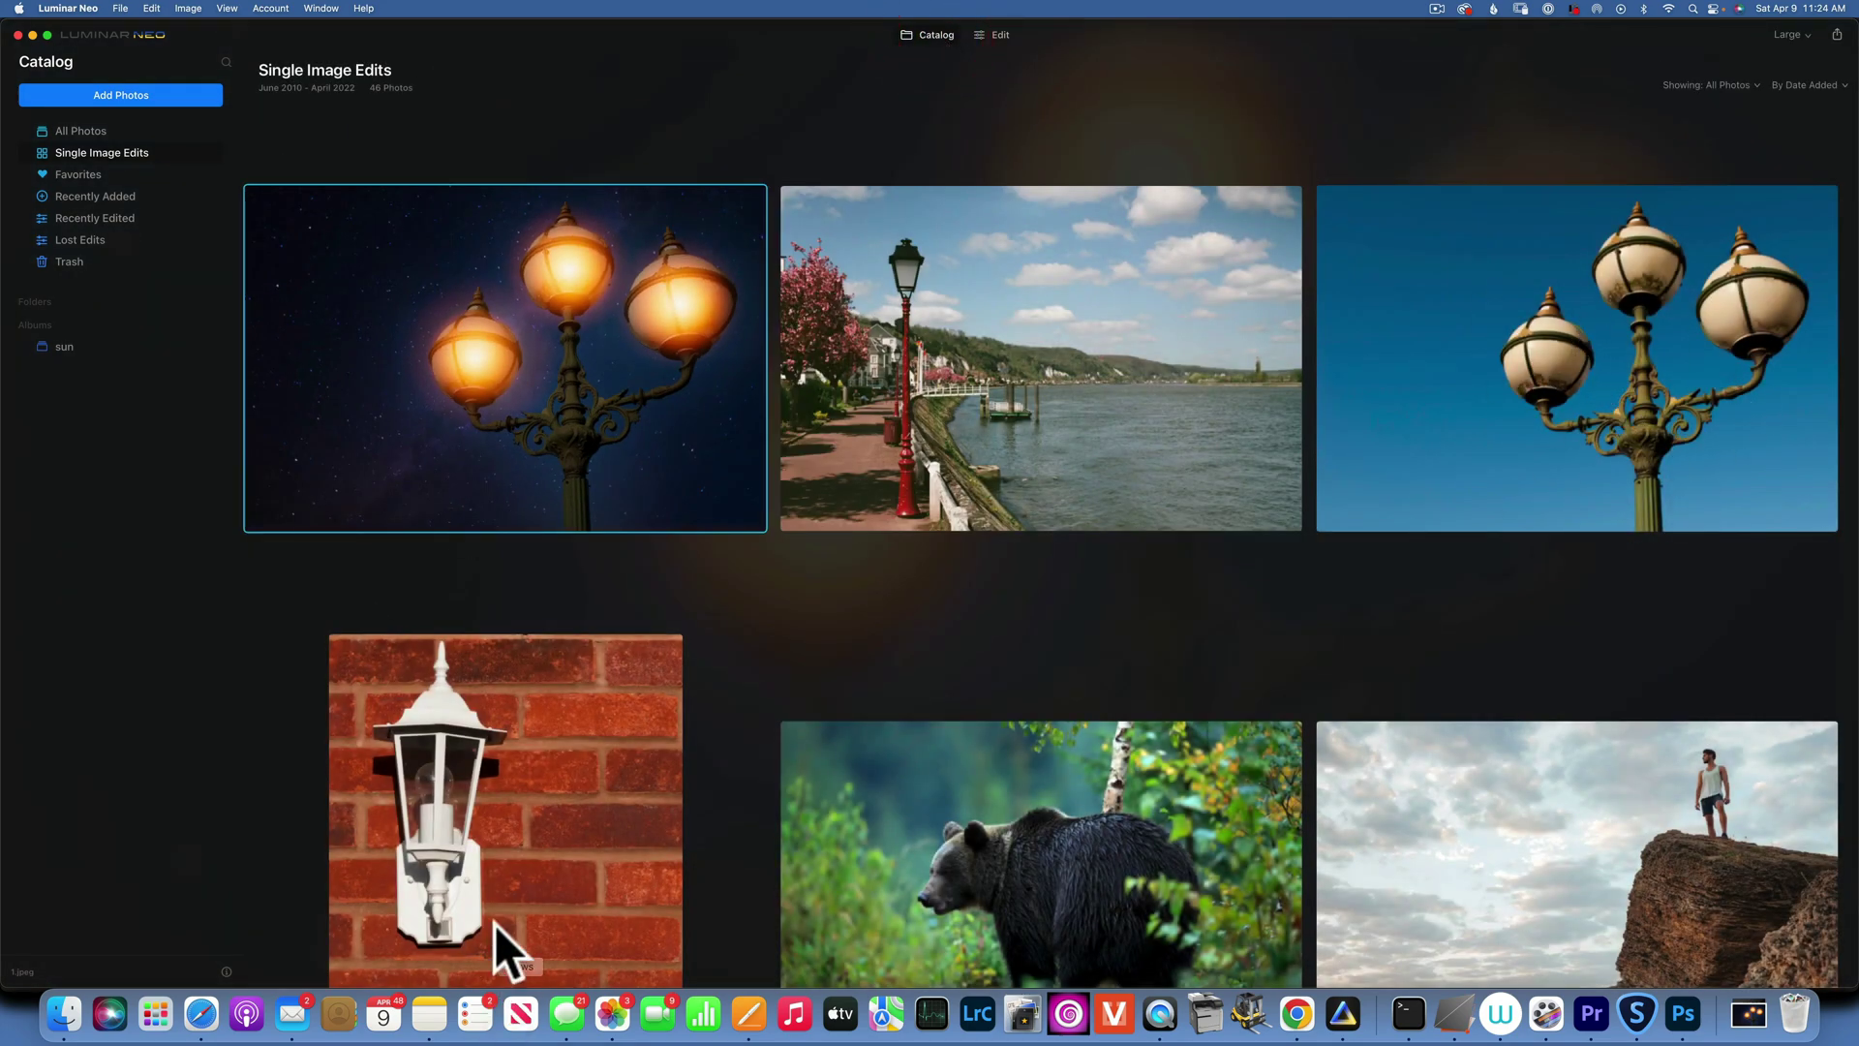
Step: Open the daytime antique-lamp-post-SBI-300617883.jpg photo in single-image view
{"action": "scroll", "coordinate": [455, 813], "scroll_direction": "down", "scroll_amount": 3}
{"action": "scroll", "coordinate": [455, 813], "scroll_direction": "down", "scroll_amount": 2}
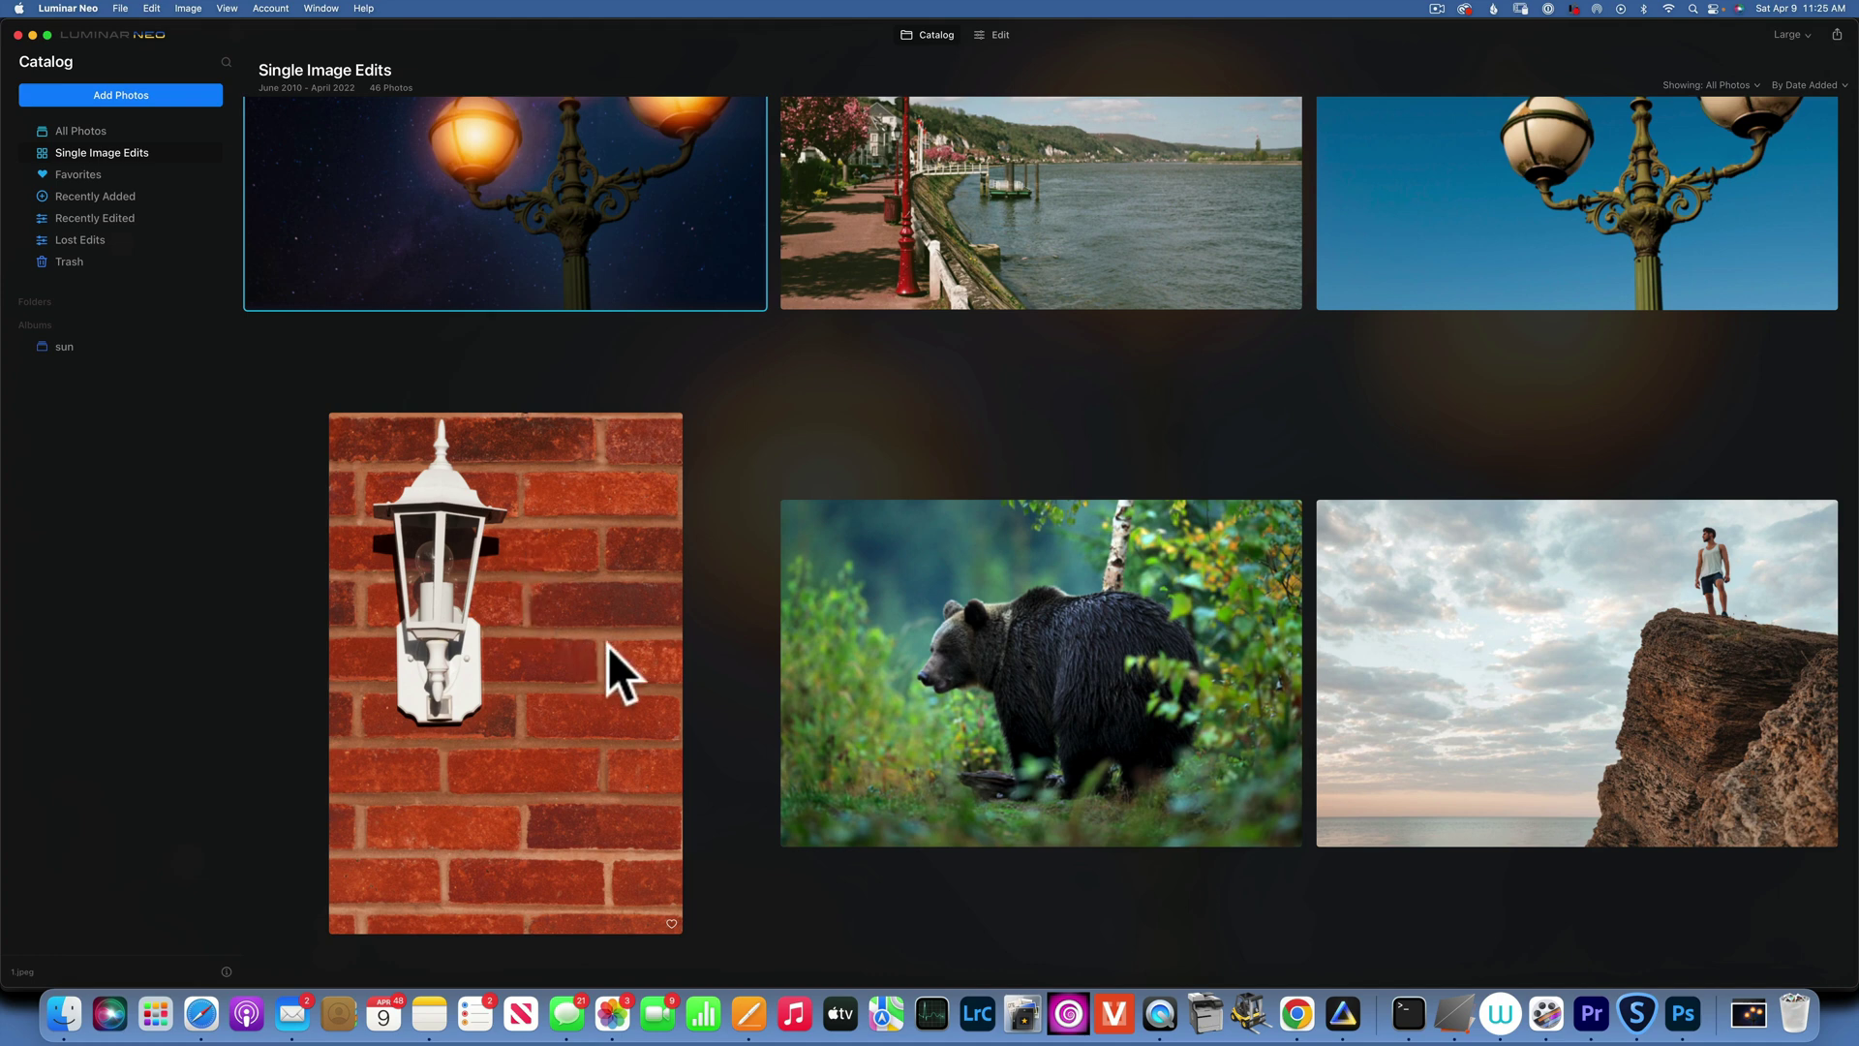
{"action": "scroll", "coordinate": [610, 664], "scroll_direction": "up", "scroll_amount": 5}
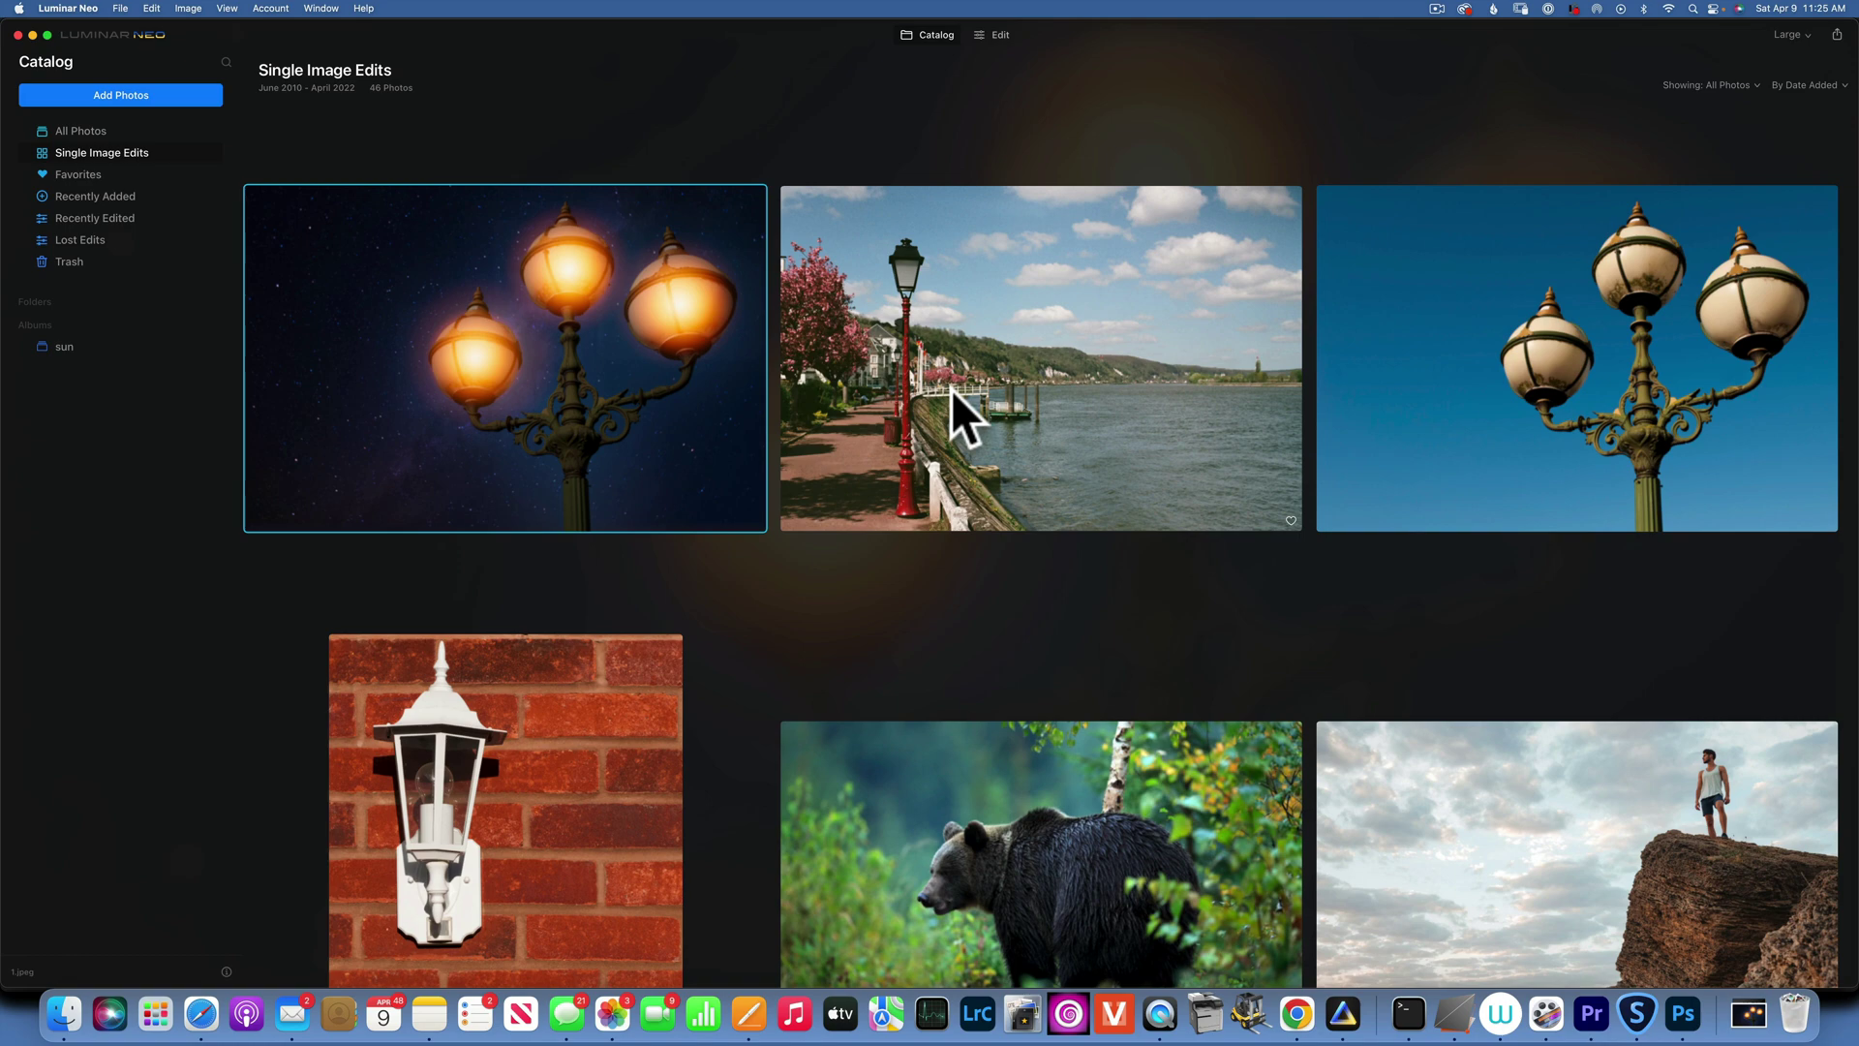
{"action": "double_click", "coordinate": [1578, 345]}
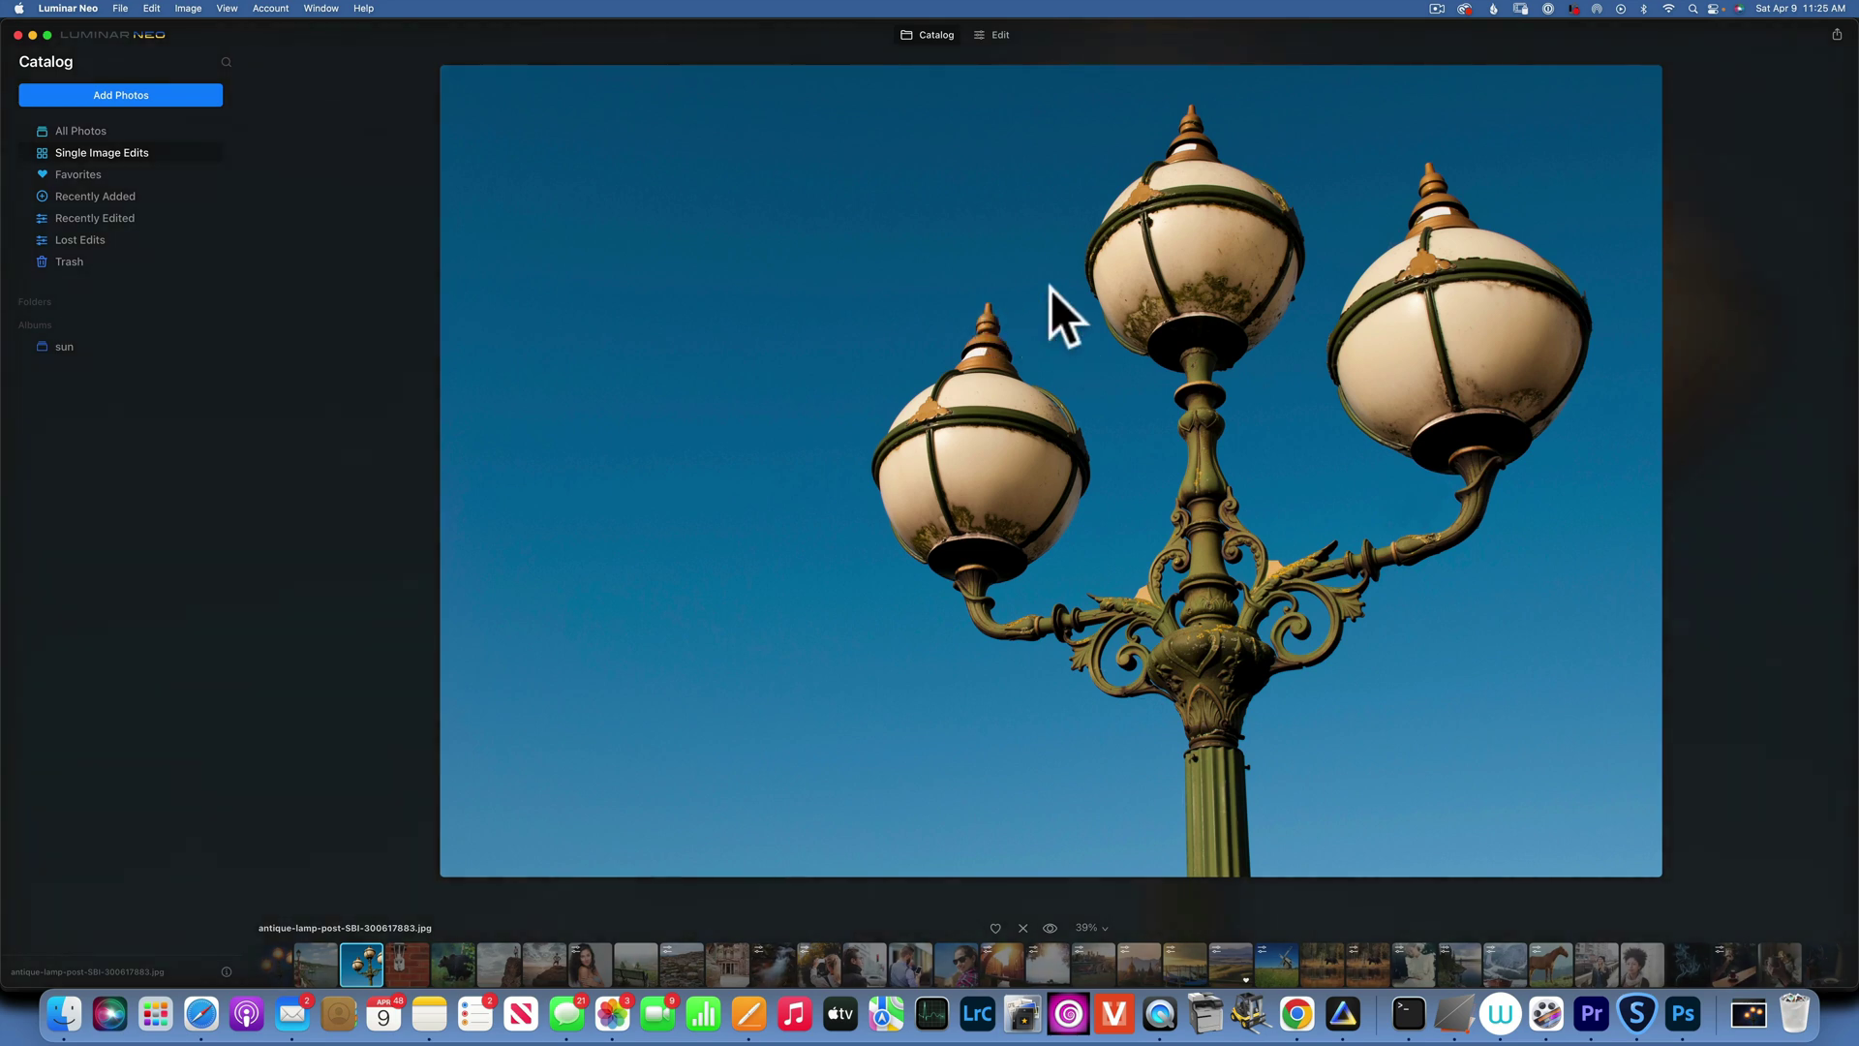
Step: Replace the clear blue sky with the Galaxy 2 starry sky in the Sky tool
{"action": "left_click", "coordinate": [1003, 33]}
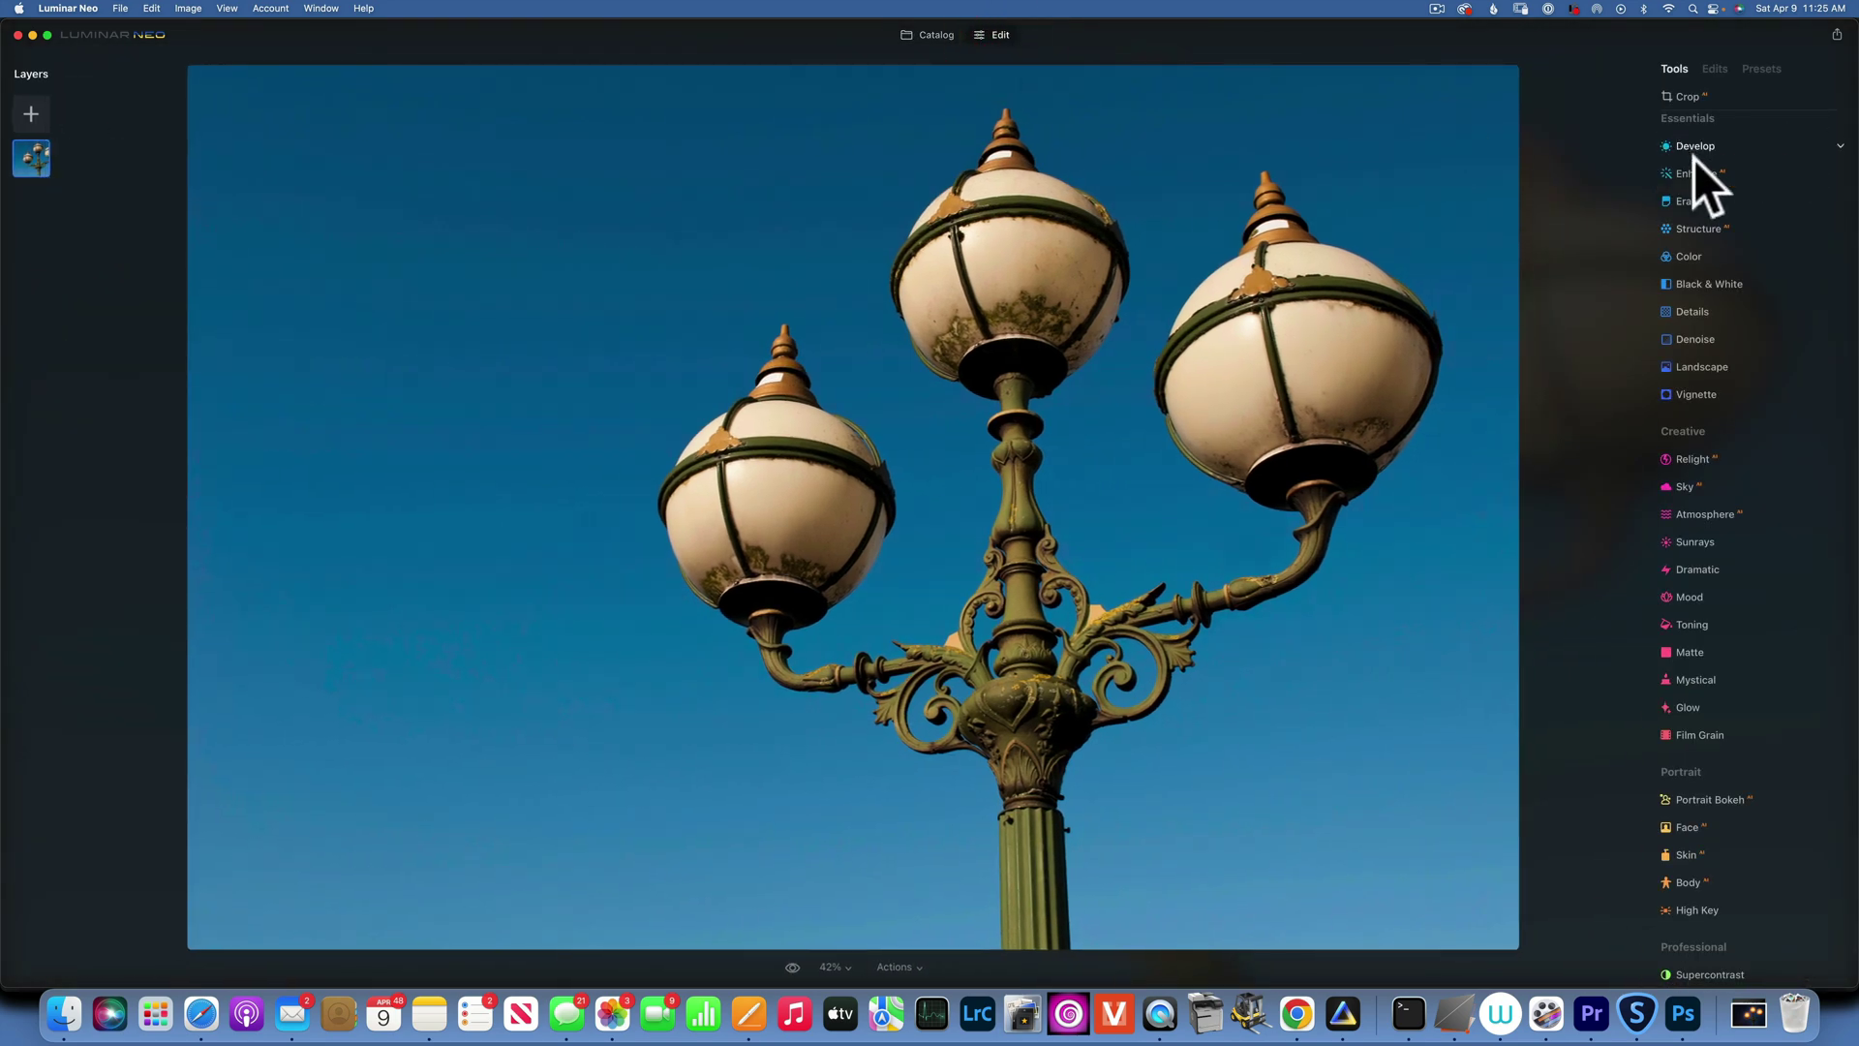
{"action": "left_click", "coordinate": [1686, 485]}
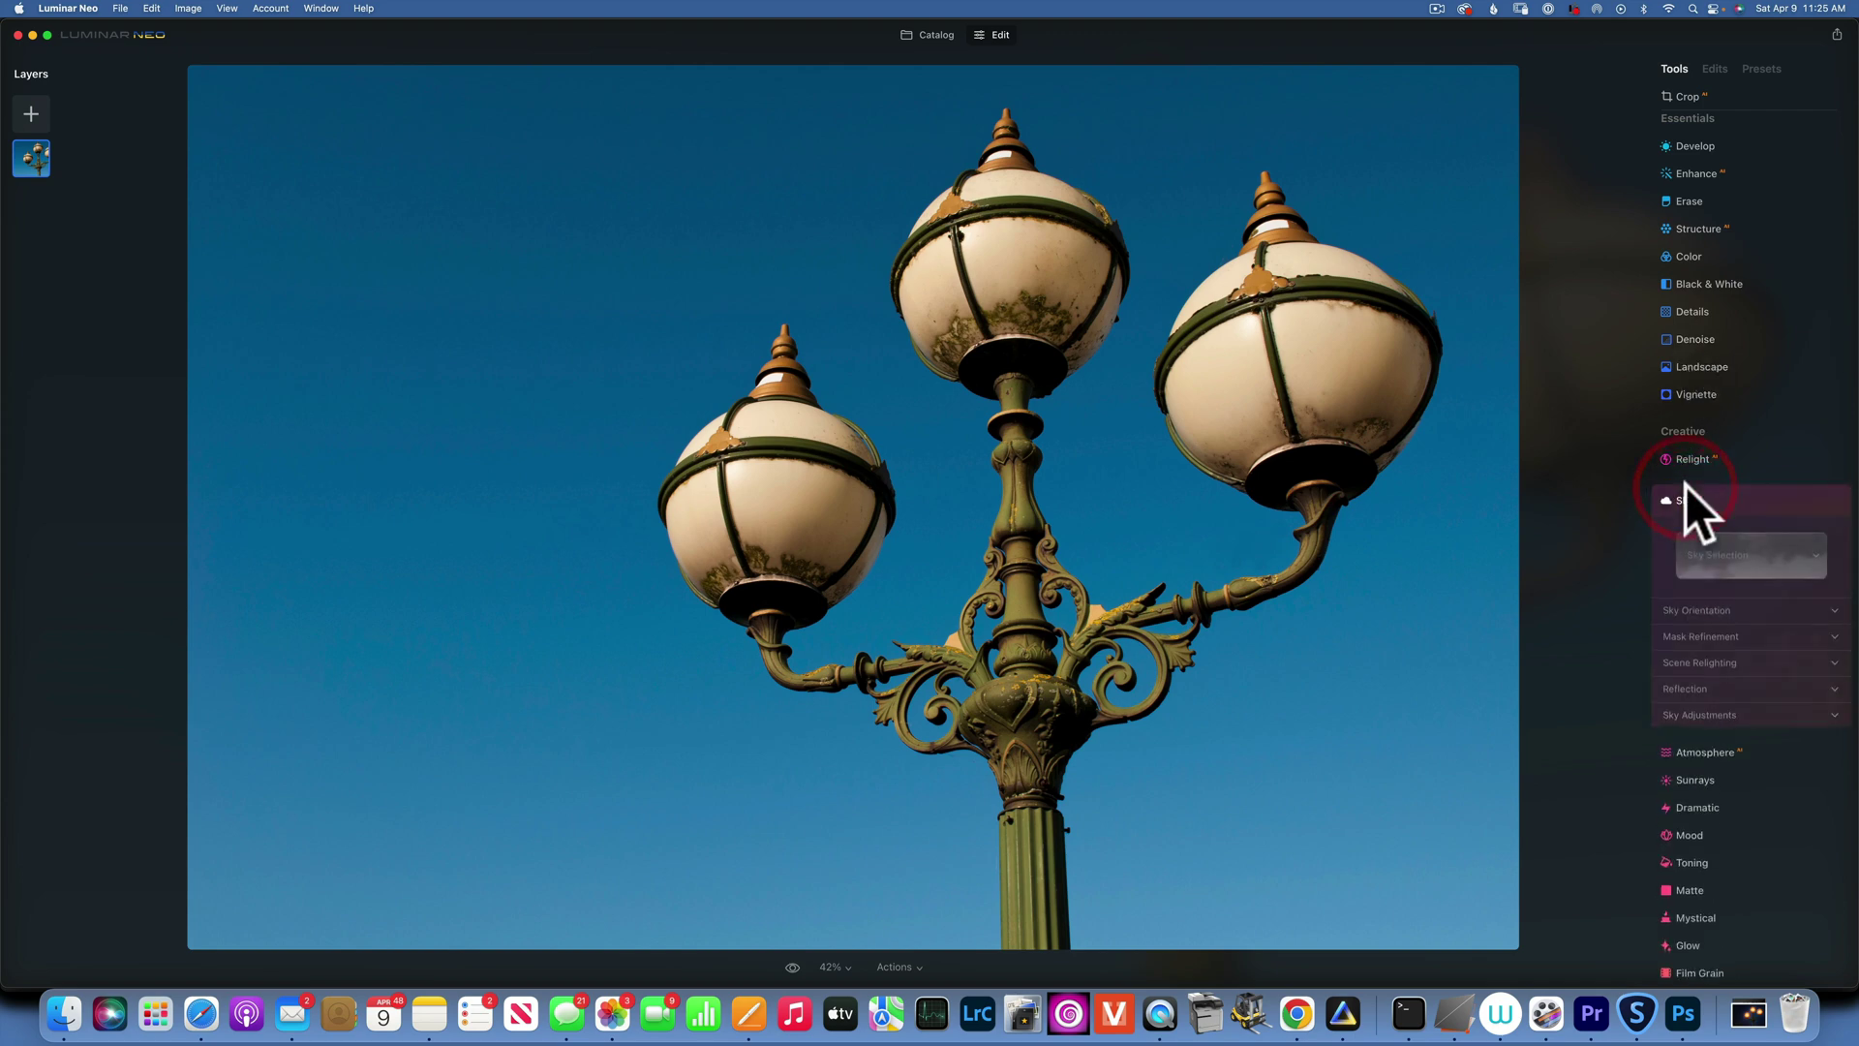
{"action": "left_click", "coordinate": [1755, 546]}
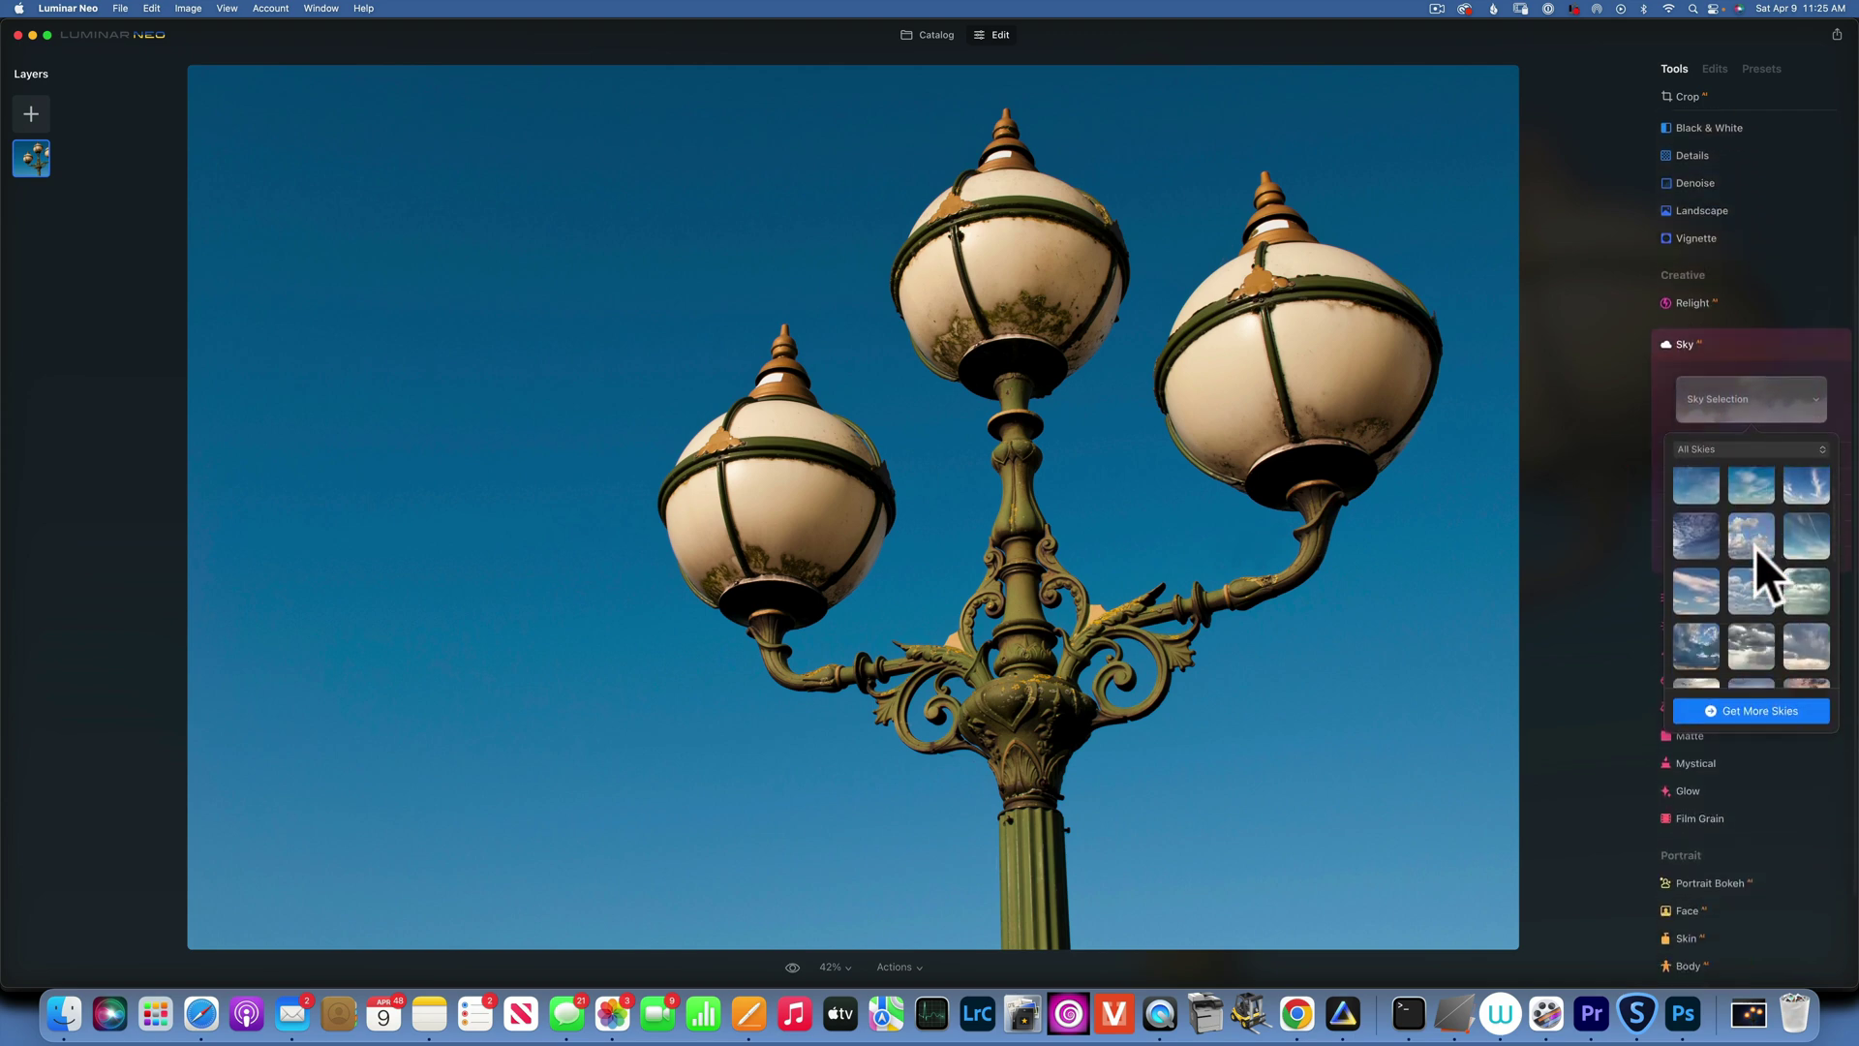
{"action": "scroll", "coordinate": [1757, 549], "scroll_direction": "down", "scroll_amount": 5}
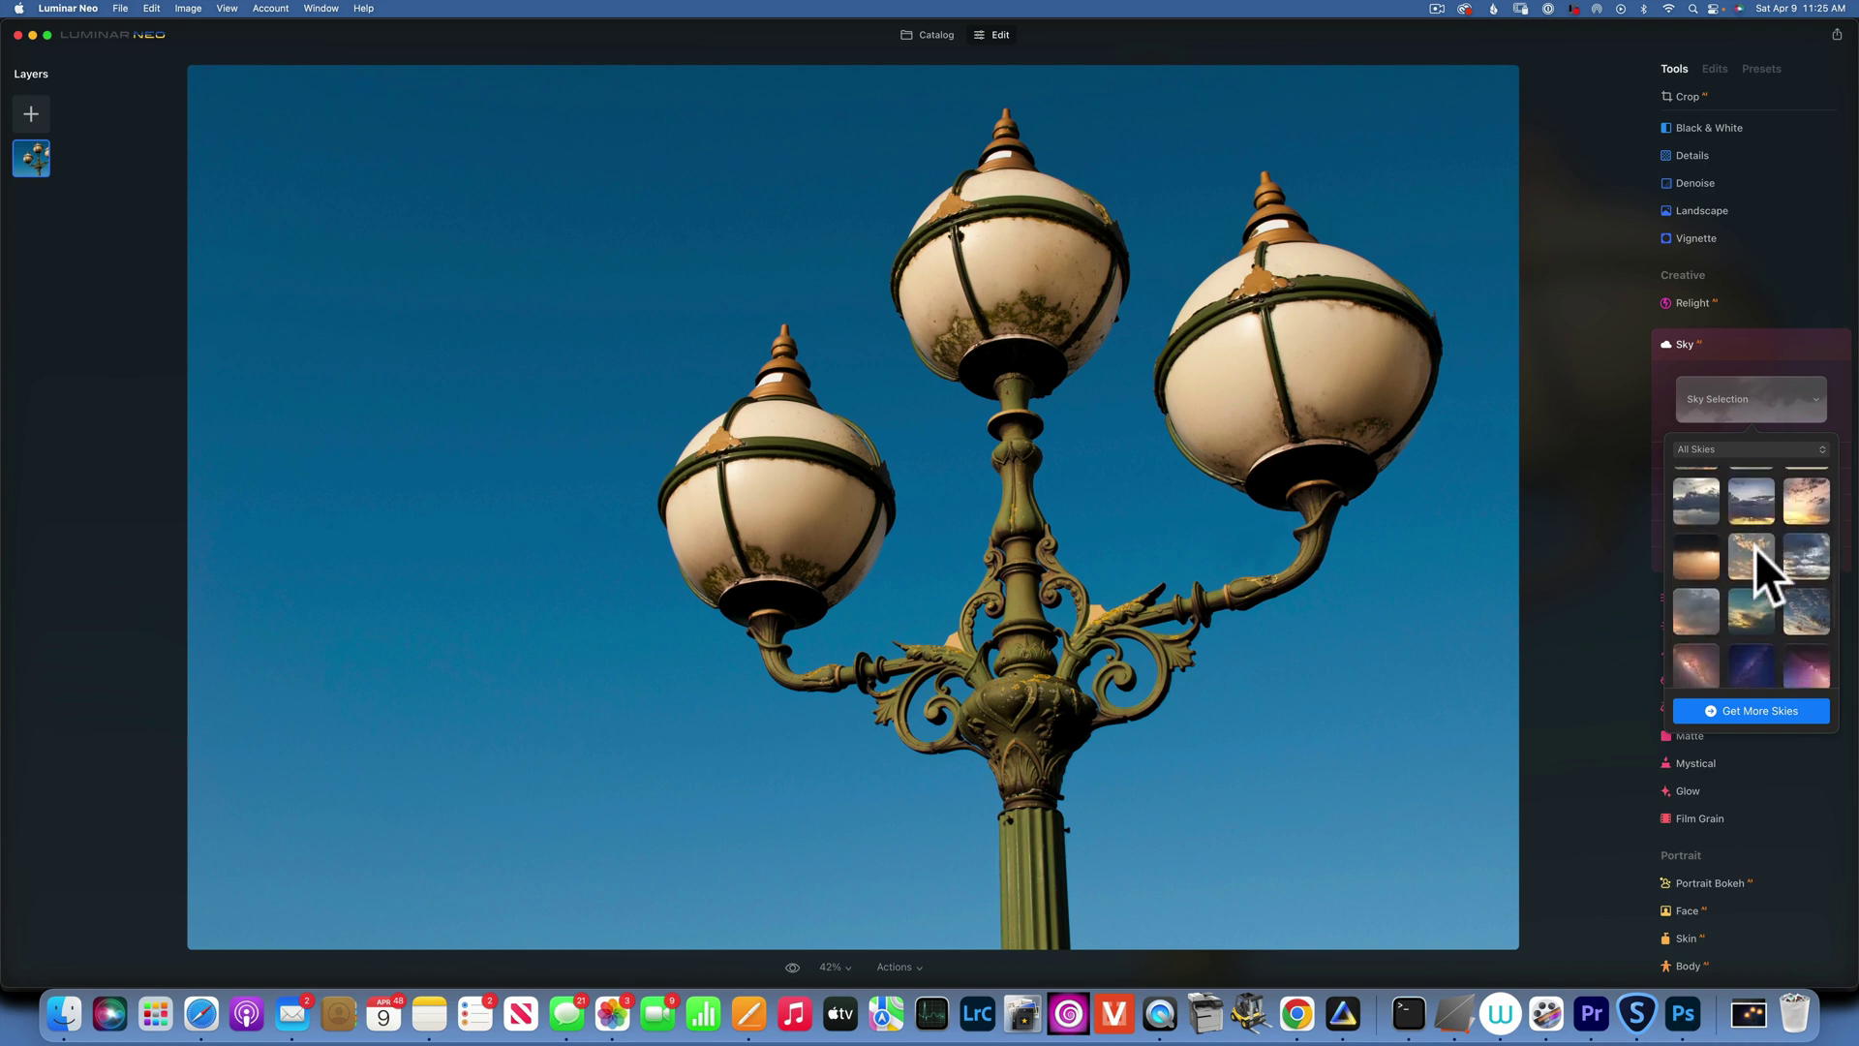
{"action": "scroll", "coordinate": [1757, 548], "scroll_direction": "down", "scroll_amount": 3}
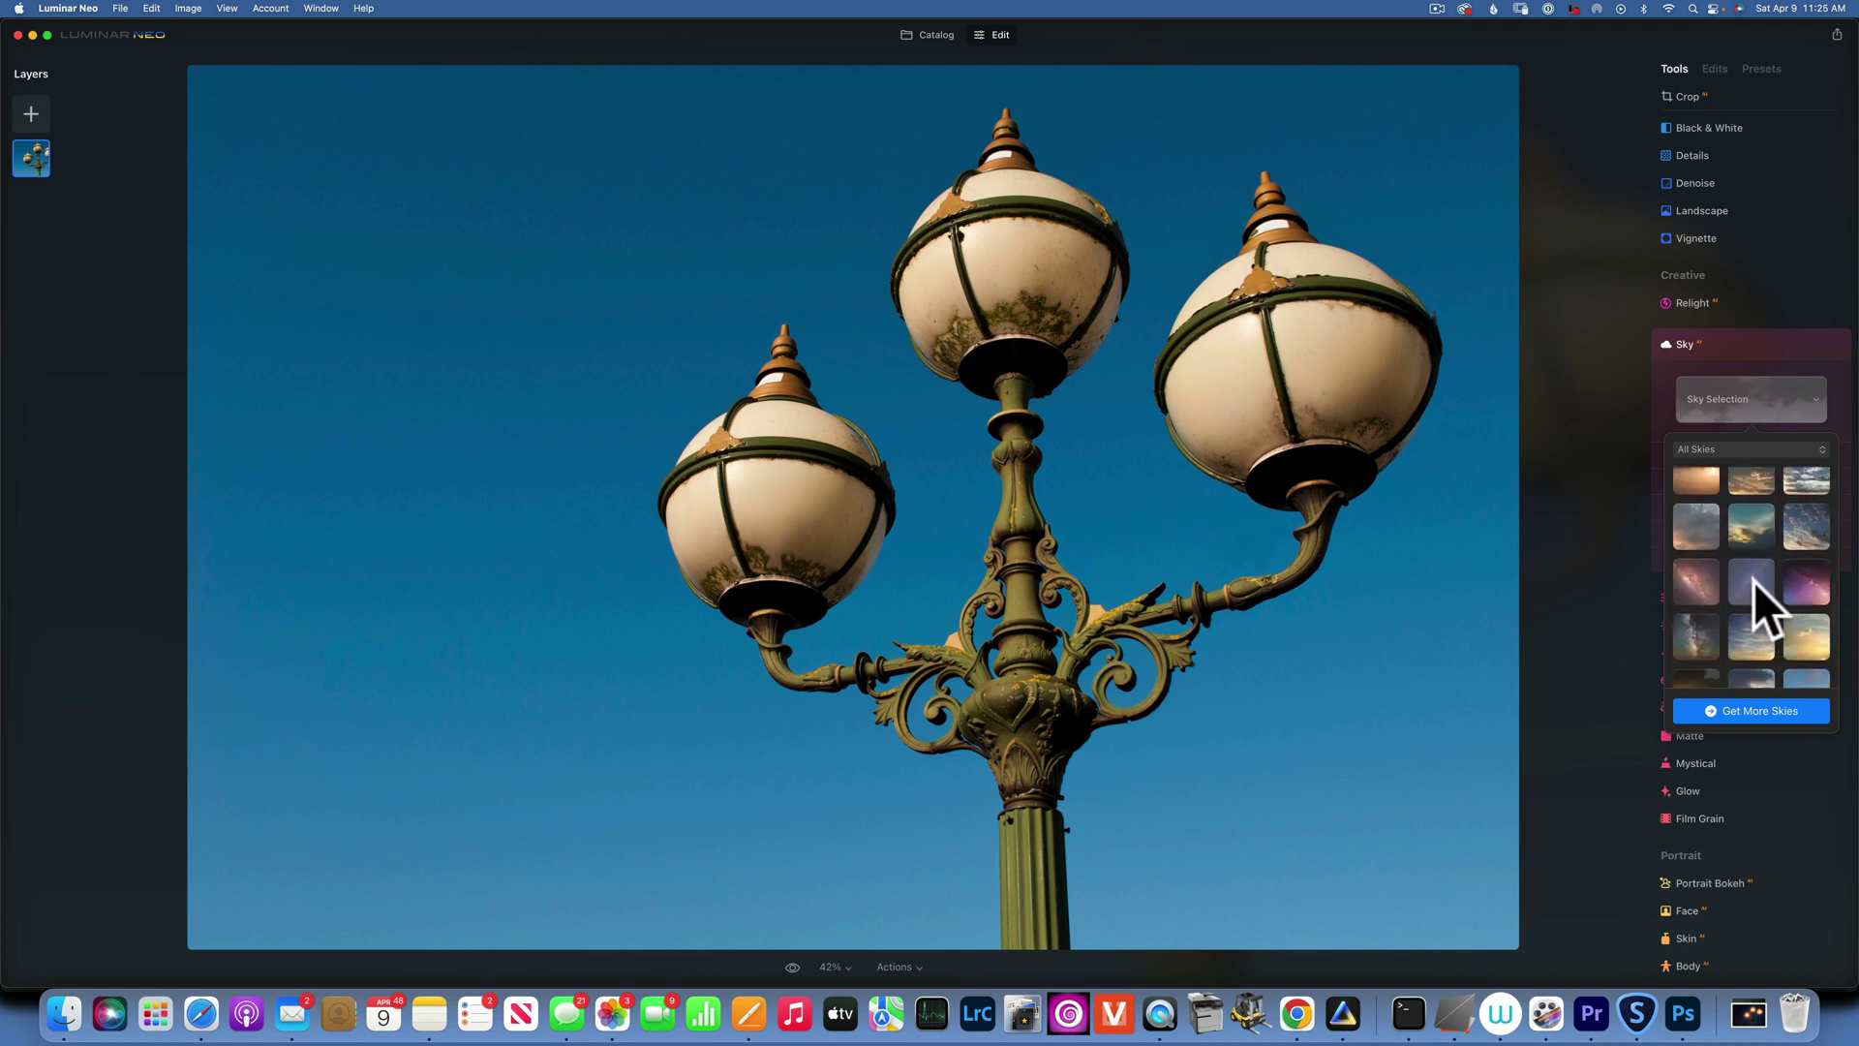
{"action": "left_click", "coordinate": [1752, 581]}
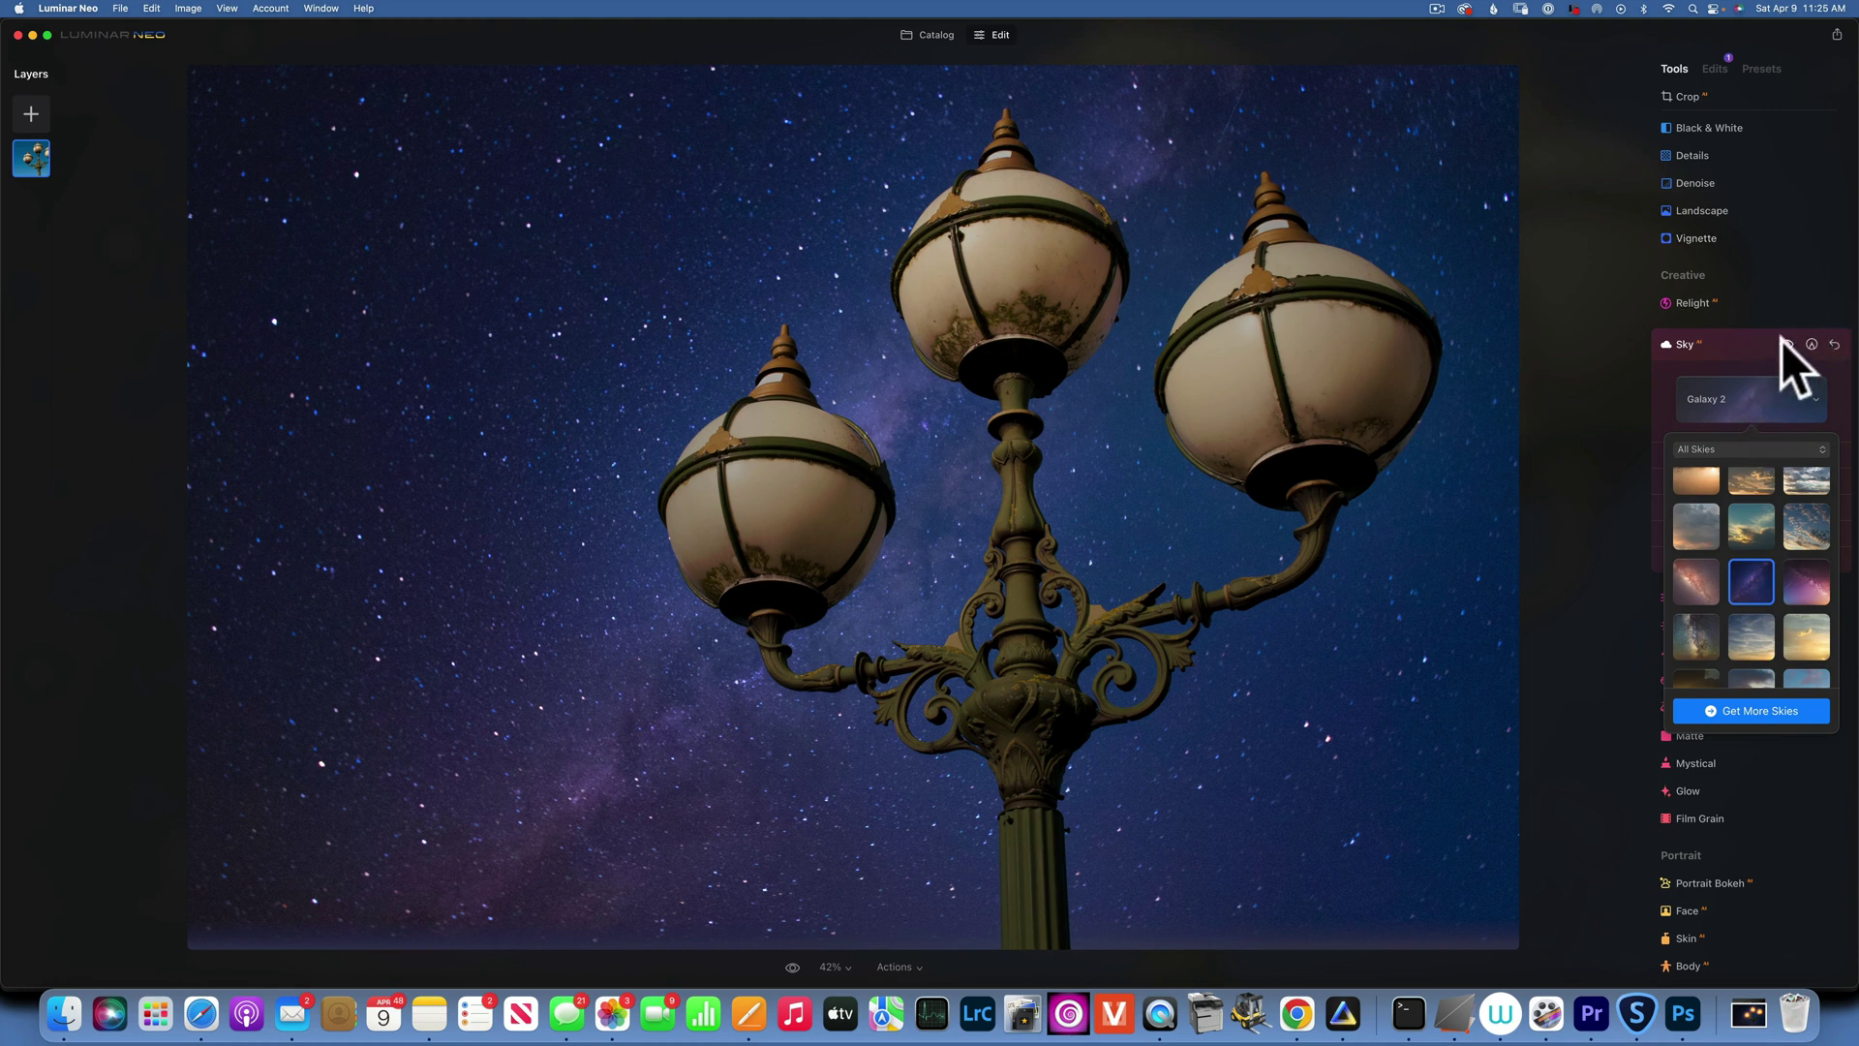
{"action": "left_click", "coordinate": [1814, 399]}
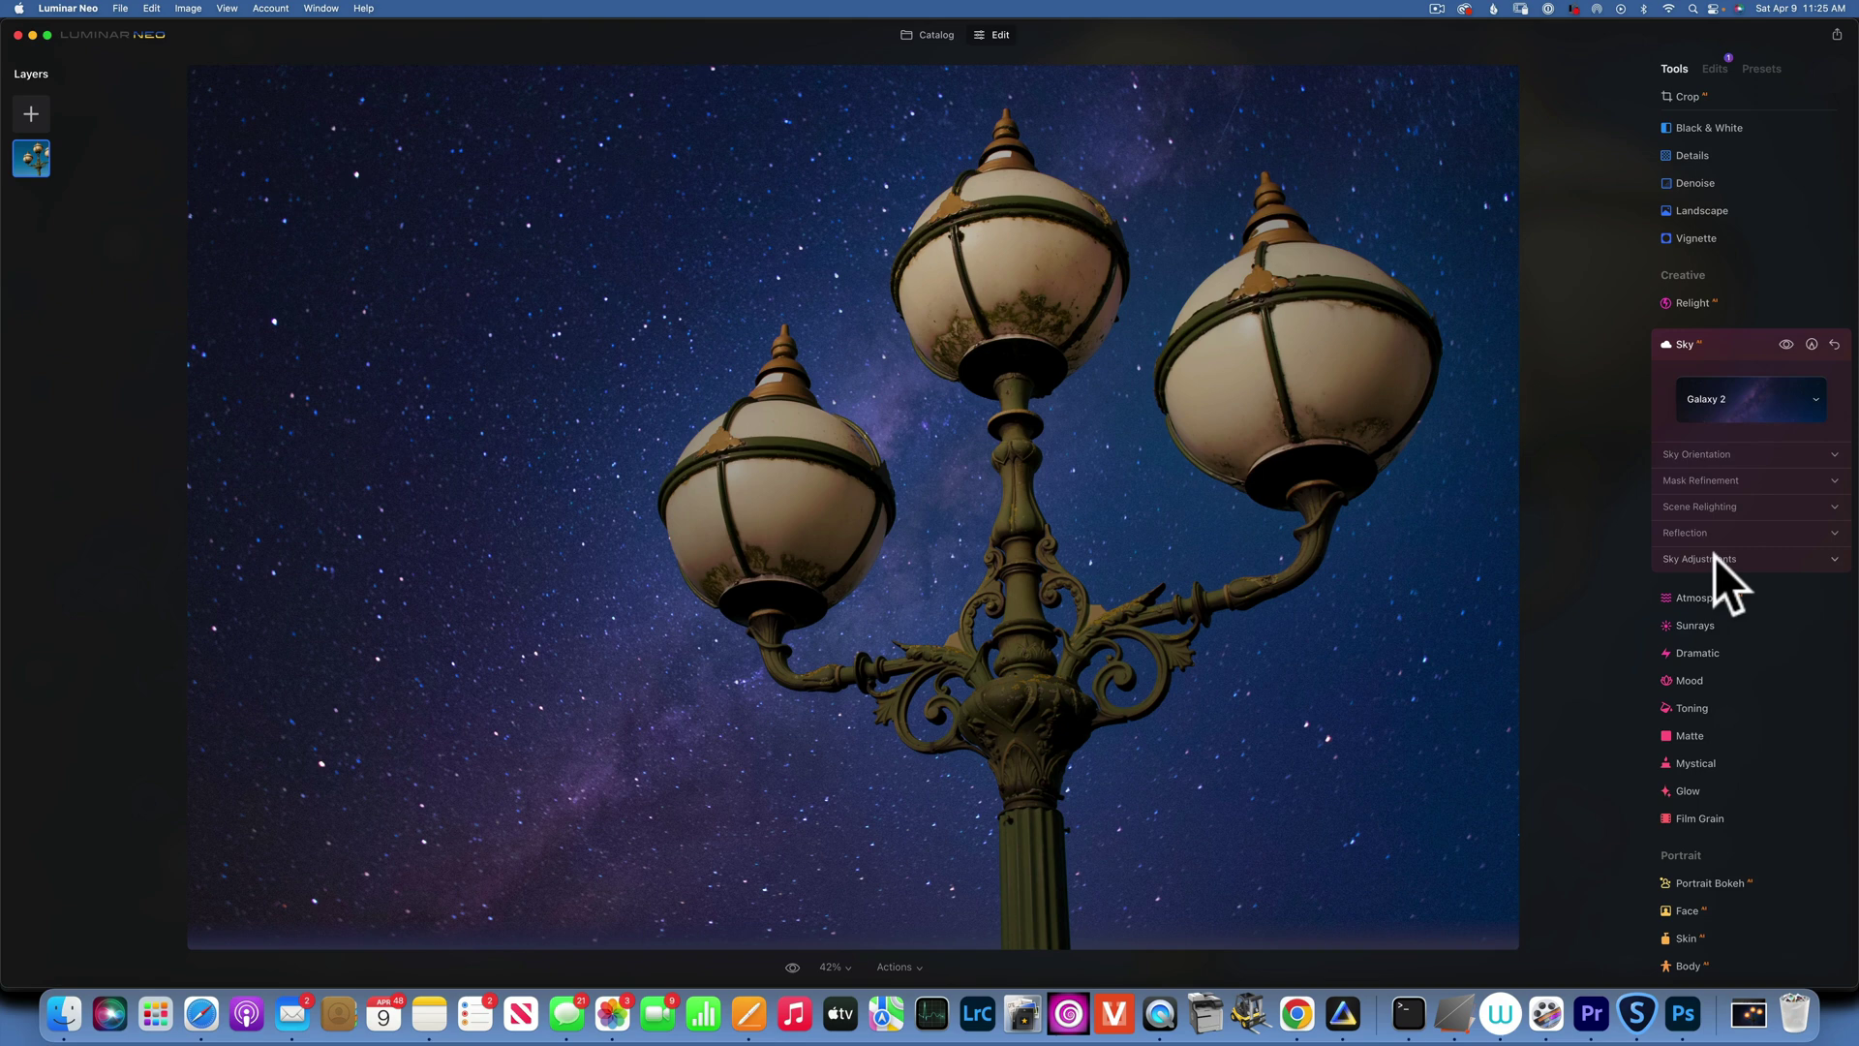
Step: Set the Galaxy 2 sky's Brightness to -100 under Sky Adjustments
{"action": "left_click", "coordinate": [1701, 506]}
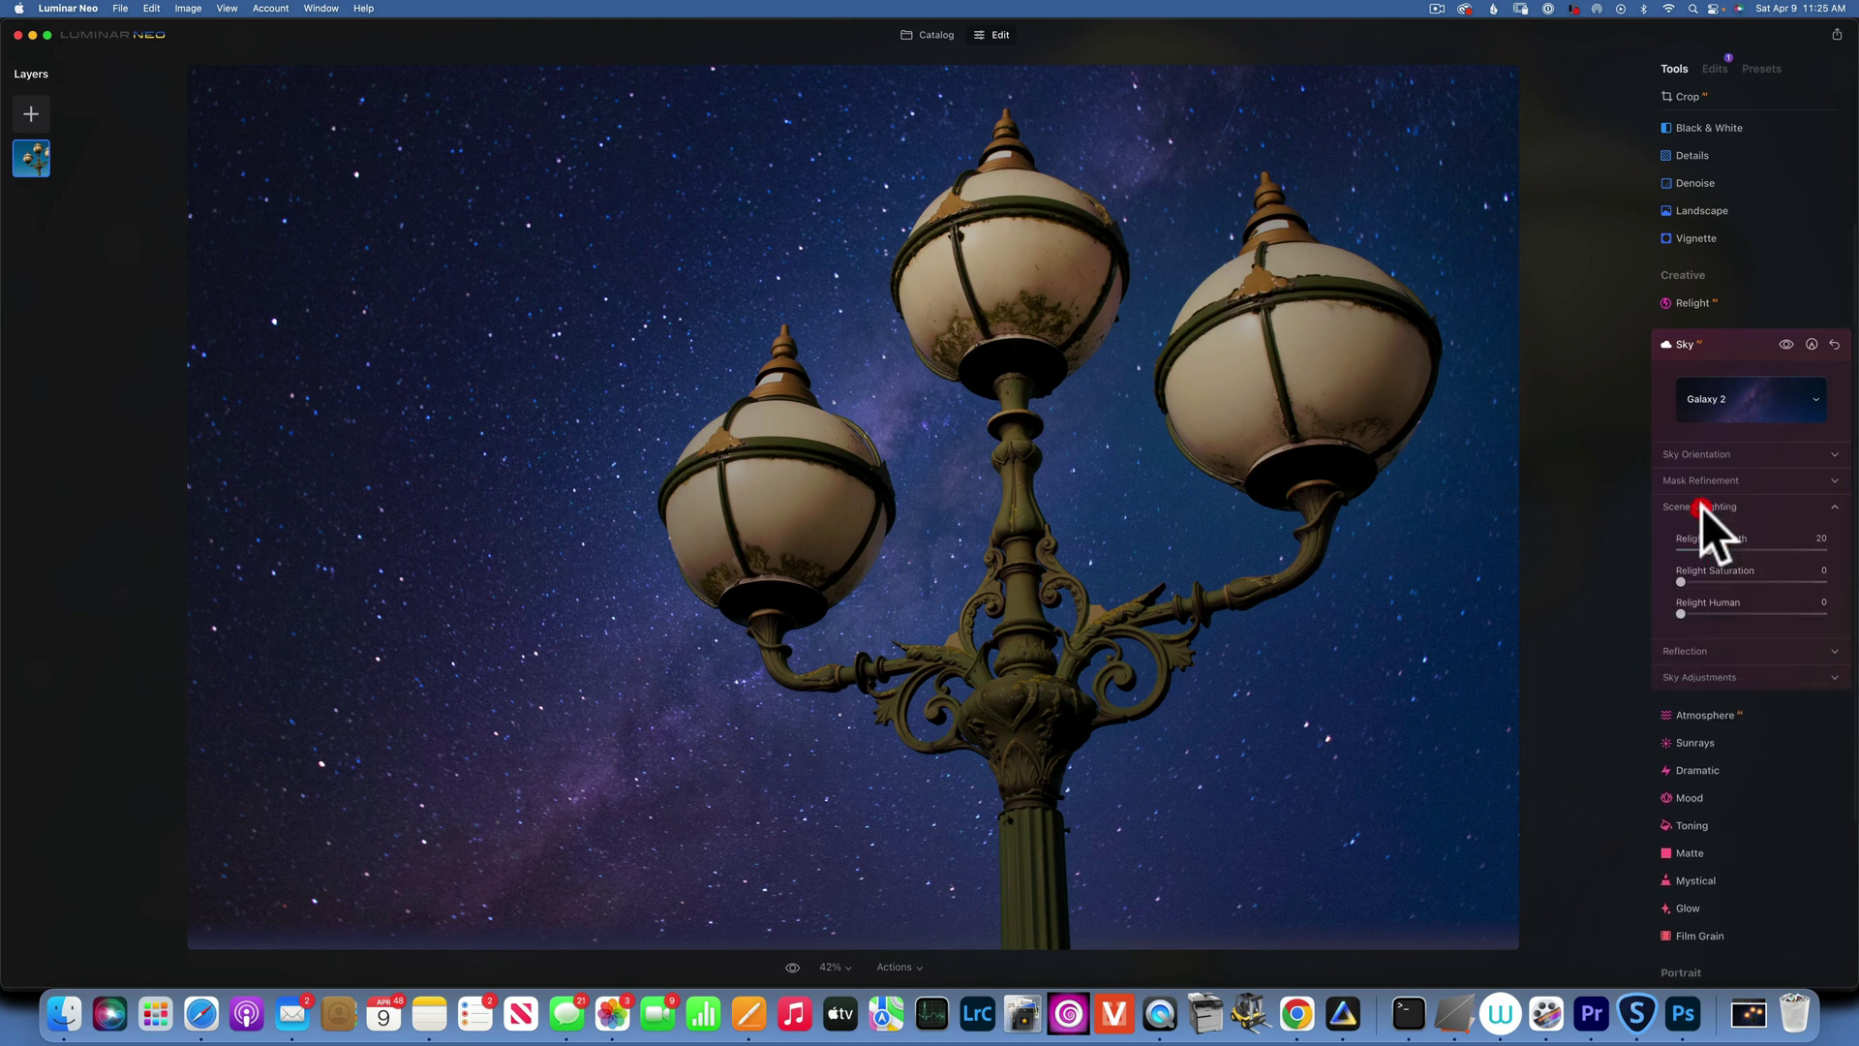
{"action": "left_click", "coordinate": [1700, 507]}
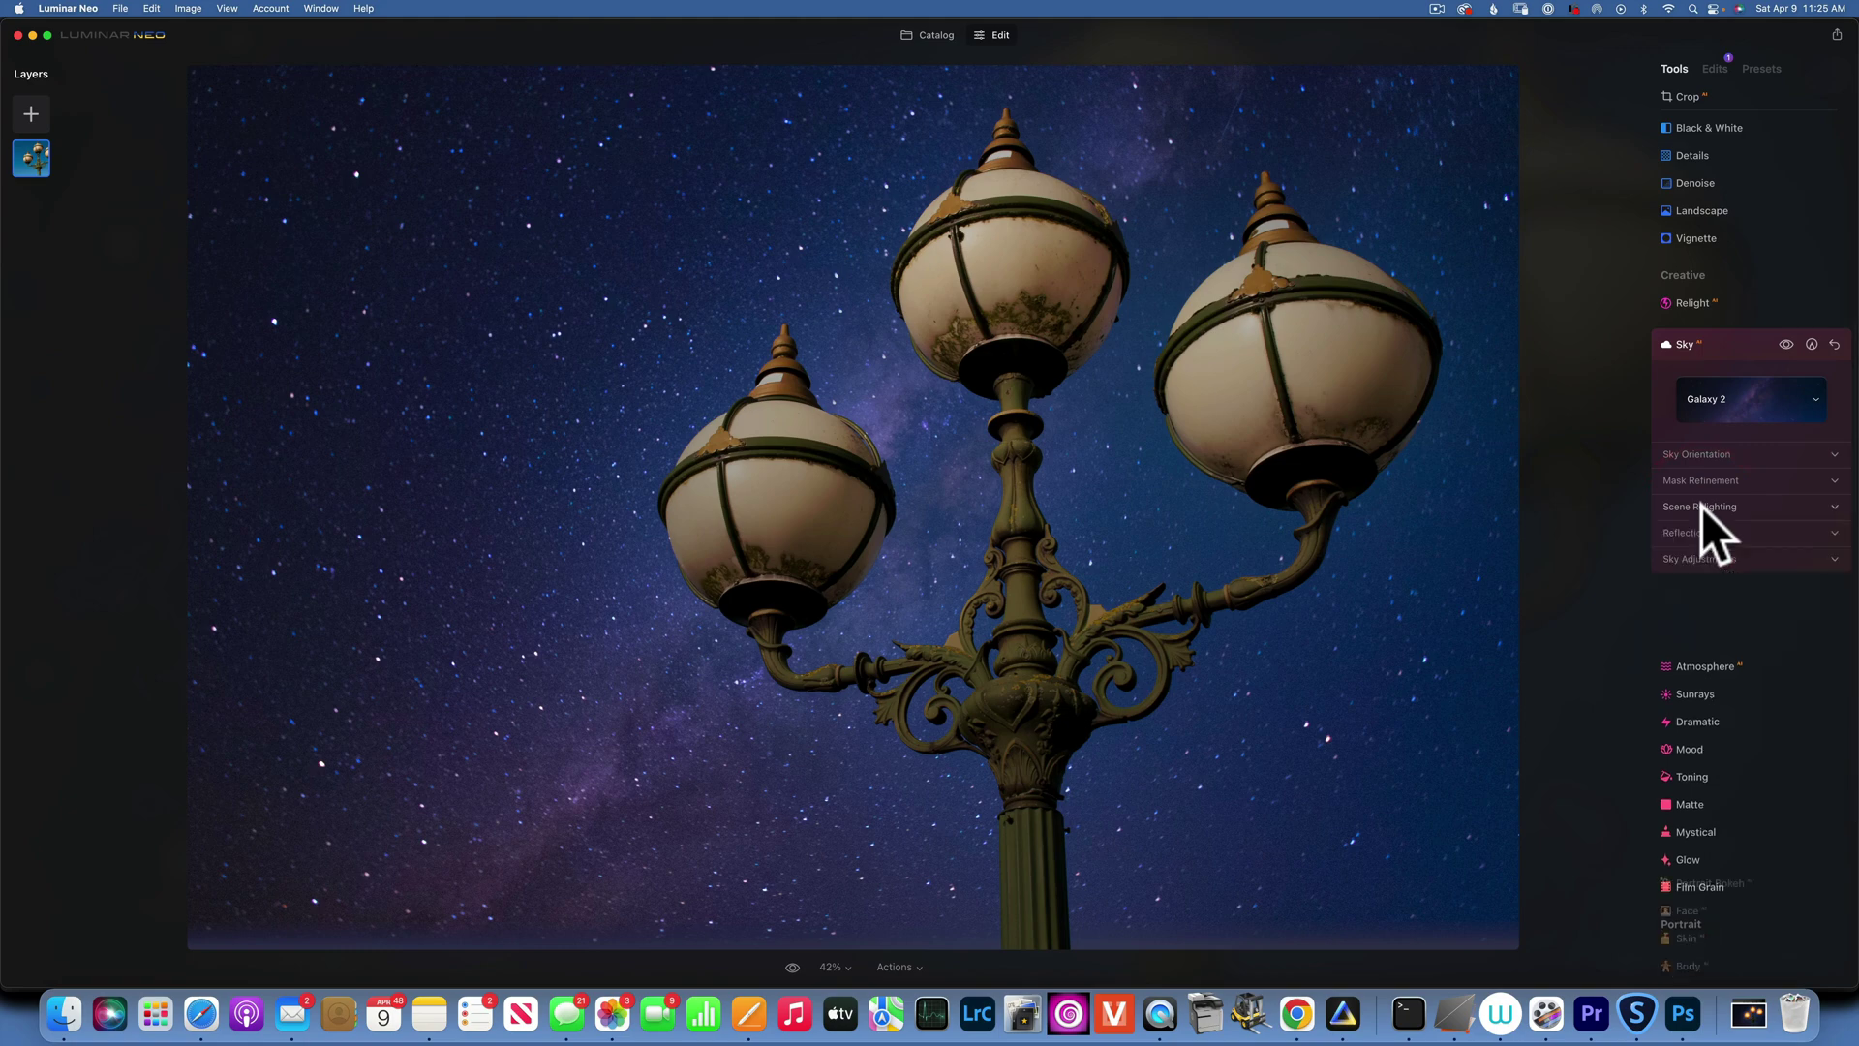
{"action": "left_click", "coordinate": [1700, 560]}
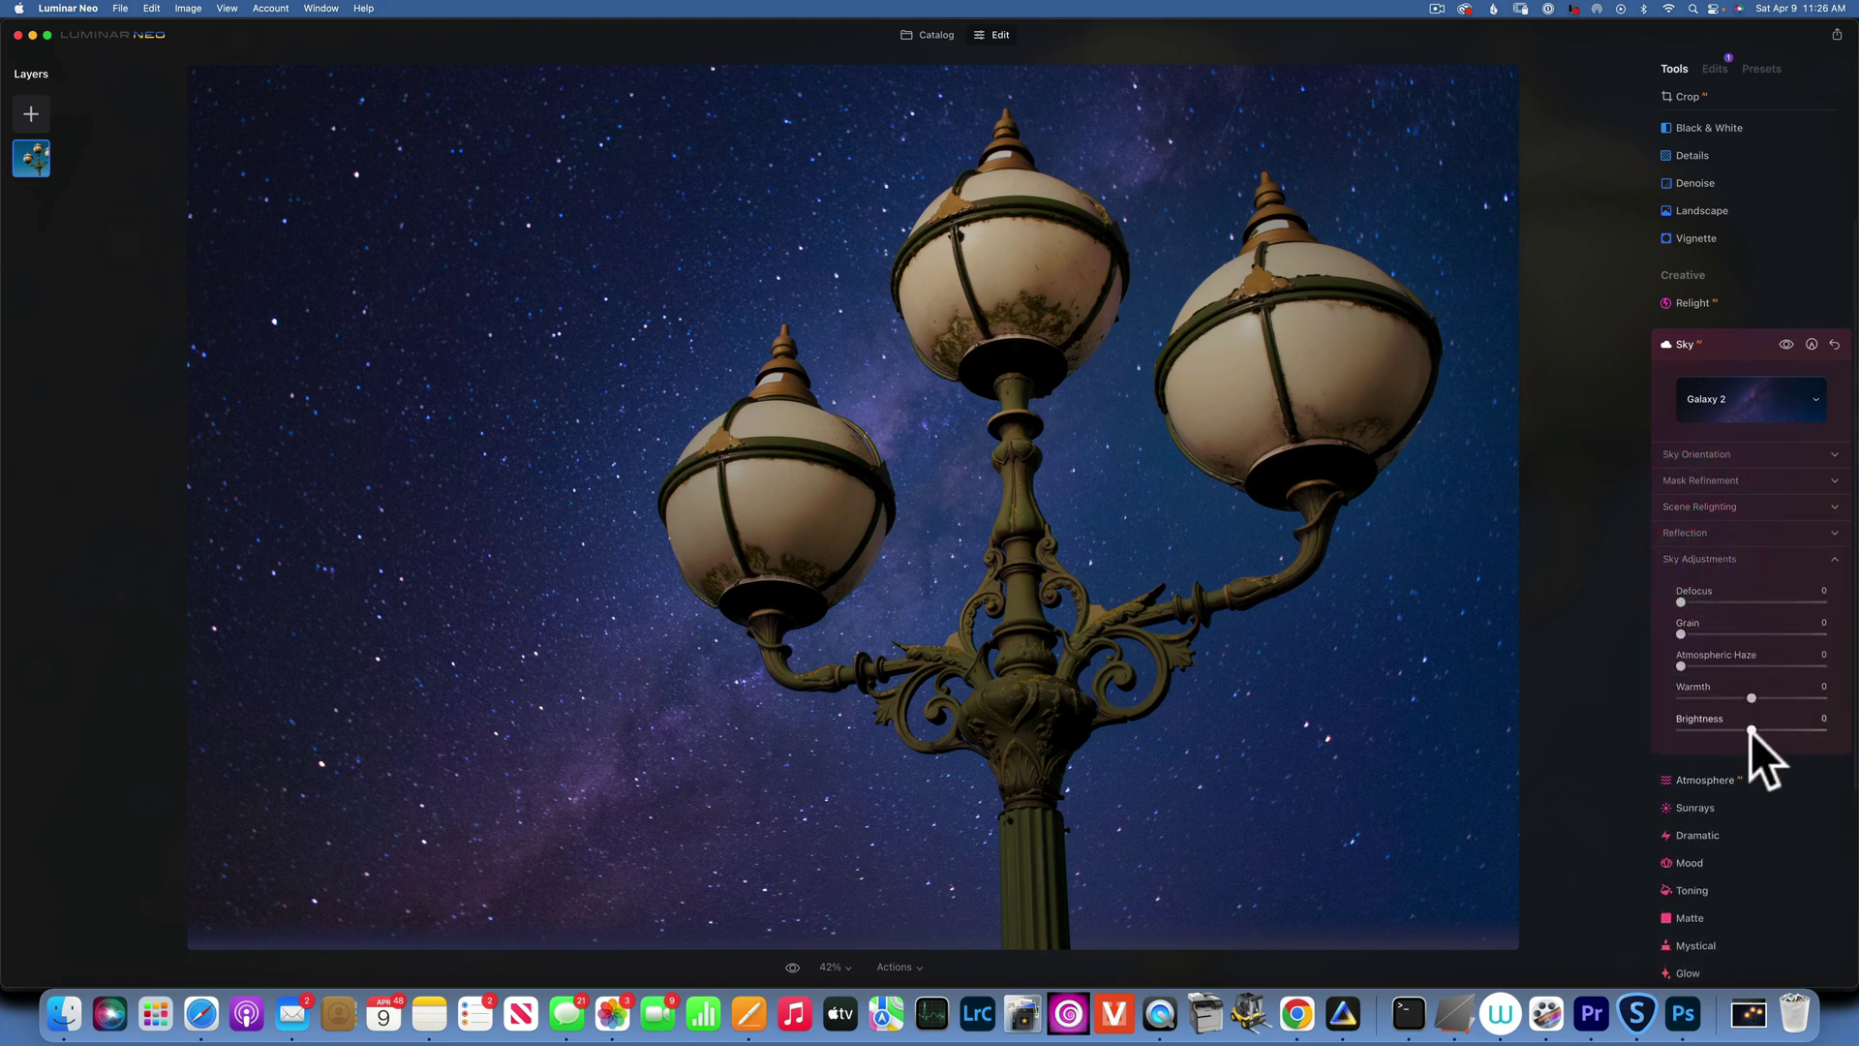
{"action": "left_click_drag", "start_coordinate": [1752, 730], "coordinate": [1654, 729]}
{"action": "left_click", "coordinate": [1648, 729]}
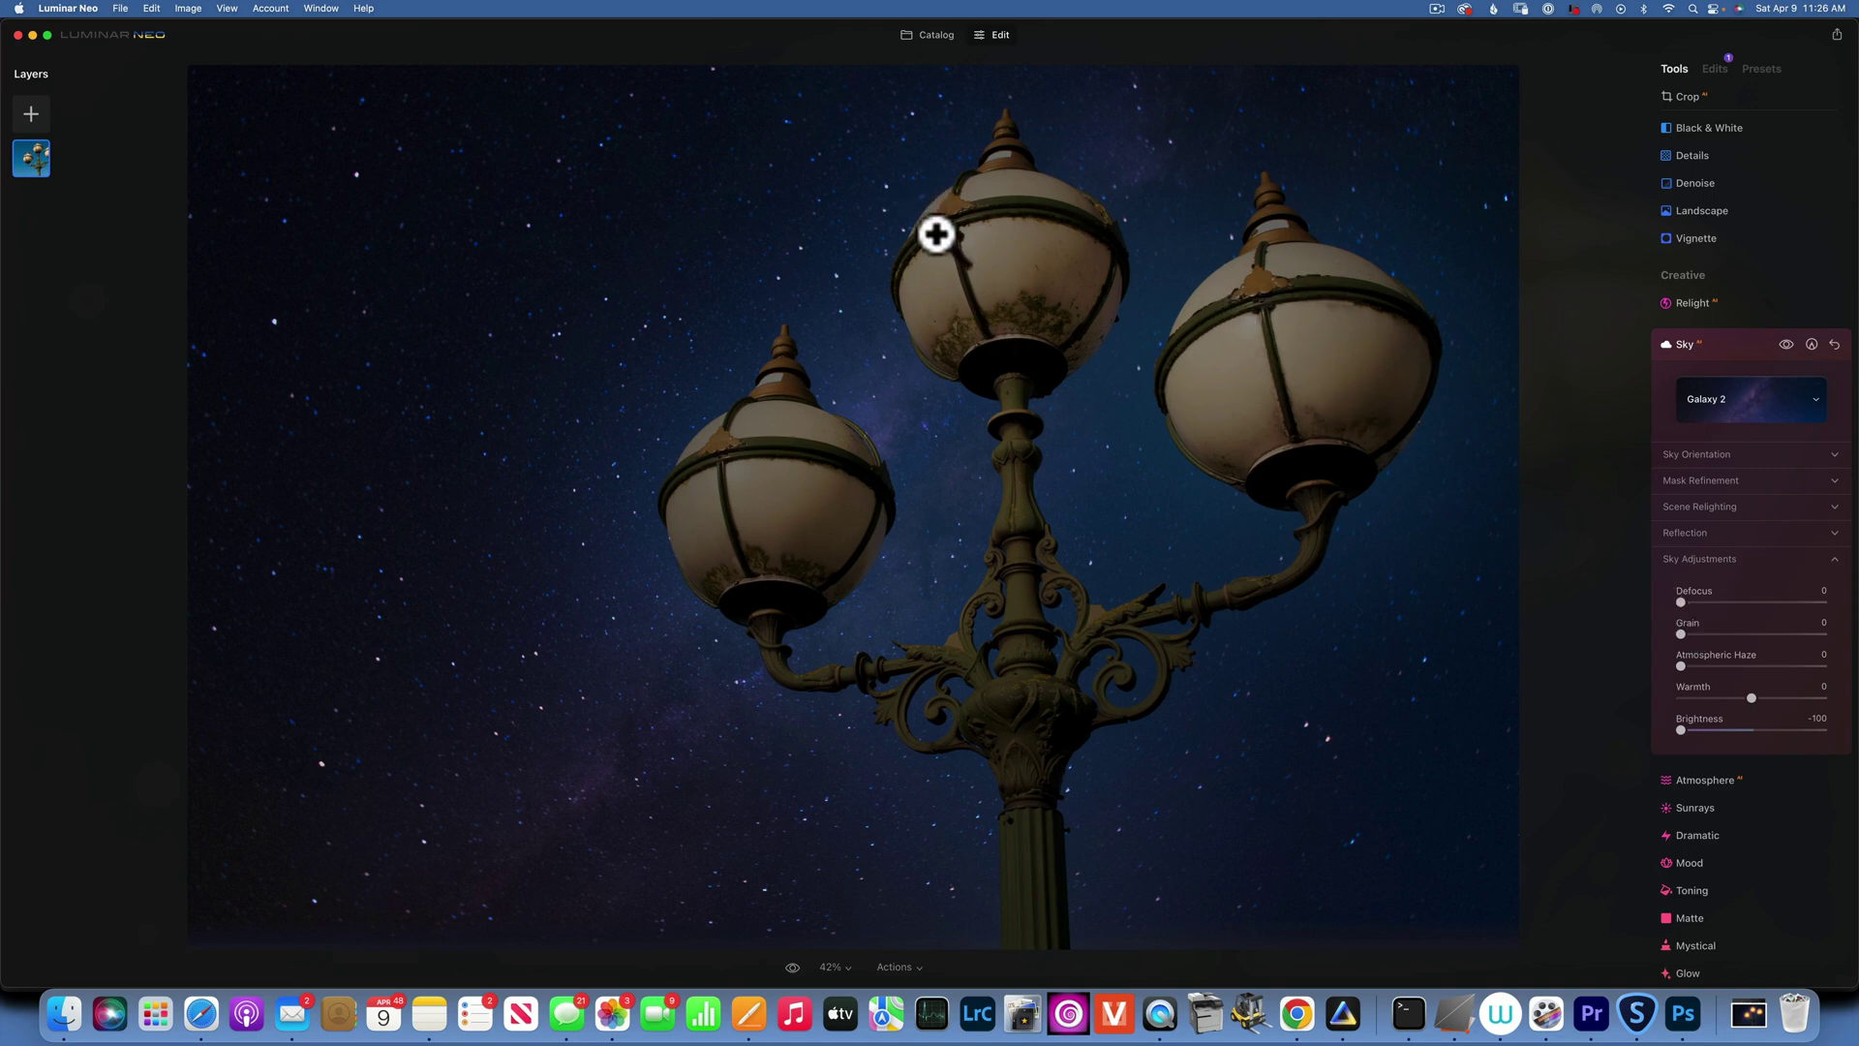
Step: Add a paint mask to the Sky effect using the eraser brush at size 292
{"action": "left_click", "coordinate": [1787, 344]}
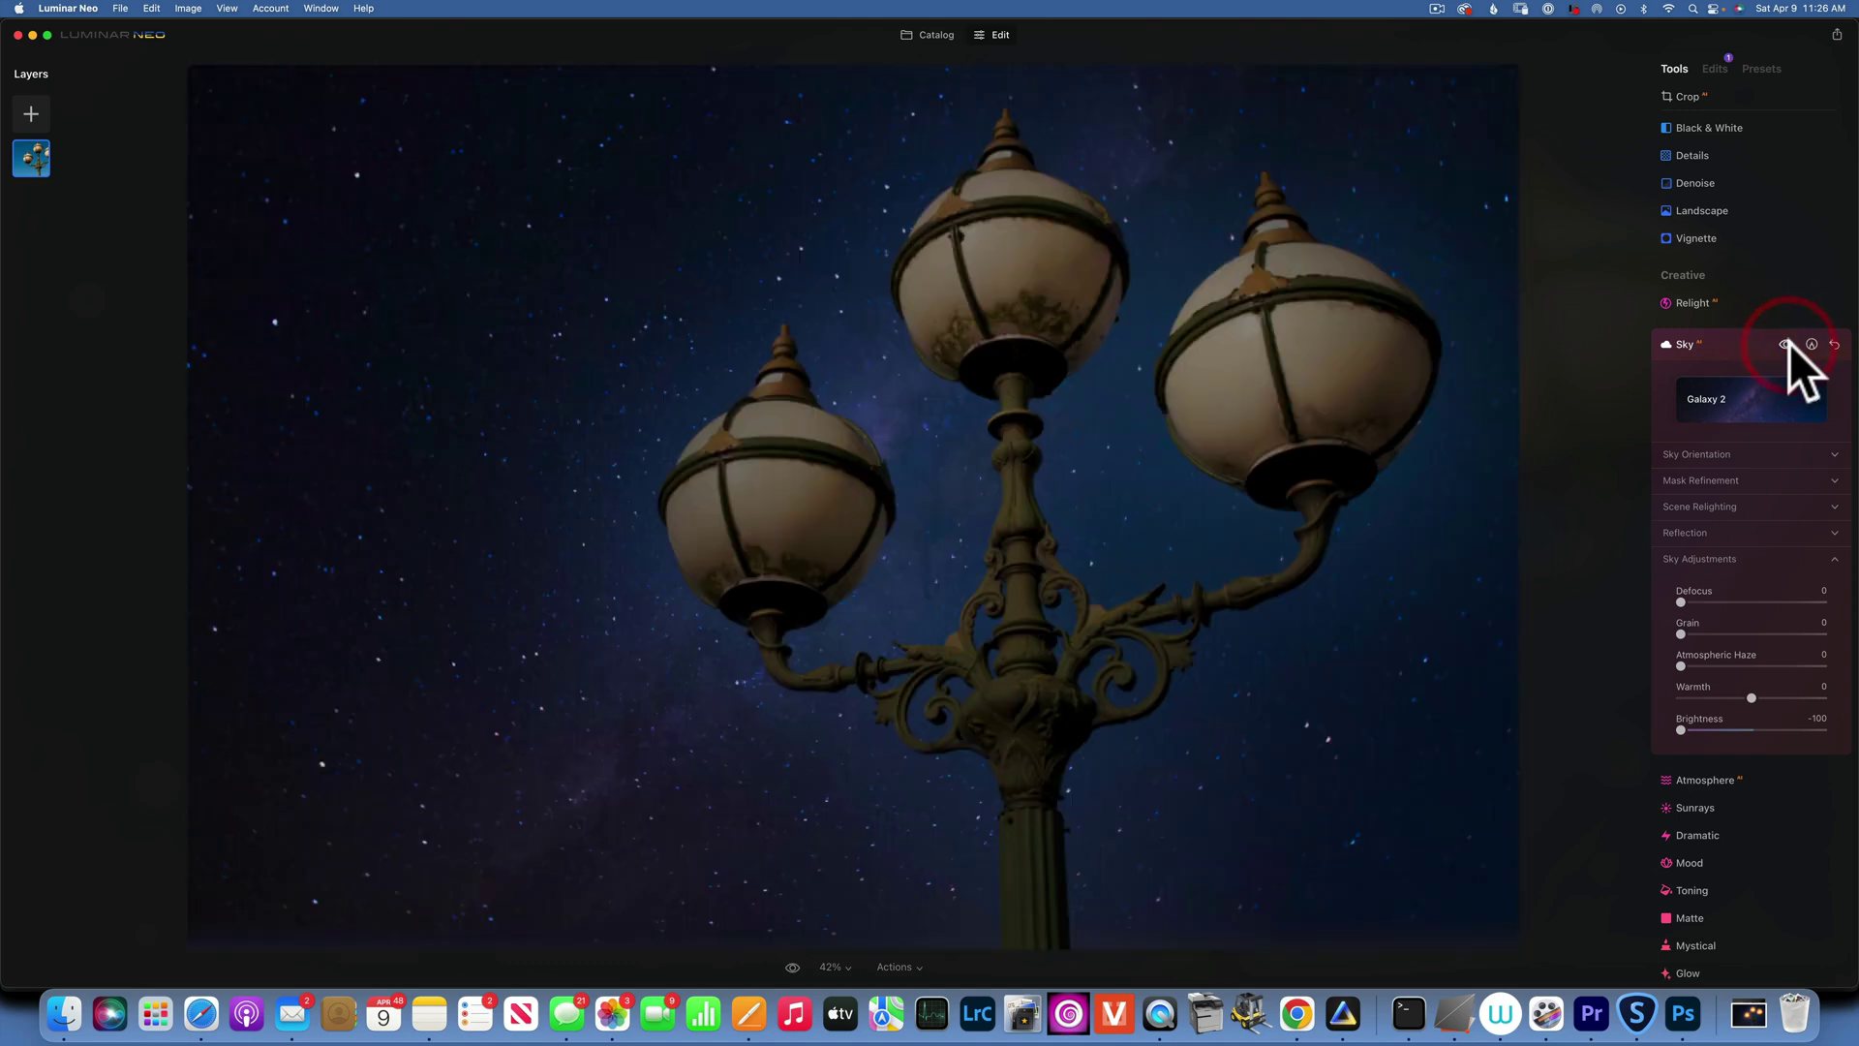
{"action": "left_click", "coordinate": [1787, 340]}
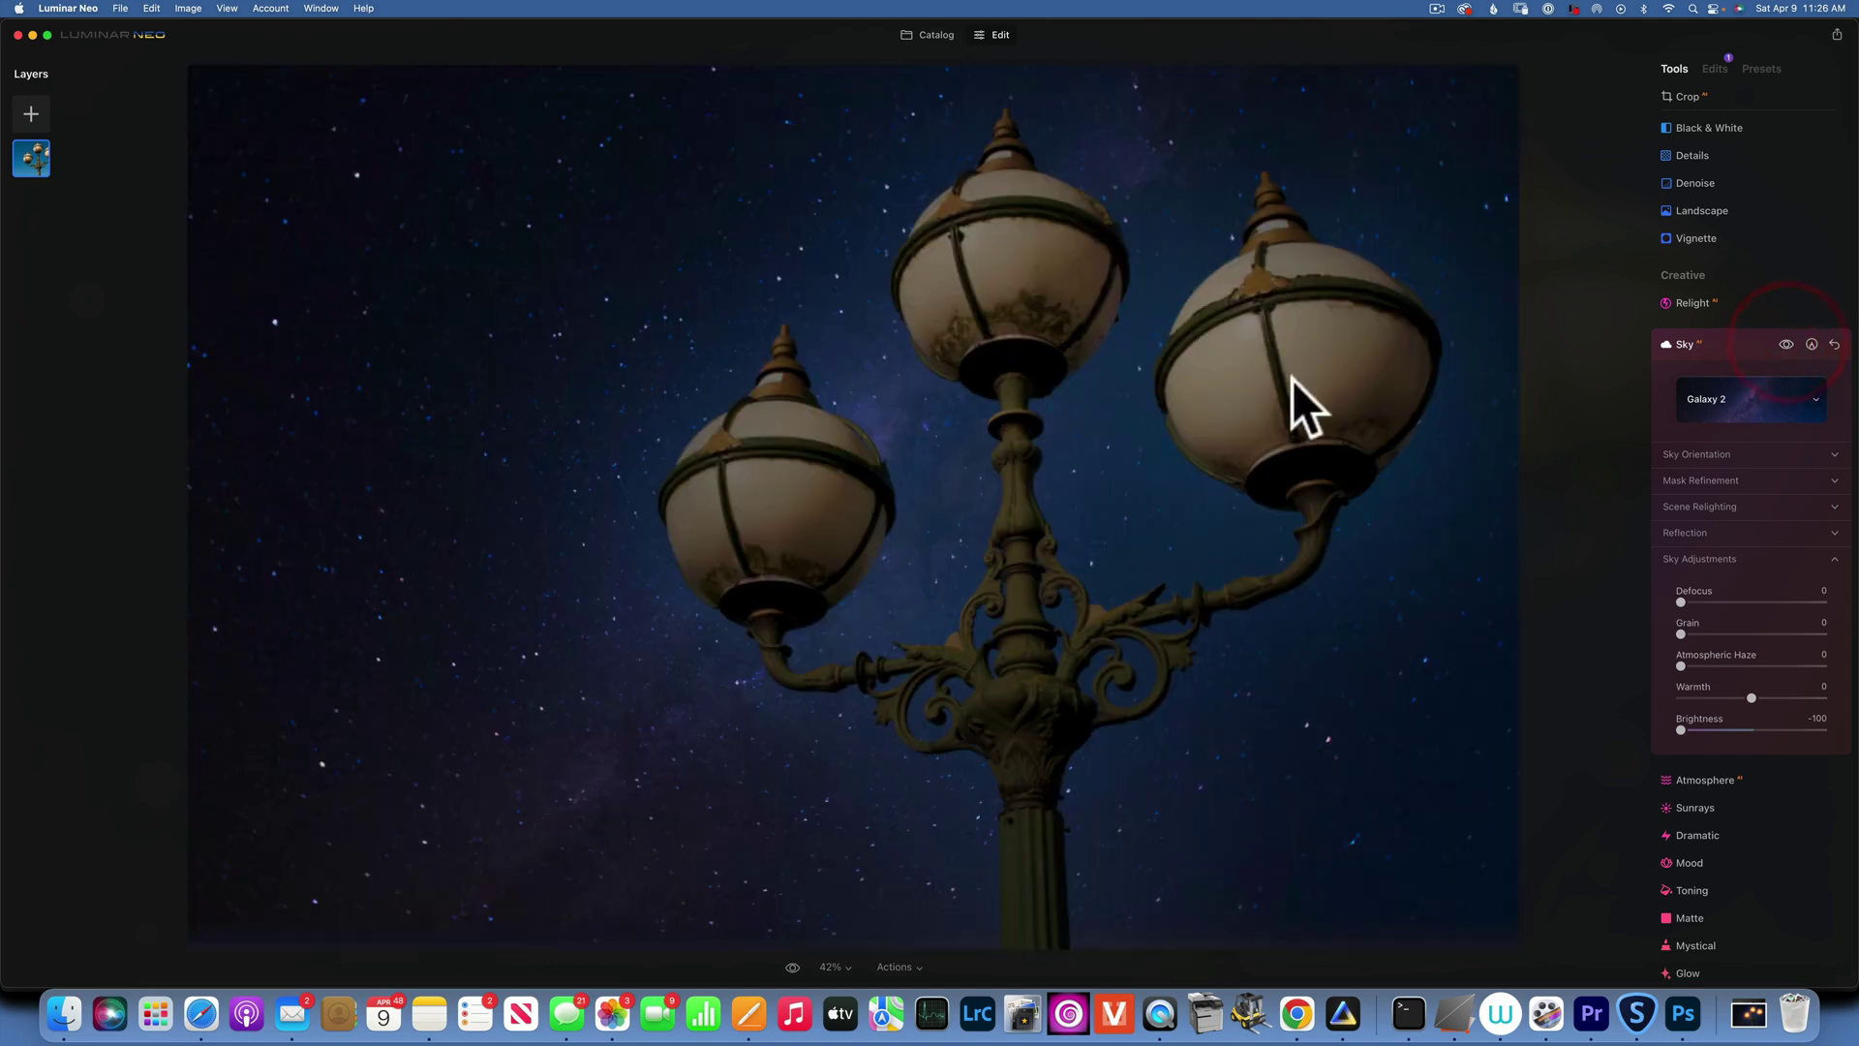
{"action": "left_click", "coordinate": [1811, 344]}
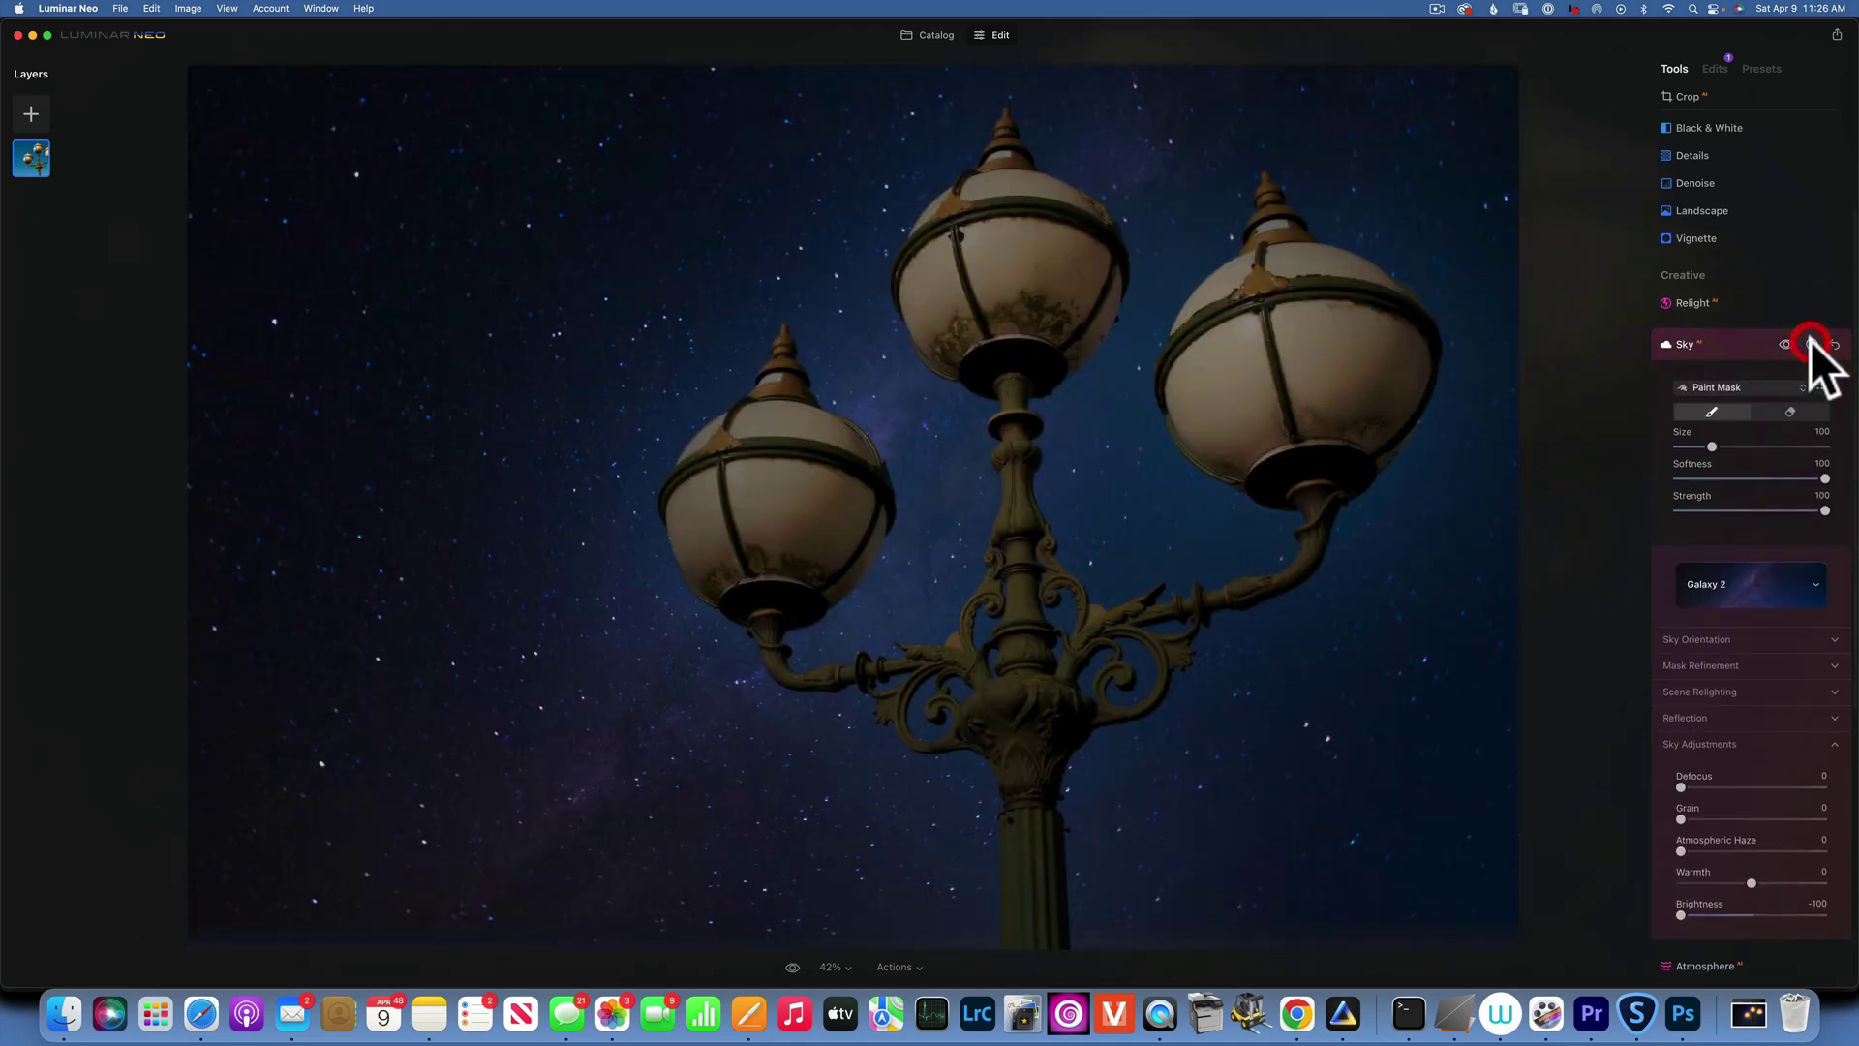
{"action": "left_click", "coordinate": [1803, 415]}
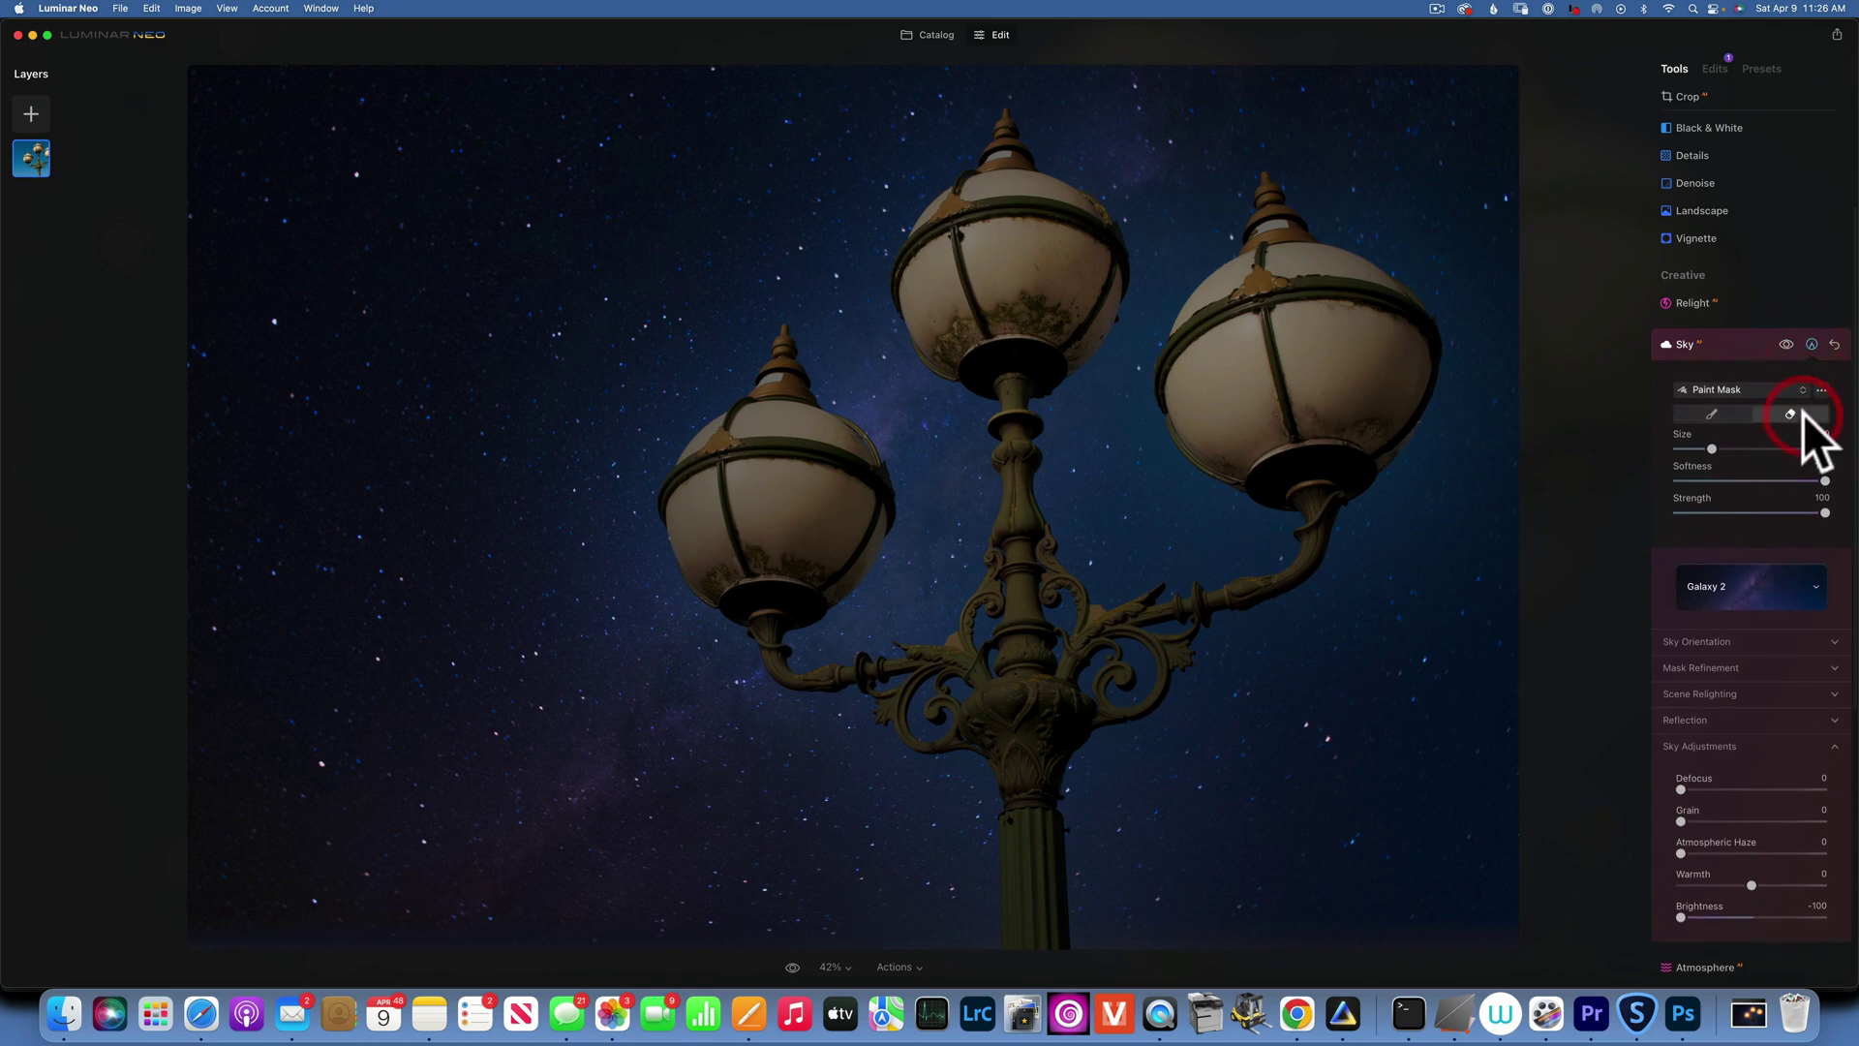
{"action": "key", "text": "bracketright"}
{"action": "key", "text": "bracketright"}
{"action": "key", "text": "bracketright"}
{"action": "key", "text": "bracketright"}
{"action": "key", "text": "bracketright"}
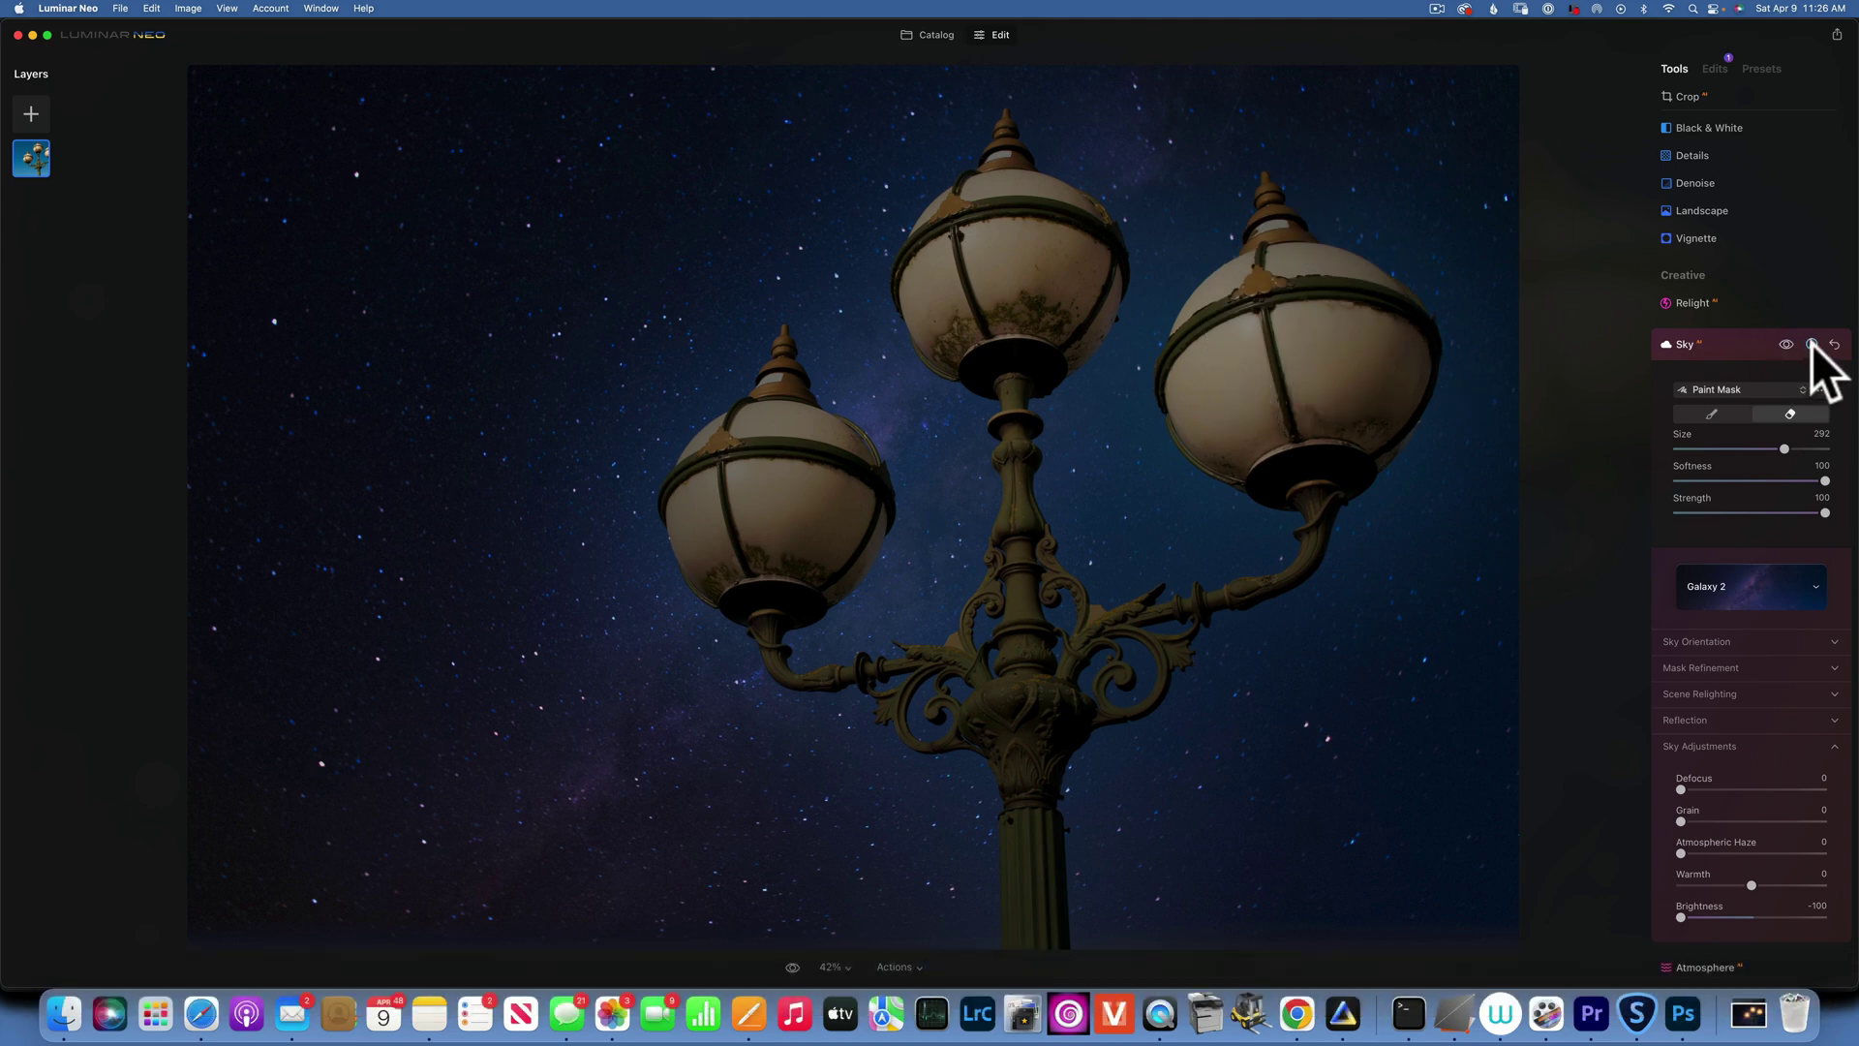
{"action": "left_click", "coordinate": [1764, 410]}
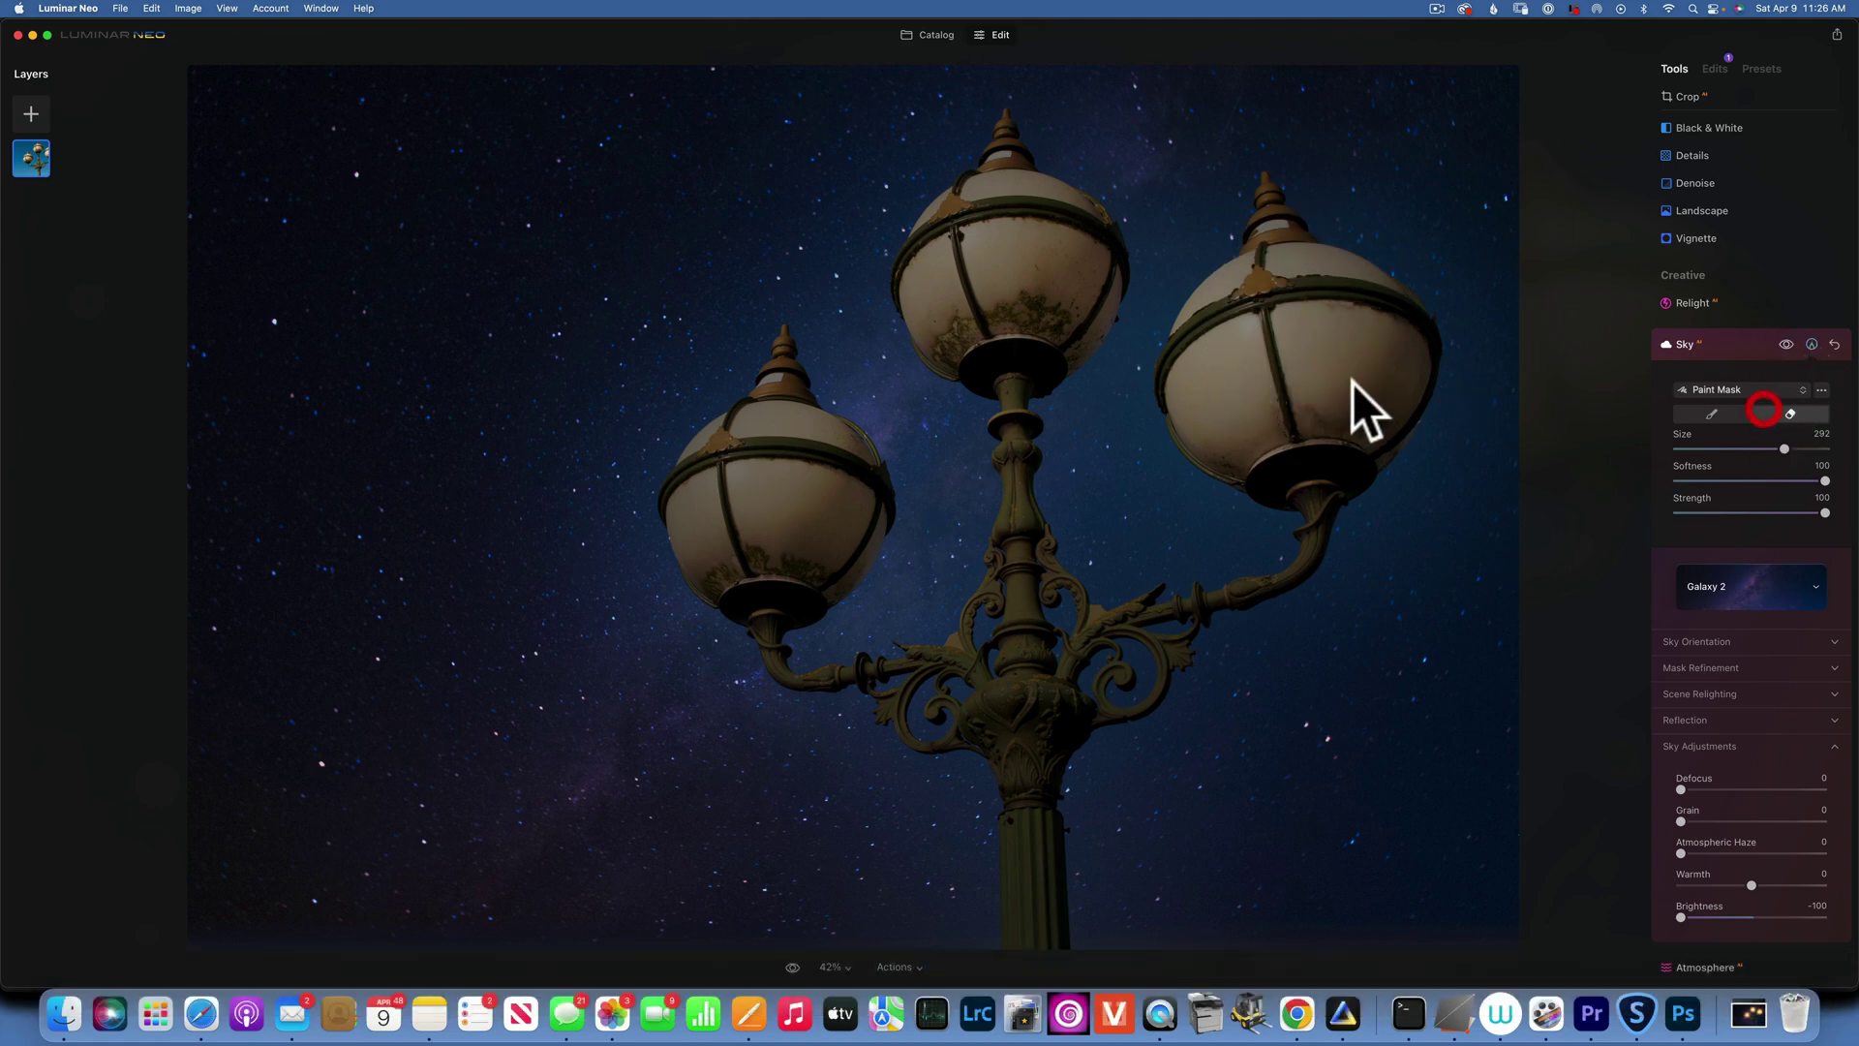
Step: Erase the sky effect from the right, middle and left lamp globes
{"action": "left_click", "coordinate": [1292, 364]}
{"action": "left_click", "coordinate": [1005, 270]}
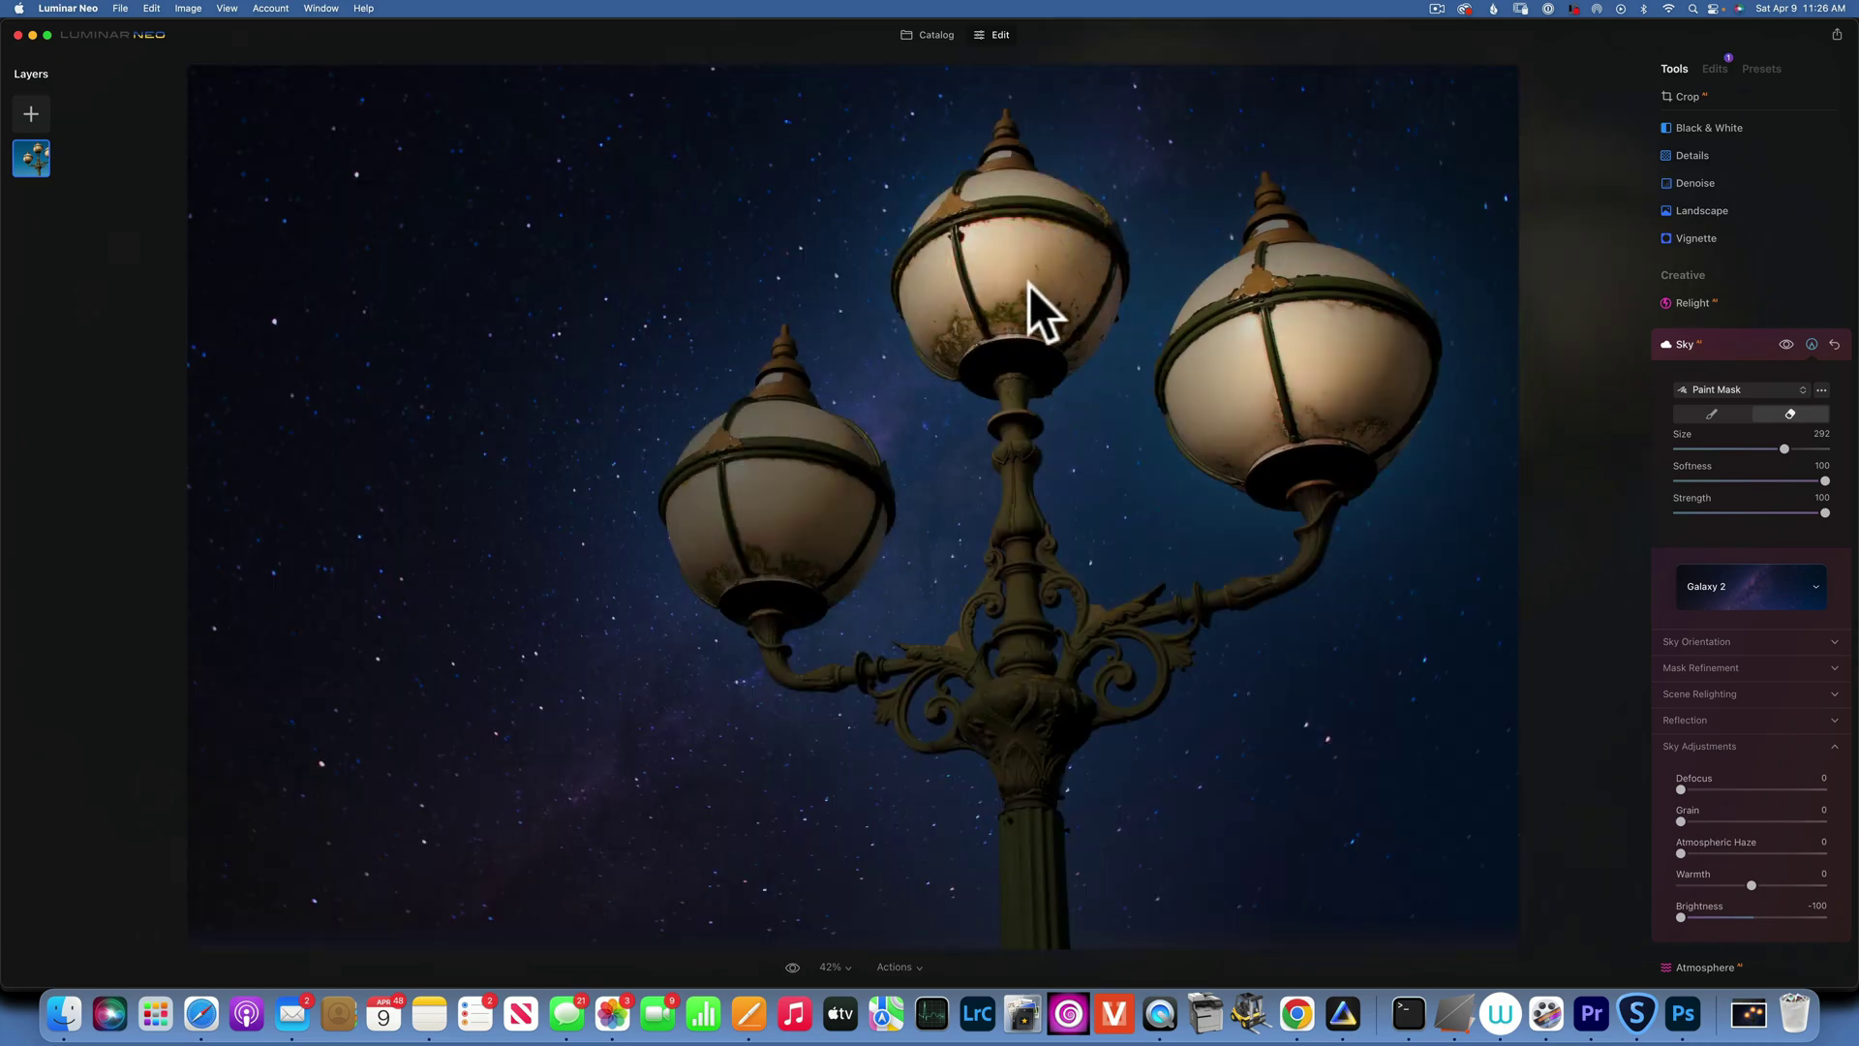
{"action": "left_click", "coordinate": [1027, 276]}
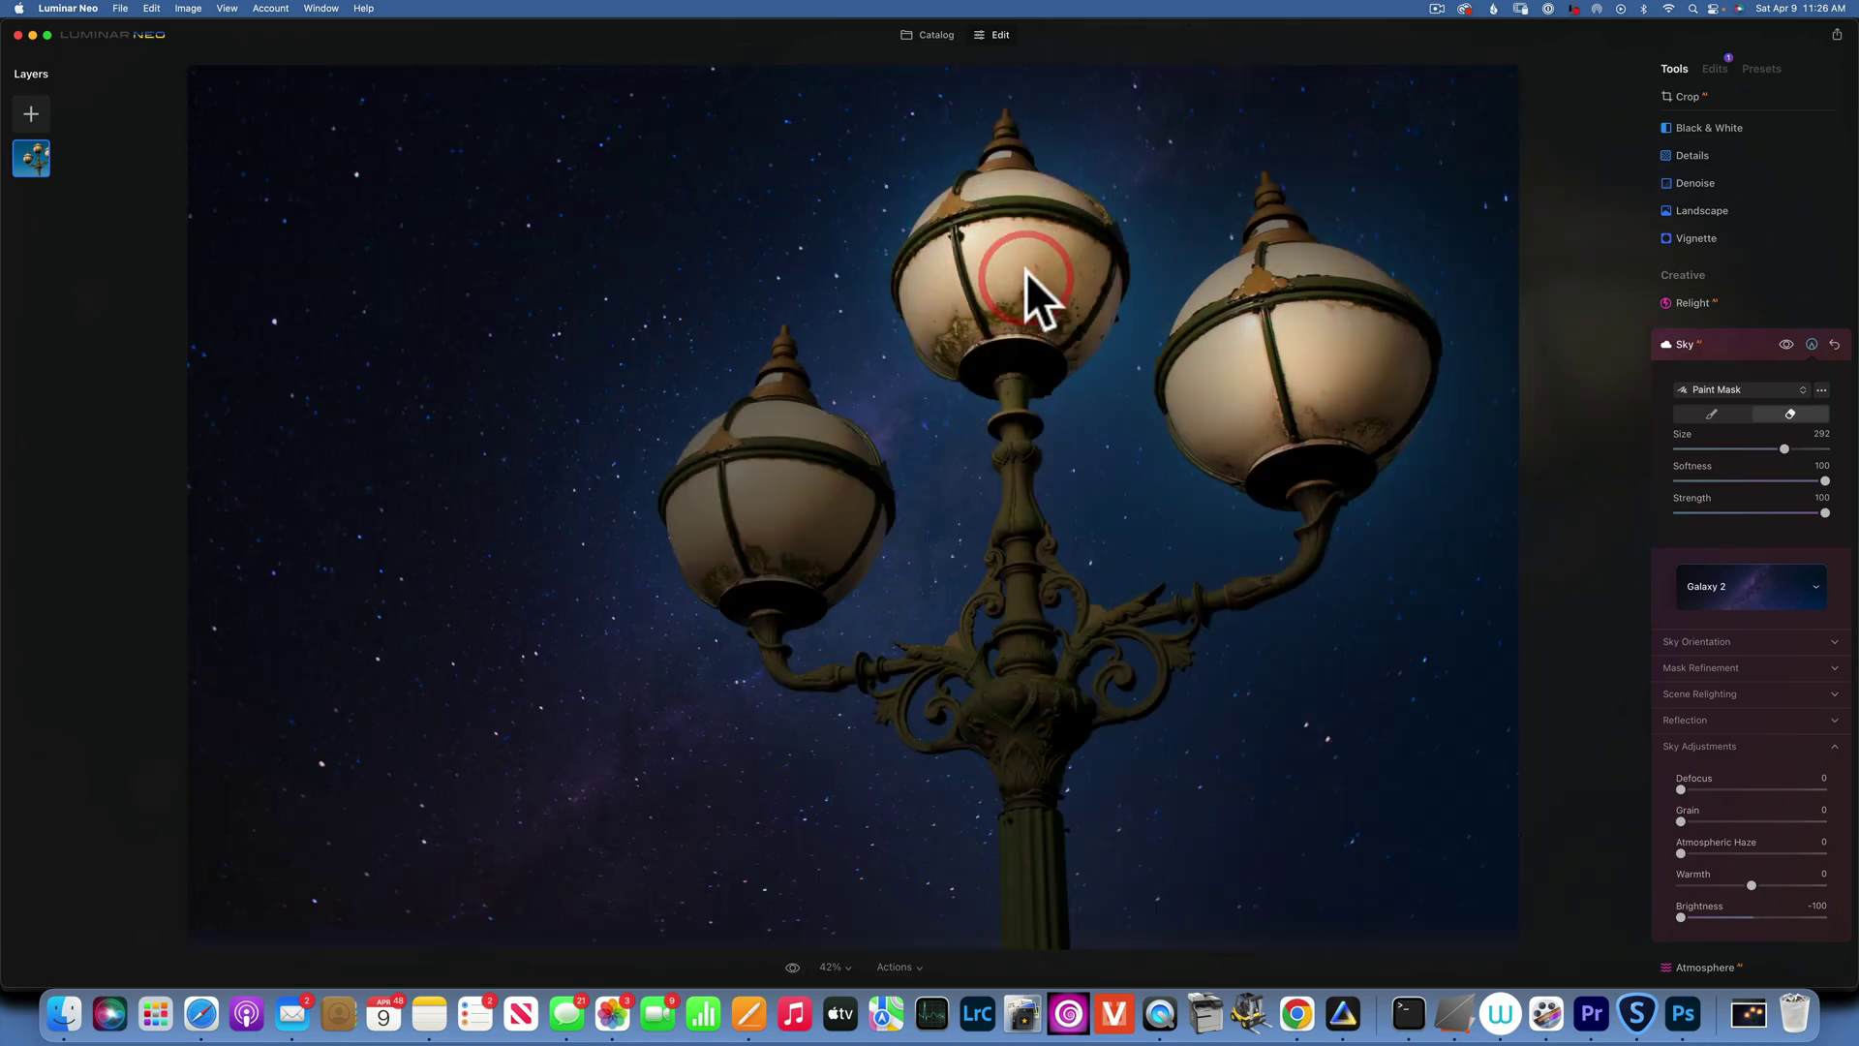
{"action": "left_click", "coordinate": [1322, 380]}
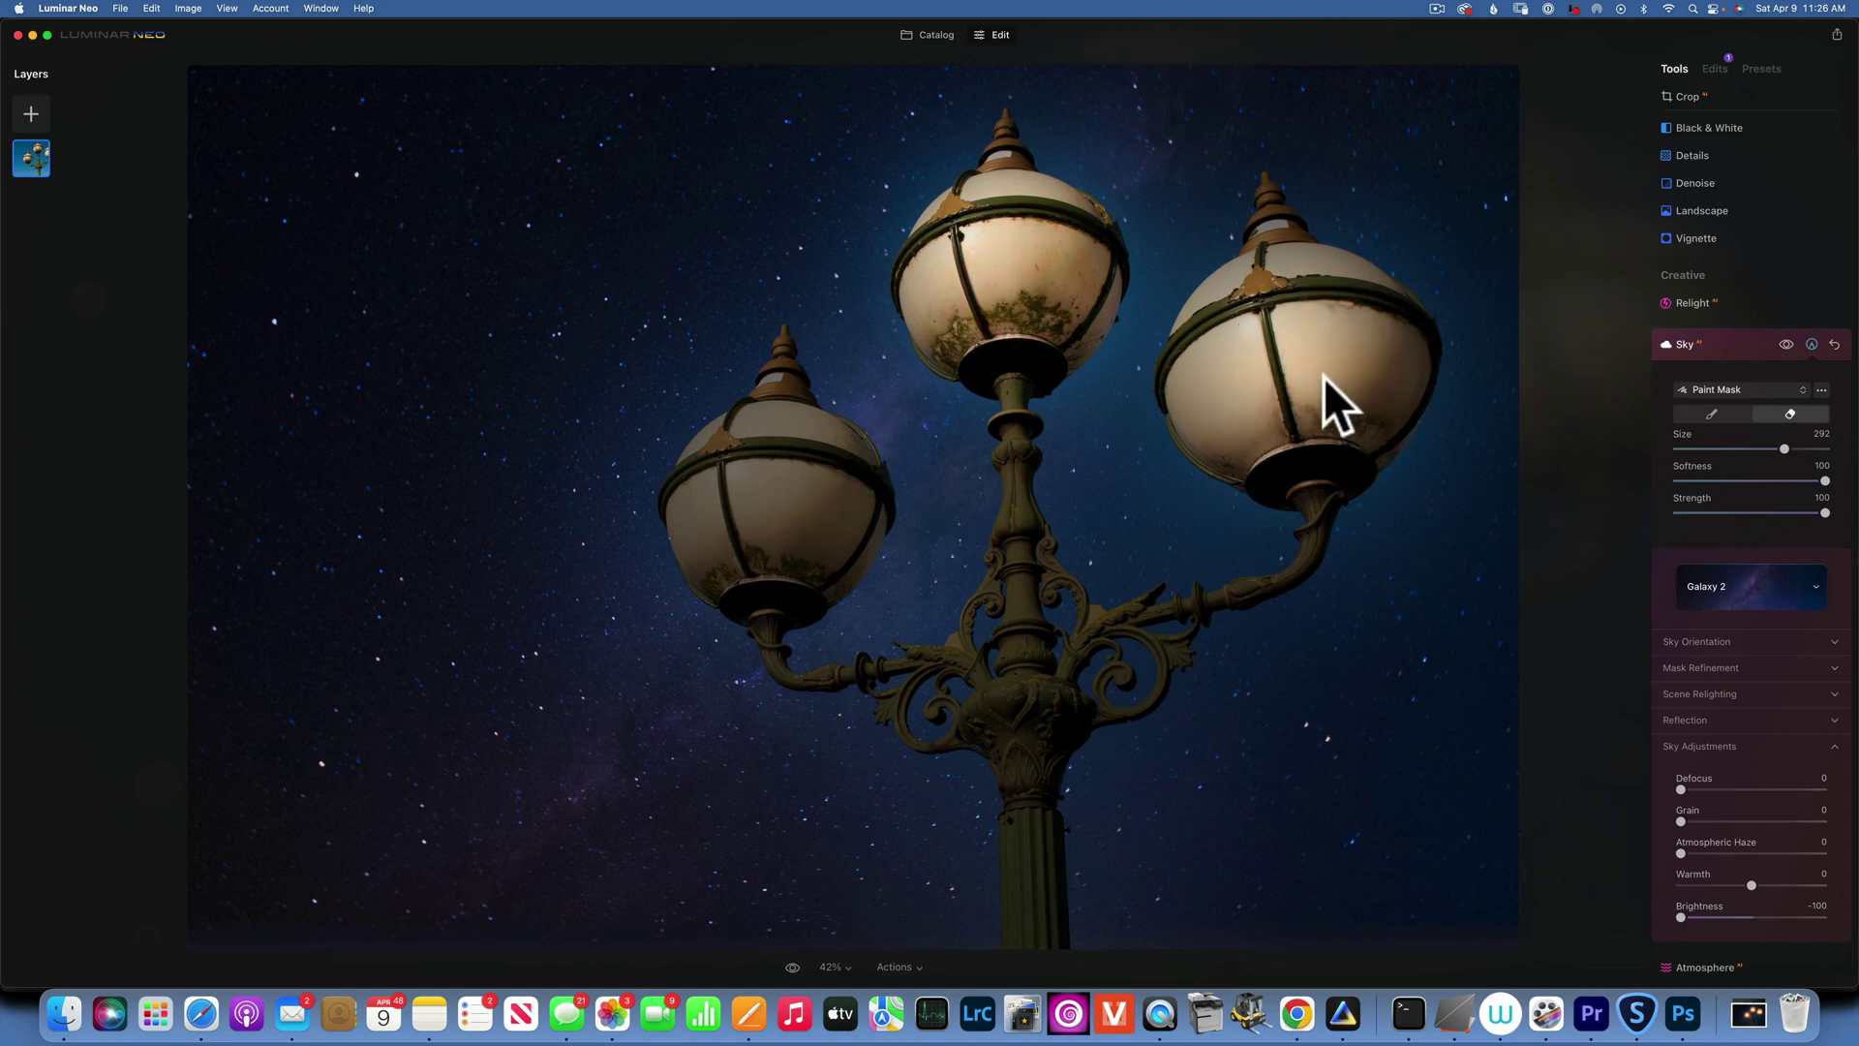
{"action": "left_click", "coordinate": [1321, 378]}
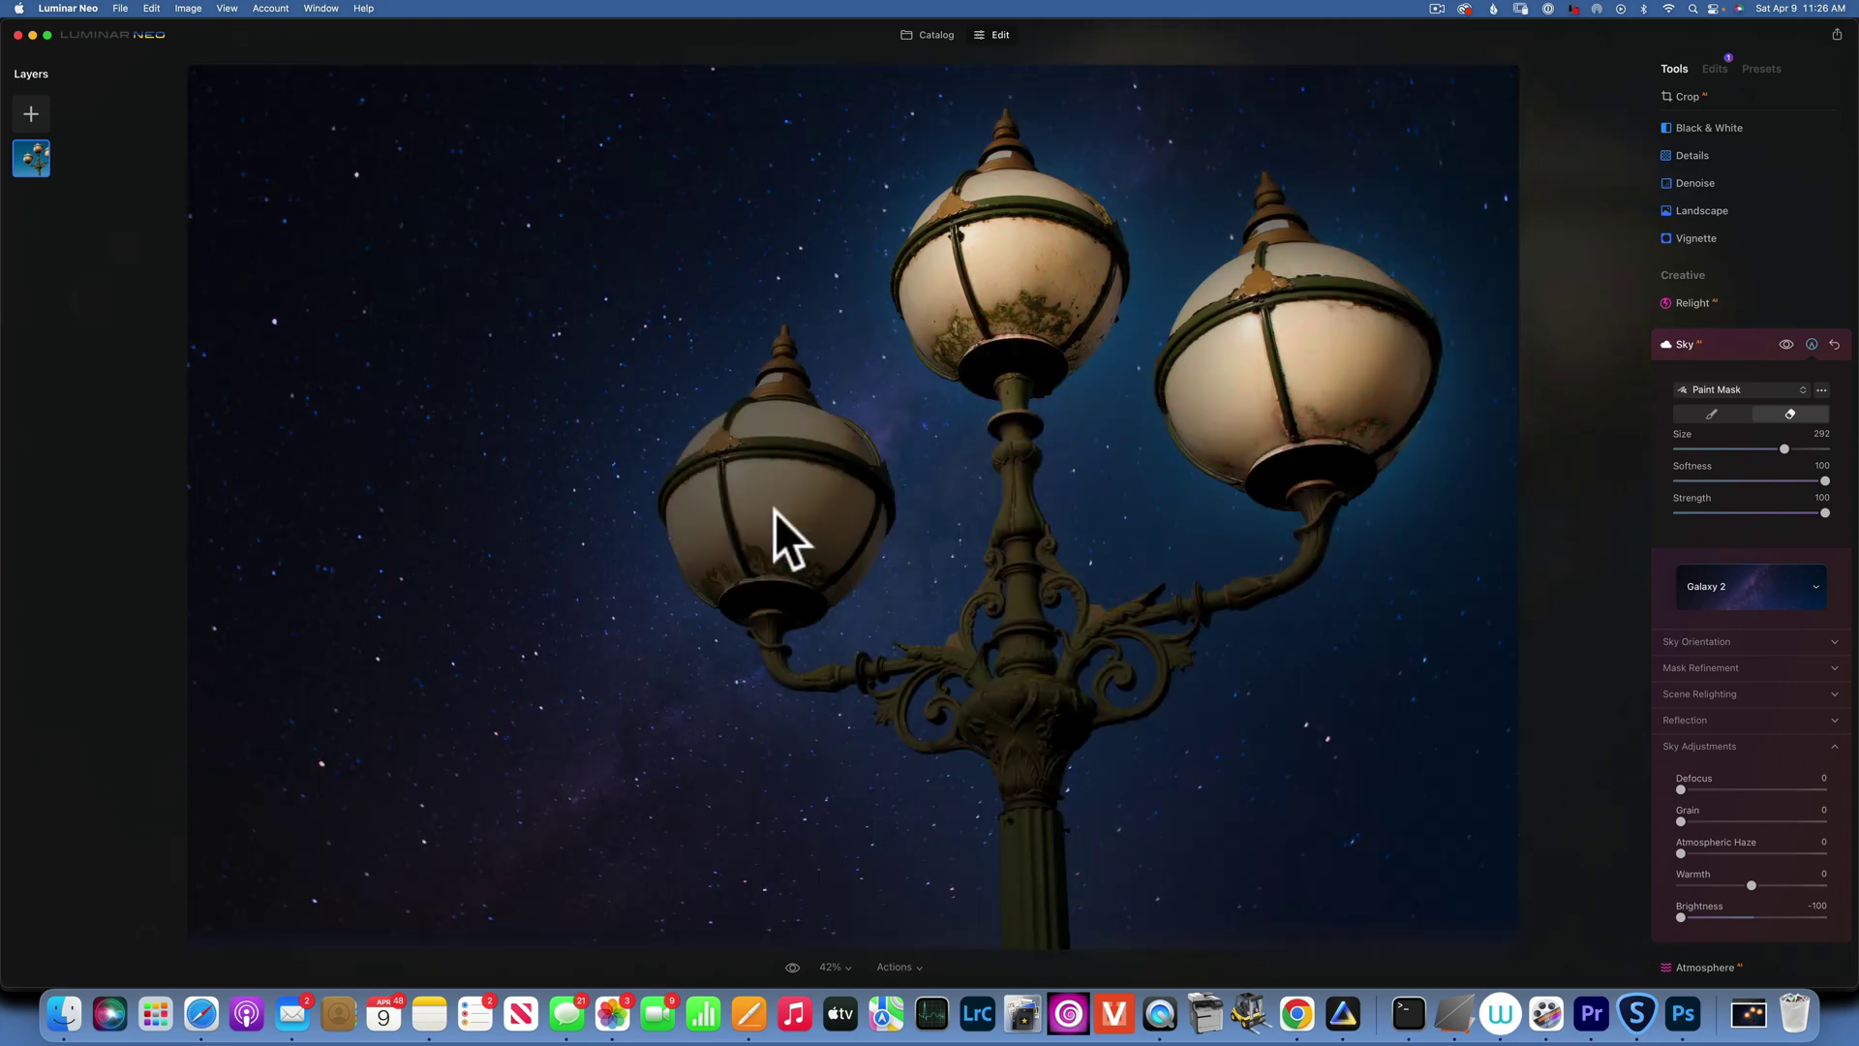
{"action": "left_click", "coordinate": [761, 519]}
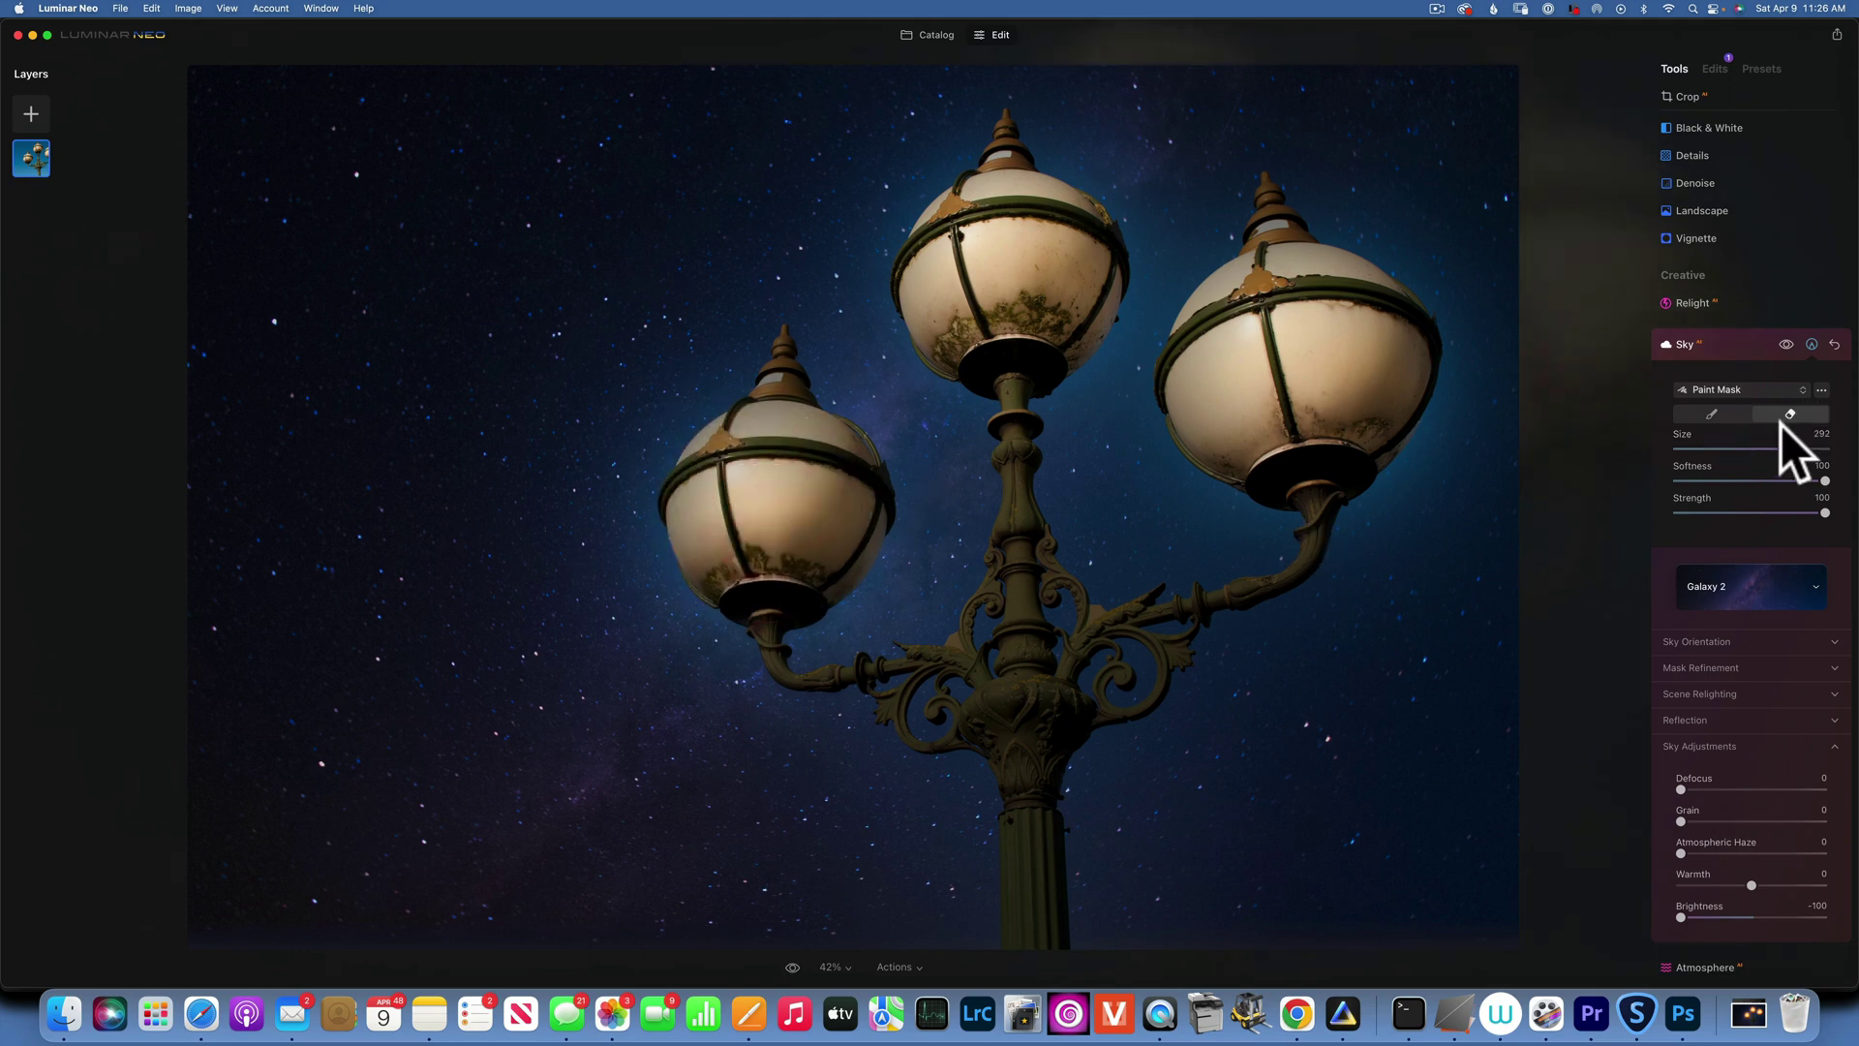
Step: Add the golden glow image as a new layer at opacity 100 with Screen blending
{"action": "left_click", "coordinate": [1718, 345]}
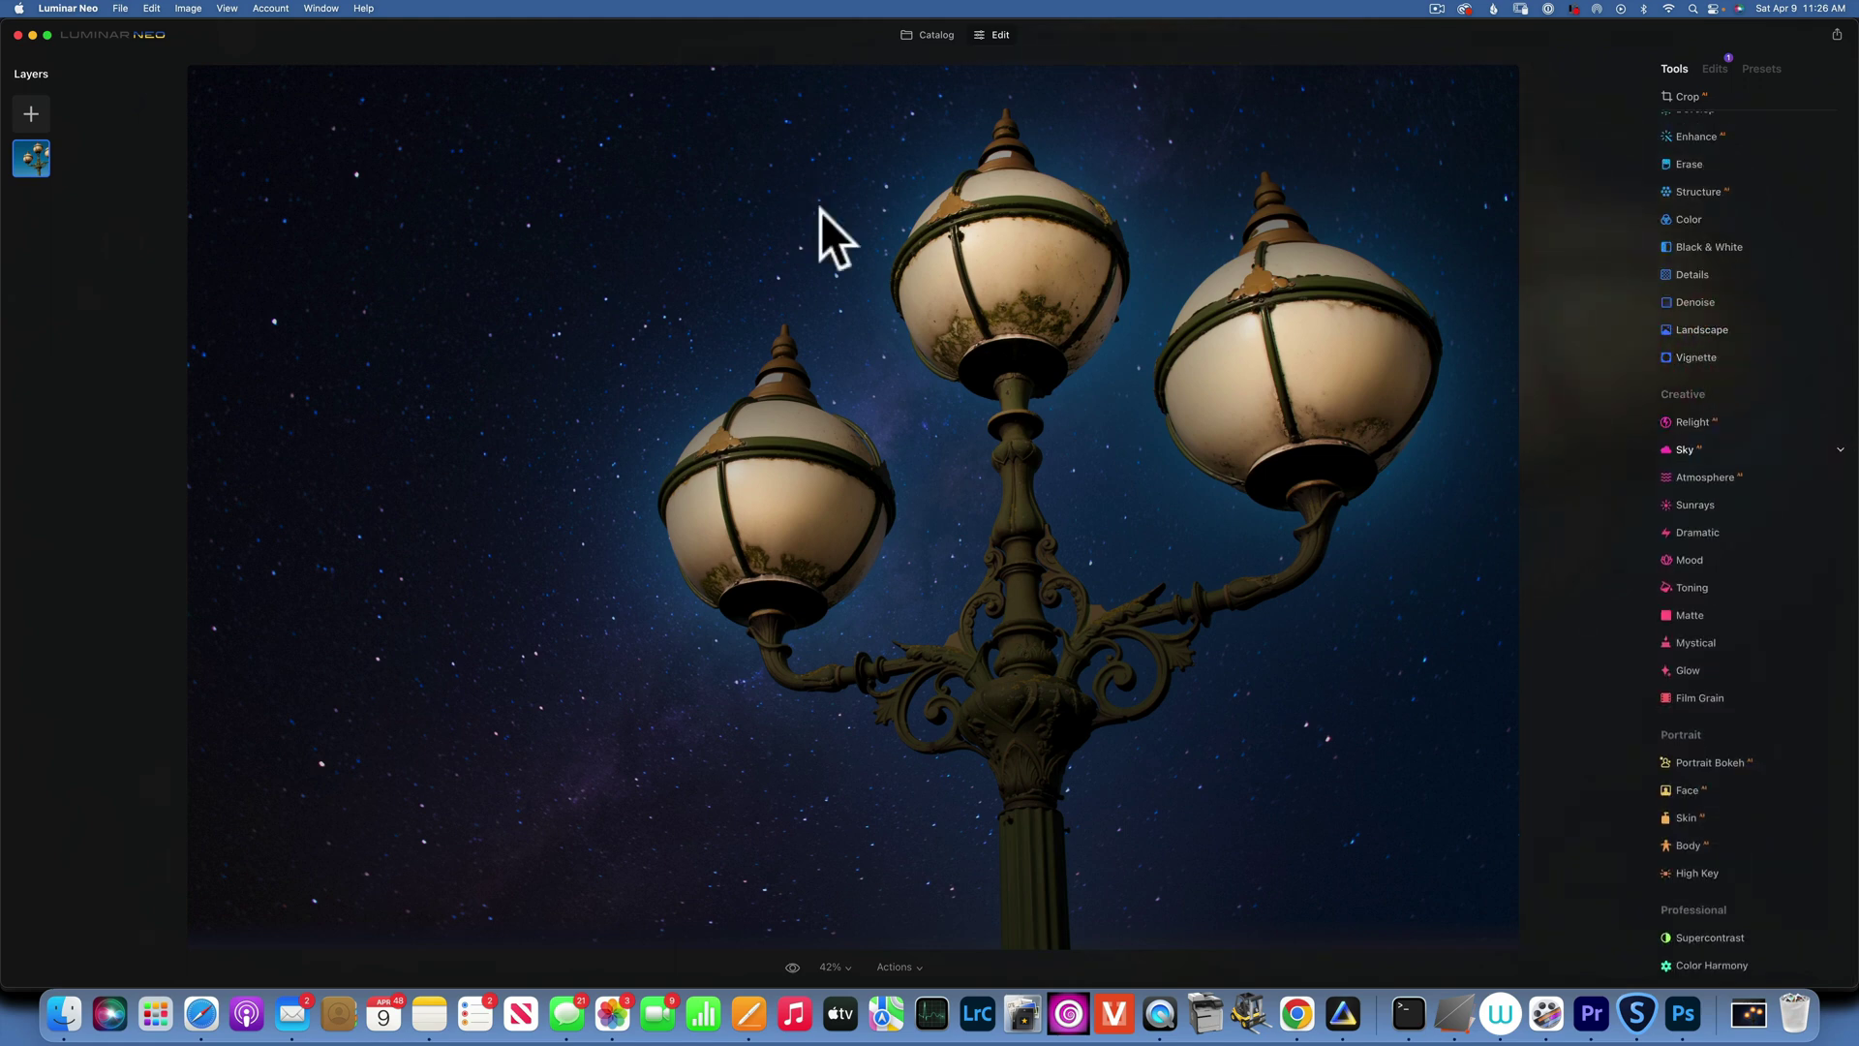
{"action": "left_click", "coordinate": [32, 113]}
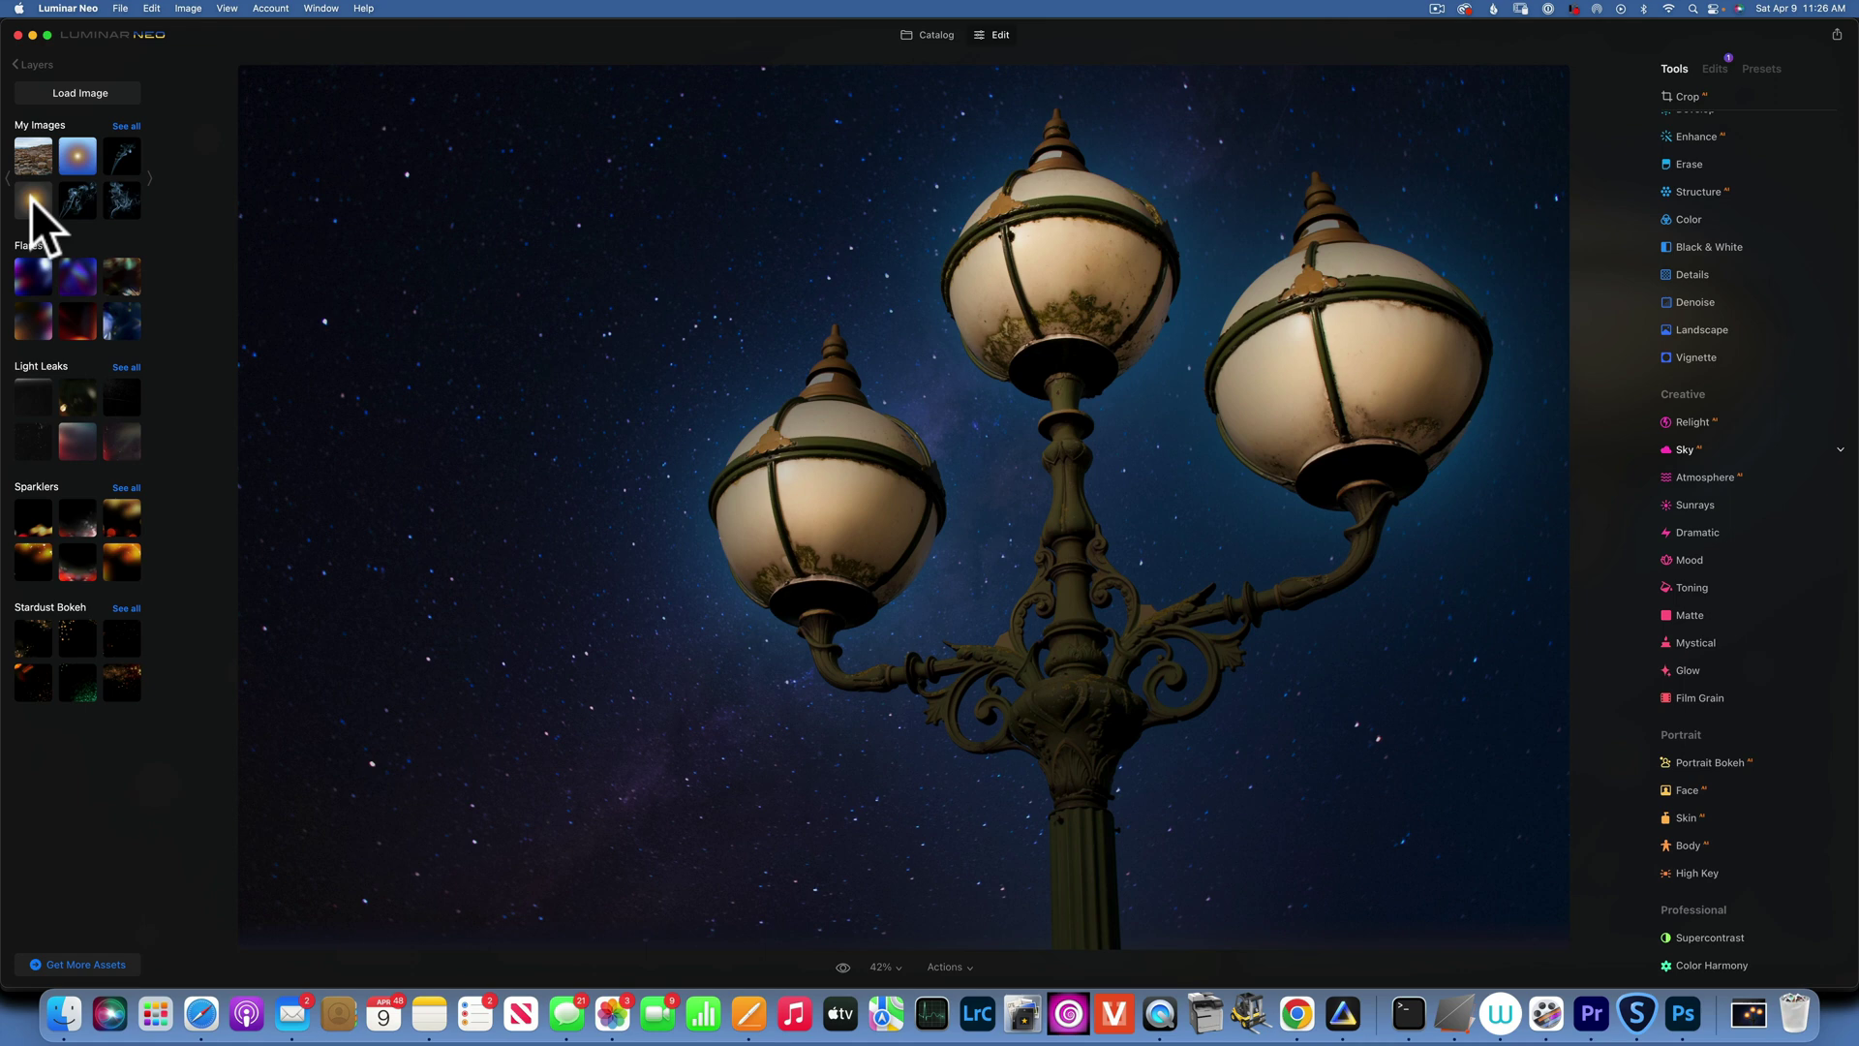
{"action": "left_click", "coordinate": [31, 199]}
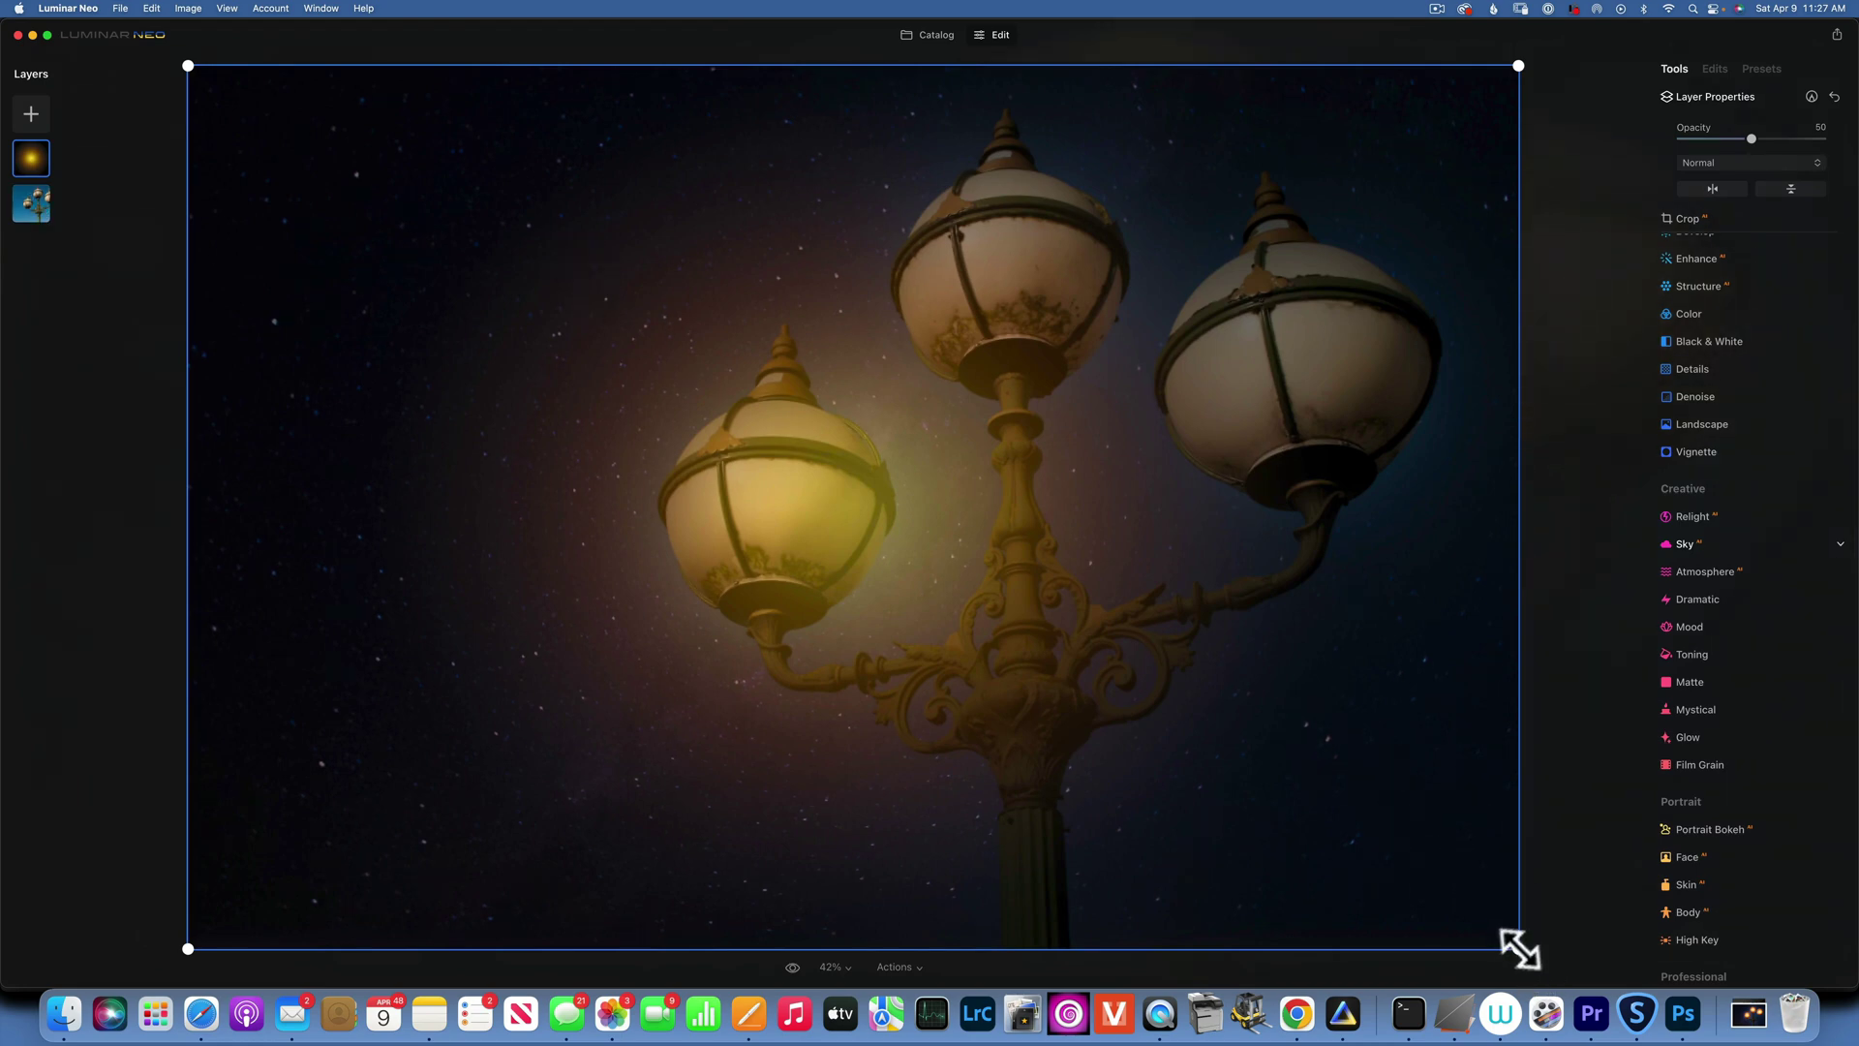
{"action": "left_click_drag", "start_coordinate": [1520, 950], "coordinate": [881, 547]}
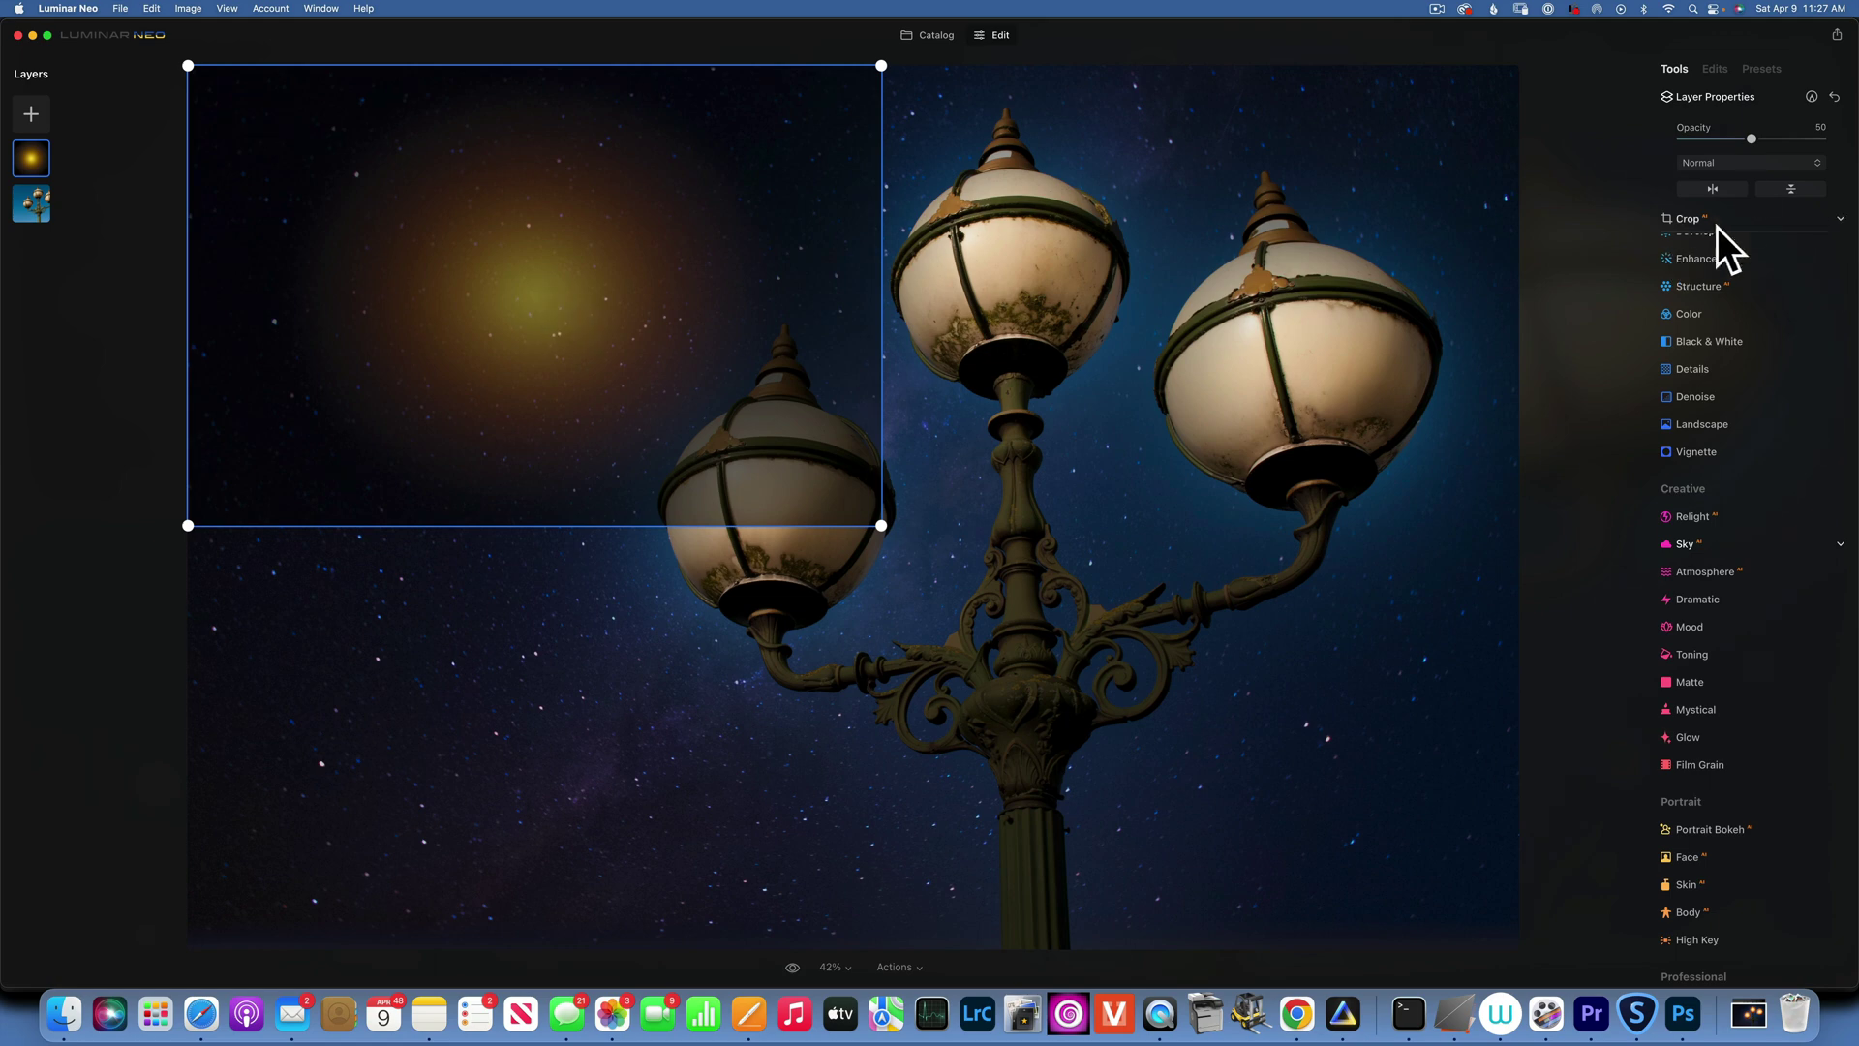
{"action": "left_click_drag", "start_coordinate": [1754, 138], "coordinate": [1830, 141]}
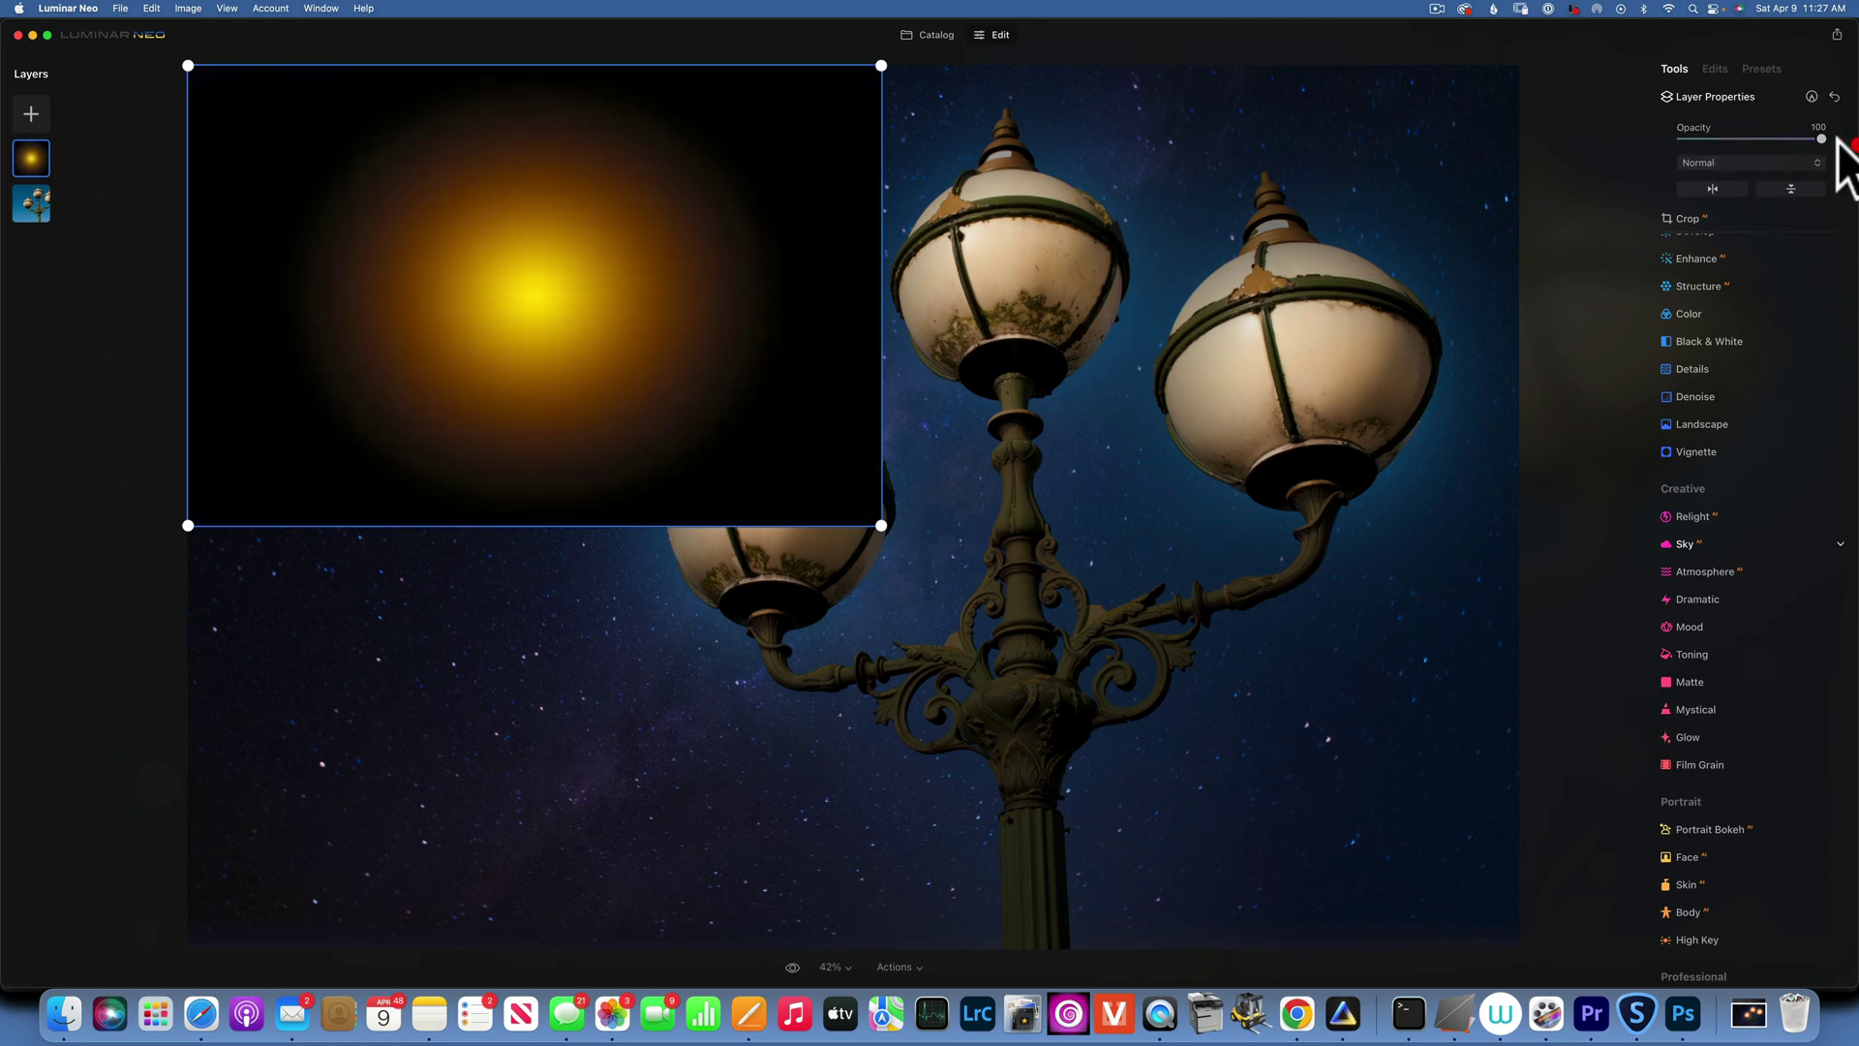
{"action": "left_click", "coordinate": [1724, 161]}
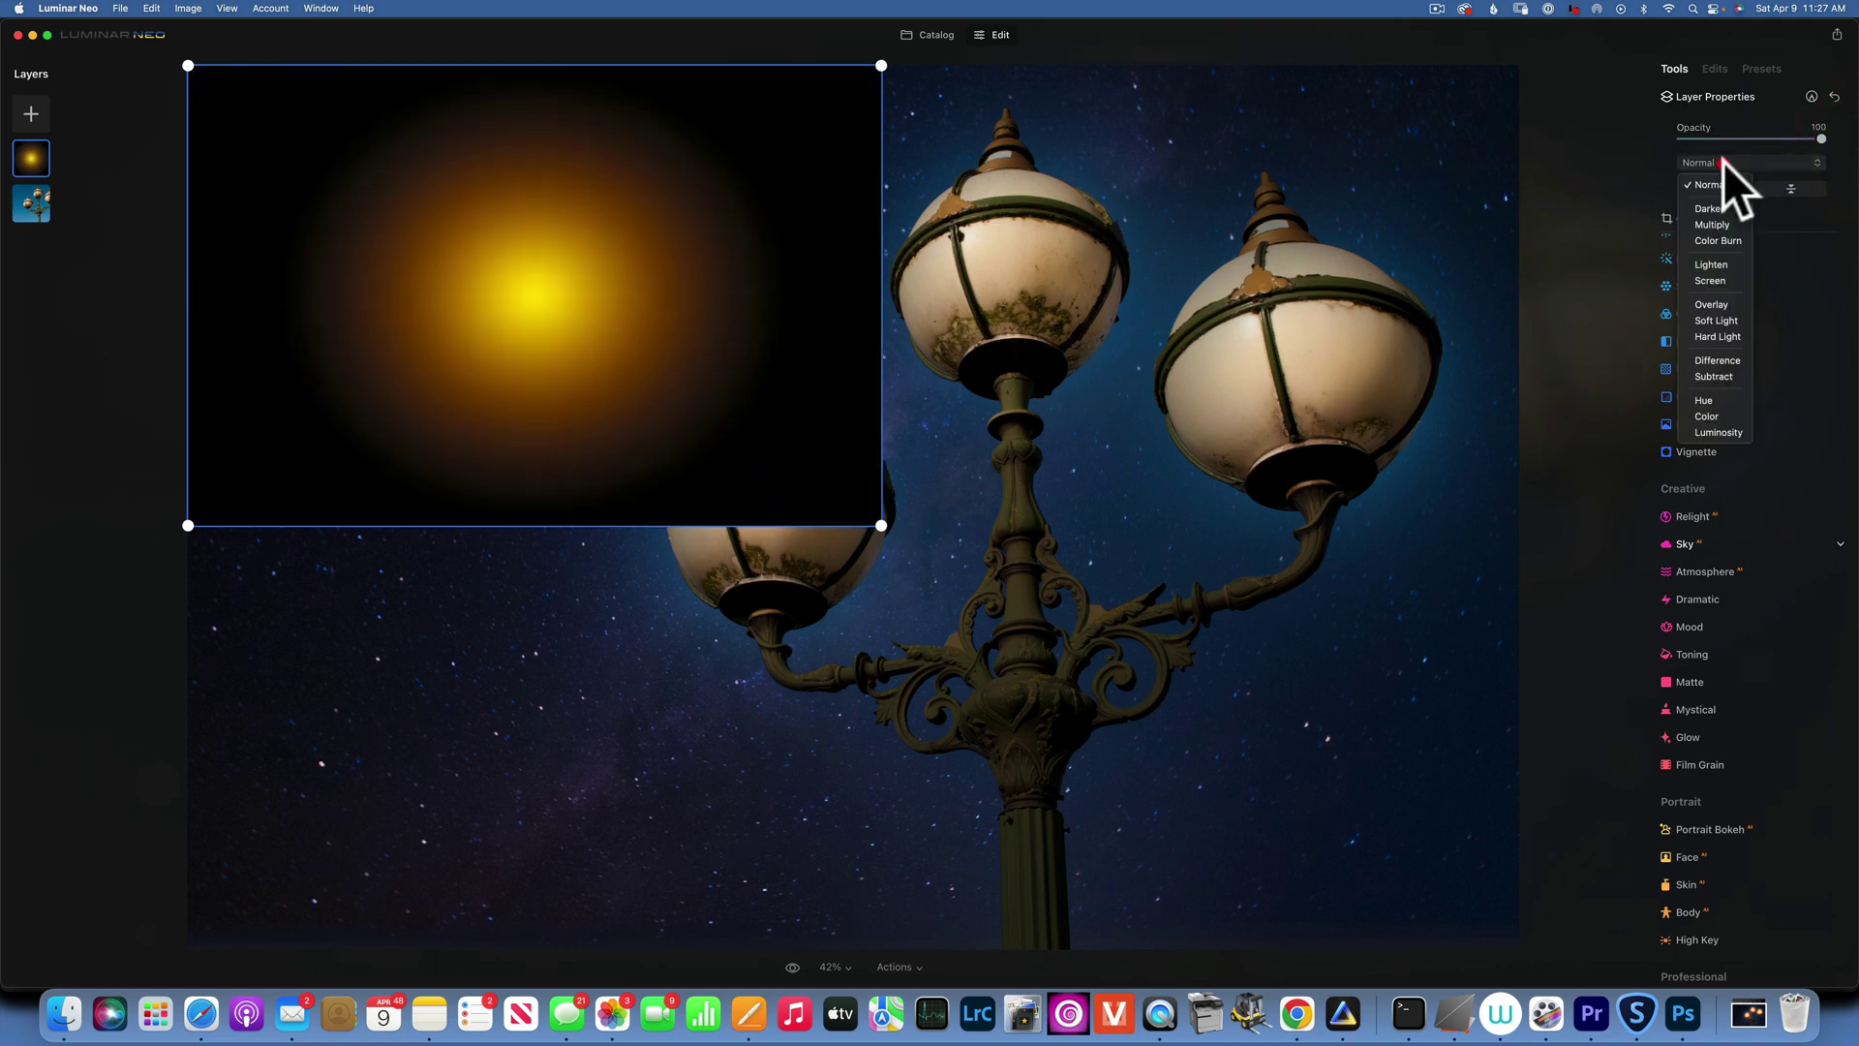
{"action": "left_click", "coordinate": [1728, 279]}
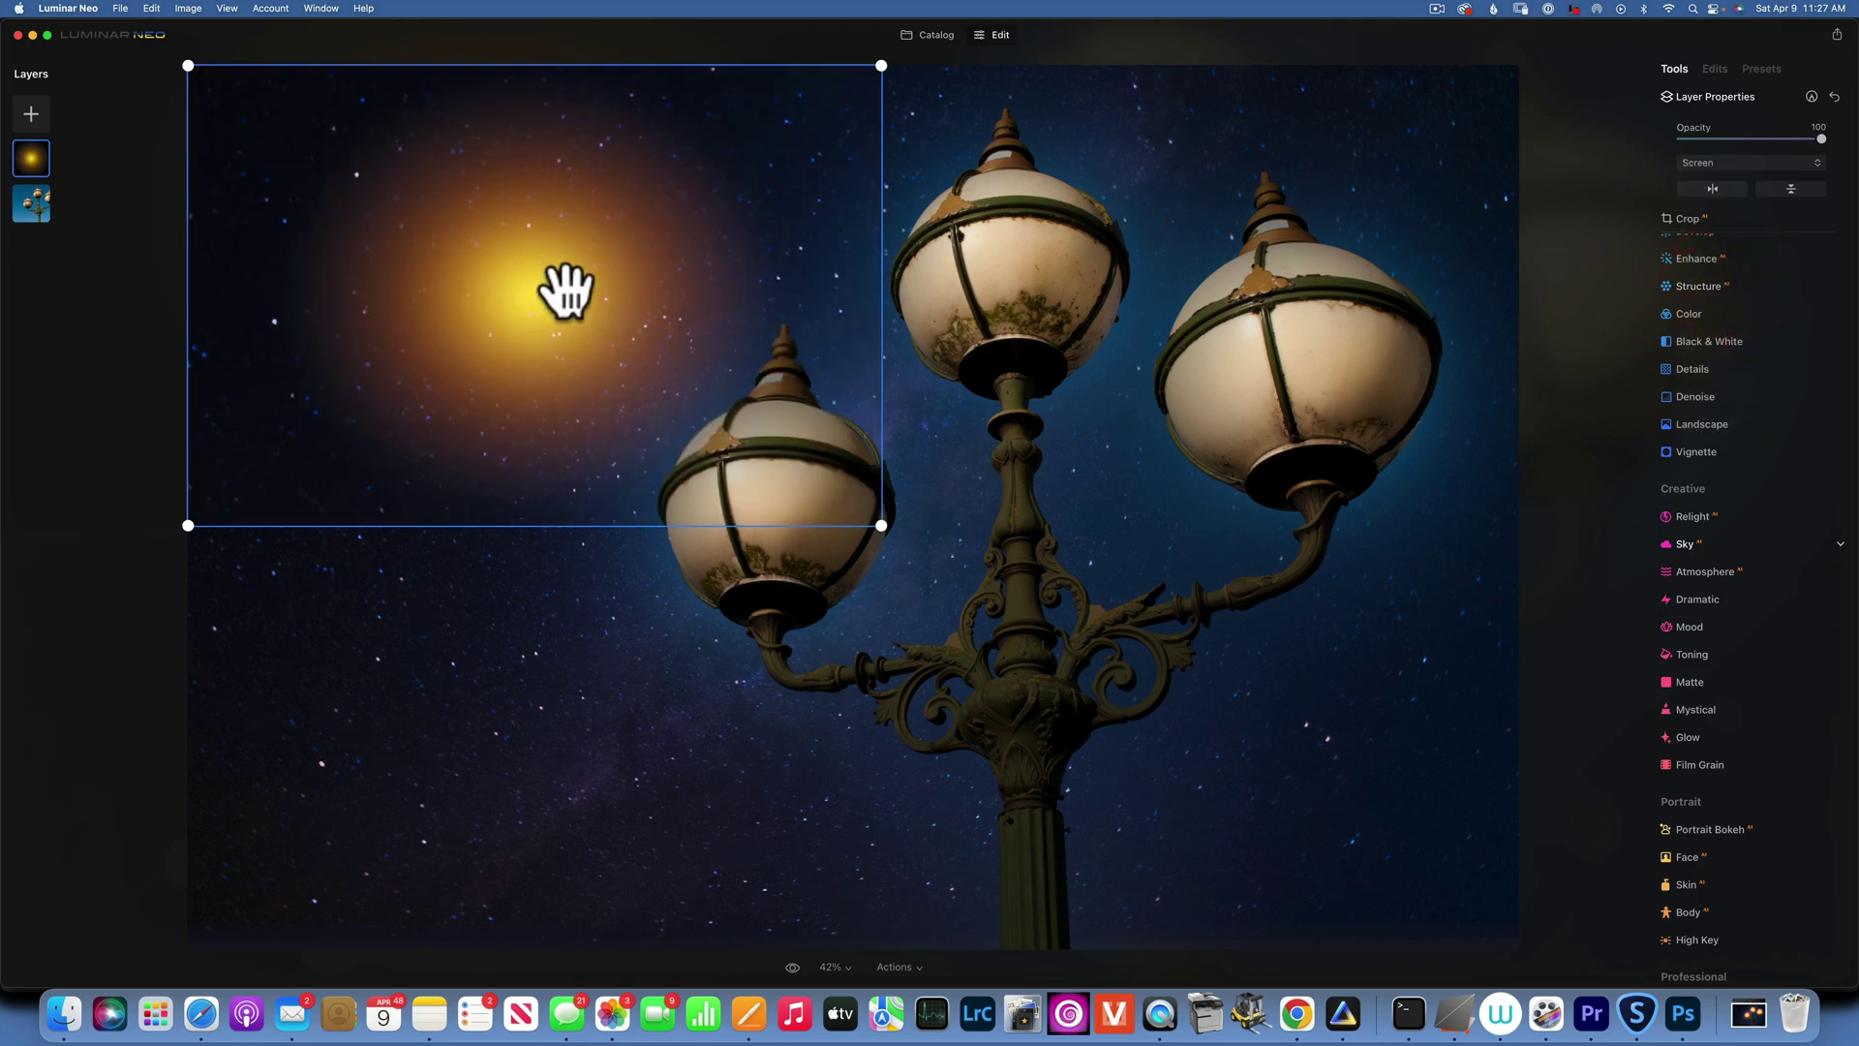
Step: Resize and position the glow layer so it sits centered on the right globe
{"action": "left_click_drag", "start_coordinate": [469, 299], "coordinate": [1298, 373]}
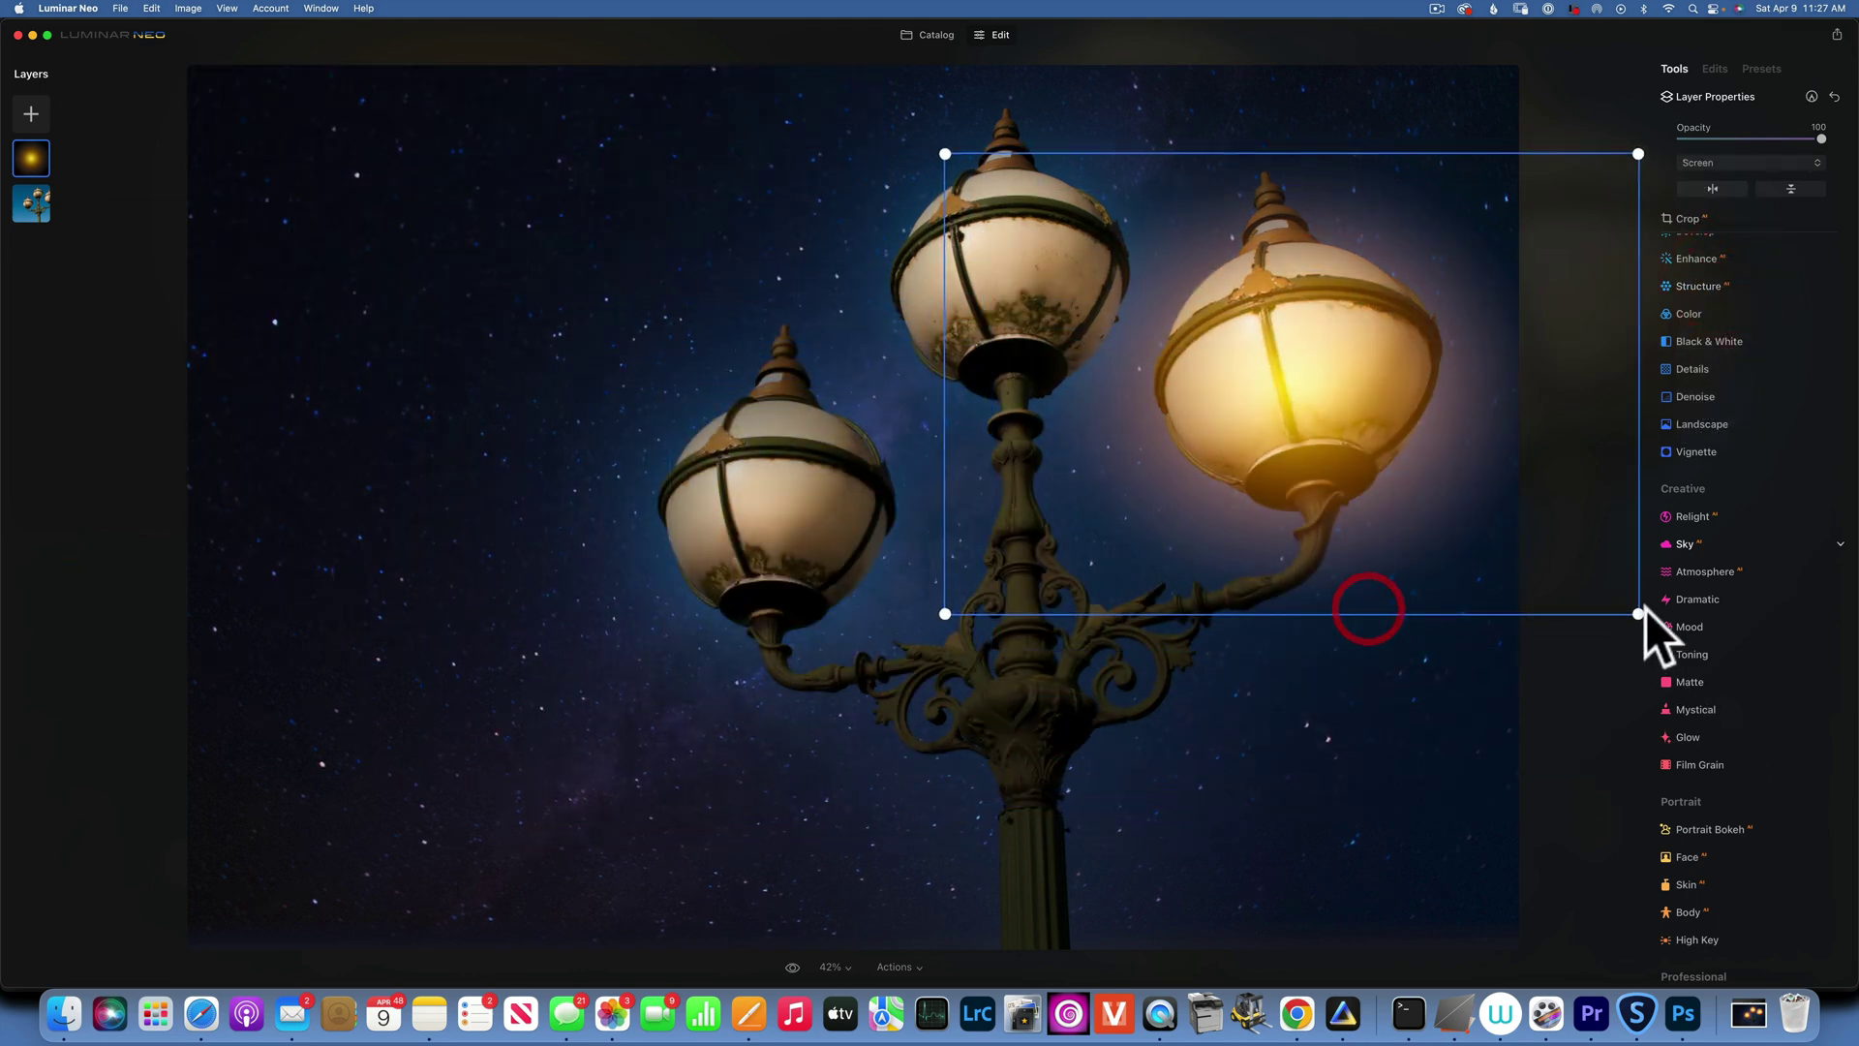
{"action": "left_click_drag", "start_coordinate": [1638, 616], "coordinate": [1486, 515]}
{"action": "left_click_drag", "start_coordinate": [1342, 399], "coordinate": [1323, 368]}
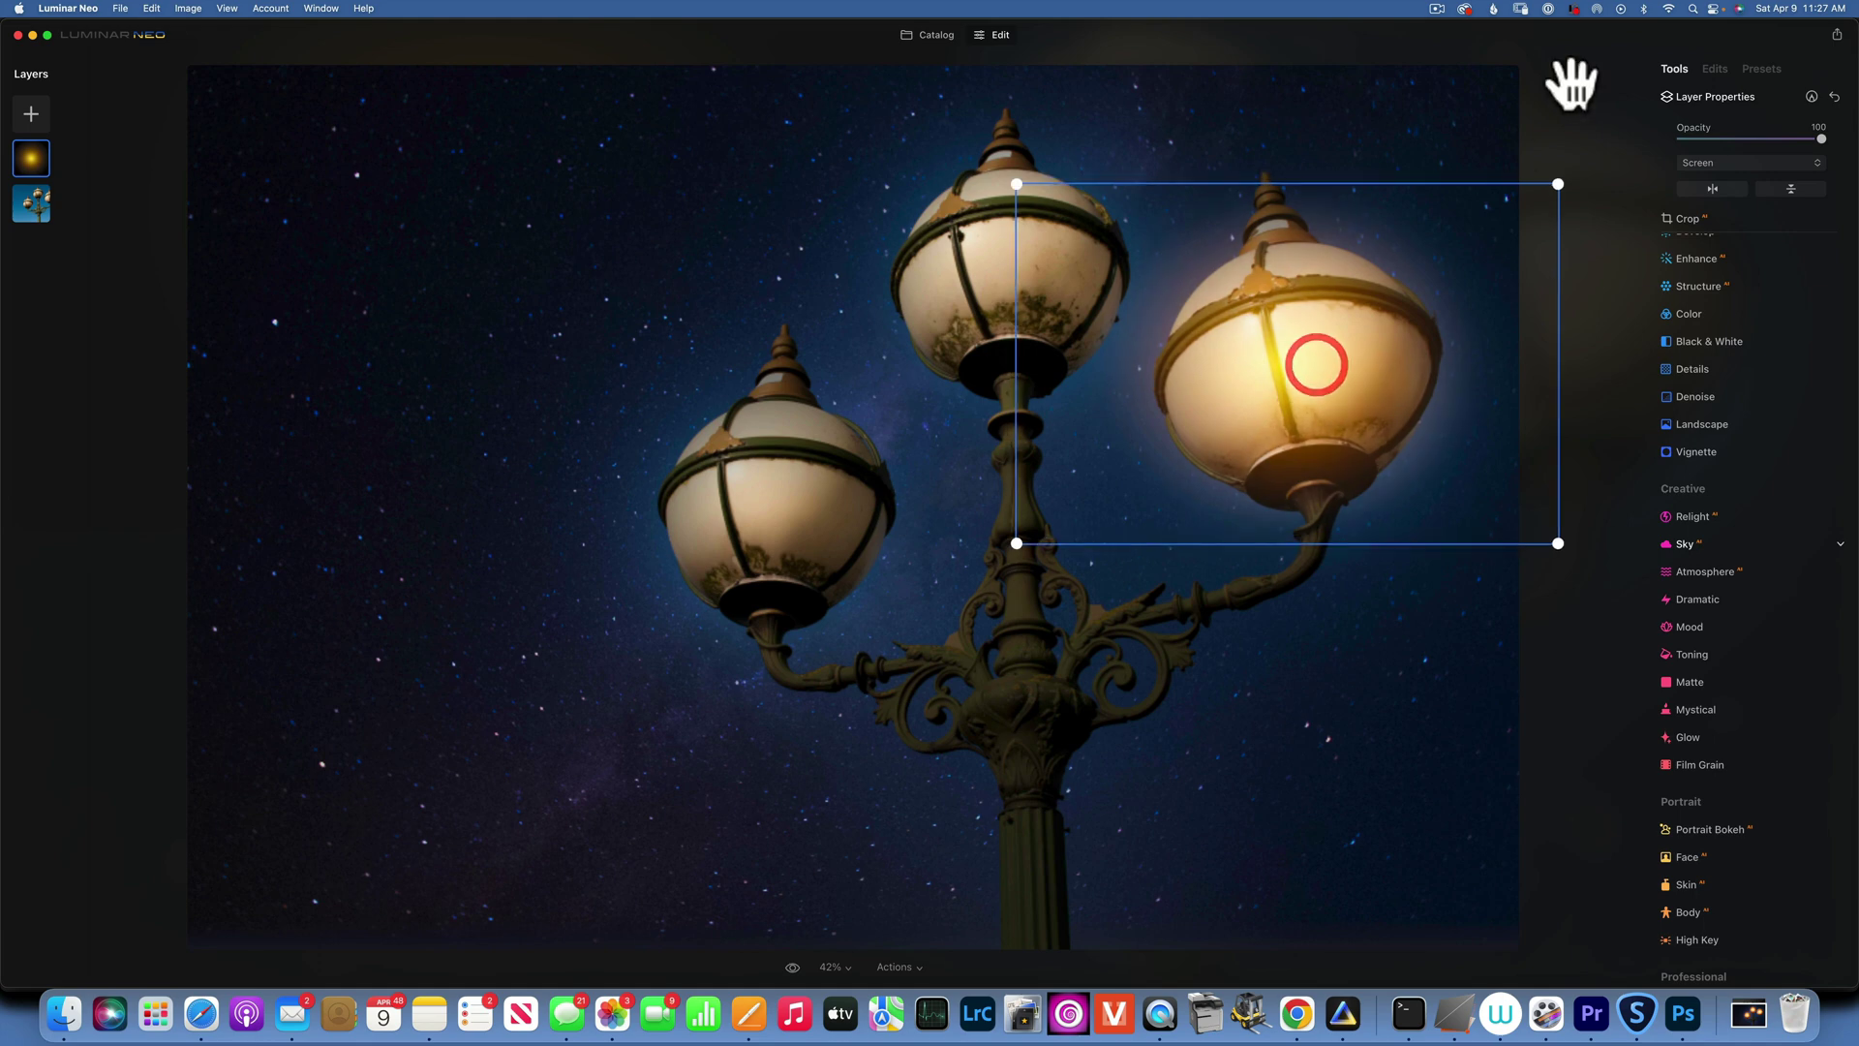
{"action": "left_click_drag", "start_coordinate": [1553, 179], "coordinate": [1507, 216]}
{"action": "mouse_move", "coordinate": [1349, 361]}
{"action": "left_mouse_down"}
{"action": "mouse_move", "coordinate": [1363, 350]}
{"action": "mouse_move", "coordinate": [1353, 365]}
{"action": "left_mouse_up"}
{"action": "left_click_drag", "start_coordinate": [1544, 203], "coordinate": [1502, 209]}
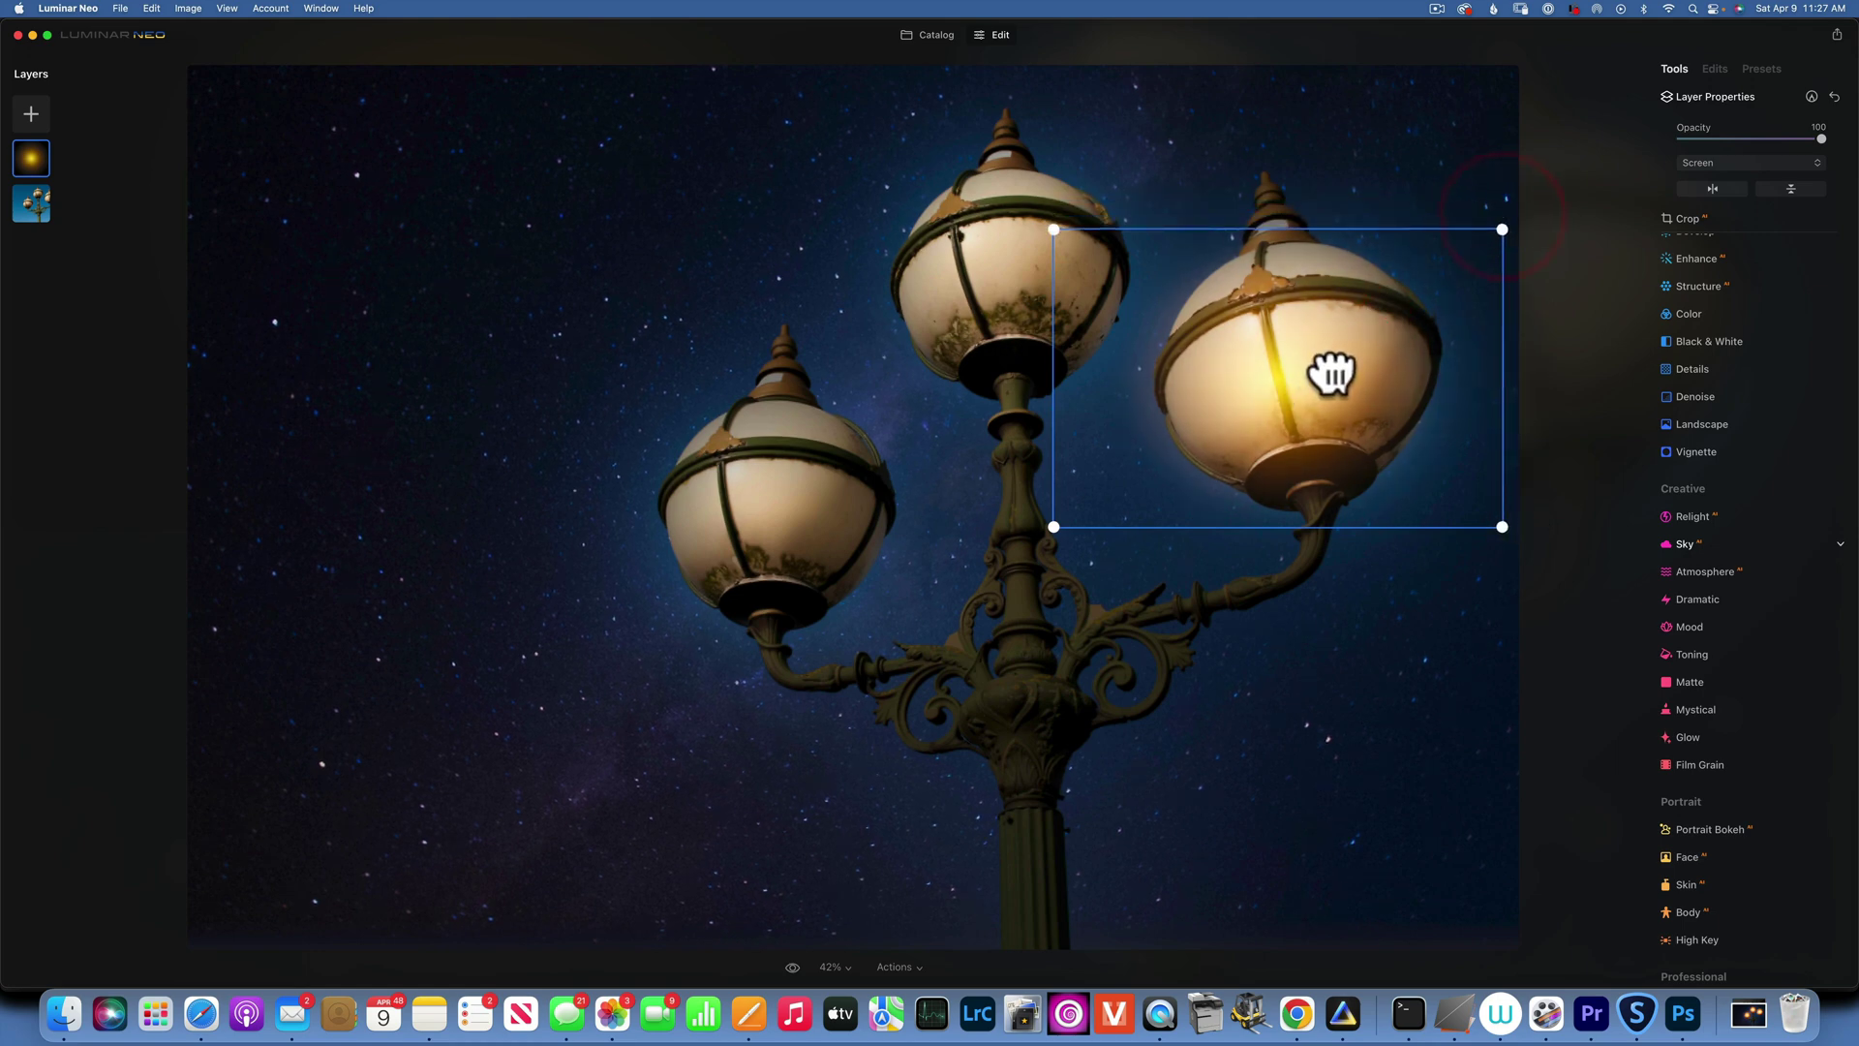
{"action": "left_click_drag", "start_coordinate": [1293, 392], "coordinate": [1310, 373]}
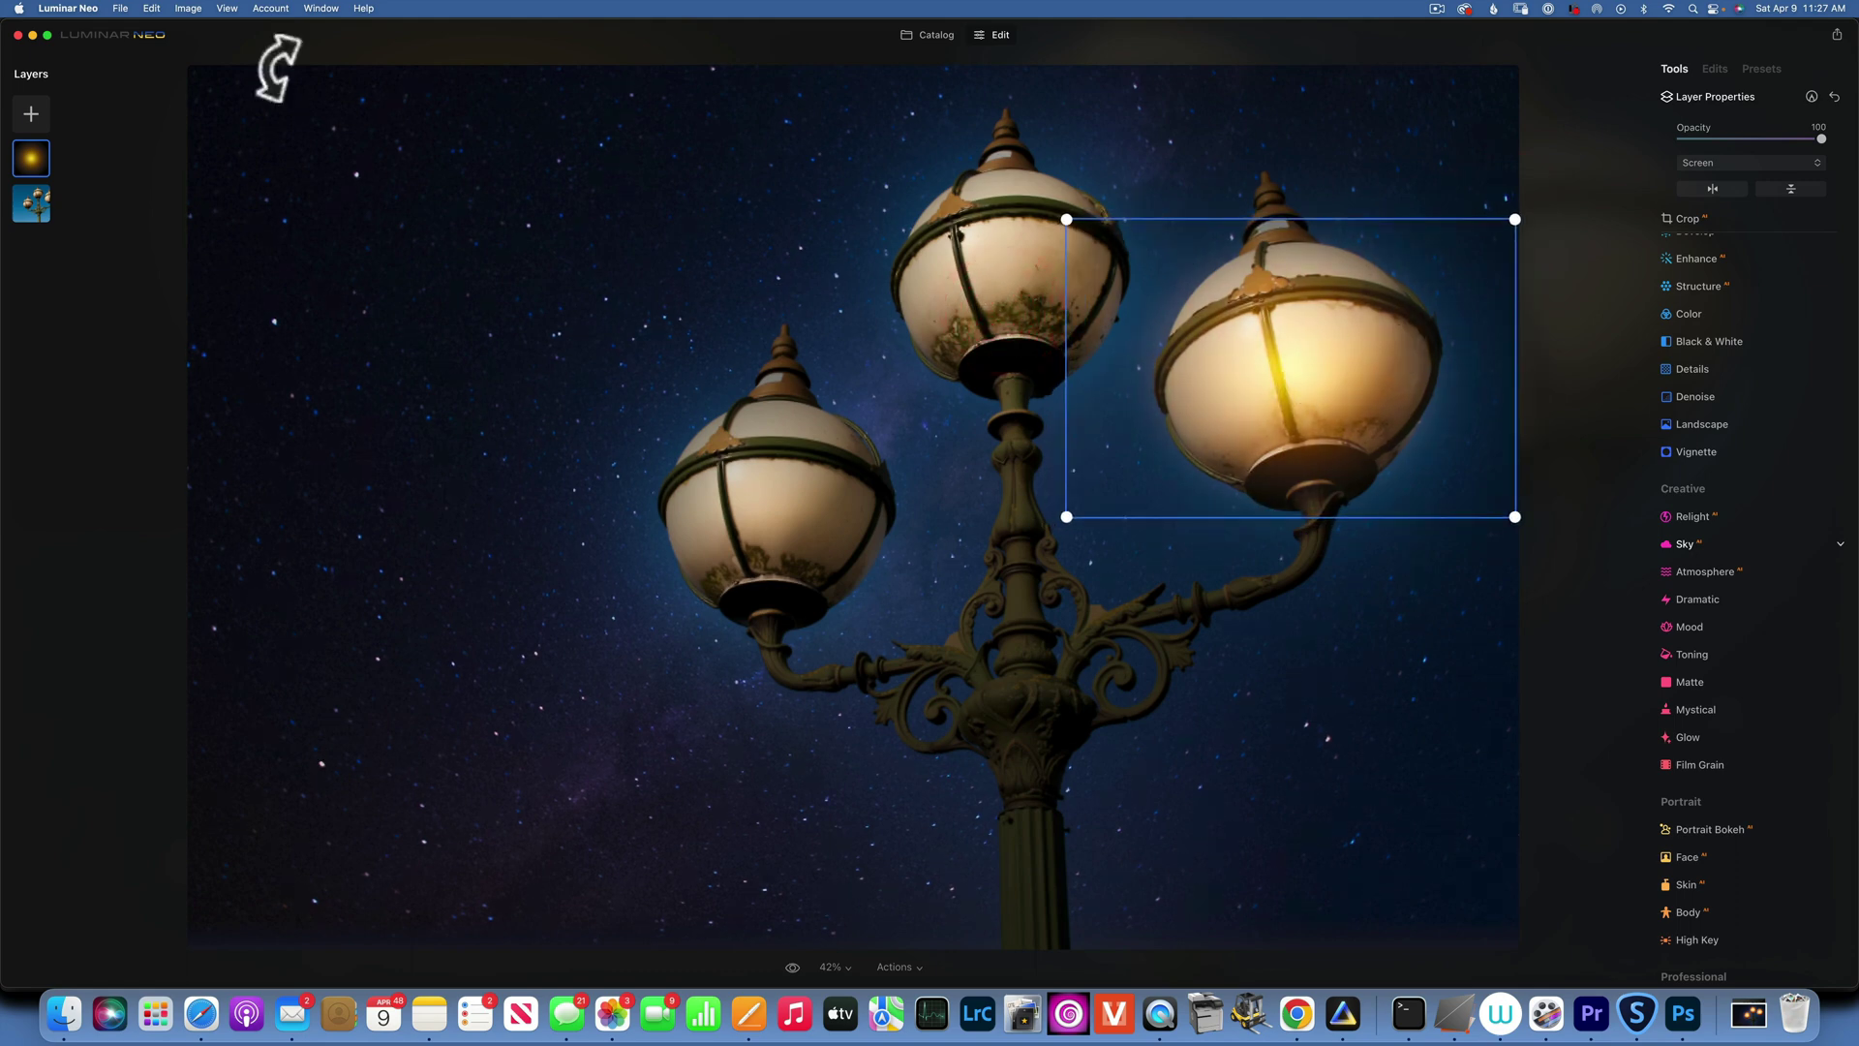
Step: Add a second golden glow layer at opacity 100, blended in Screen mode
{"action": "left_click", "coordinate": [26, 111]}
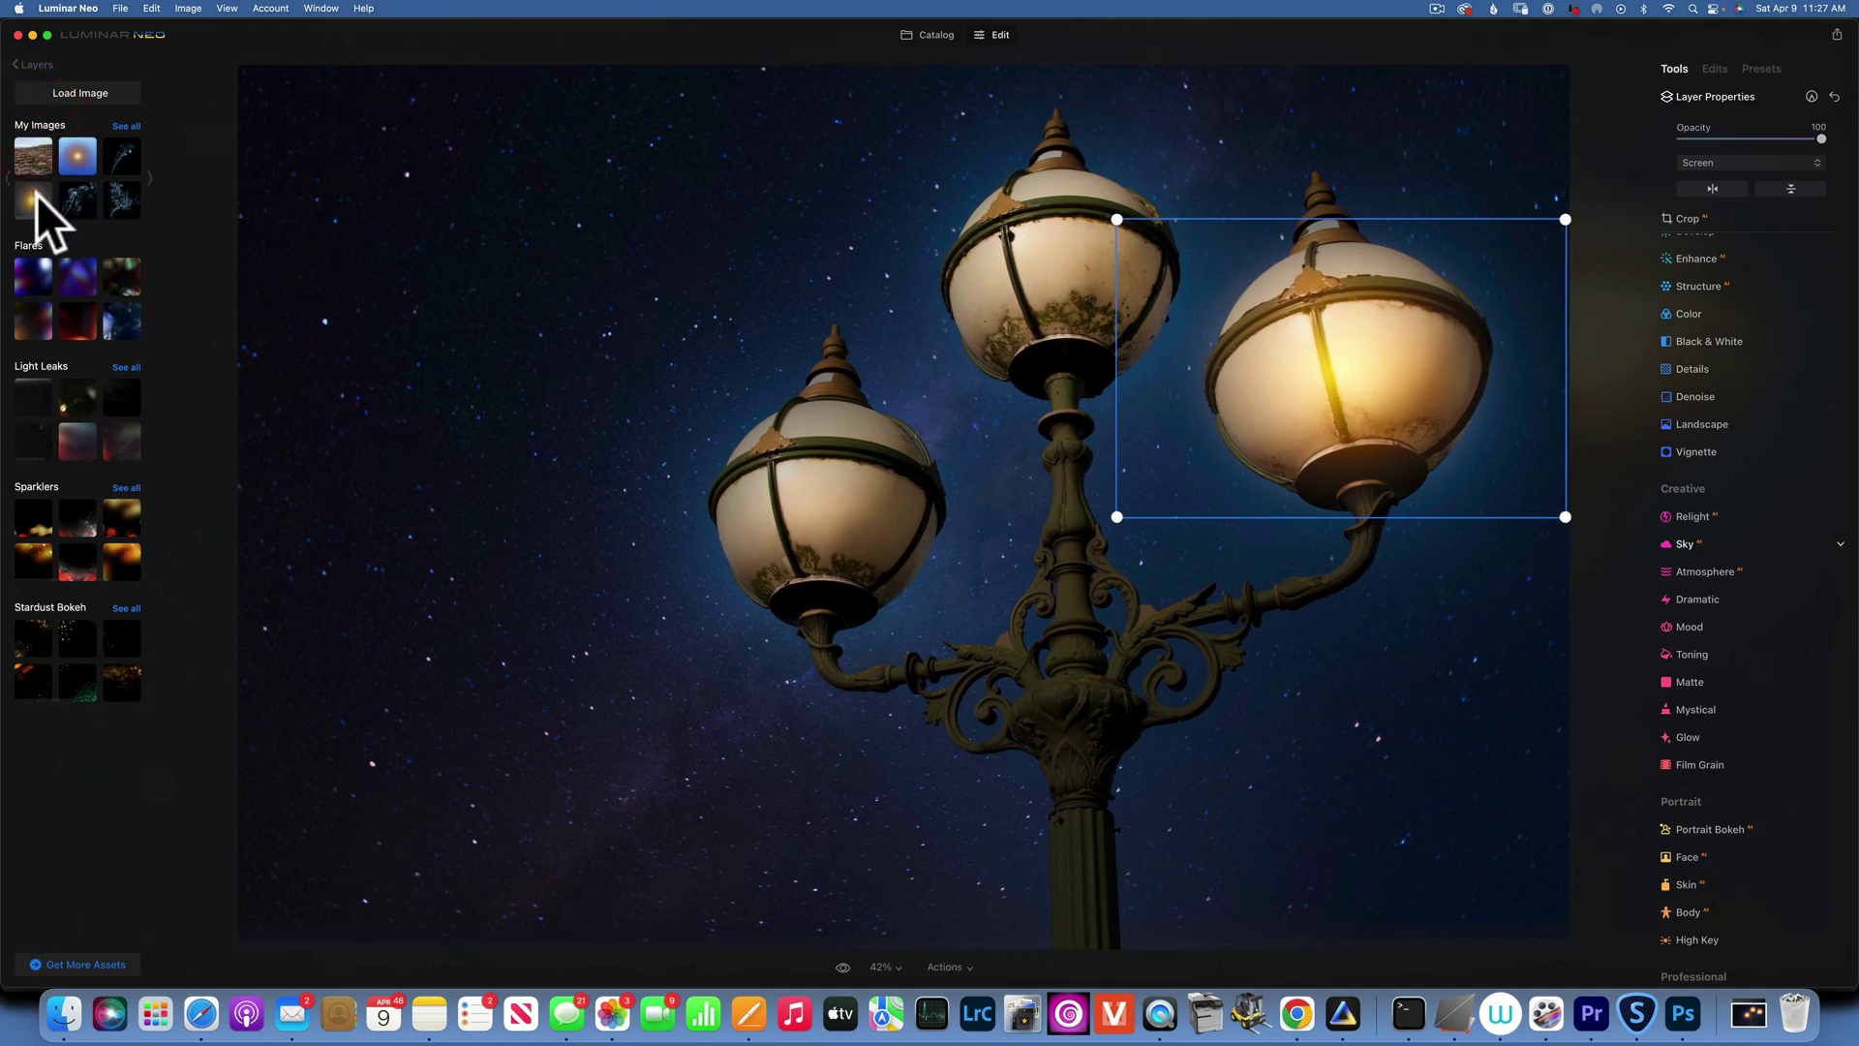
{"action": "left_click", "coordinate": [37, 194]}
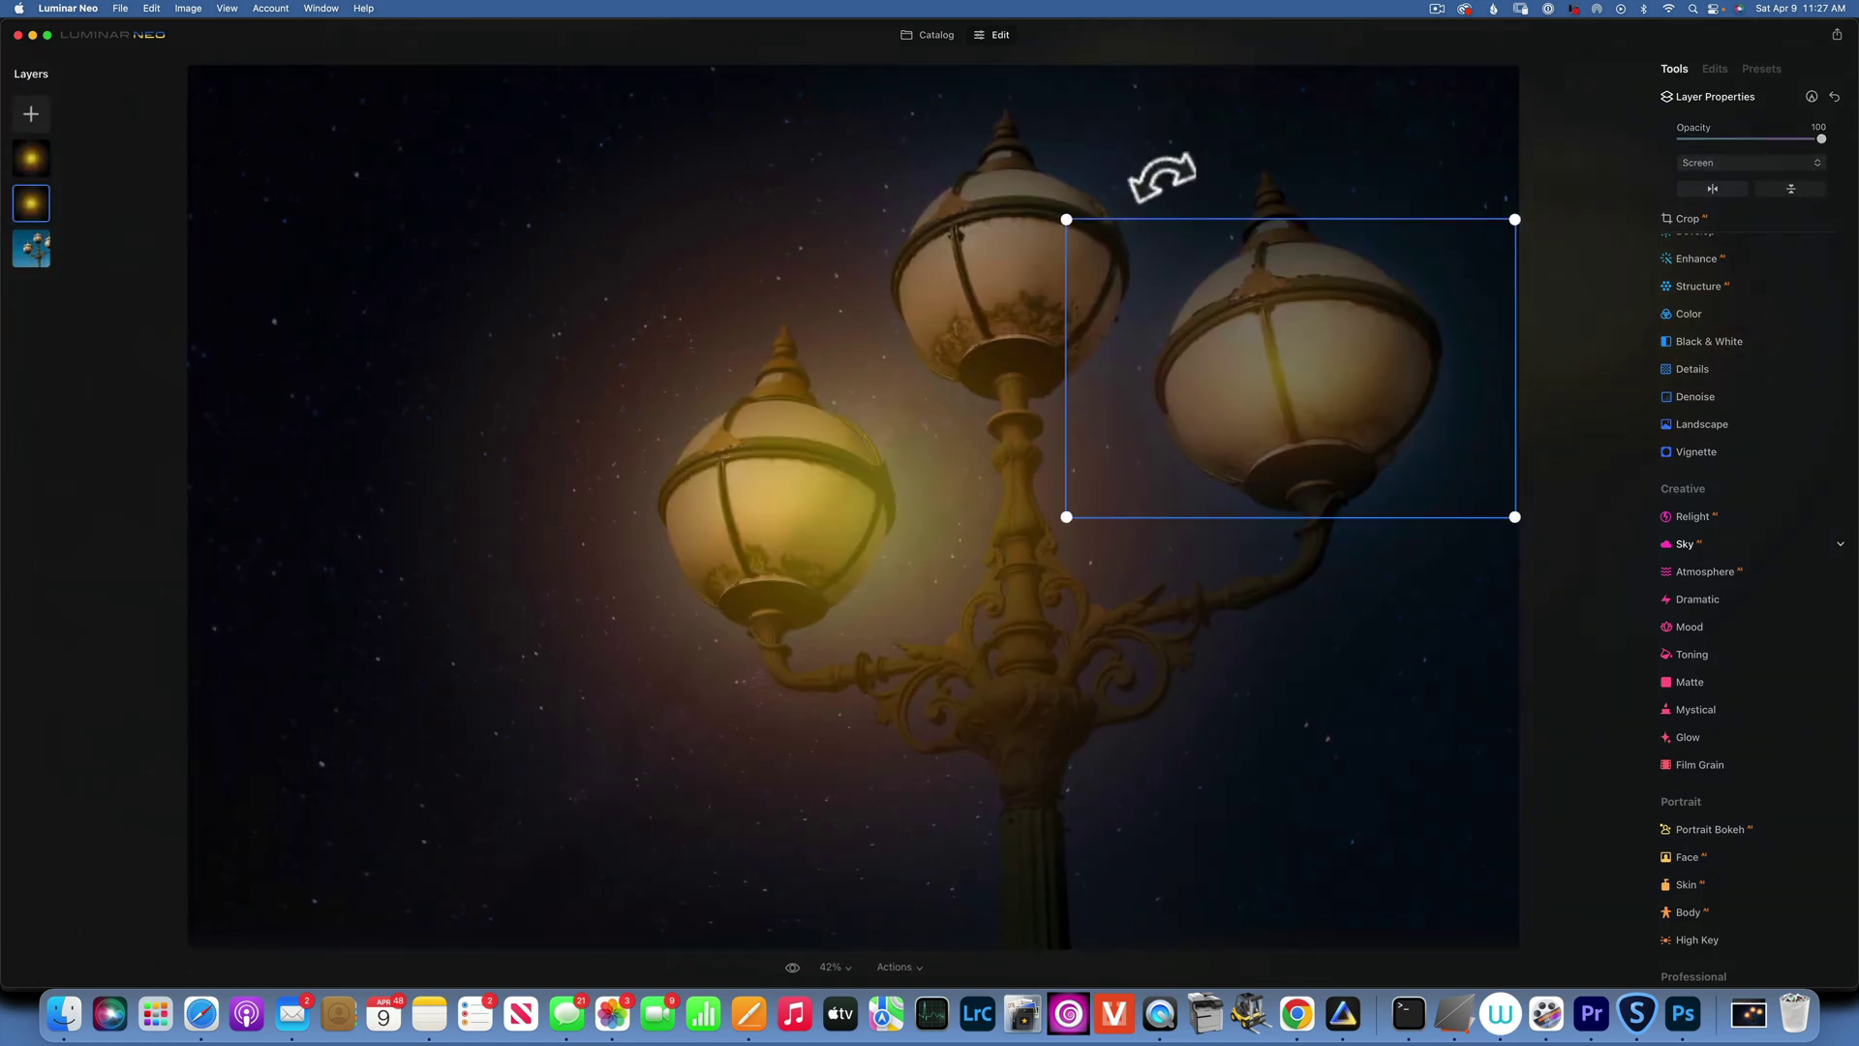
{"action": "left_click", "coordinate": [31, 160]}
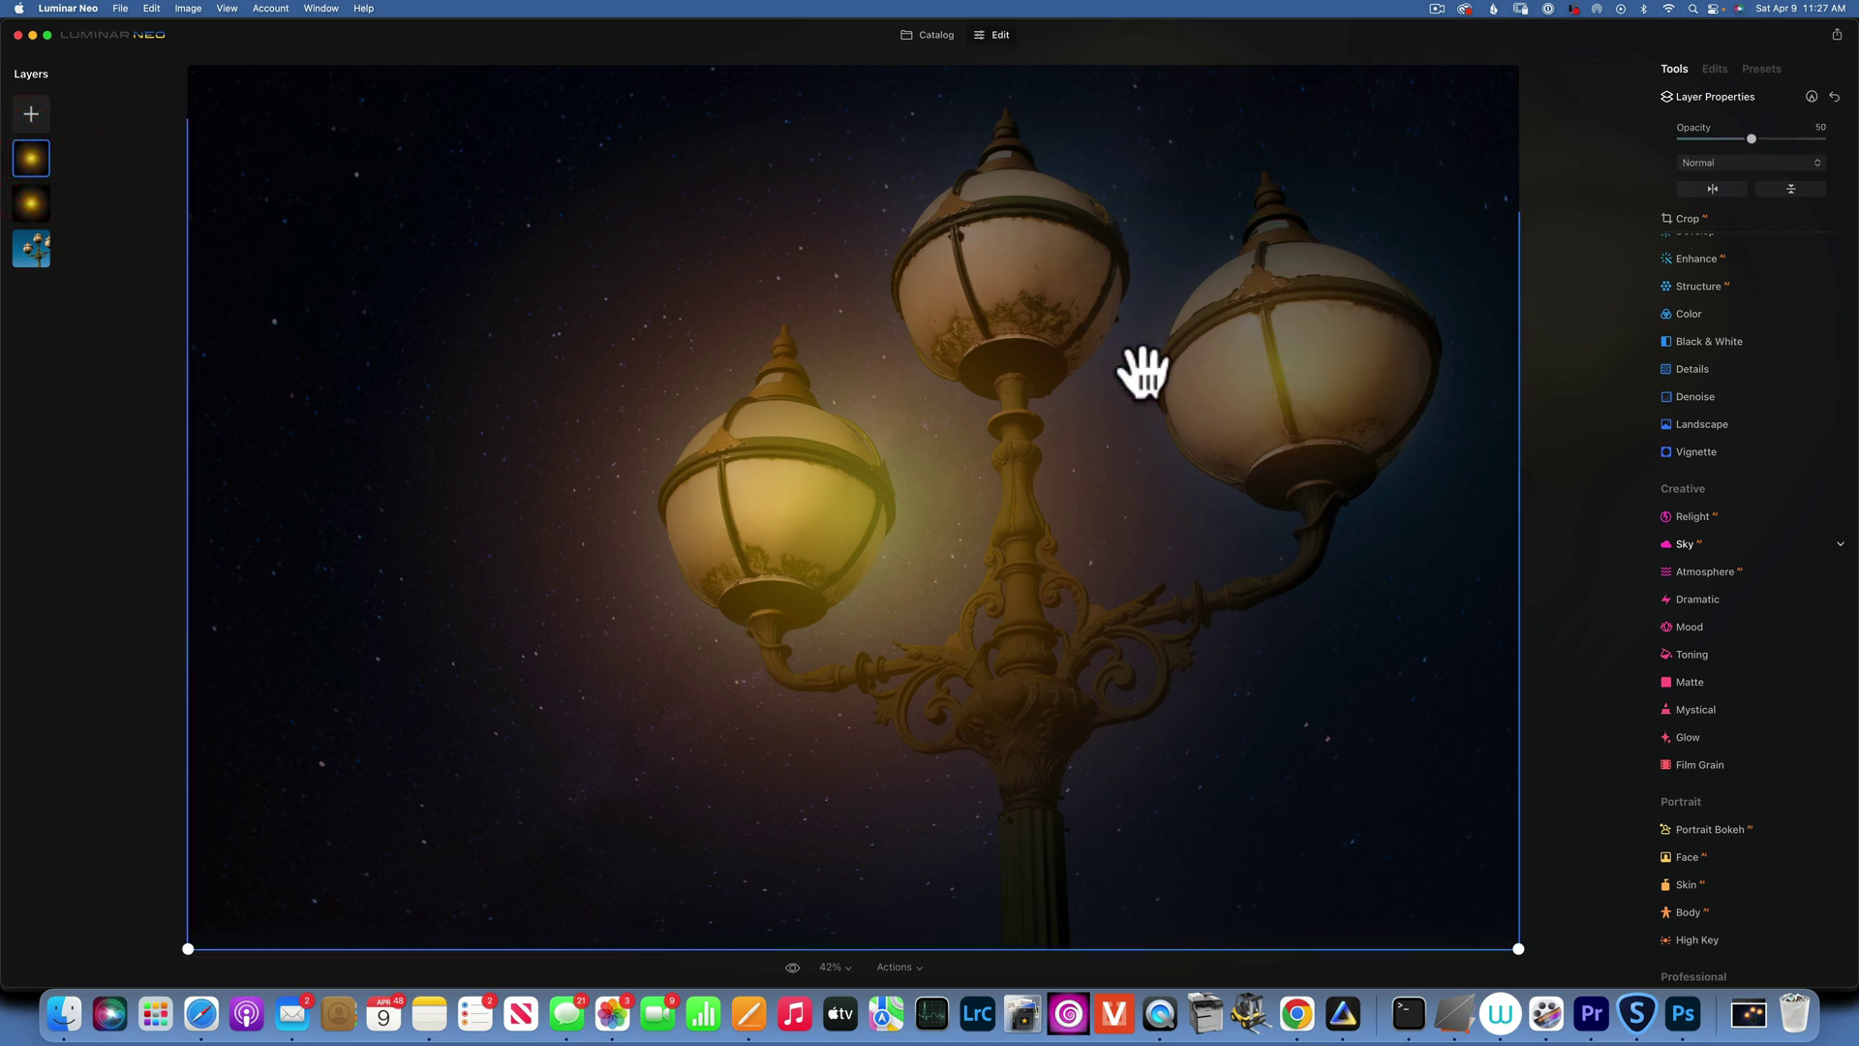
{"action": "left_click_drag", "start_coordinate": [1751, 132], "coordinate": [1826, 135]}
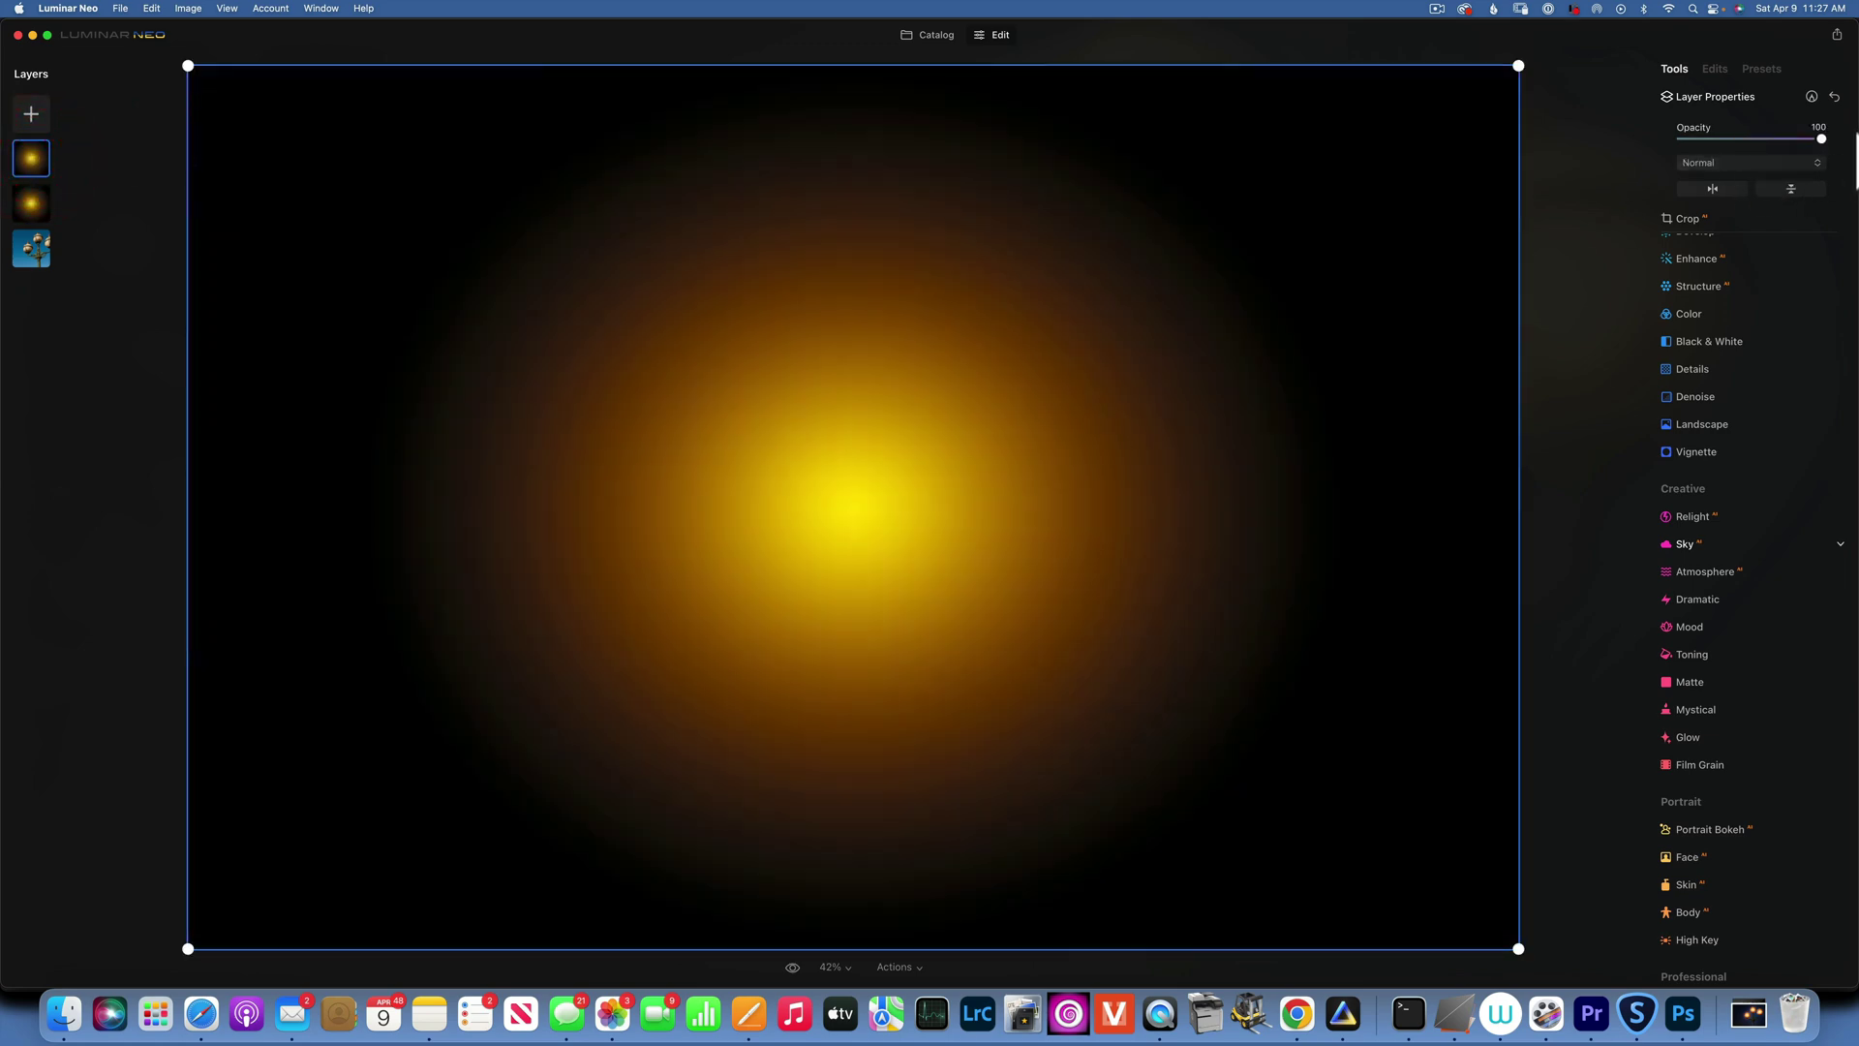
{"action": "left_click", "coordinate": [1750, 160]}
{"action": "left_click", "coordinate": [1709, 281]}
Step: Shrink the second glow and place it over the top middle lamp globe
{"action": "left_click_drag", "start_coordinate": [1514, 946], "coordinate": [694, 498]}
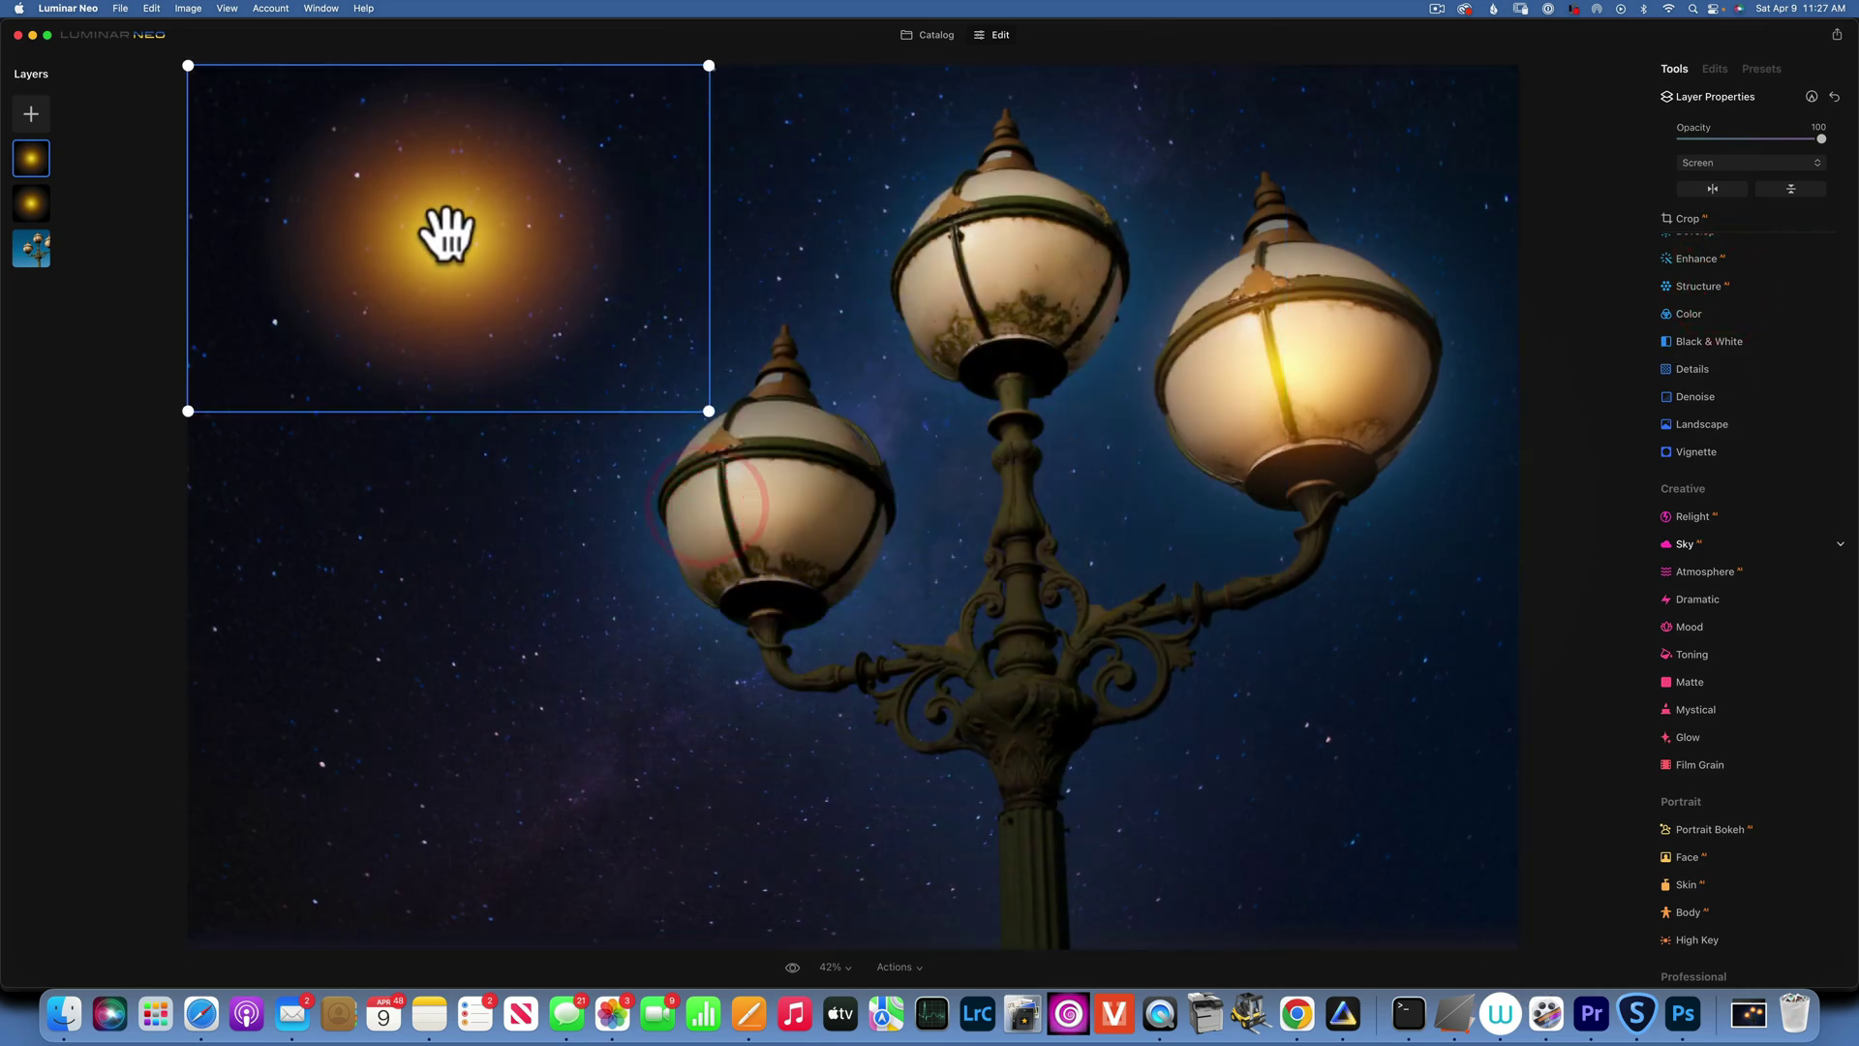
{"action": "left_click_drag", "start_coordinate": [444, 236], "coordinate": [1023, 290]}
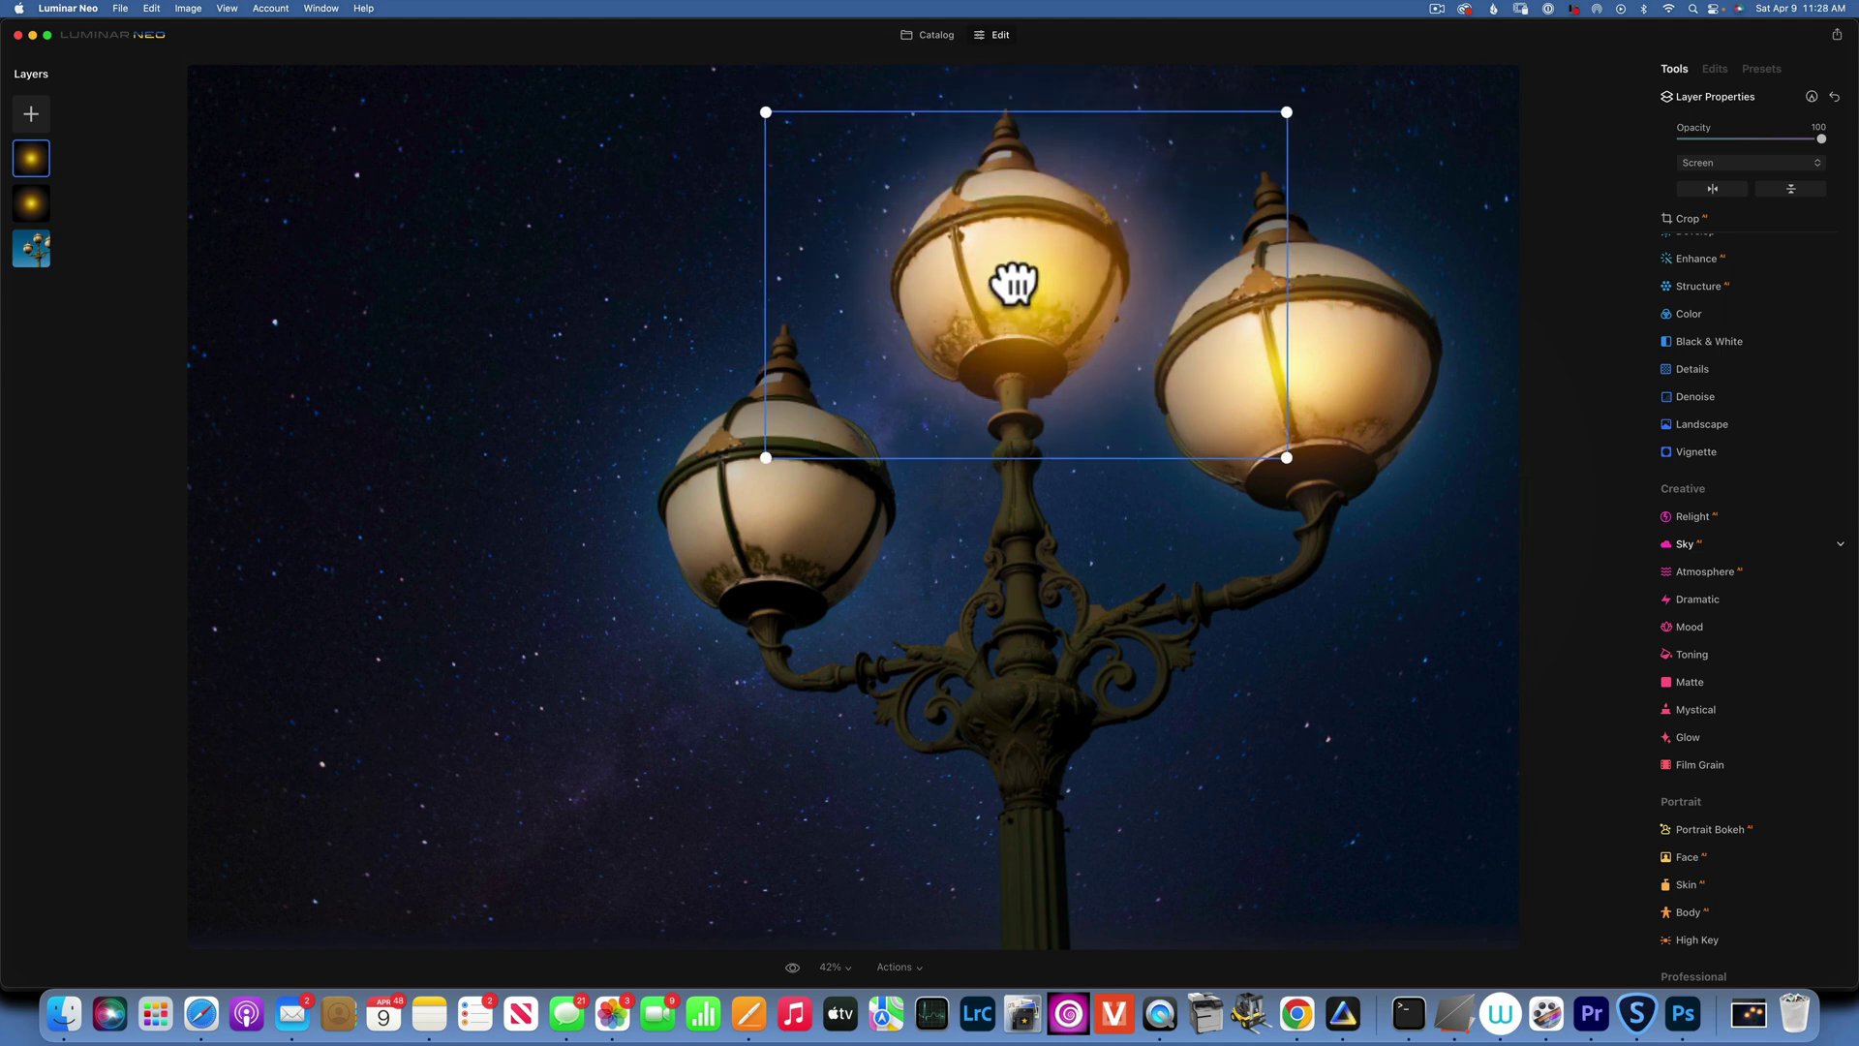
{"action": "left_click_drag", "start_coordinate": [1012, 281], "coordinate": [1037, 282]}
{"action": "left_click_drag", "start_coordinate": [1274, 446], "coordinate": [1181, 423]}
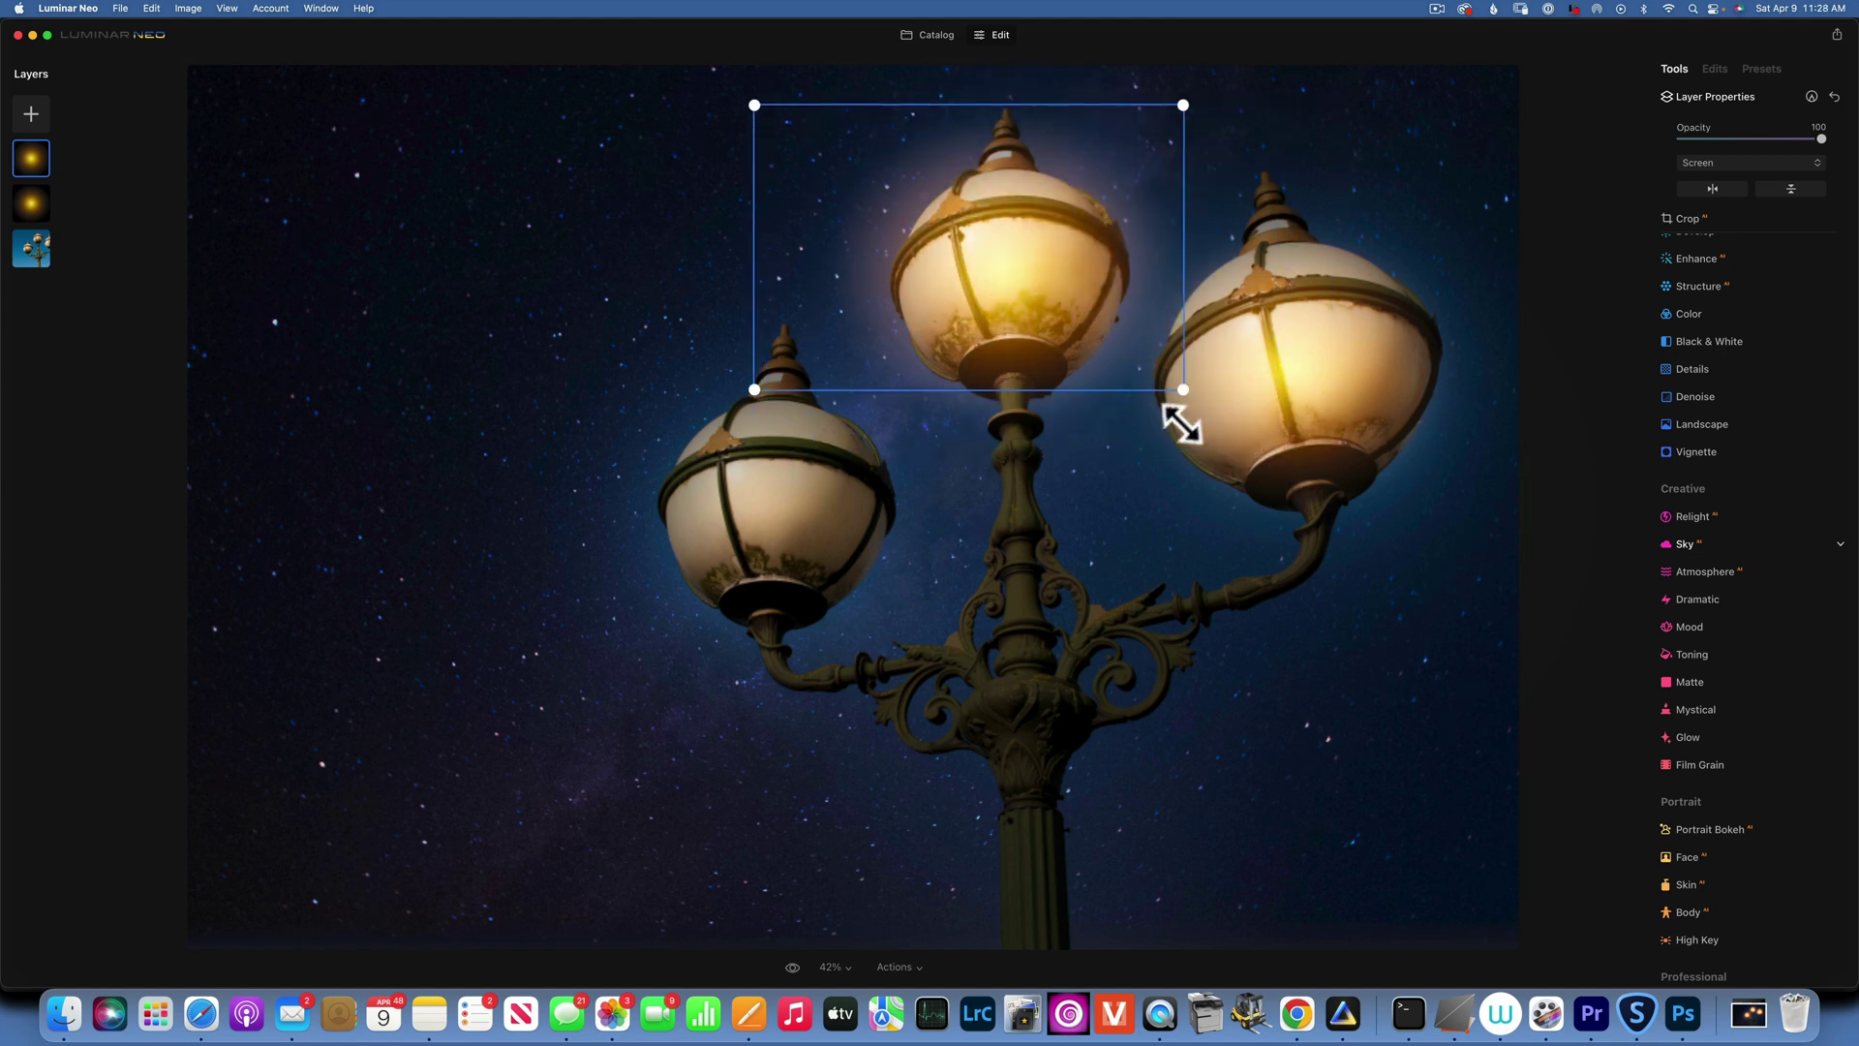
{"action": "left_click_drag", "start_coordinate": [996, 216], "coordinate": [1024, 278]}
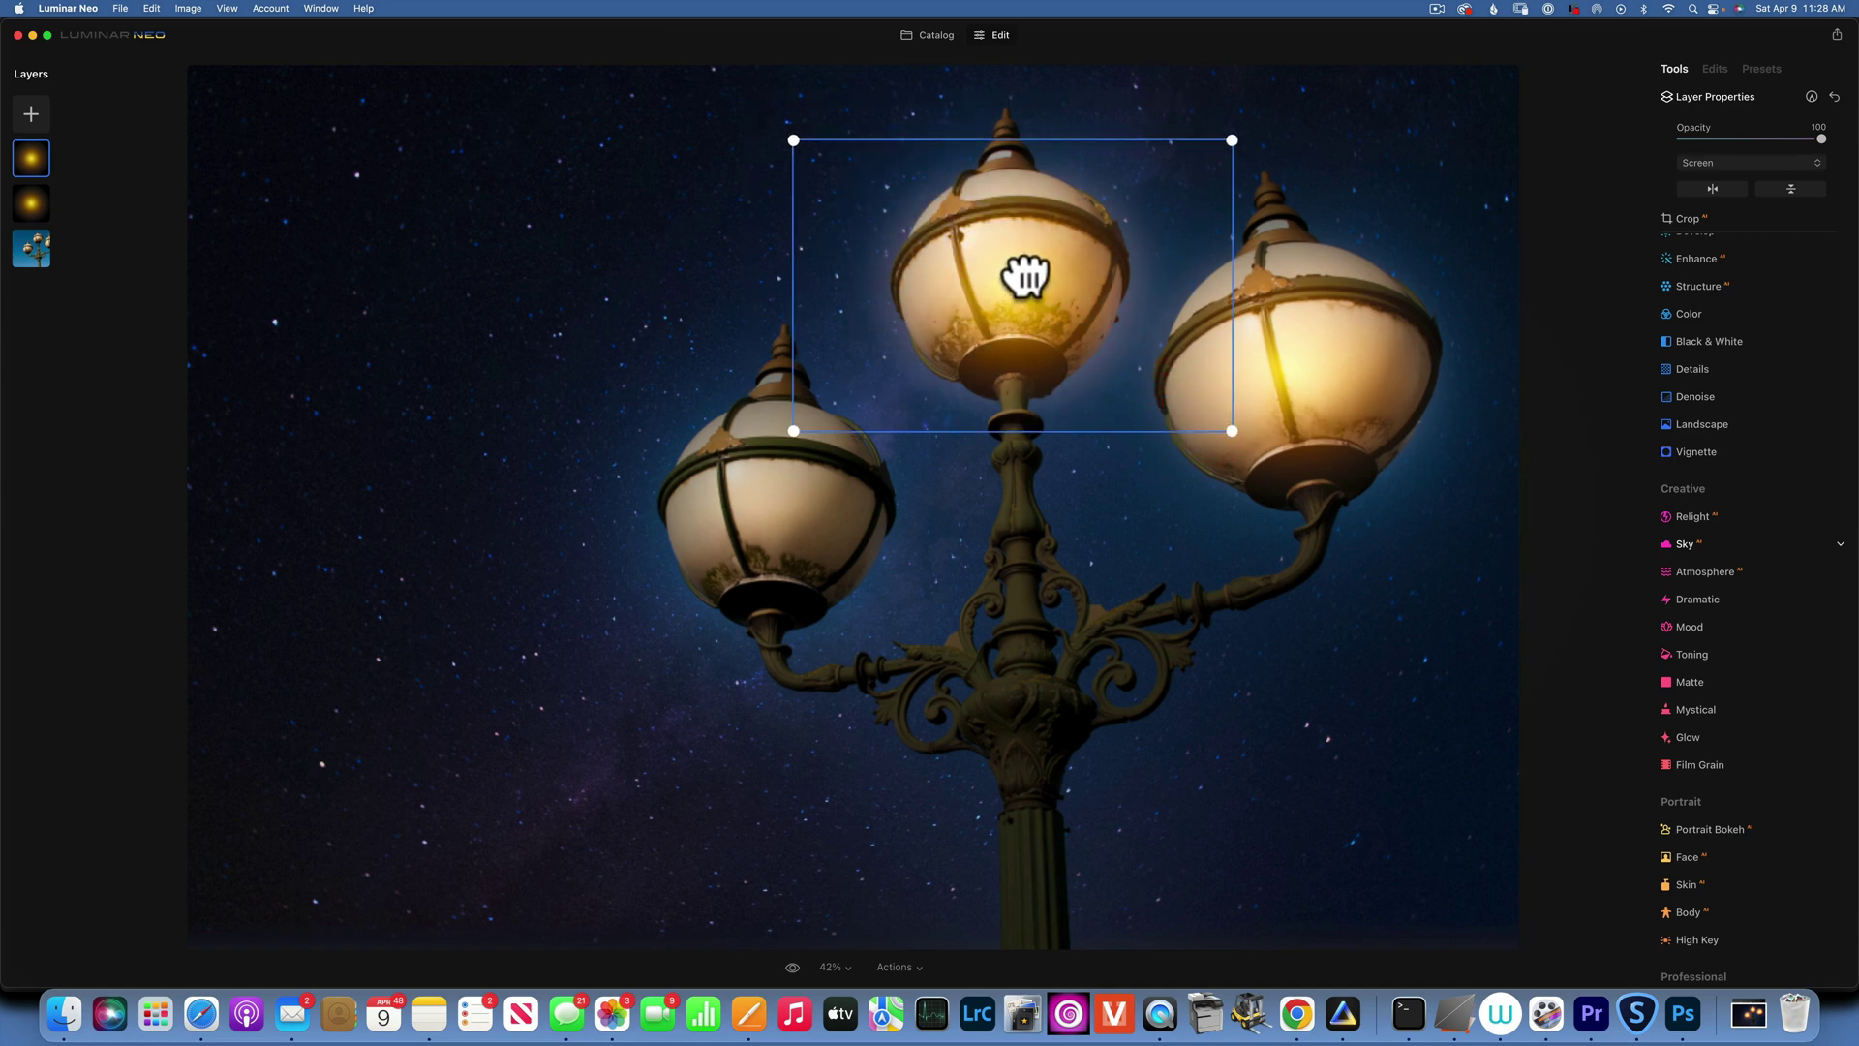
{"action": "left_click_drag", "start_coordinate": [1232, 430], "coordinate": [1208, 402]}
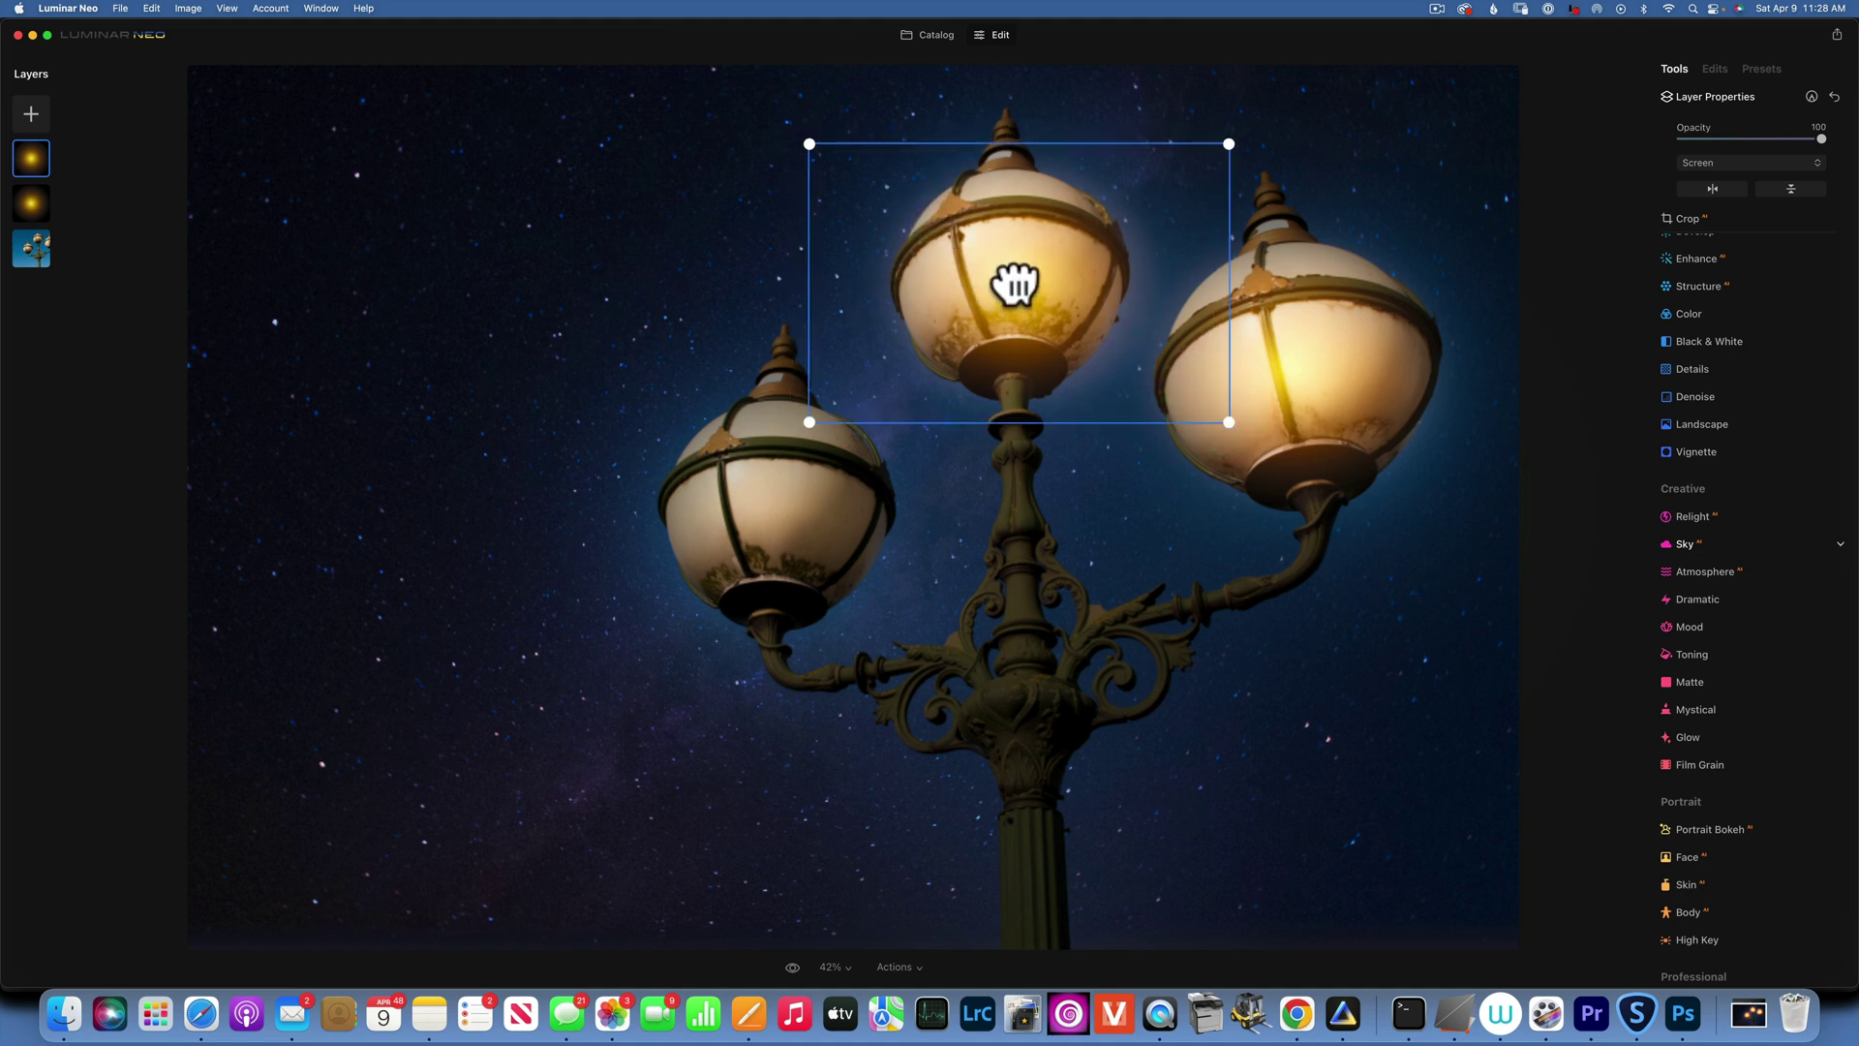
{"action": "left_click_drag", "start_coordinate": [1014, 283], "coordinate": [1008, 278]}
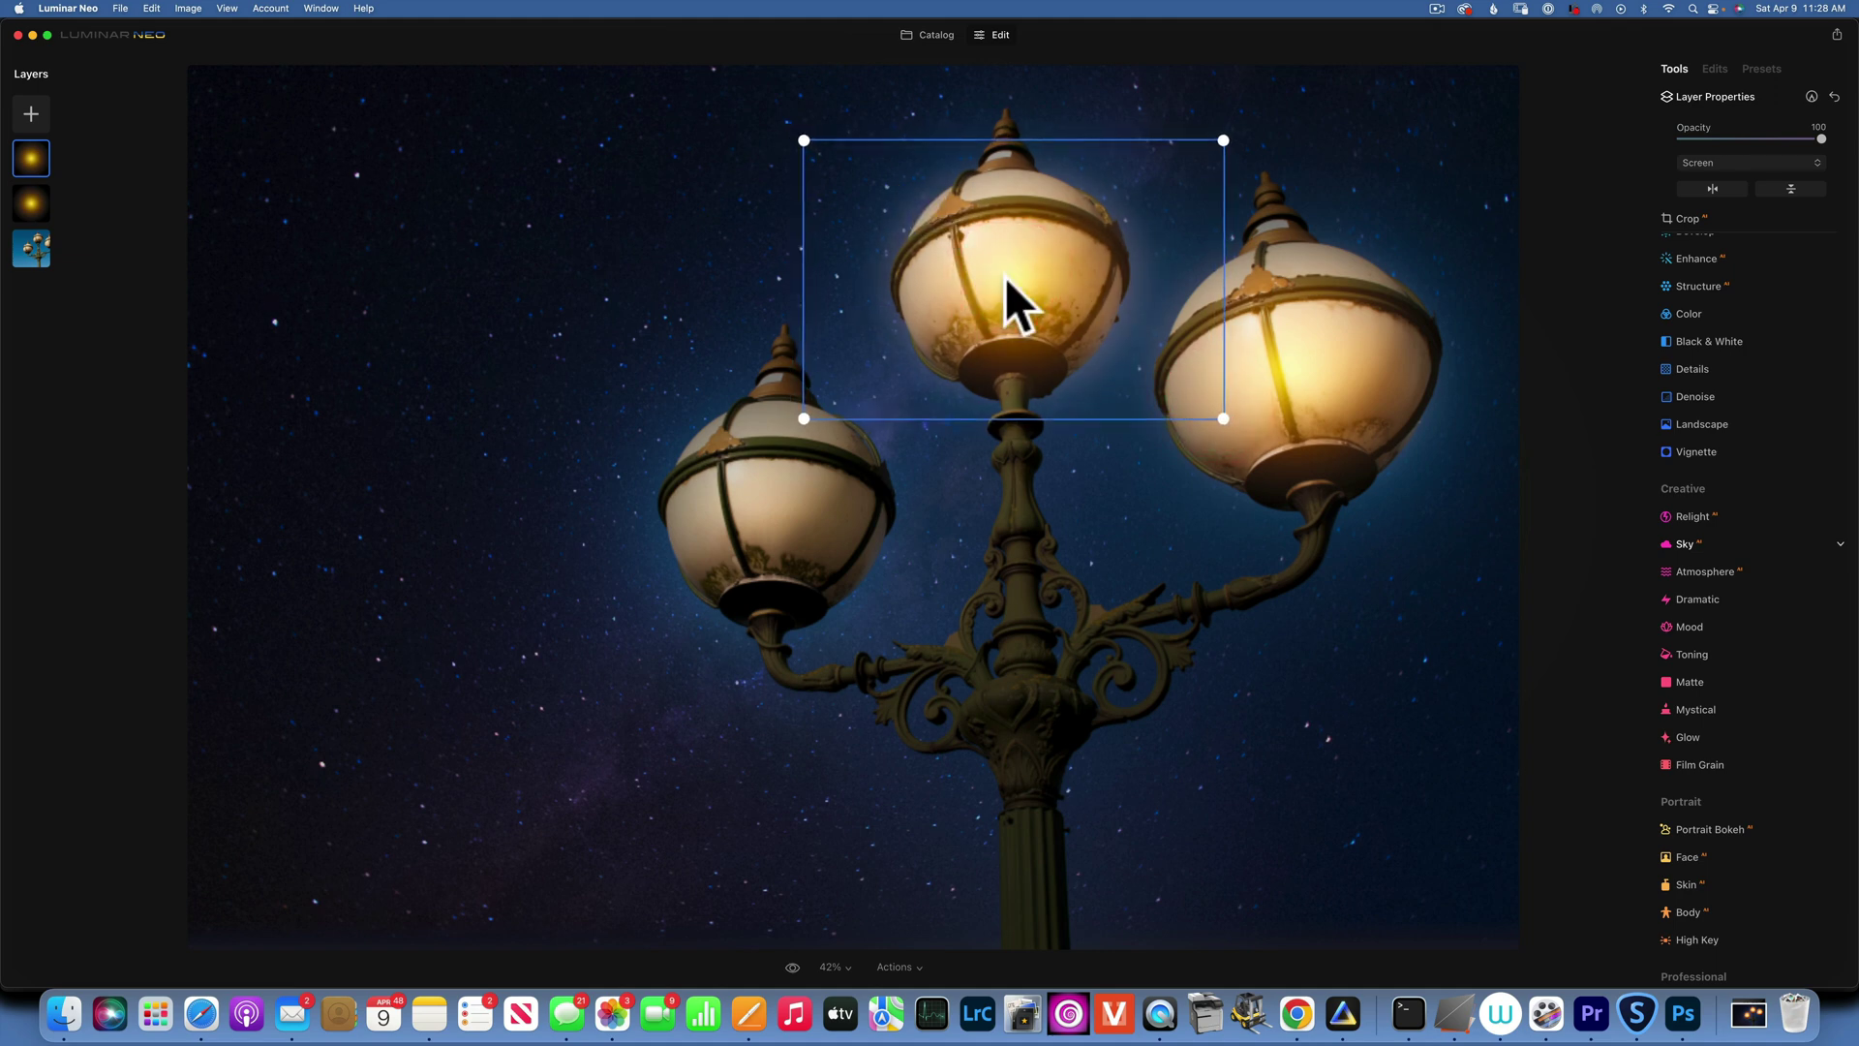
Step: Add a third golden glow layer at opacity 100, blended in Screen mode
{"action": "left_click", "coordinate": [32, 112]}
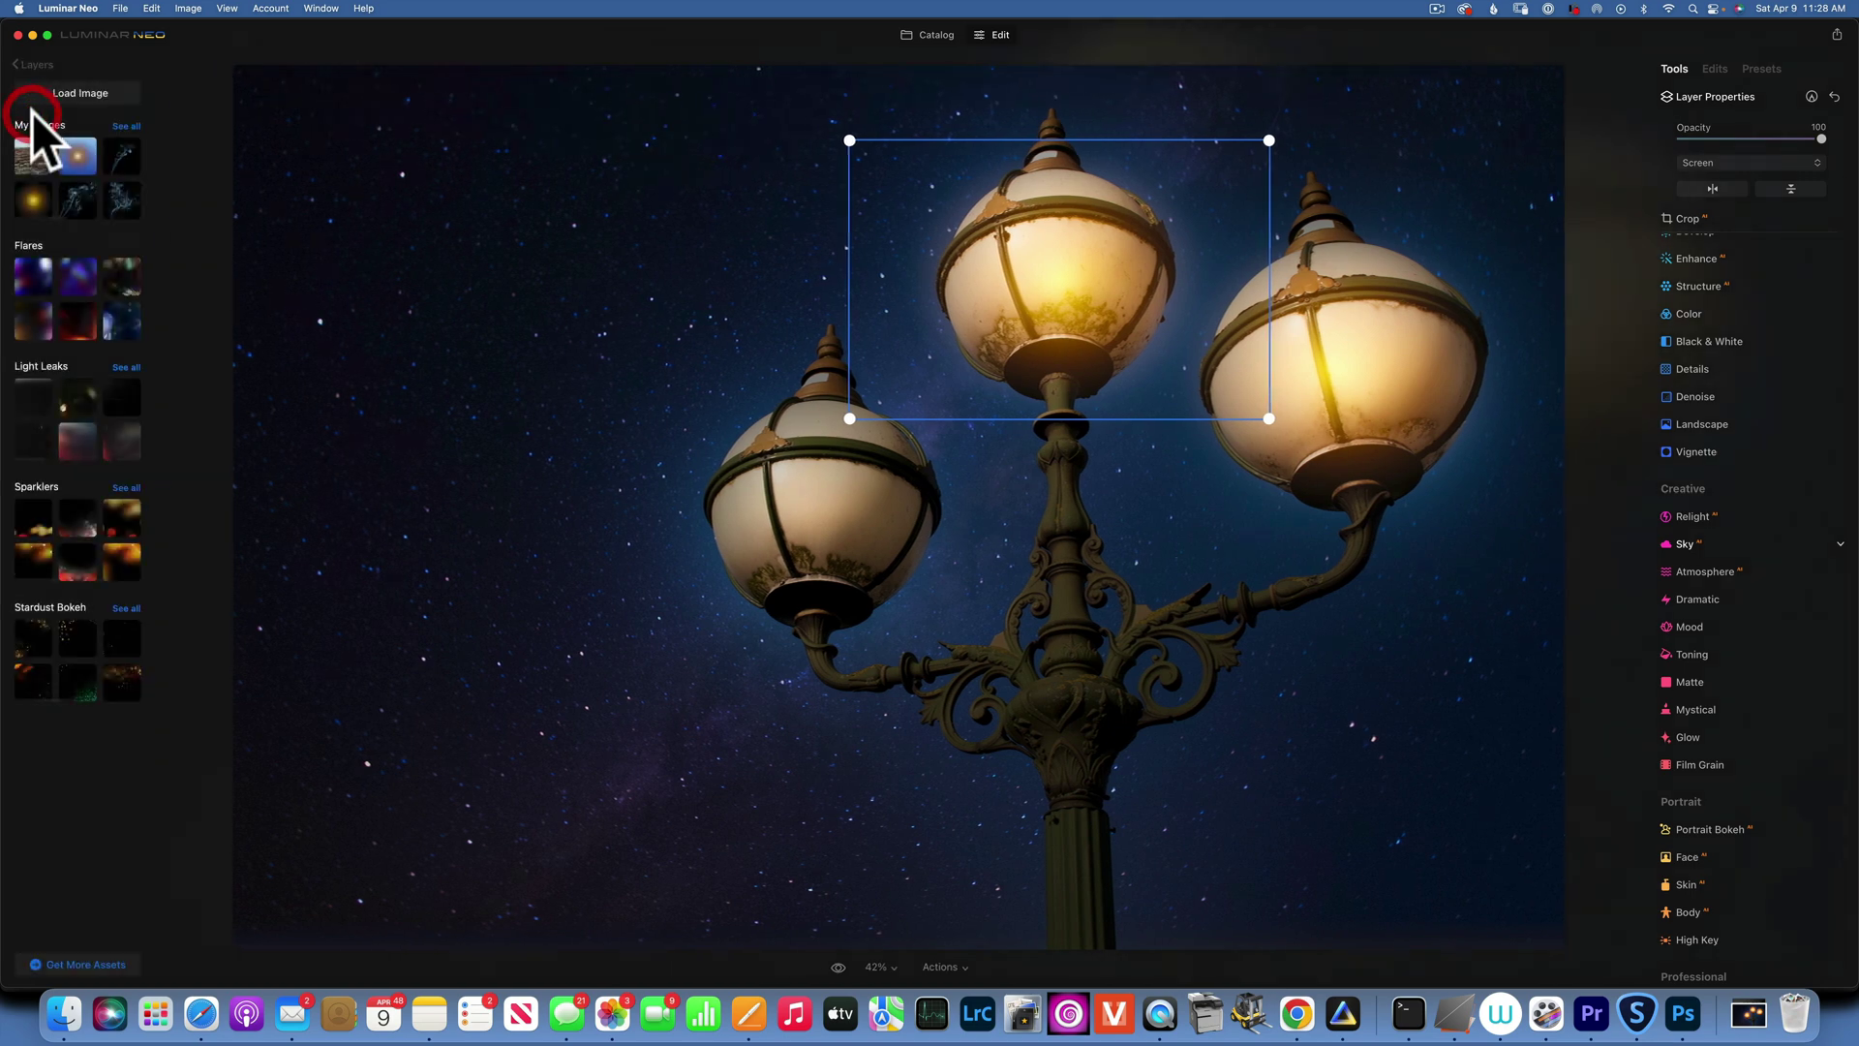
{"action": "left_click", "coordinate": [33, 199]}
{"action": "left_click", "coordinate": [1824, 139]}
{"action": "left_click", "coordinate": [1759, 162]}
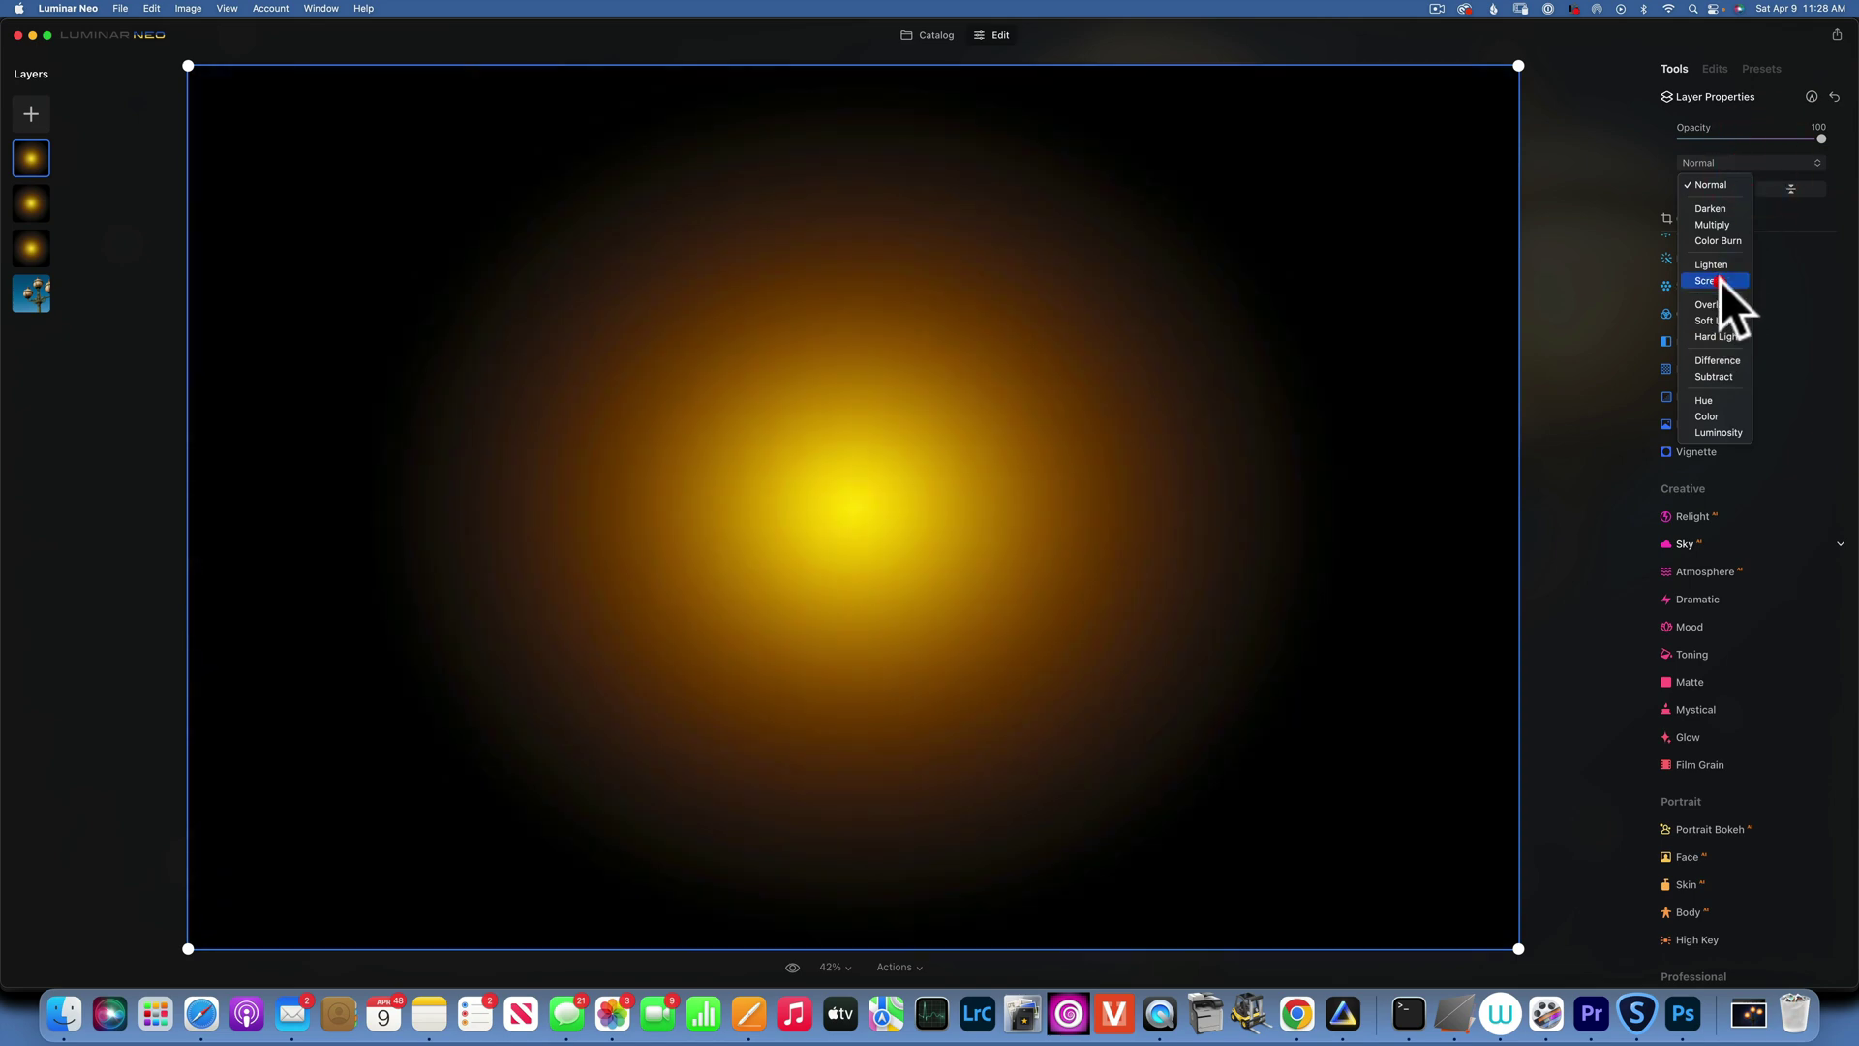
{"action": "left_click", "coordinate": [1721, 280]}
Step: Shrink the third glow and center it on the left lamp globe
{"action": "left_click_drag", "start_coordinate": [1517, 951], "coordinate": [623, 427]}
{"action": "left_click_drag", "start_coordinate": [407, 228], "coordinate": [772, 514]}
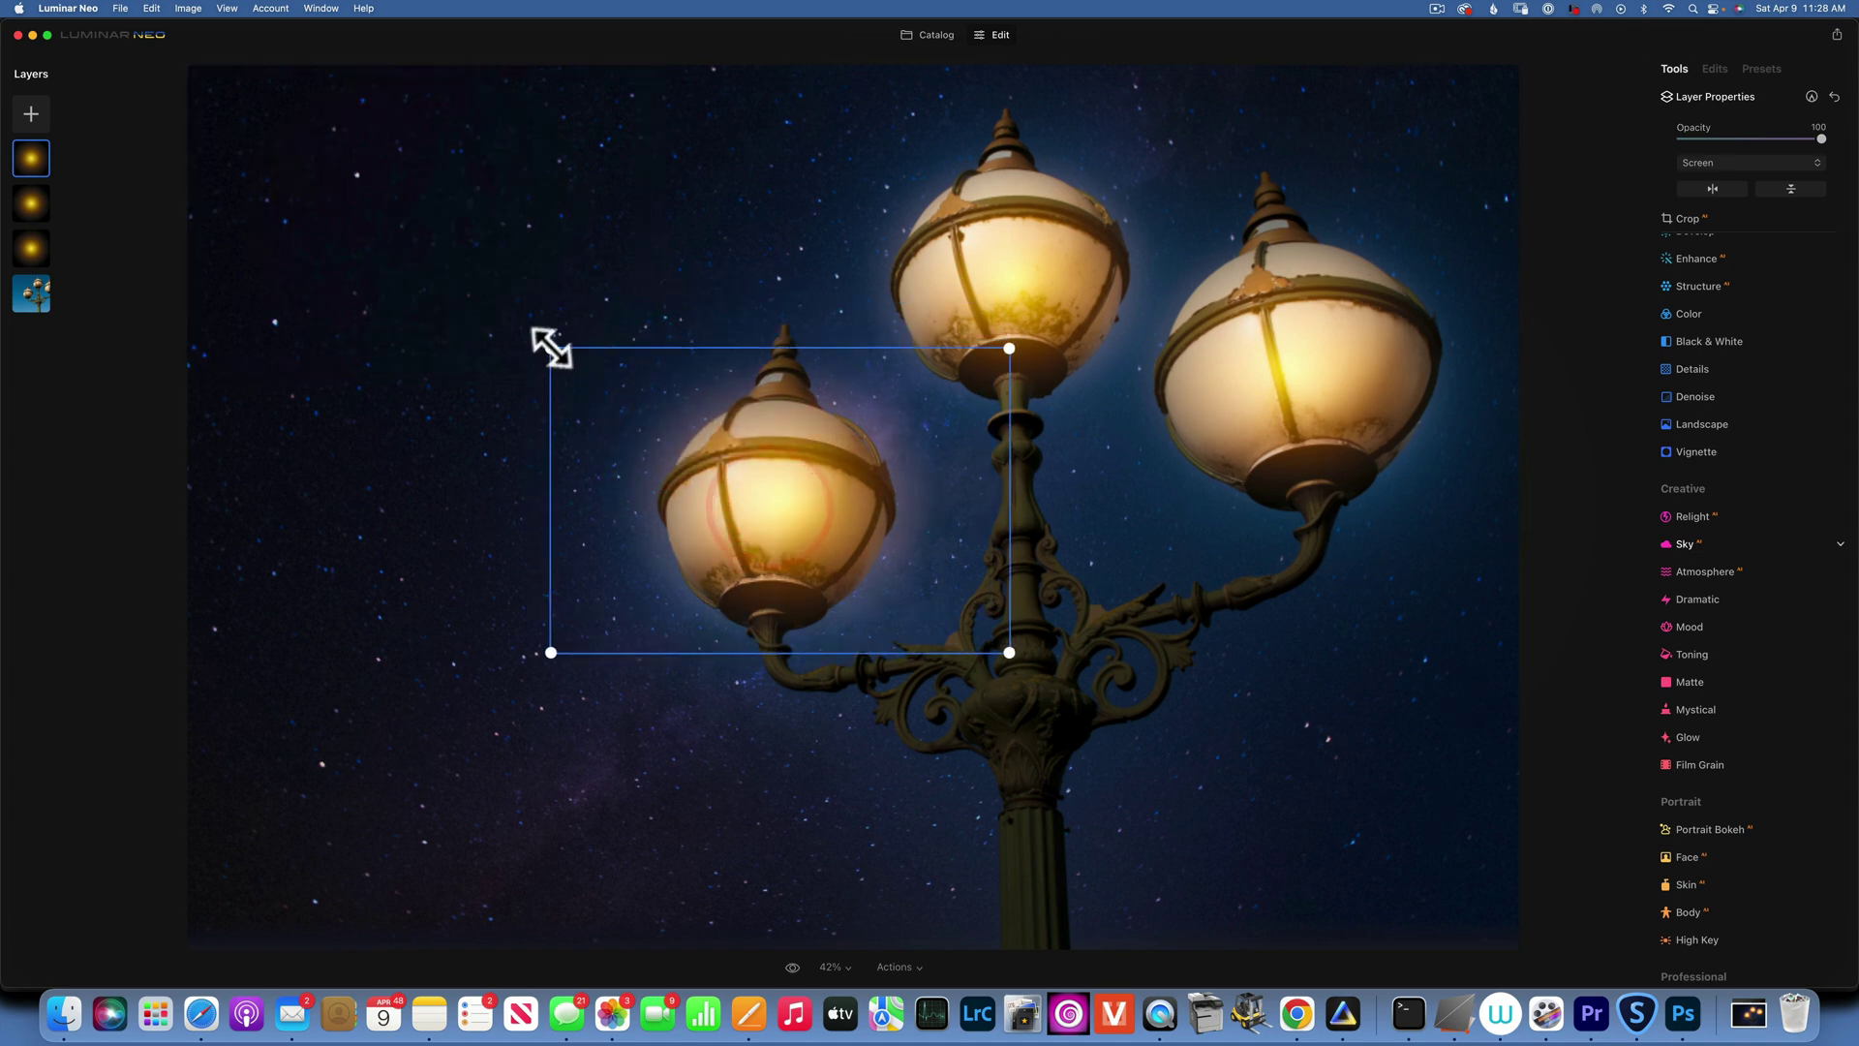
{"action": "left_click_drag", "start_coordinate": [550, 348], "coordinate": [590, 377]}
{"action": "mouse_move", "coordinate": [789, 518]}
{"action": "left_mouse_down"}
{"action": "mouse_move", "coordinate": [739, 506]}
{"action": "mouse_move", "coordinate": [761, 504]}
{"action": "left_mouse_up"}
{"action": "left_click_drag", "start_coordinate": [966, 655], "coordinate": [949, 639]}
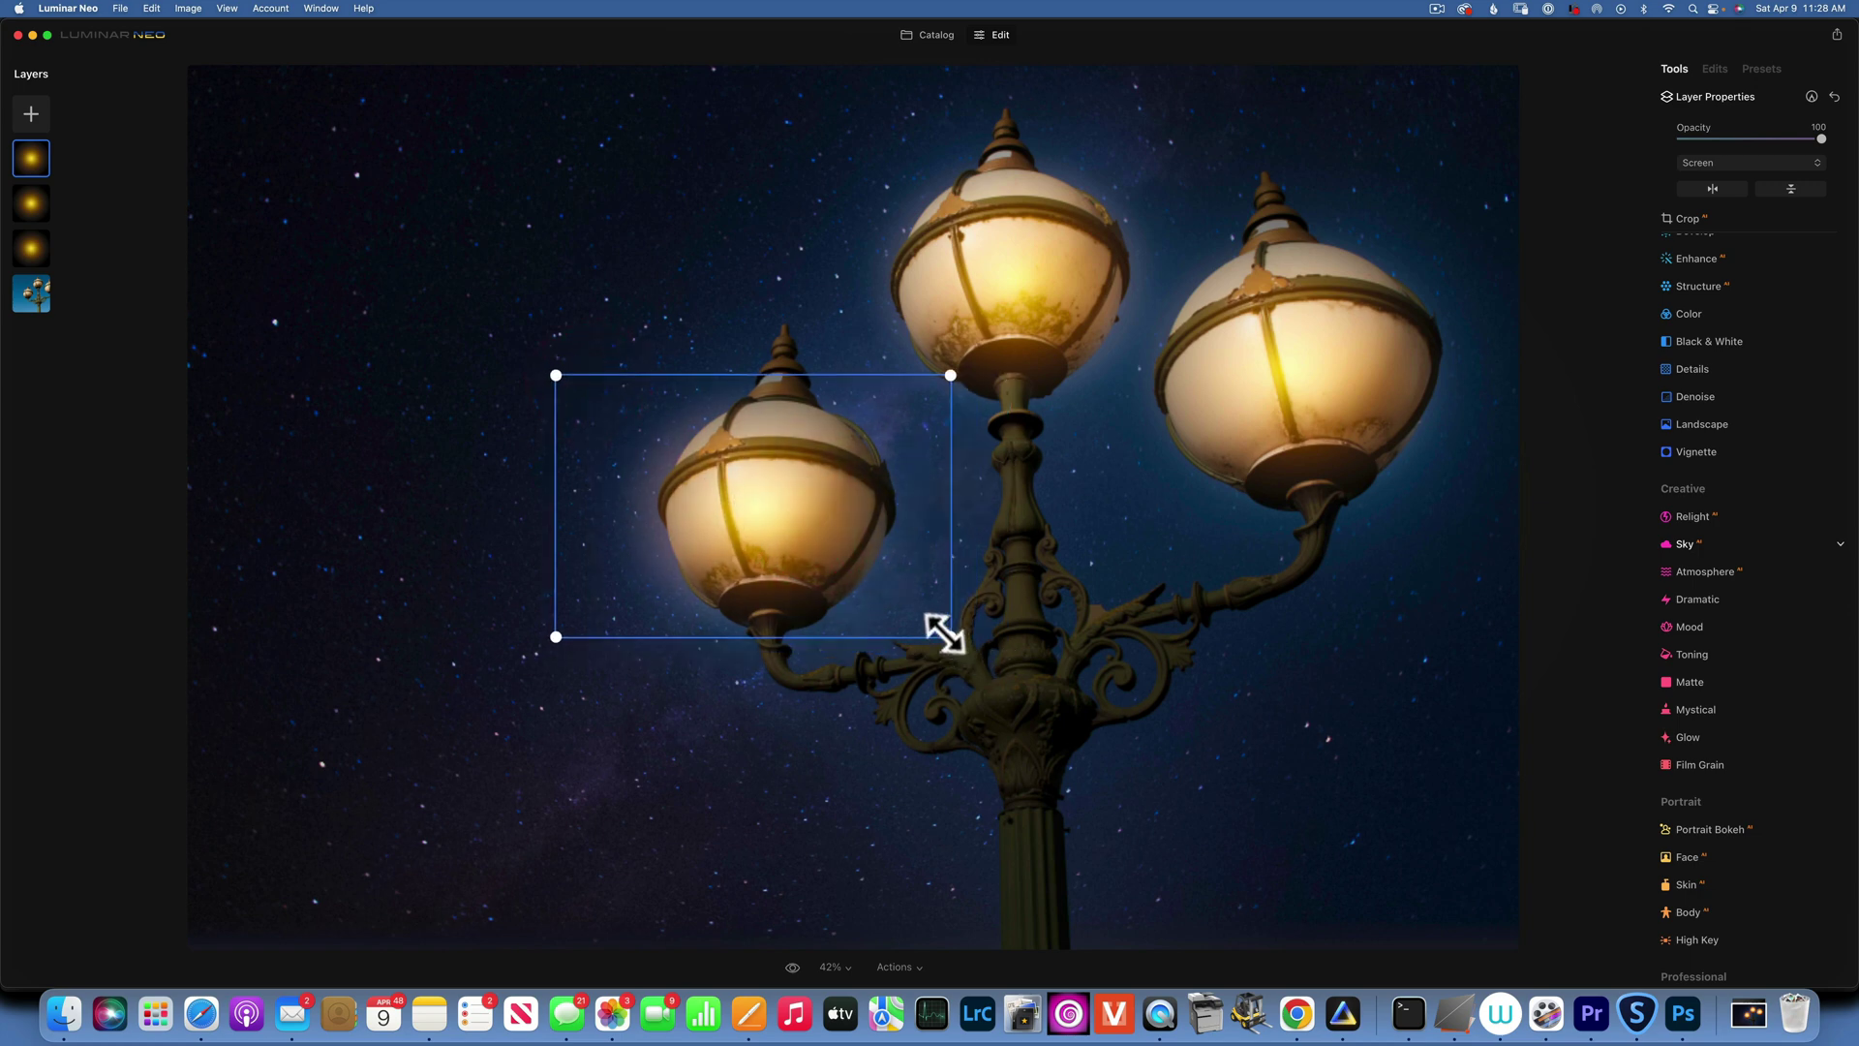
{"action": "left_click_drag", "start_coordinate": [779, 506], "coordinate": [799, 513]}
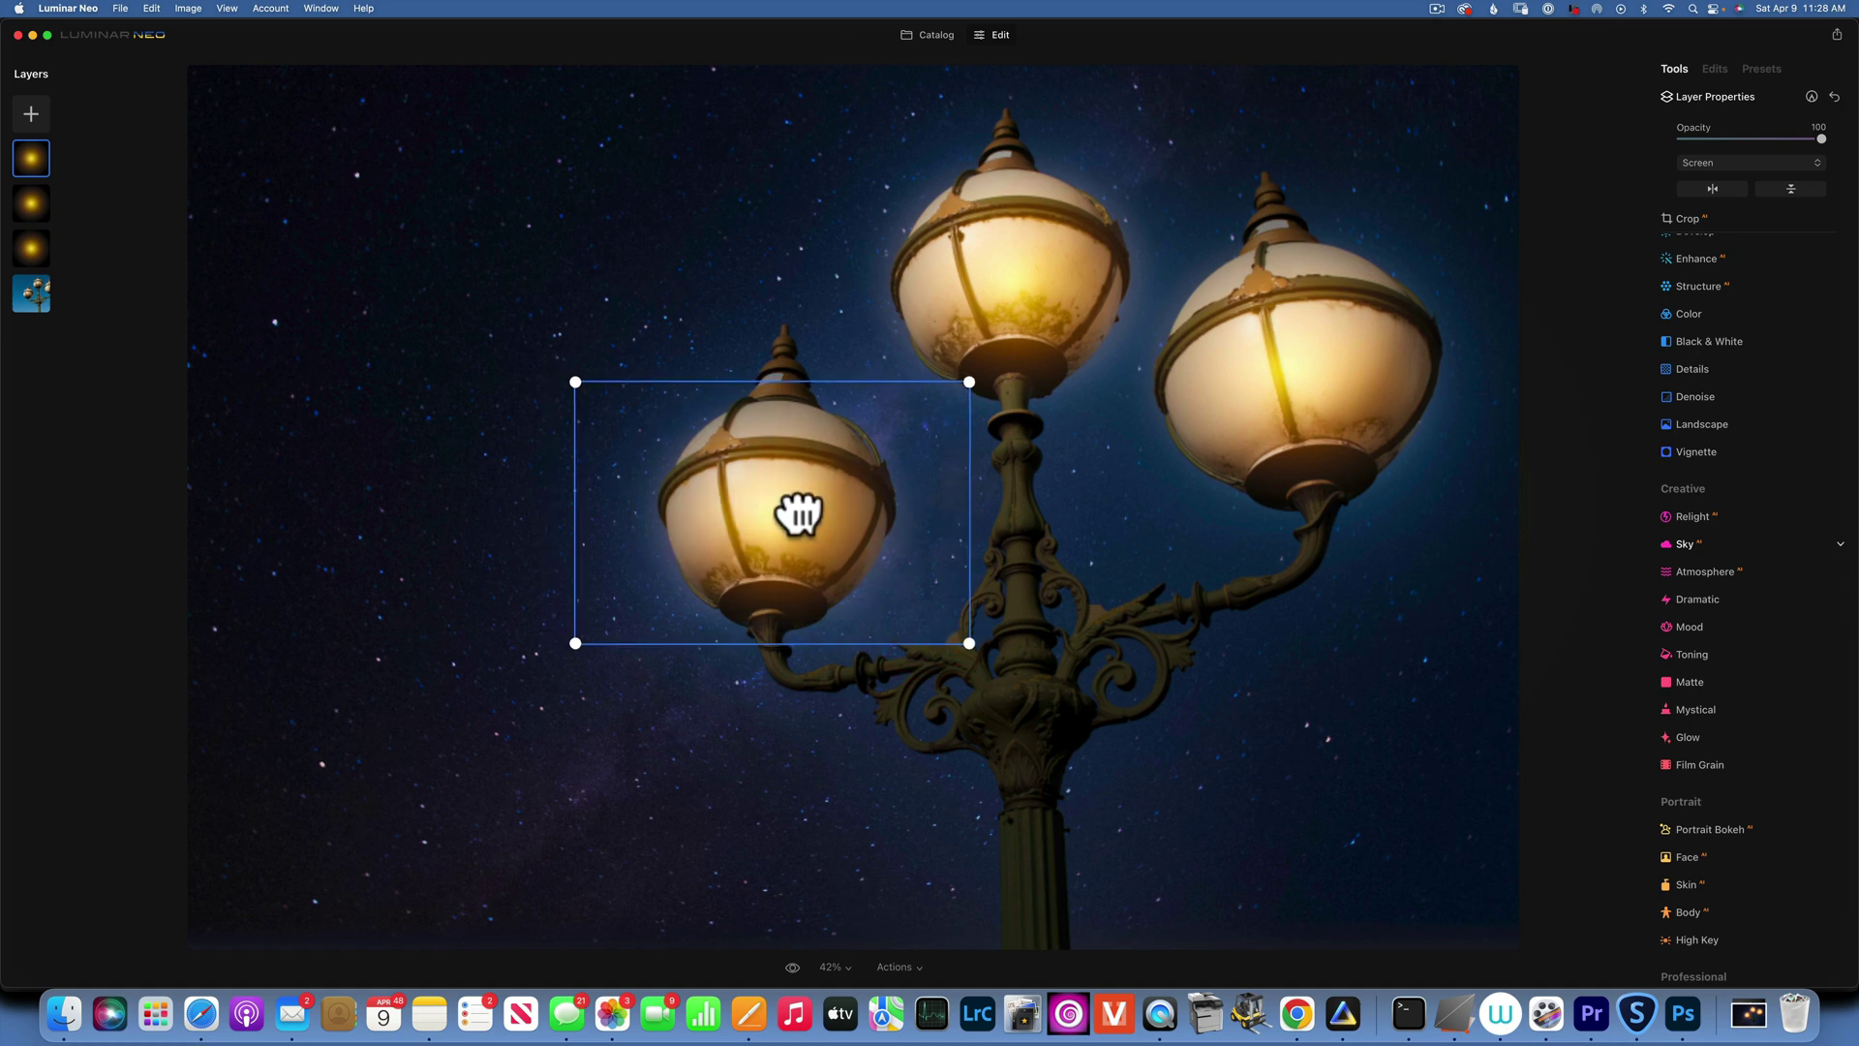
{"action": "left_click_drag", "start_coordinate": [968, 642], "coordinate": [939, 621]}
{"action": "left_click_drag", "start_coordinate": [793, 506], "coordinate": [811, 516]}
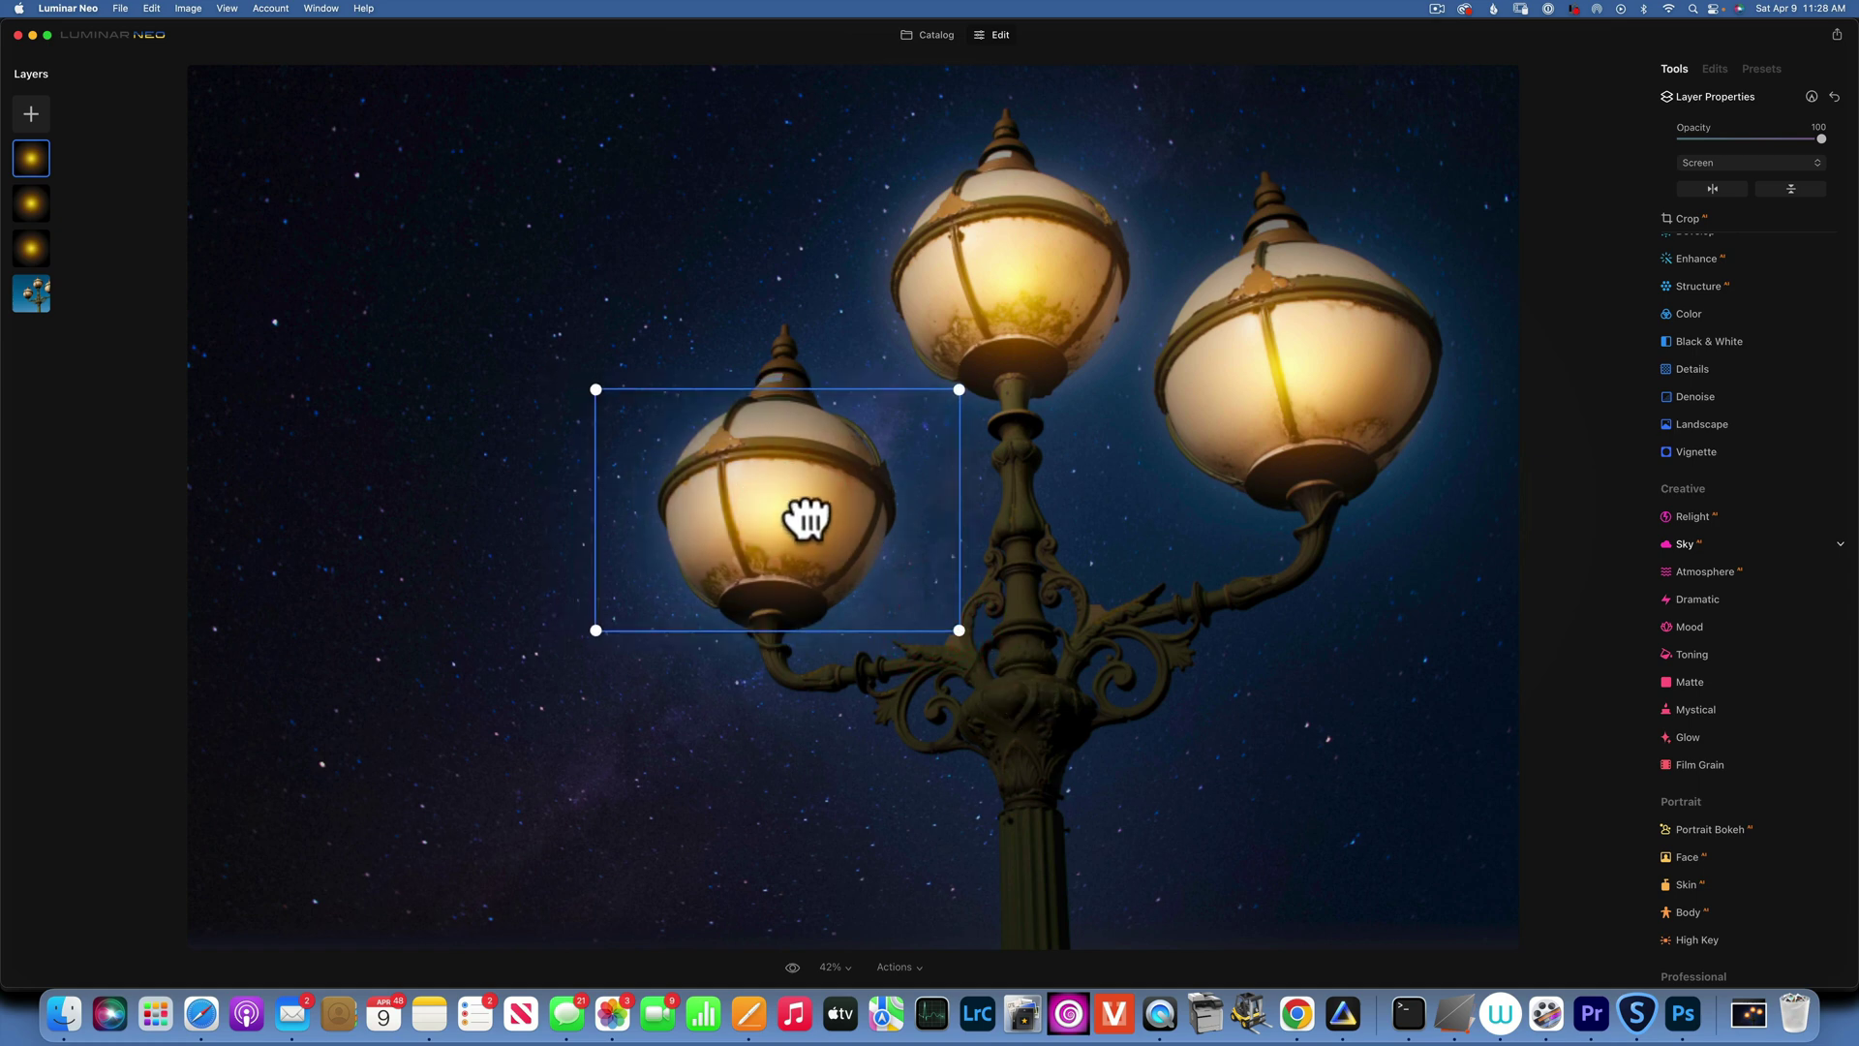
{"action": "left_click", "coordinate": [808, 518]}
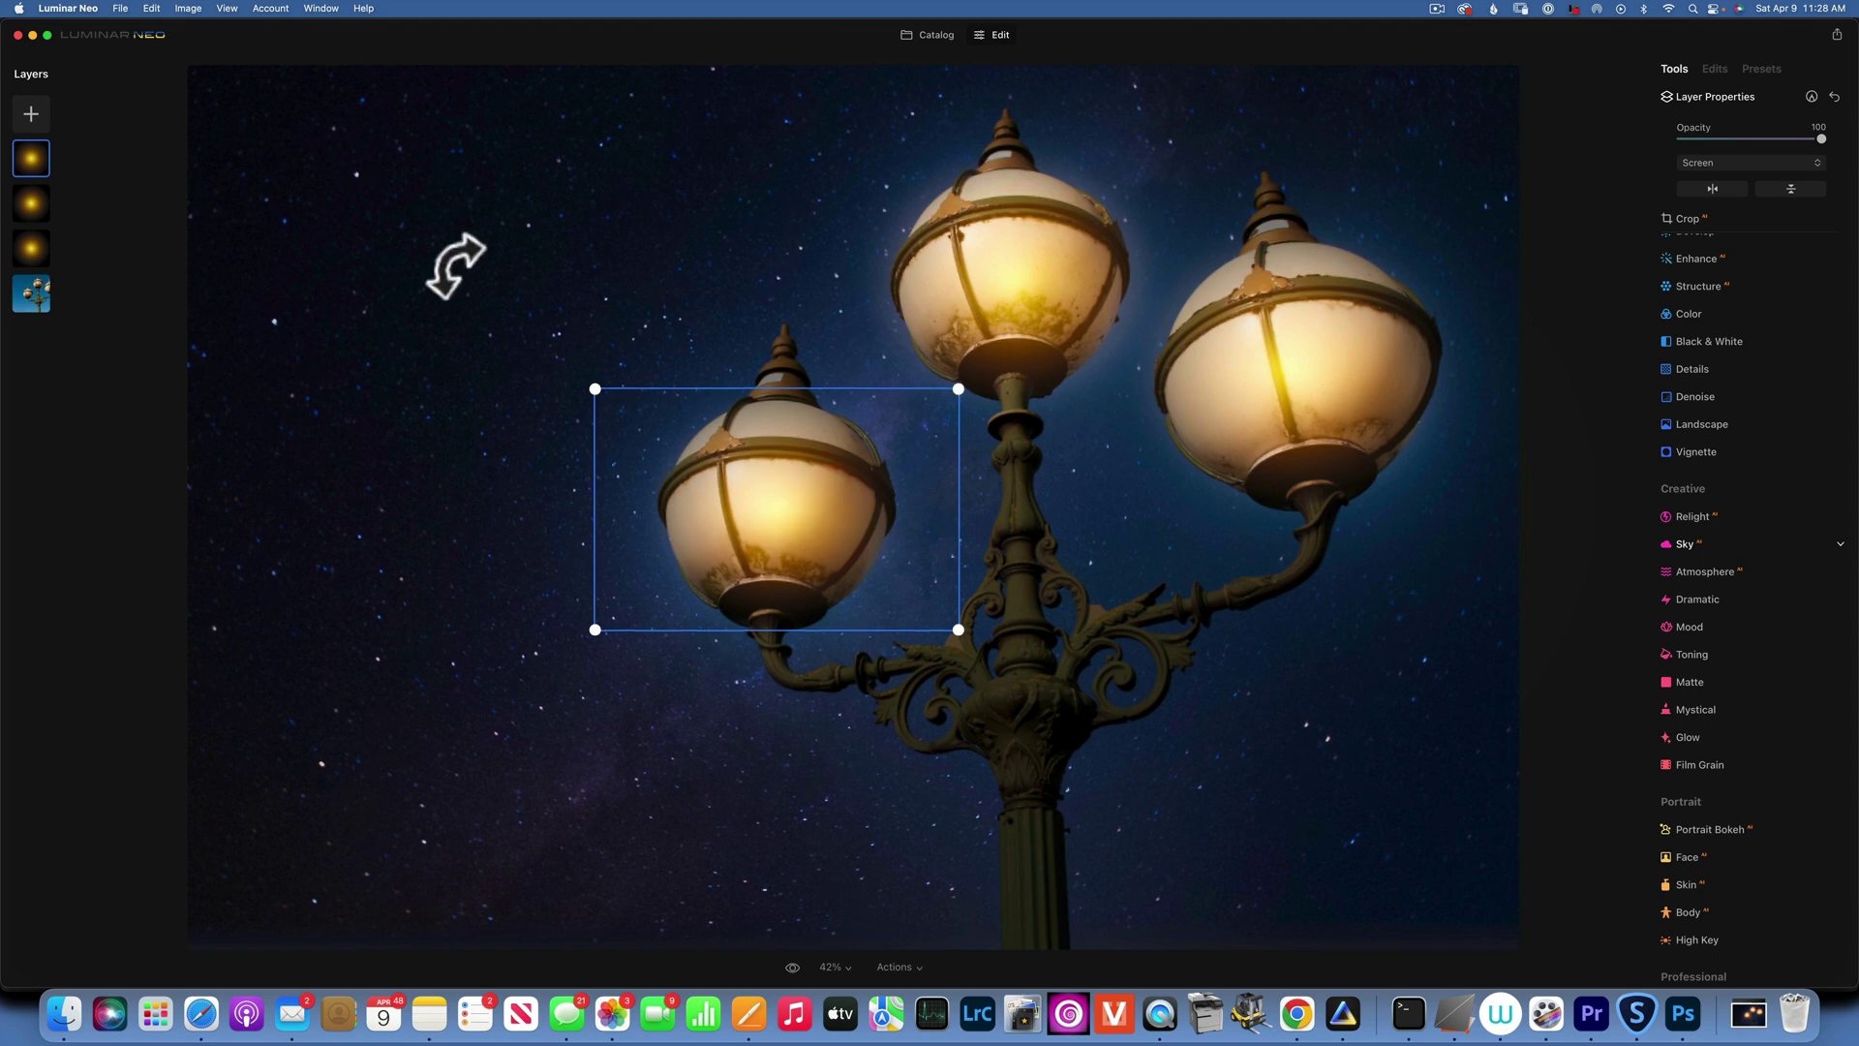
{"action": "left_click", "coordinate": [30, 113]}
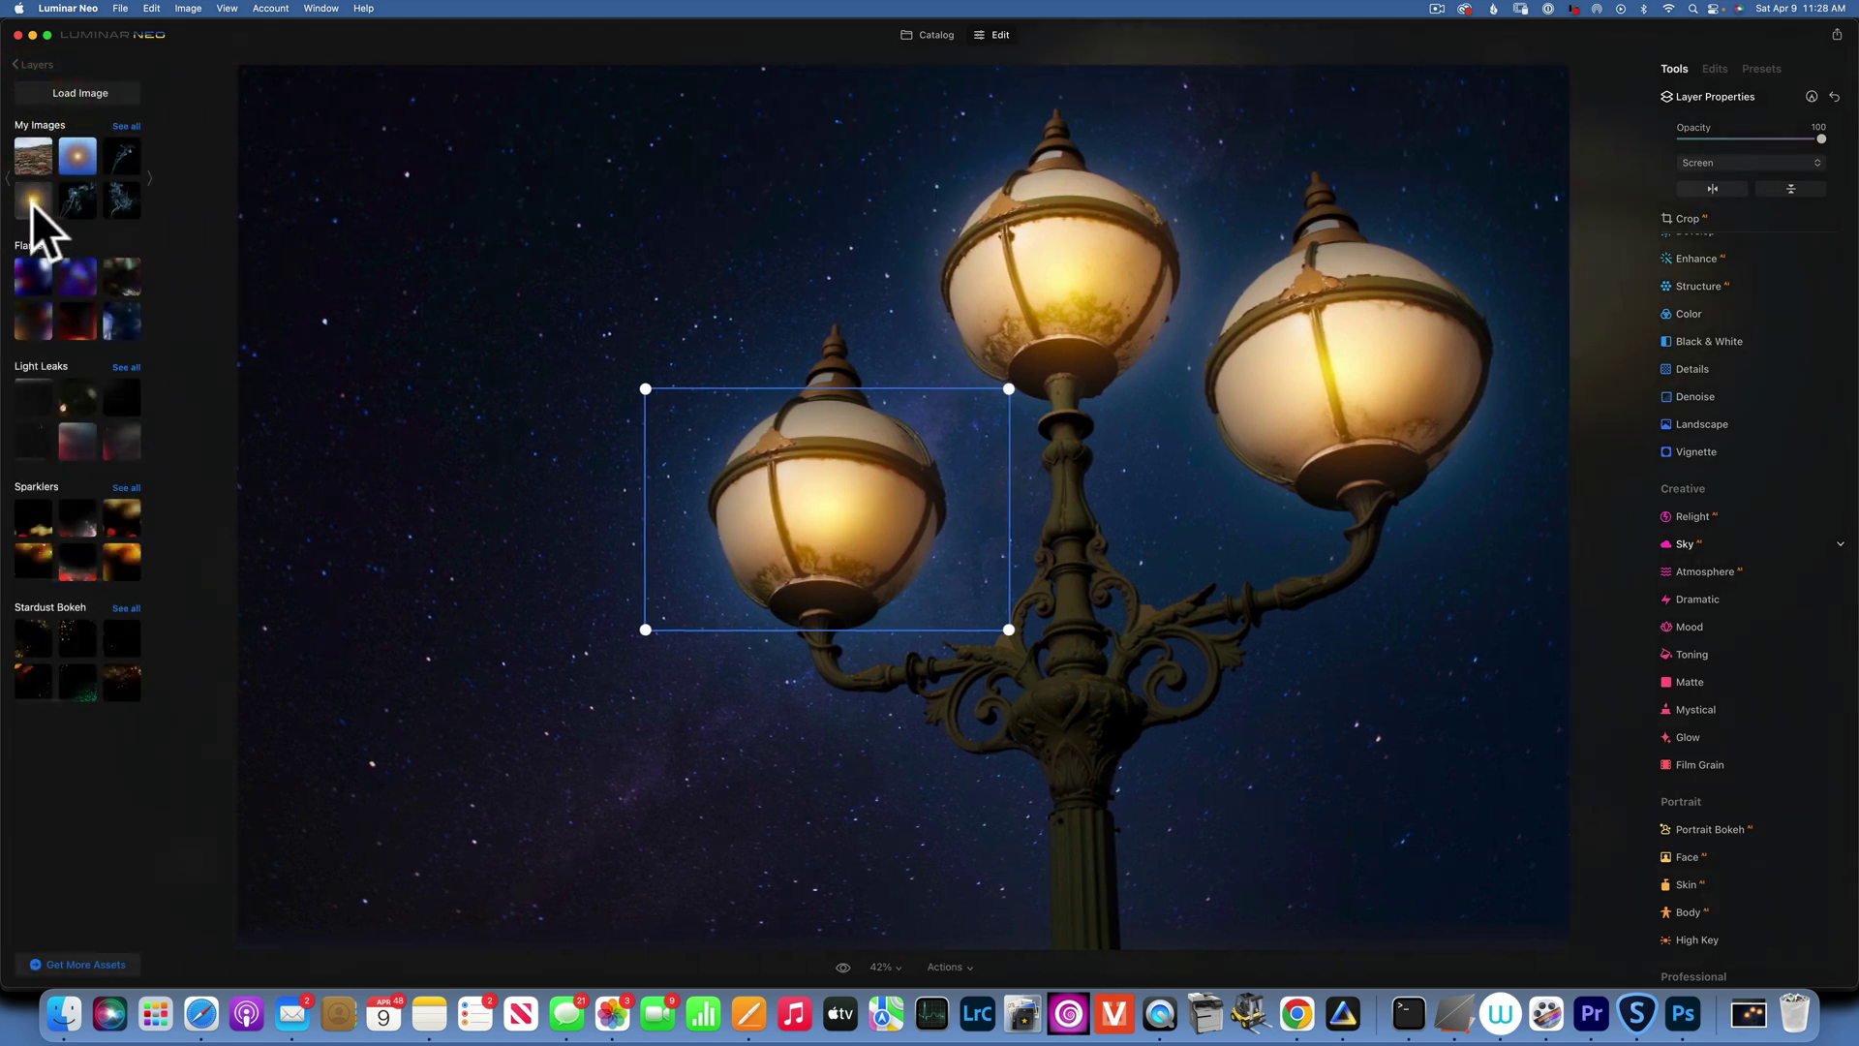
Step: Add a fourth golden glow in Screen mode, sized as a broad halo around the lamps
{"action": "left_click", "coordinate": [31, 199]}
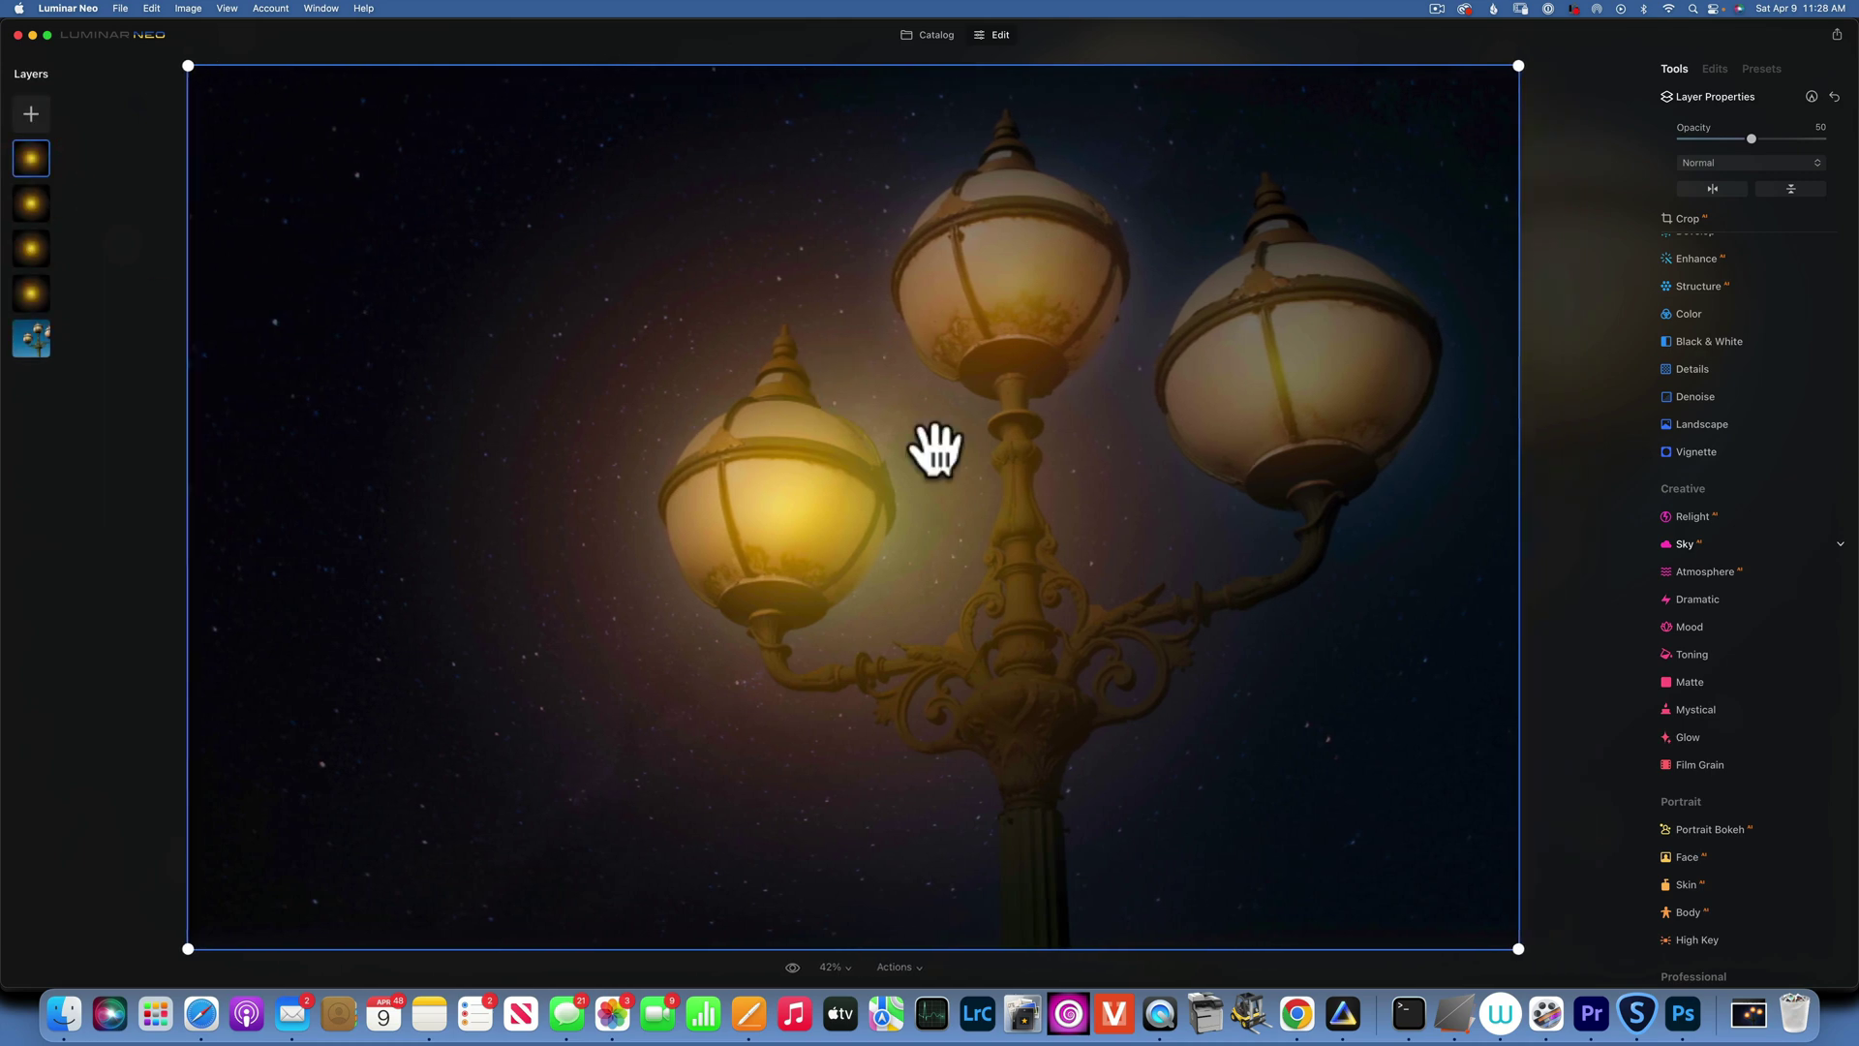
{"action": "left_click", "coordinate": [1739, 161]}
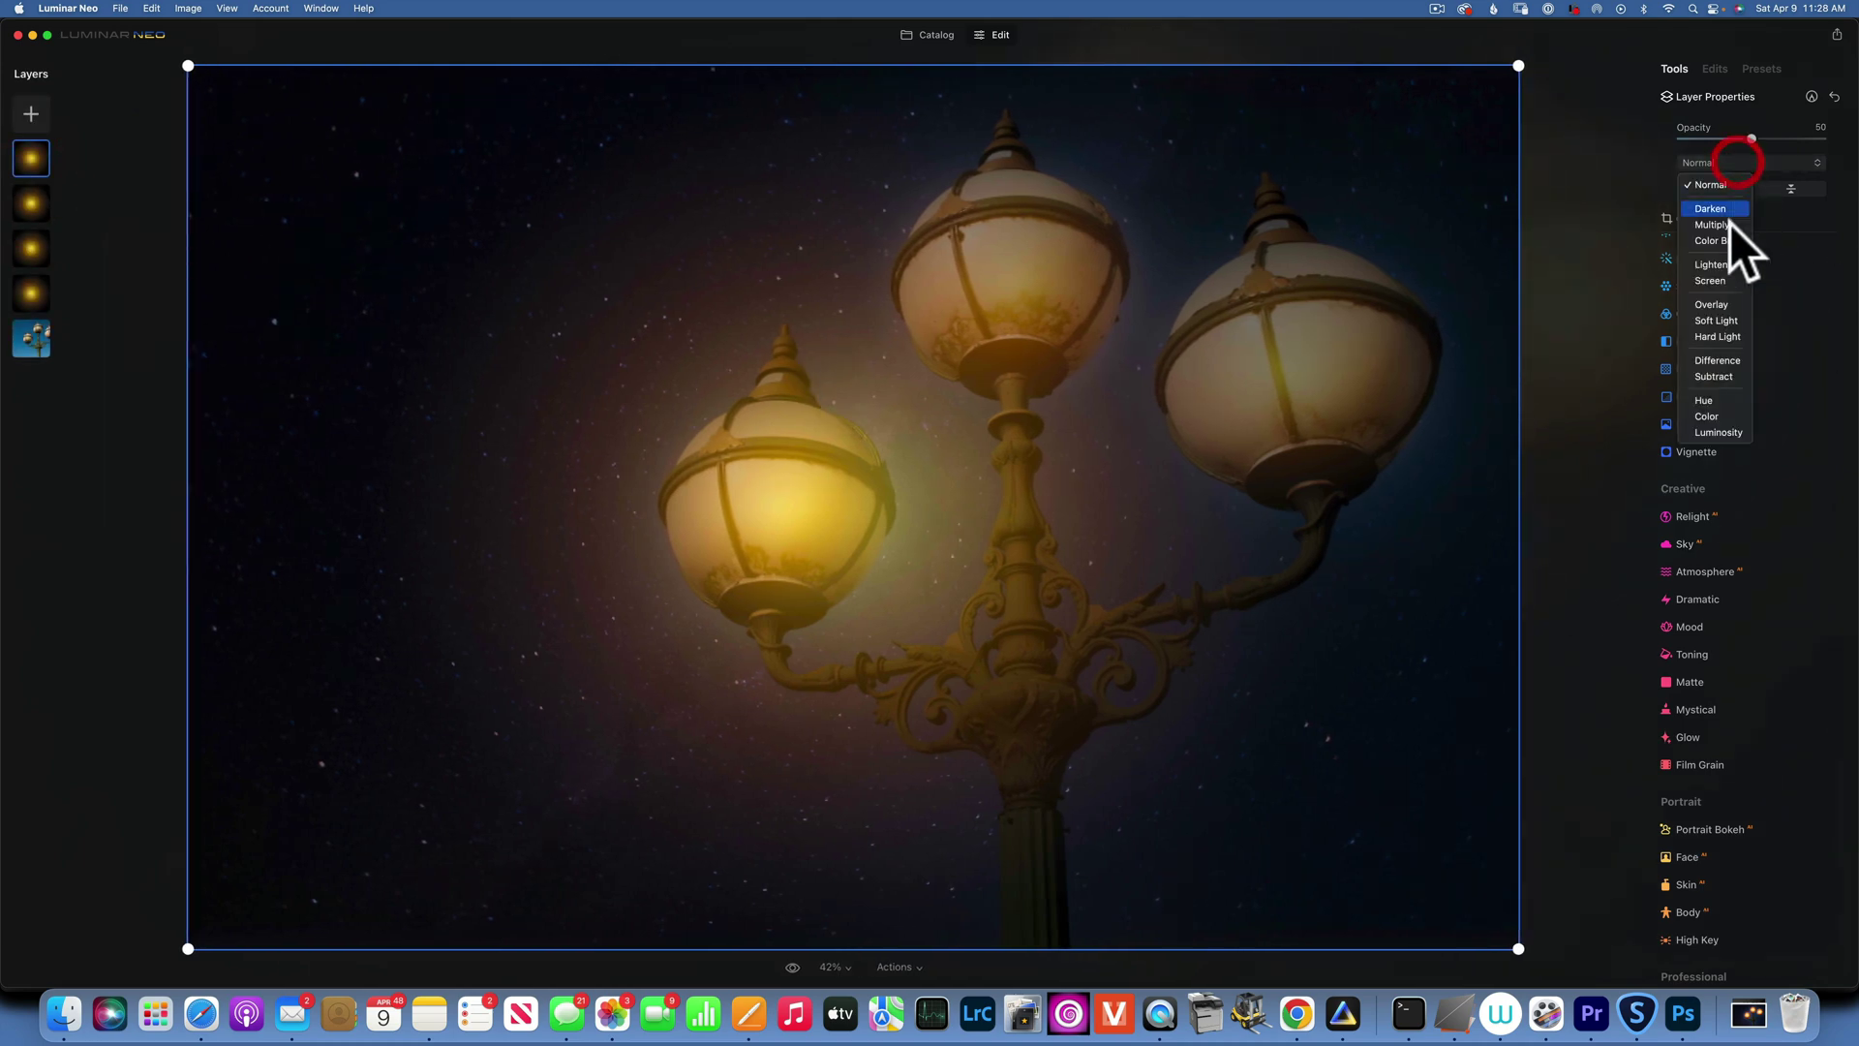
{"action": "left_click", "coordinate": [1717, 280]}
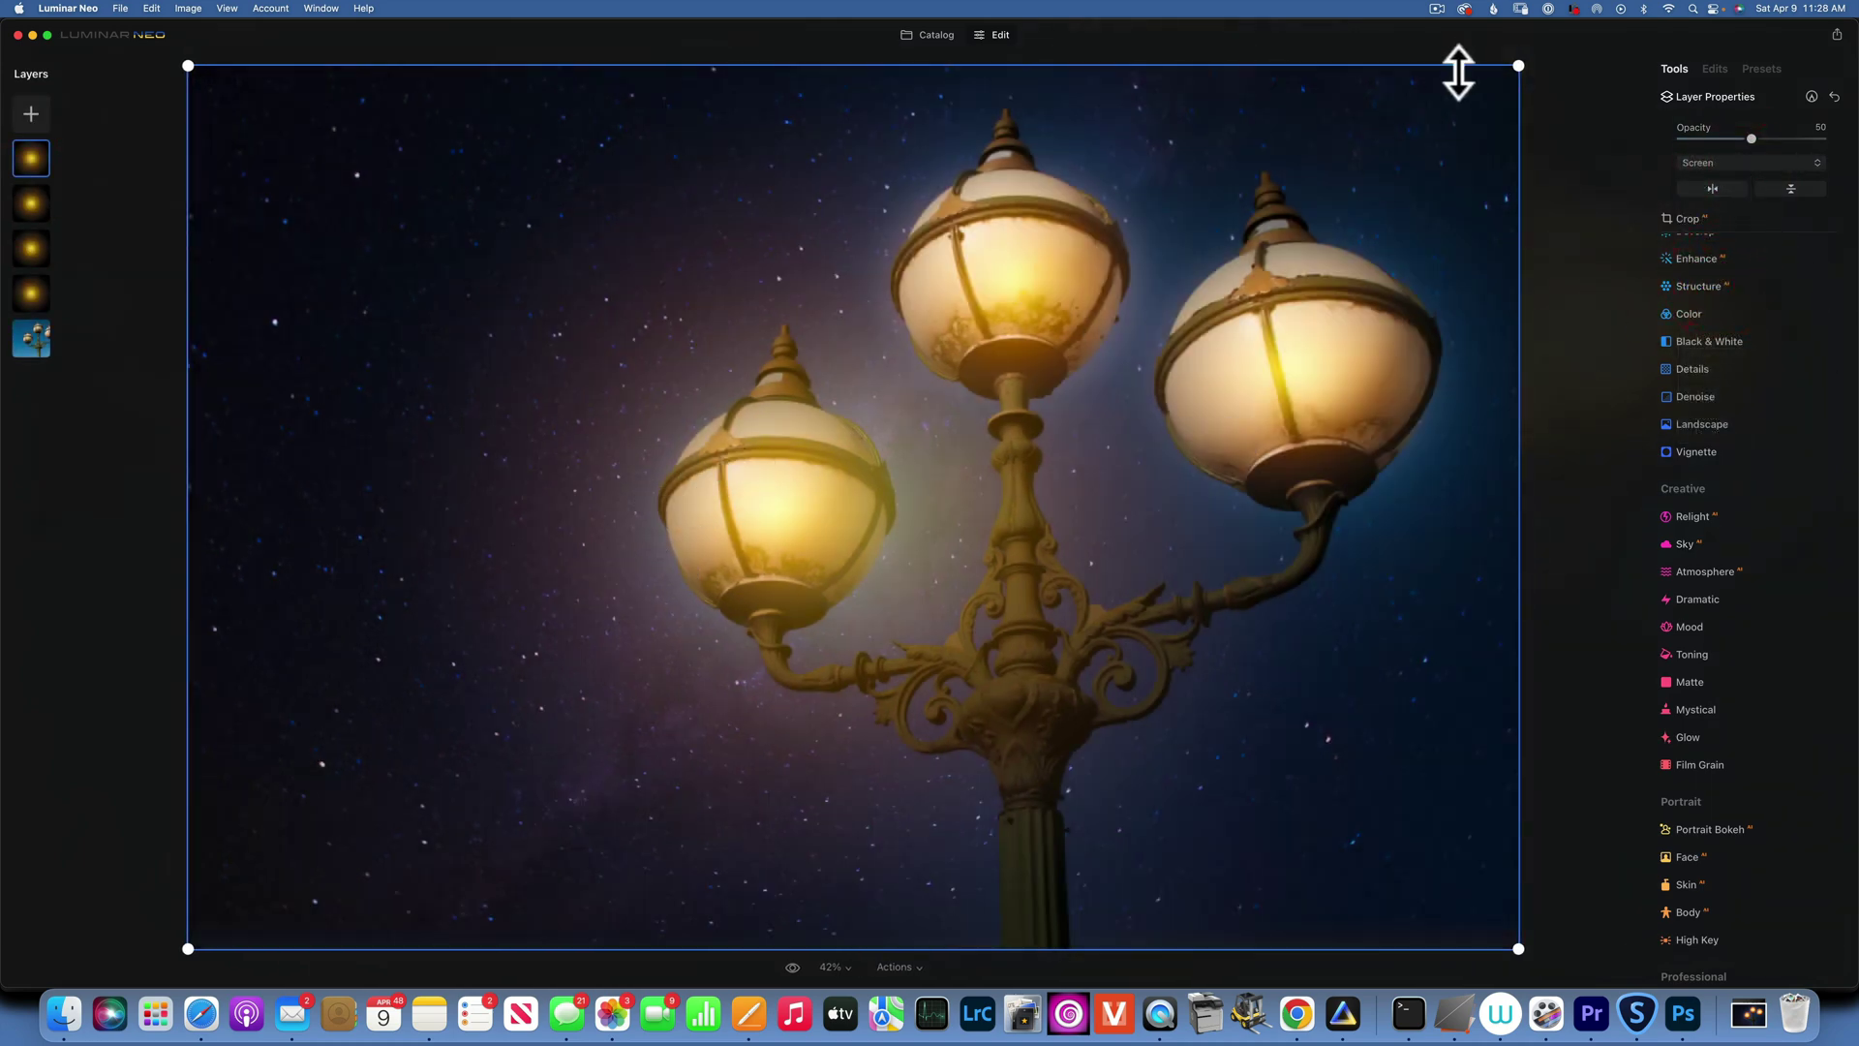
{"action": "left_click_drag", "start_coordinate": [1519, 66], "coordinate": [1006, 378]}
{"action": "left_click_drag", "start_coordinate": [594, 671], "coordinate": [789, 505]}
{"action": "left_click_drag", "start_coordinate": [1194, 761], "coordinate": [1085, 728]}
{"action": "left_click_drag", "start_coordinate": [781, 489], "coordinate": [823, 532]}
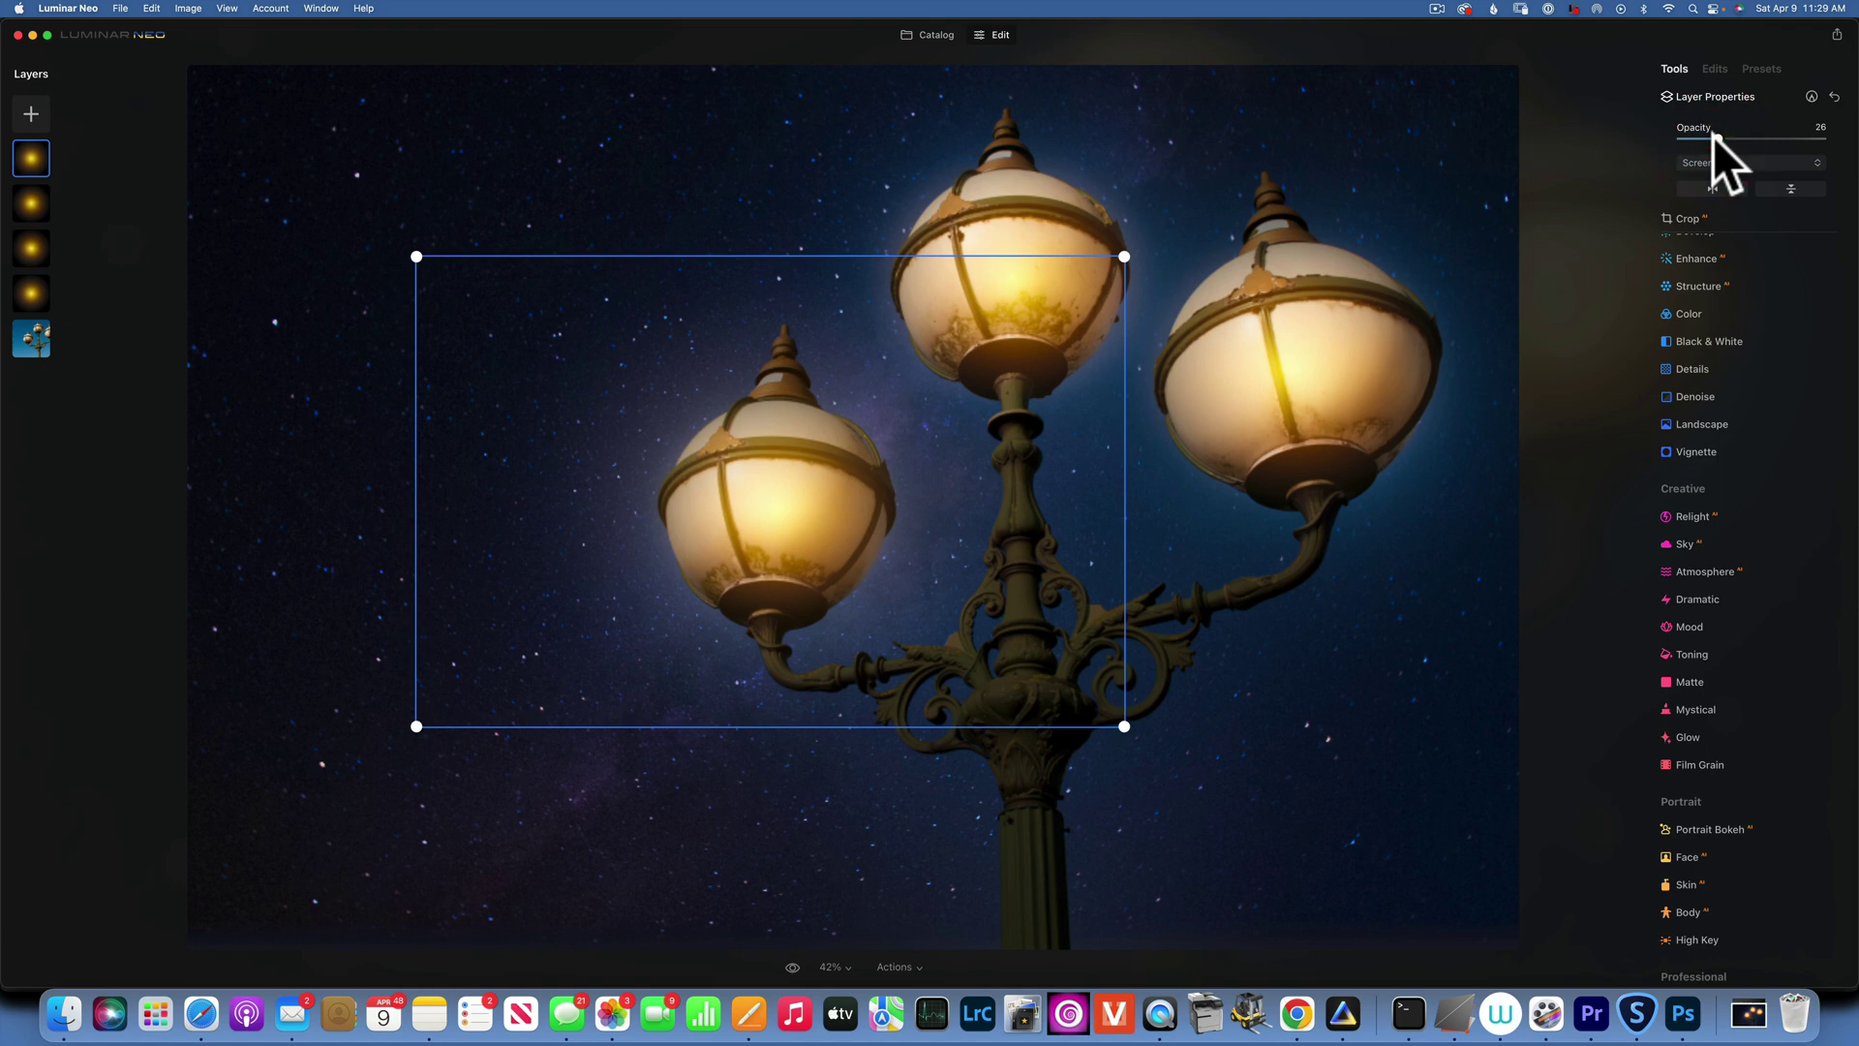
Step: Add a fifth golden glow layer and roughly place it over the lamp heads
{"action": "left_click", "coordinate": [27, 114]}
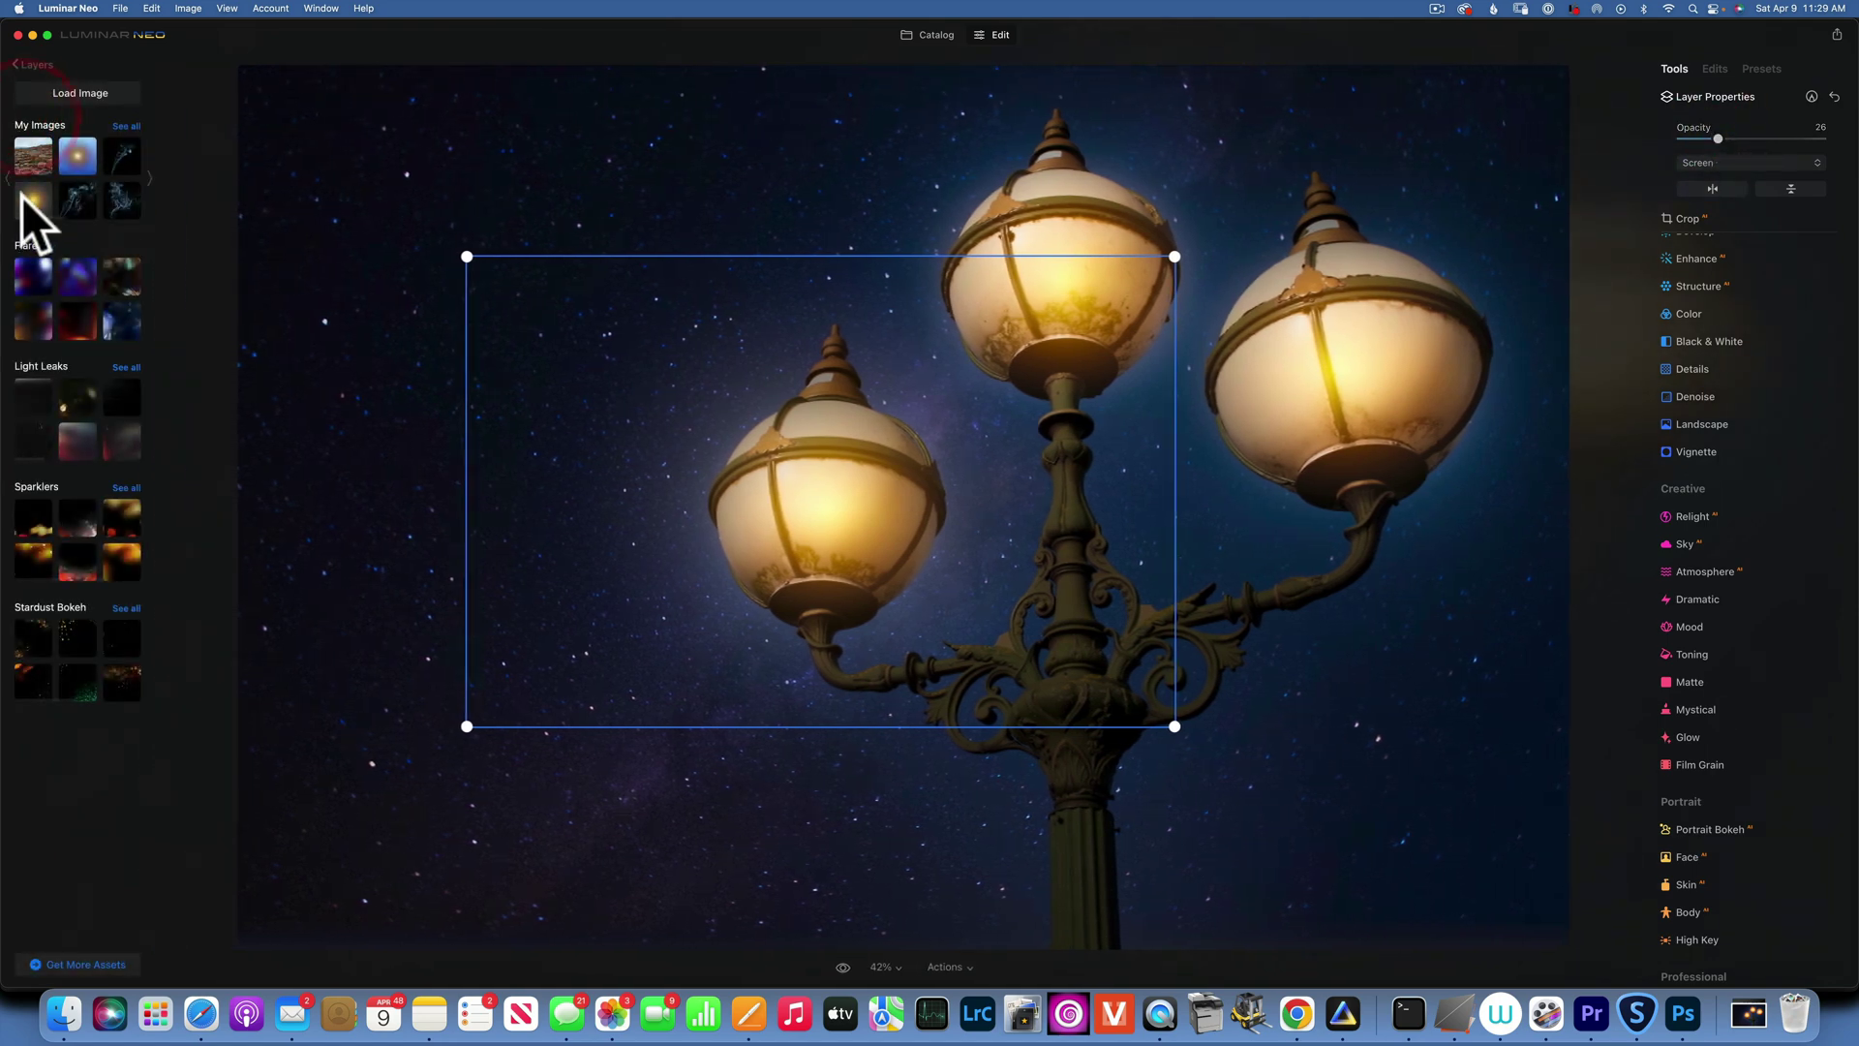
{"action": "left_click", "coordinate": [26, 194]}
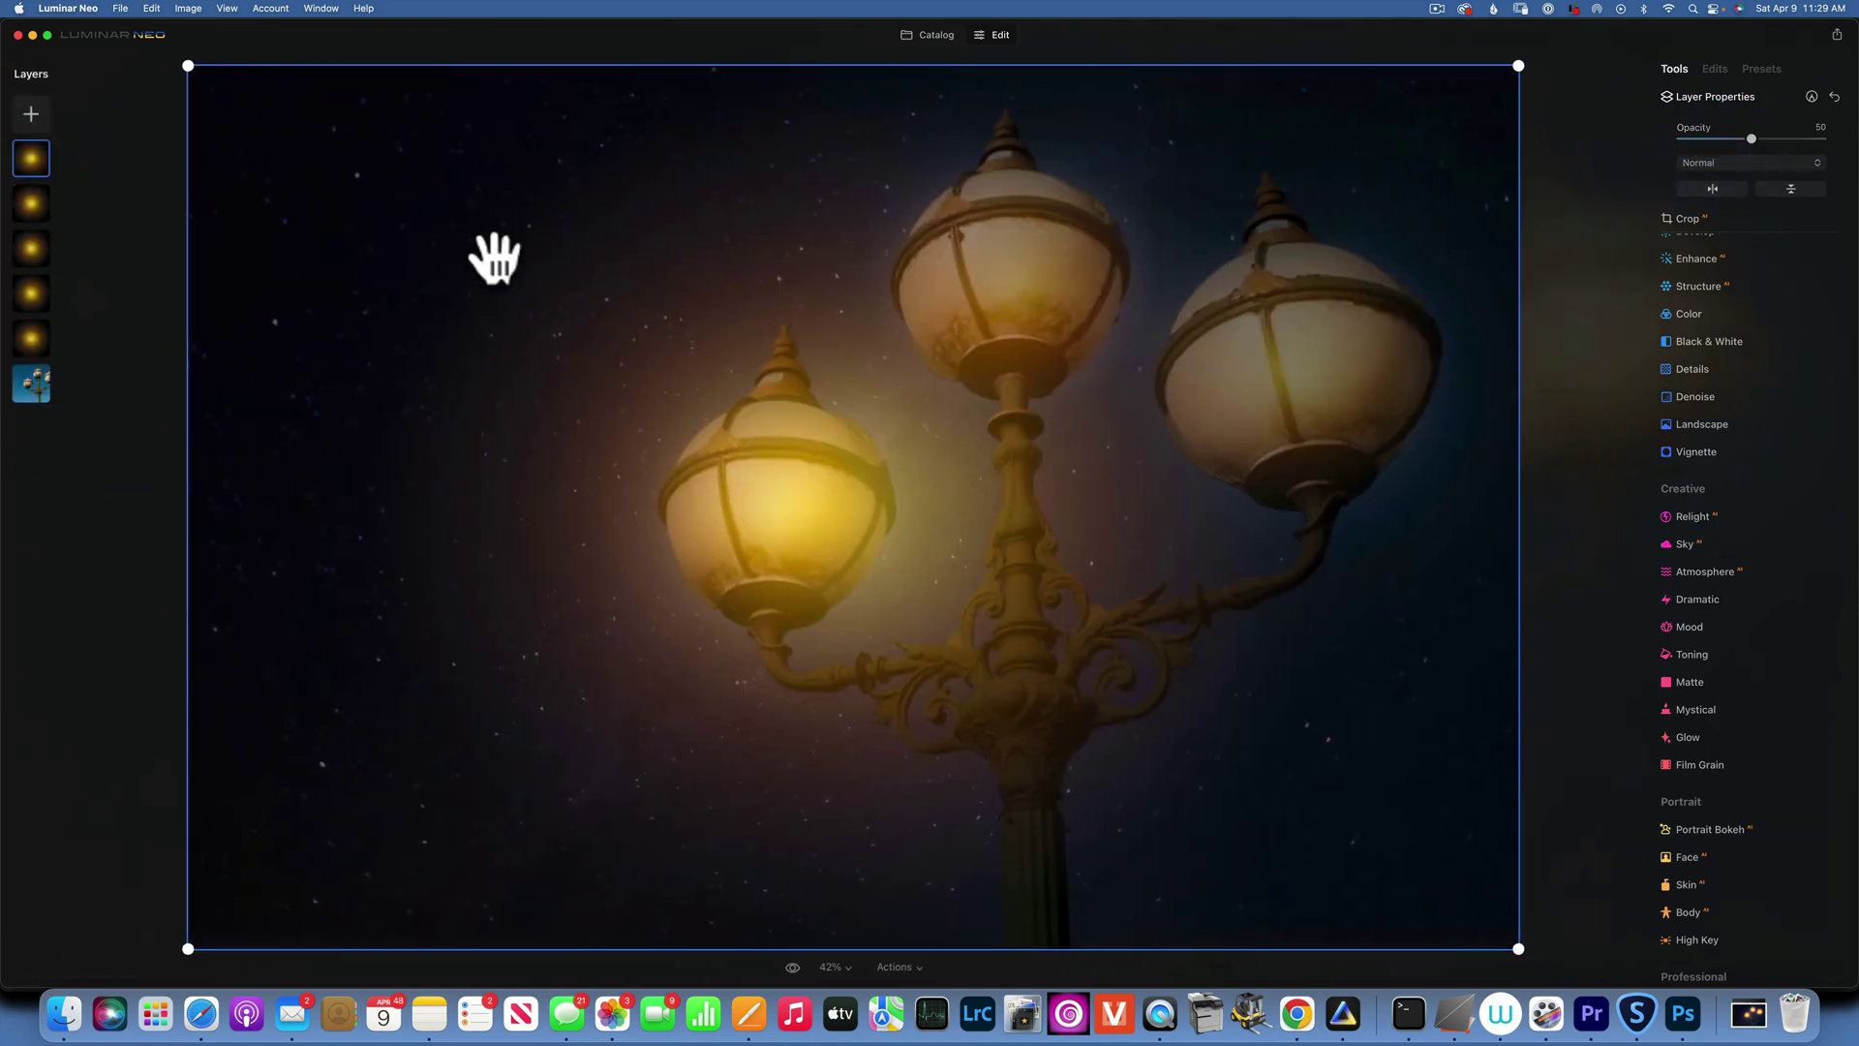
{"action": "left_click_drag", "start_coordinate": [1516, 66], "coordinate": [879, 534]}
{"action": "left_click_drag", "start_coordinate": [566, 712], "coordinate": [1078, 241]}
{"action": "left_click_drag", "start_coordinate": [968, 314], "coordinate": [967, 315]}
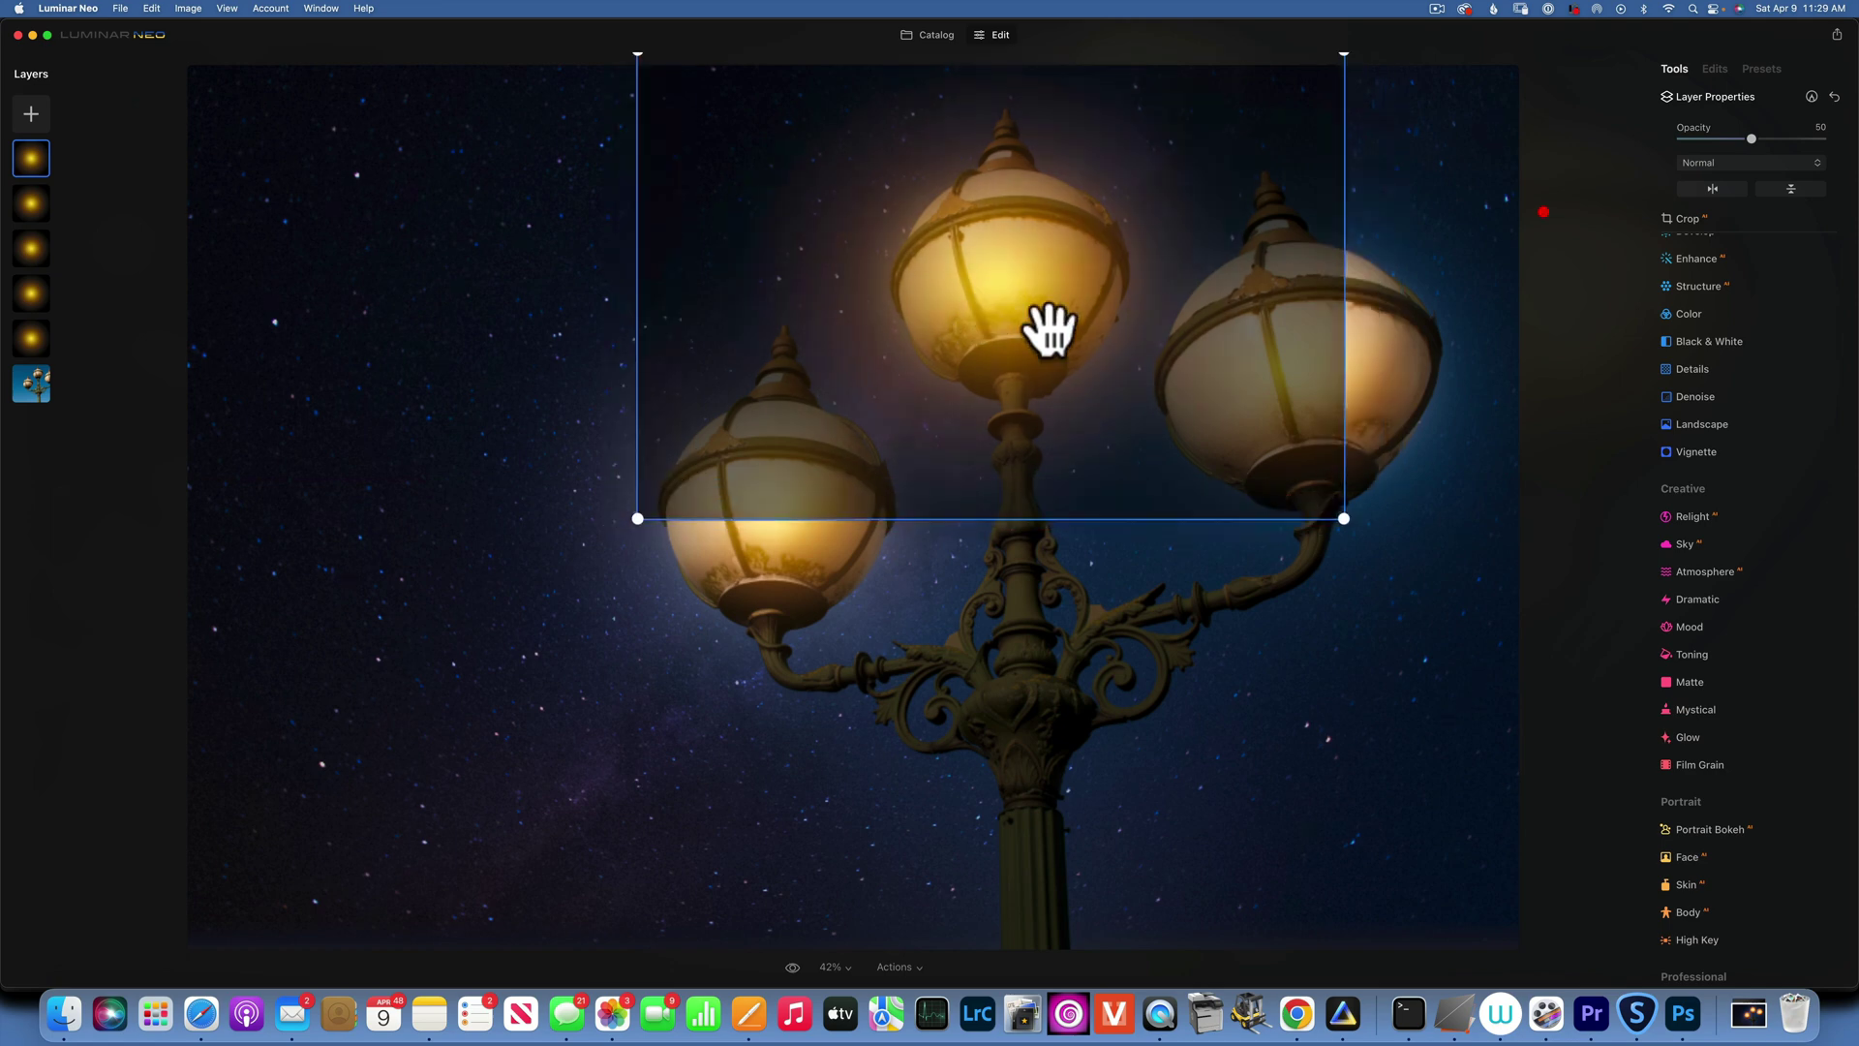
Step: Blend the fifth glow in Screen mode at opacity 30, centered over the middle lantern
{"action": "left_click", "coordinate": [1700, 161]}
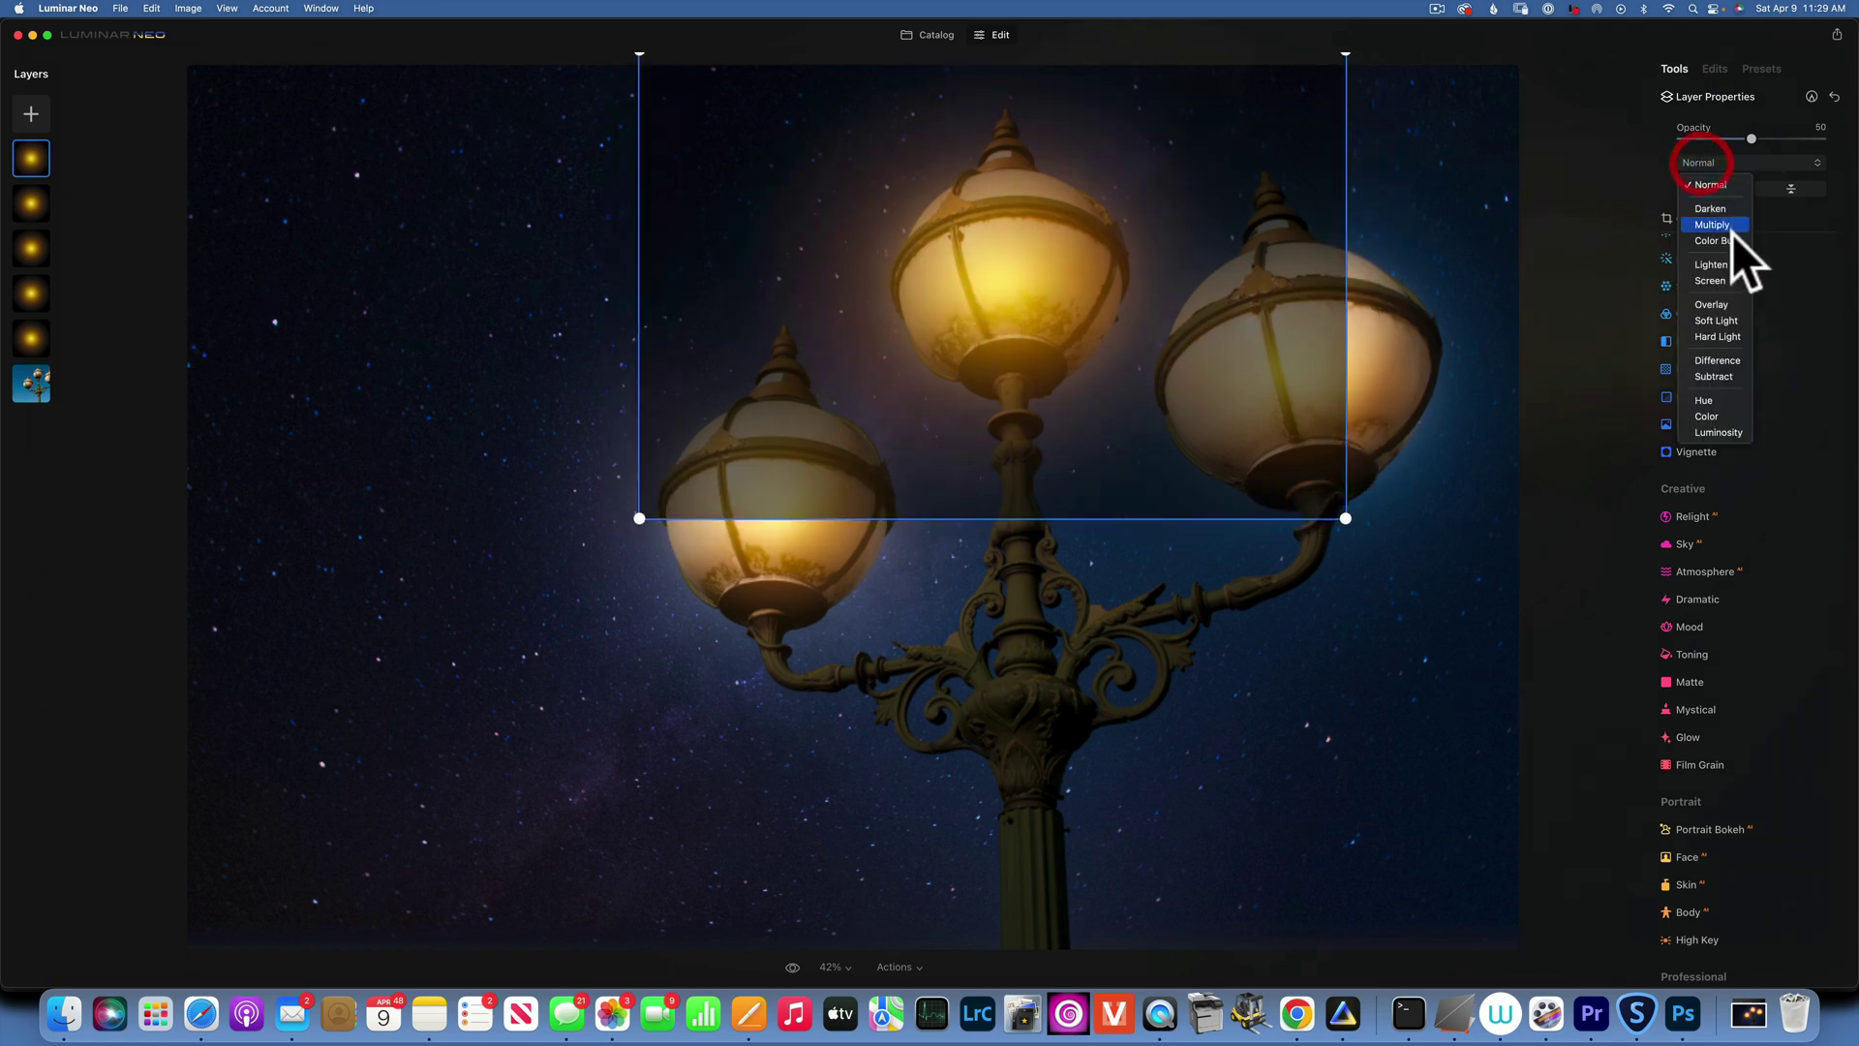
{"action": "left_click", "coordinate": [1722, 281]}
{"action": "left_click_drag", "start_coordinate": [1749, 139], "coordinate": [1720, 141]}
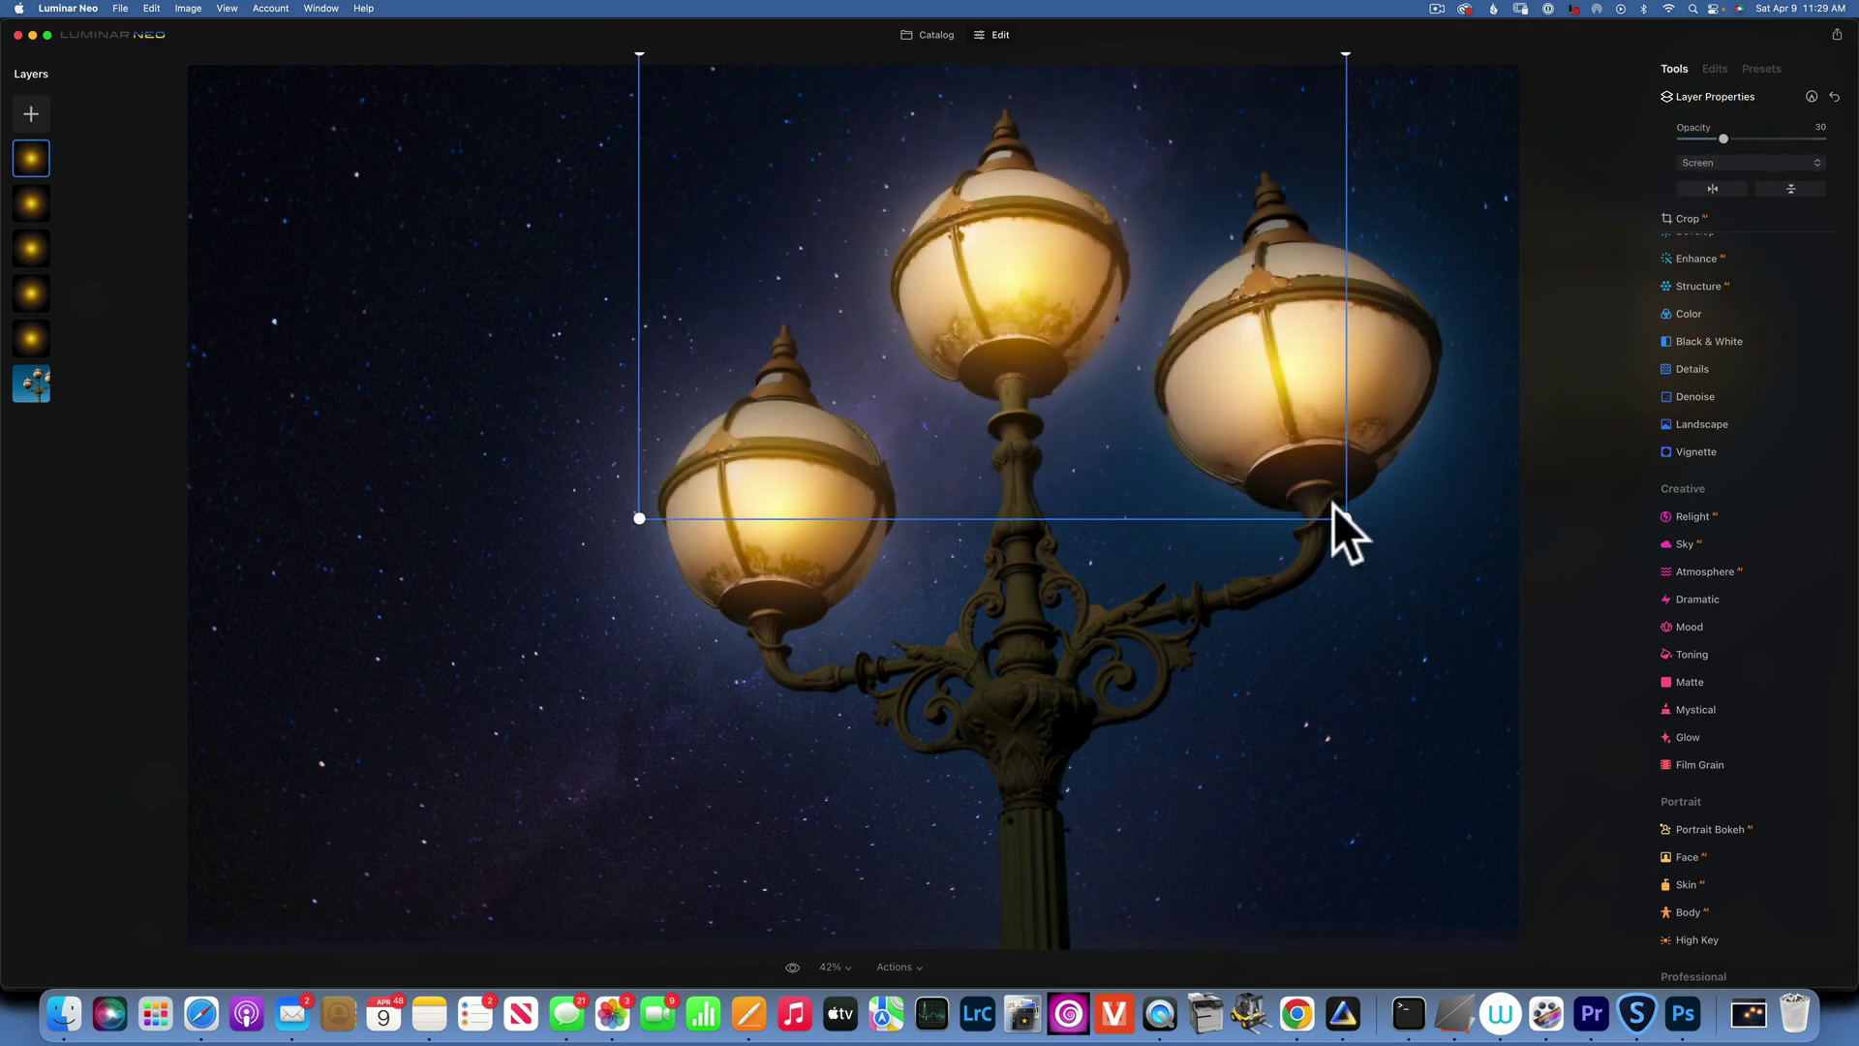
{"action": "left_click_drag", "start_coordinate": [1251, 458], "coordinate": [1250, 455]}
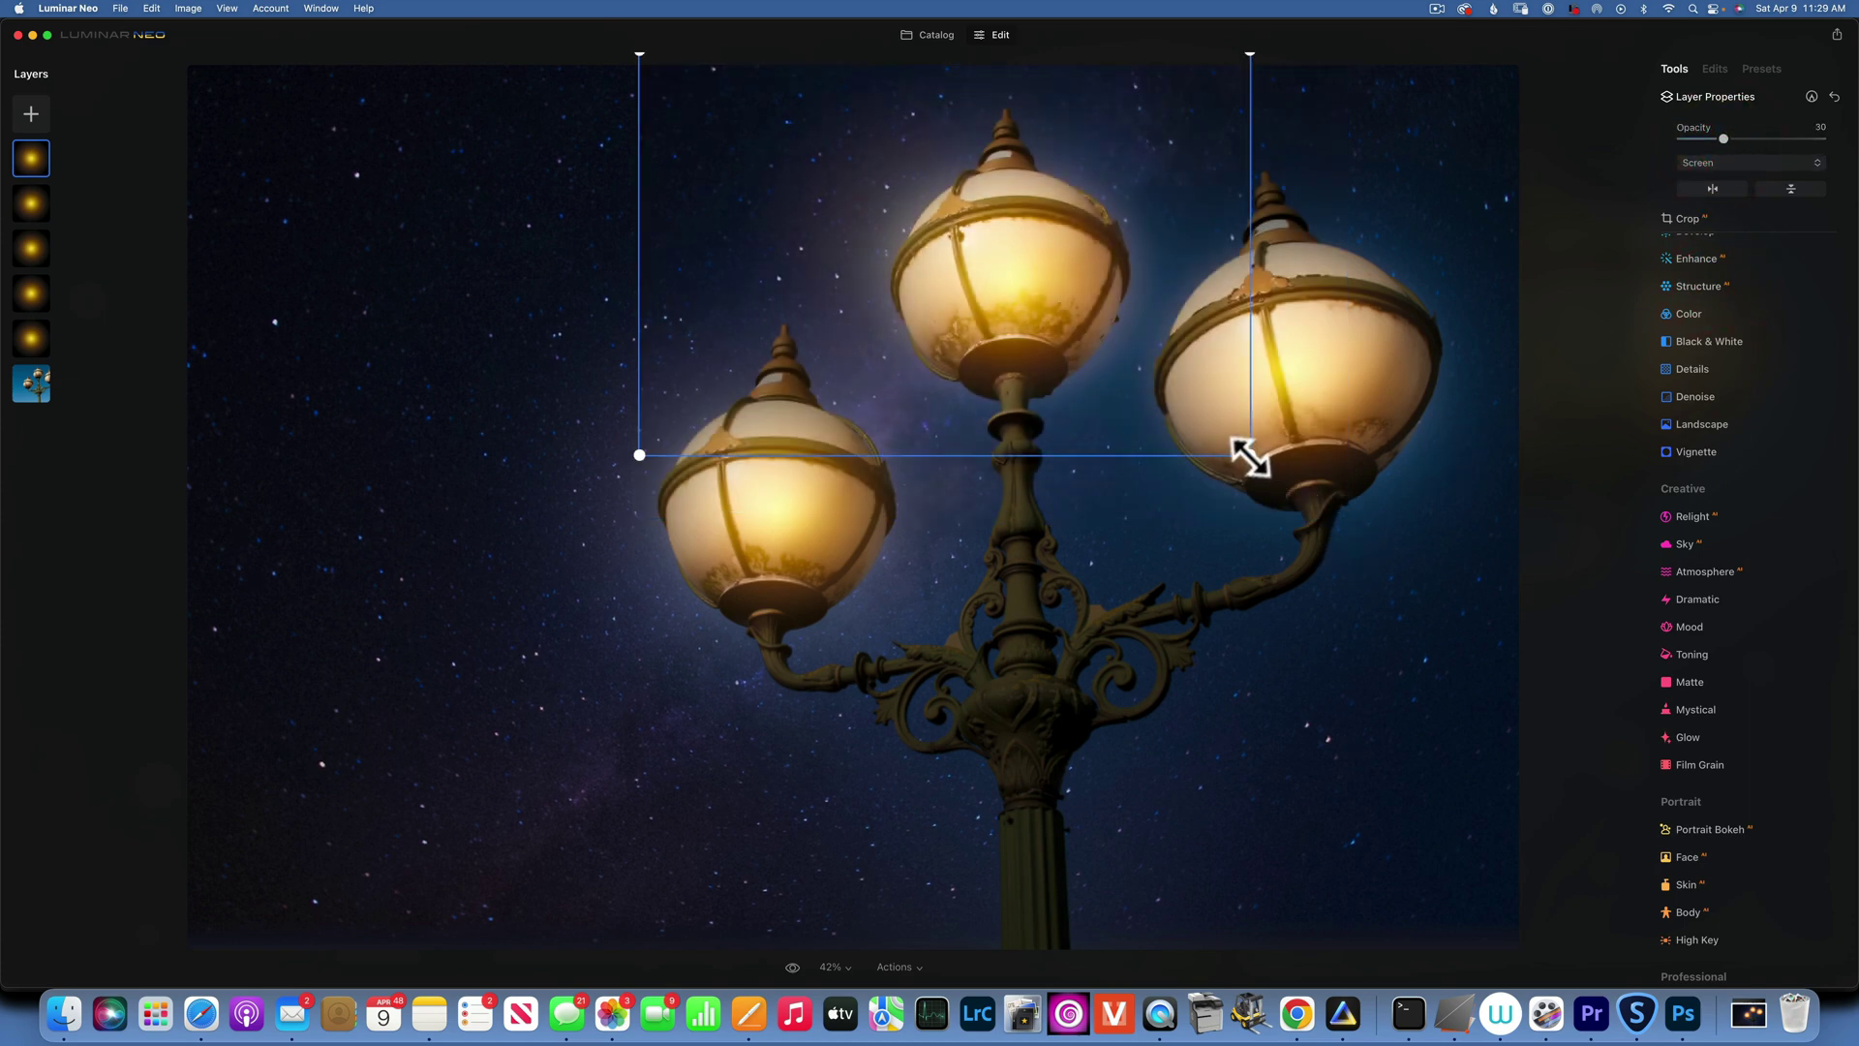
{"action": "mouse_move", "coordinate": [1004, 216]}
{"action": "left_mouse_down"}
{"action": "mouse_move", "coordinate": [1050, 290]}
{"action": "mouse_move", "coordinate": [1035, 235]}
{"action": "left_mouse_up"}
{"action": "left_click_drag", "start_coordinate": [1278, 472], "coordinate": [1234, 438]}
{"action": "left_click_drag", "start_coordinate": [1053, 281], "coordinate": [1101, 318]}
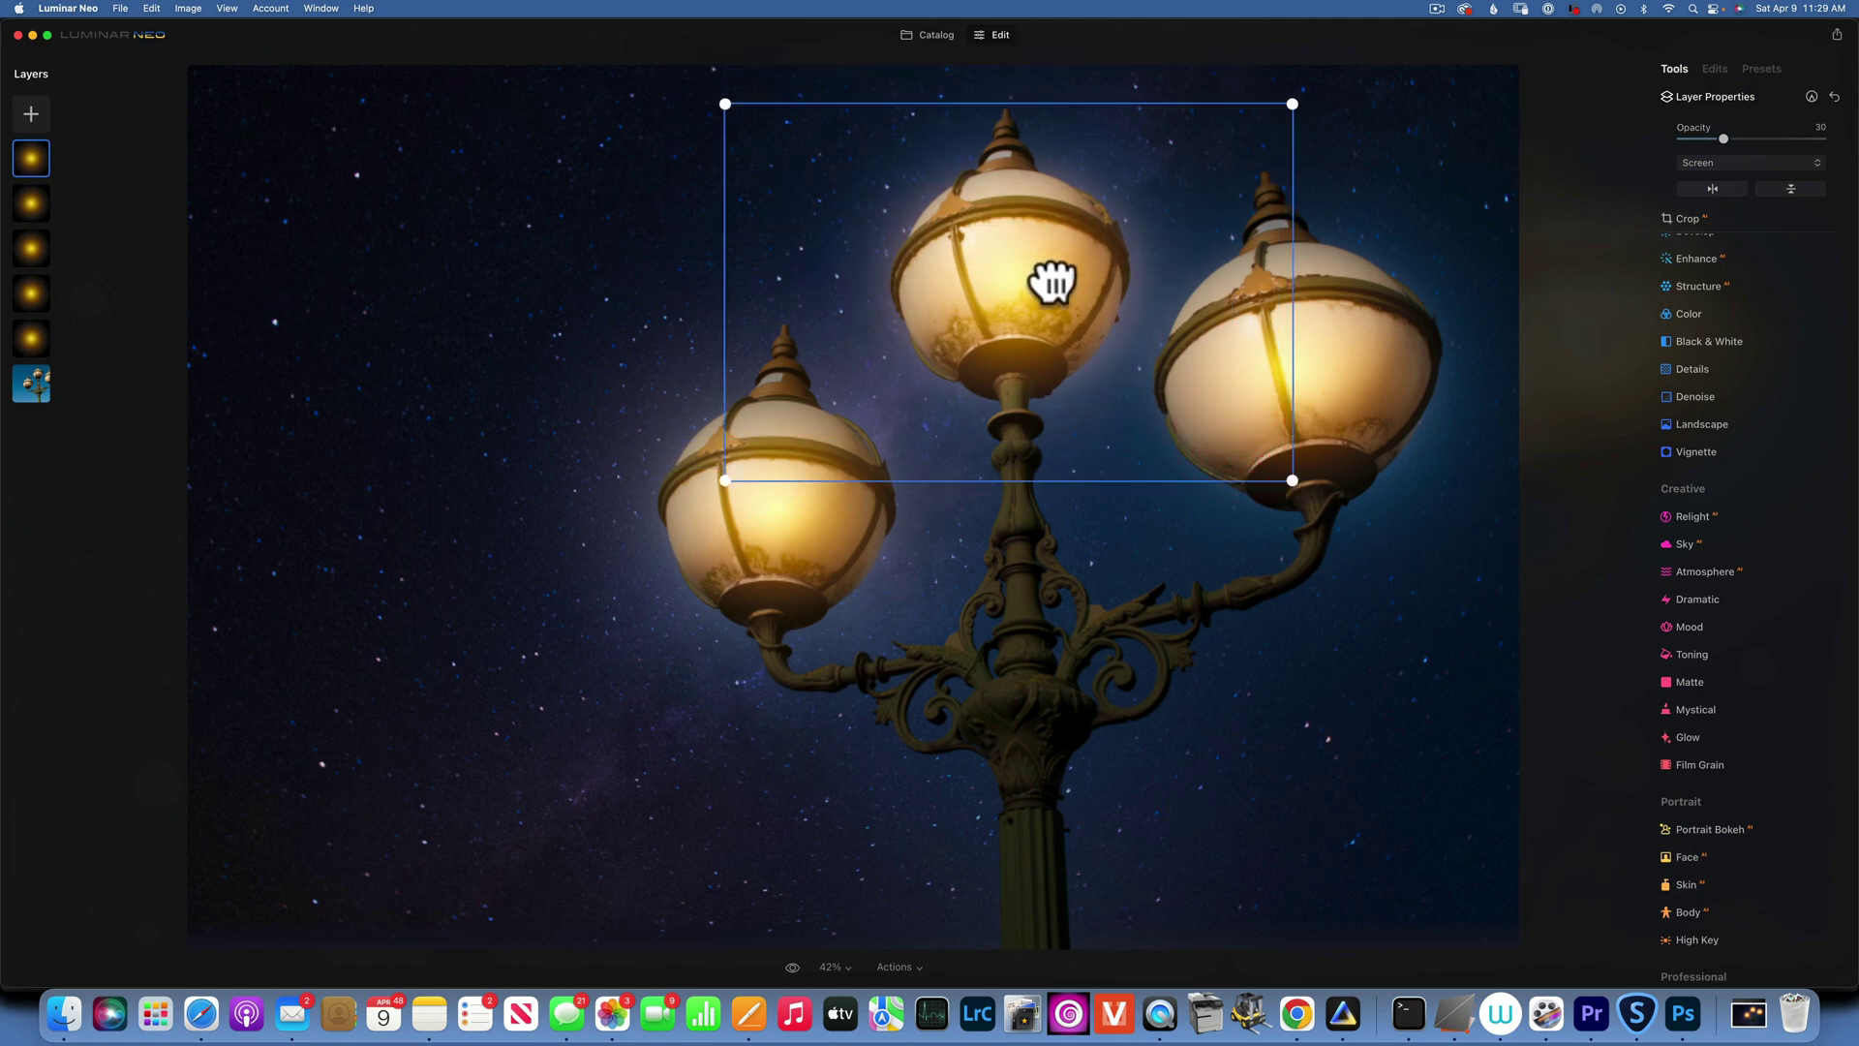
Step: Add a sixth golden glow layer at opacity 100, blended in Screen mode
{"action": "left_click", "coordinate": [1043, 271]}
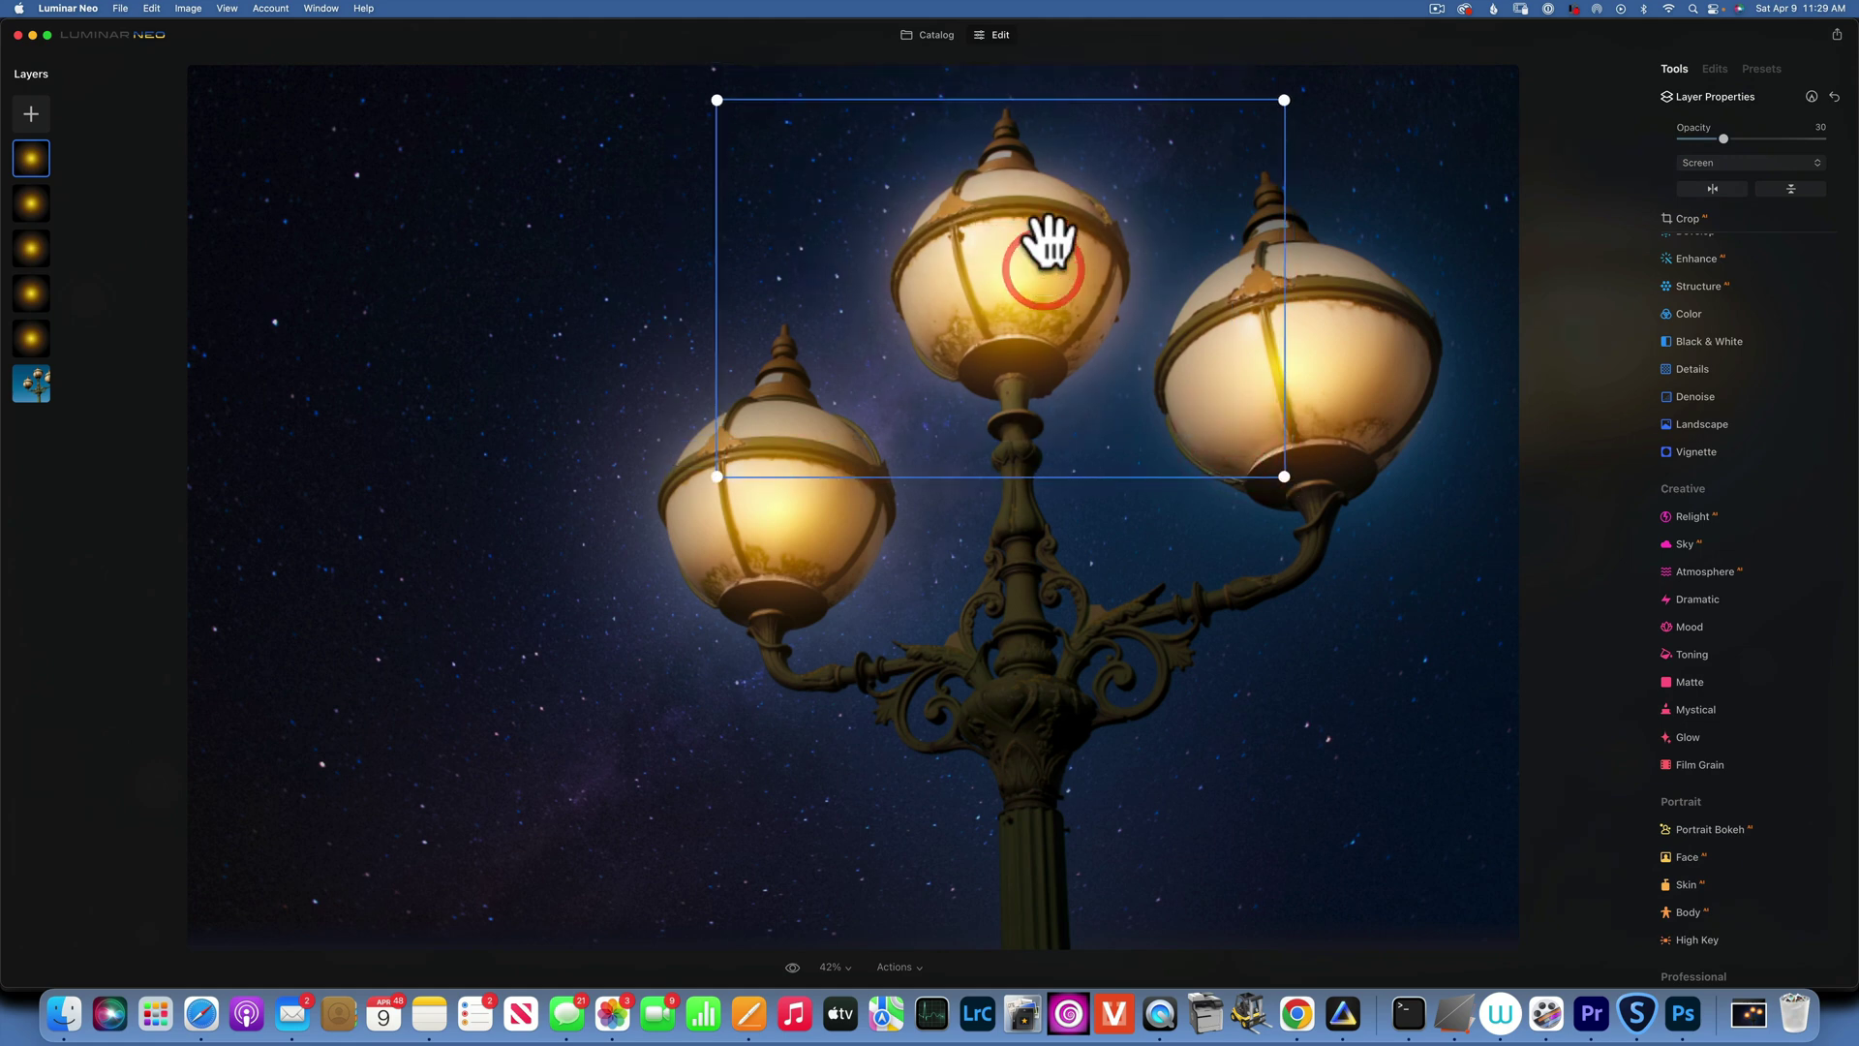
{"action": "left_click", "coordinate": [29, 113]}
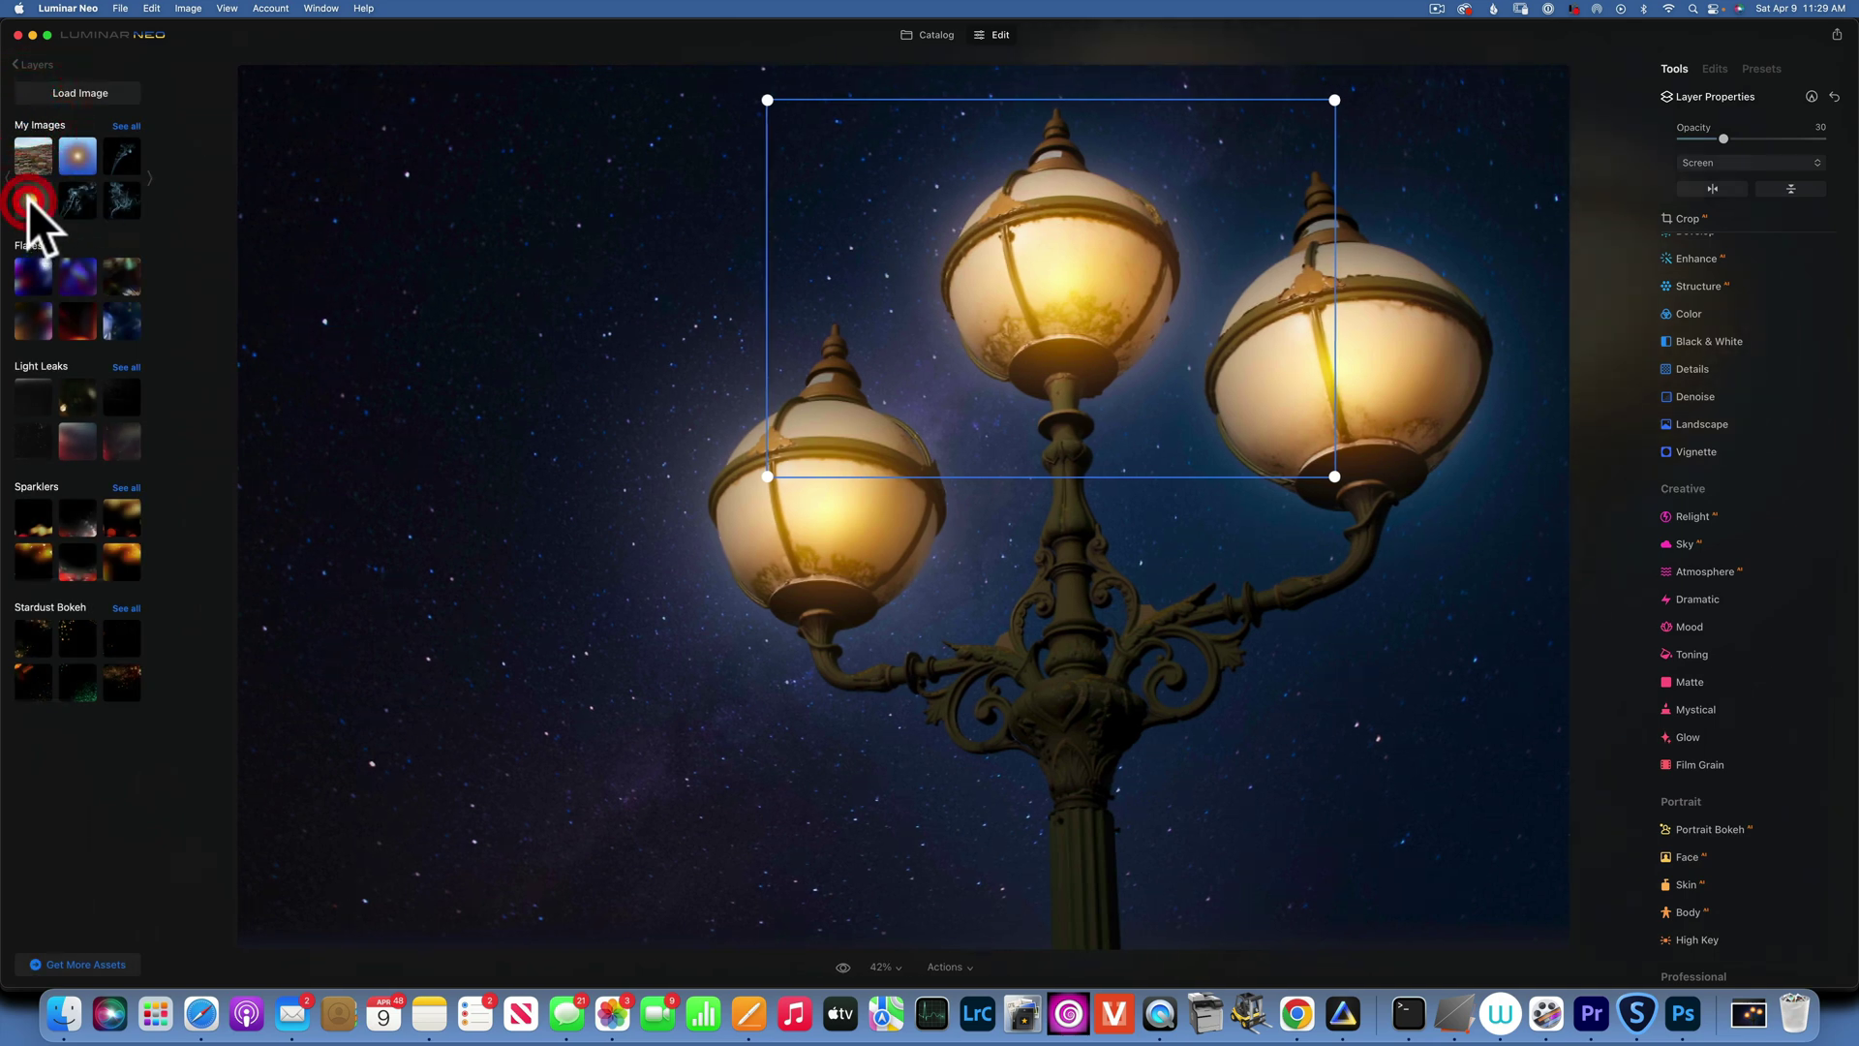
{"action": "left_click", "coordinate": [32, 199]}
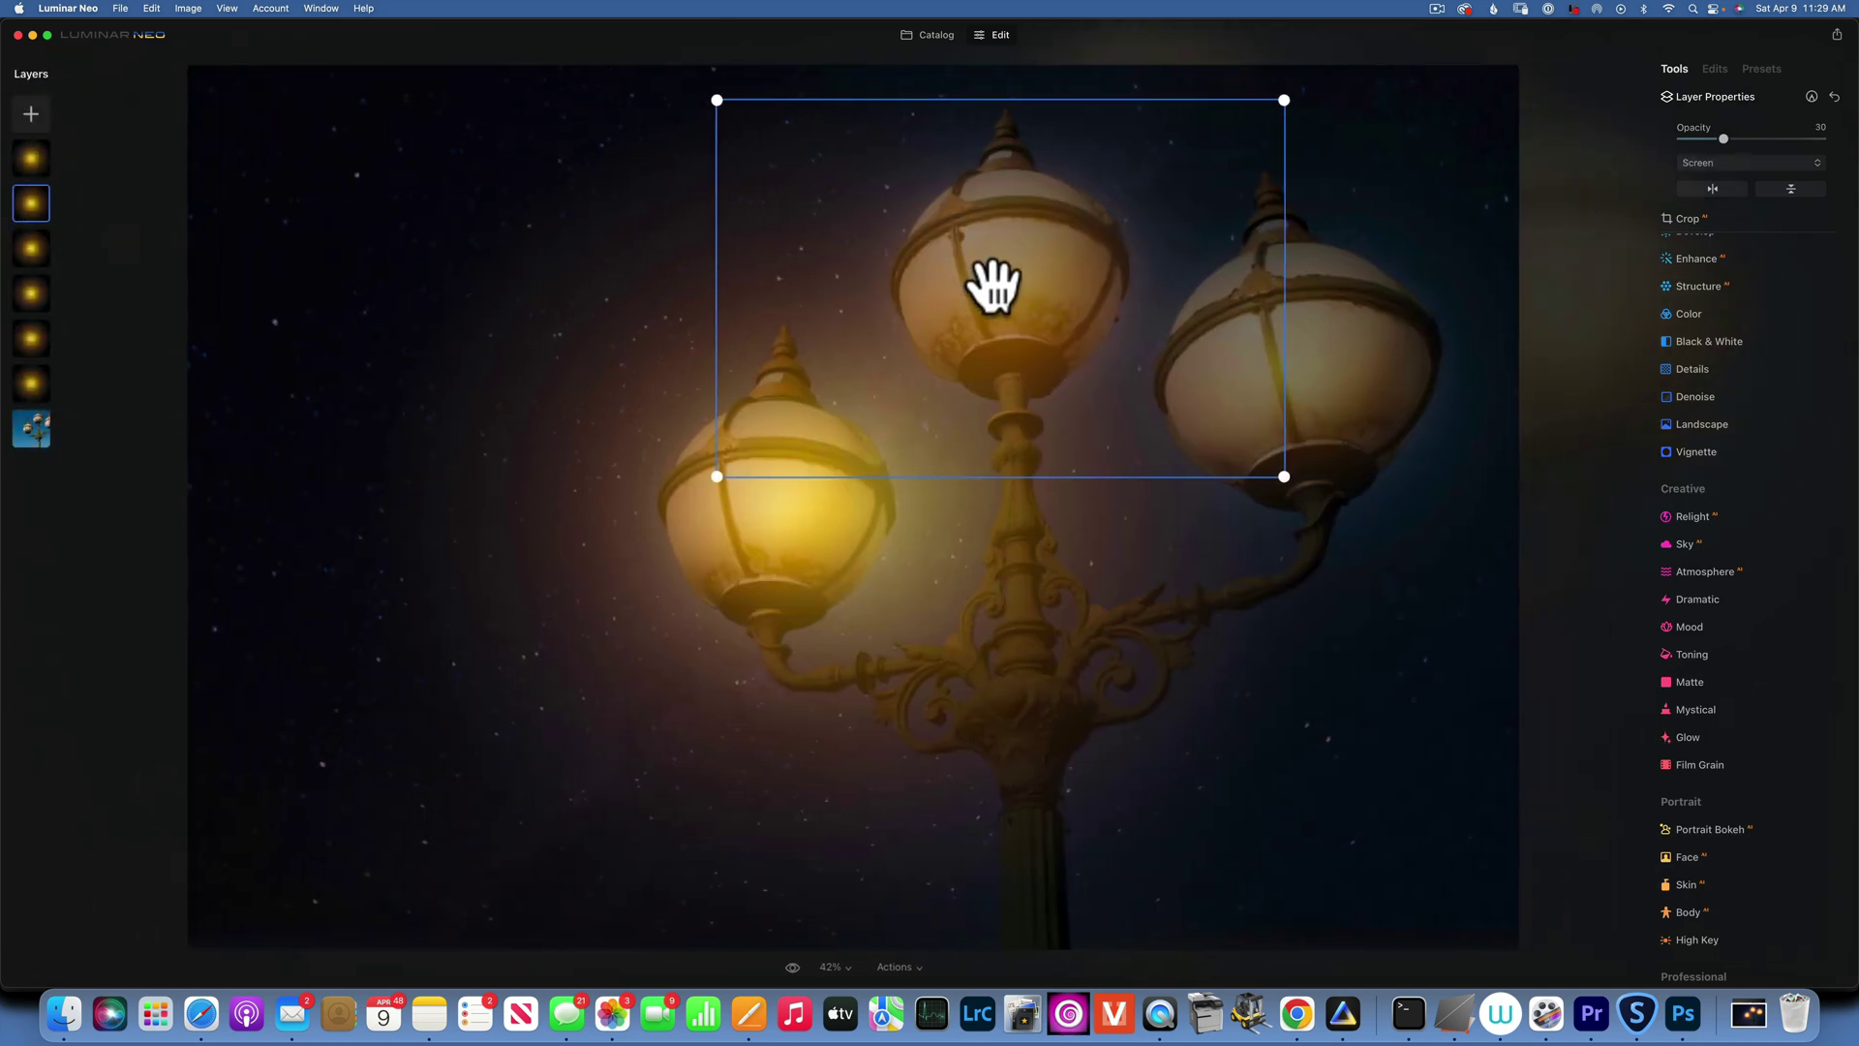
{"action": "left_click_drag", "start_coordinate": [996, 282], "coordinate": [1158, 281]}
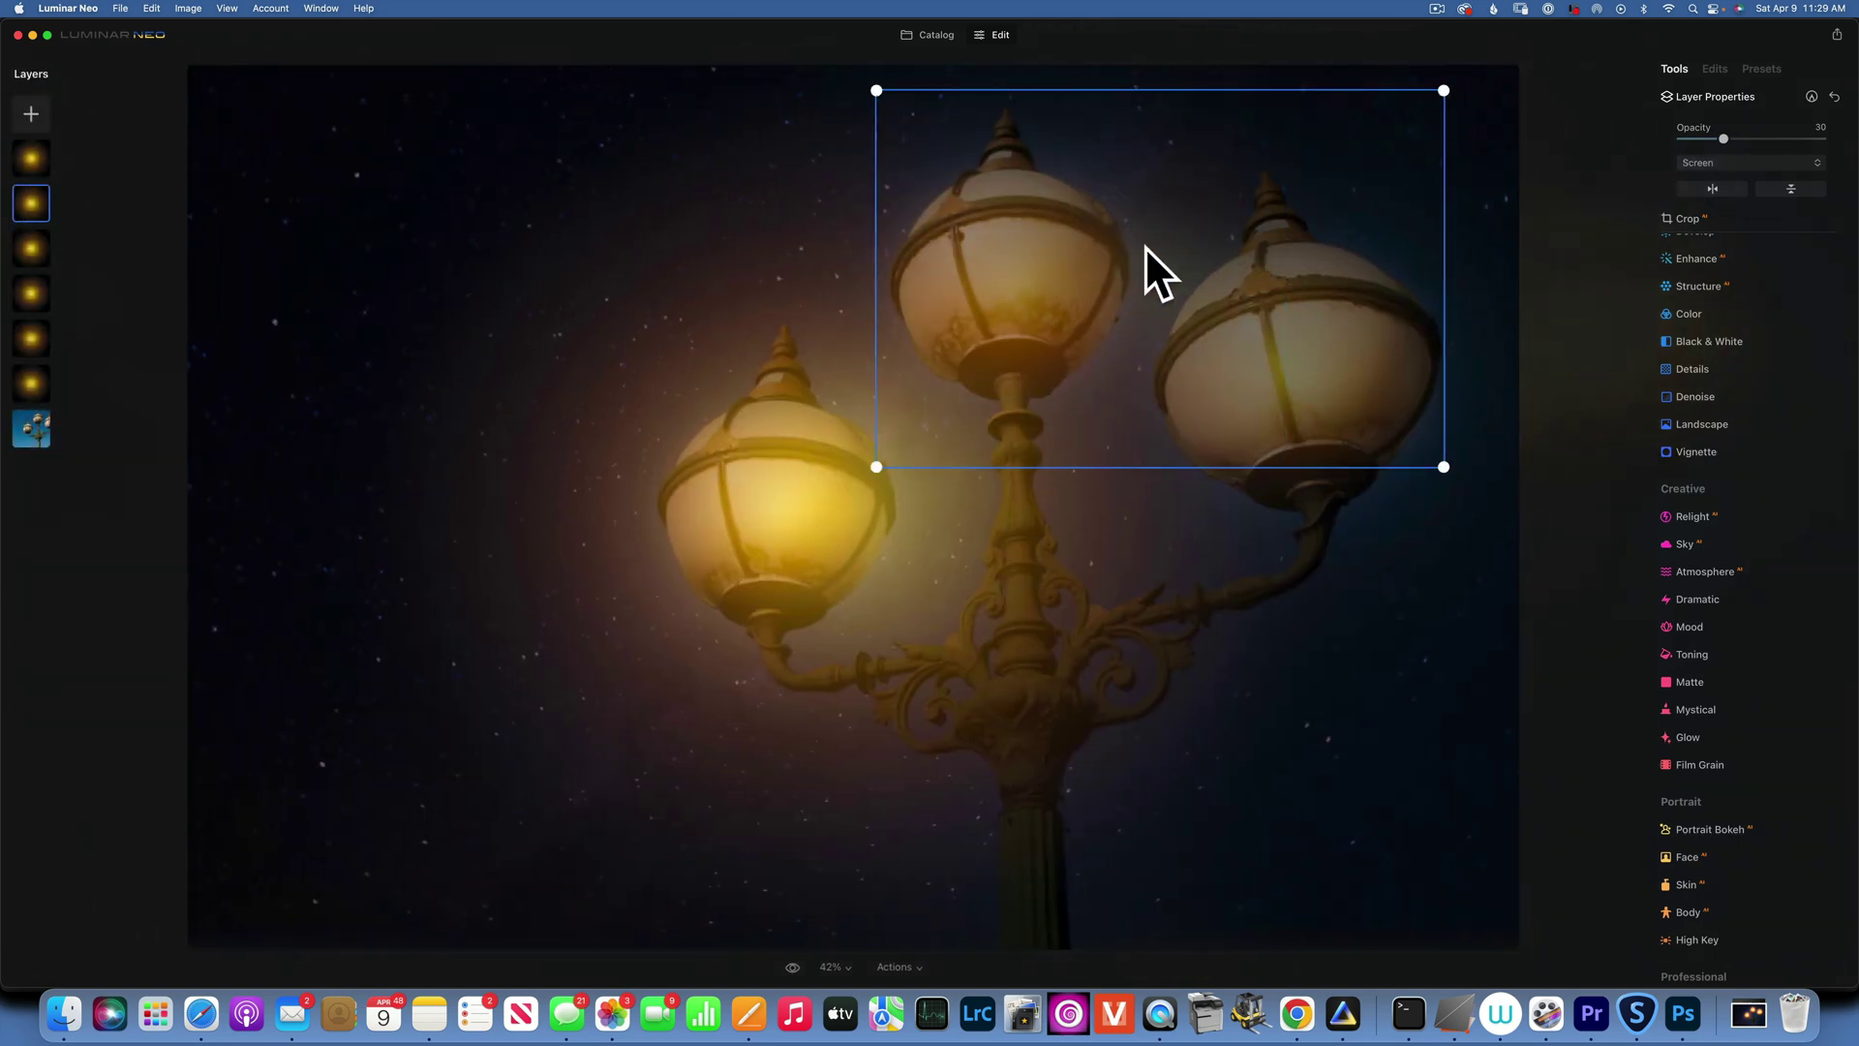
{"action": "key", "text": "super+z"}
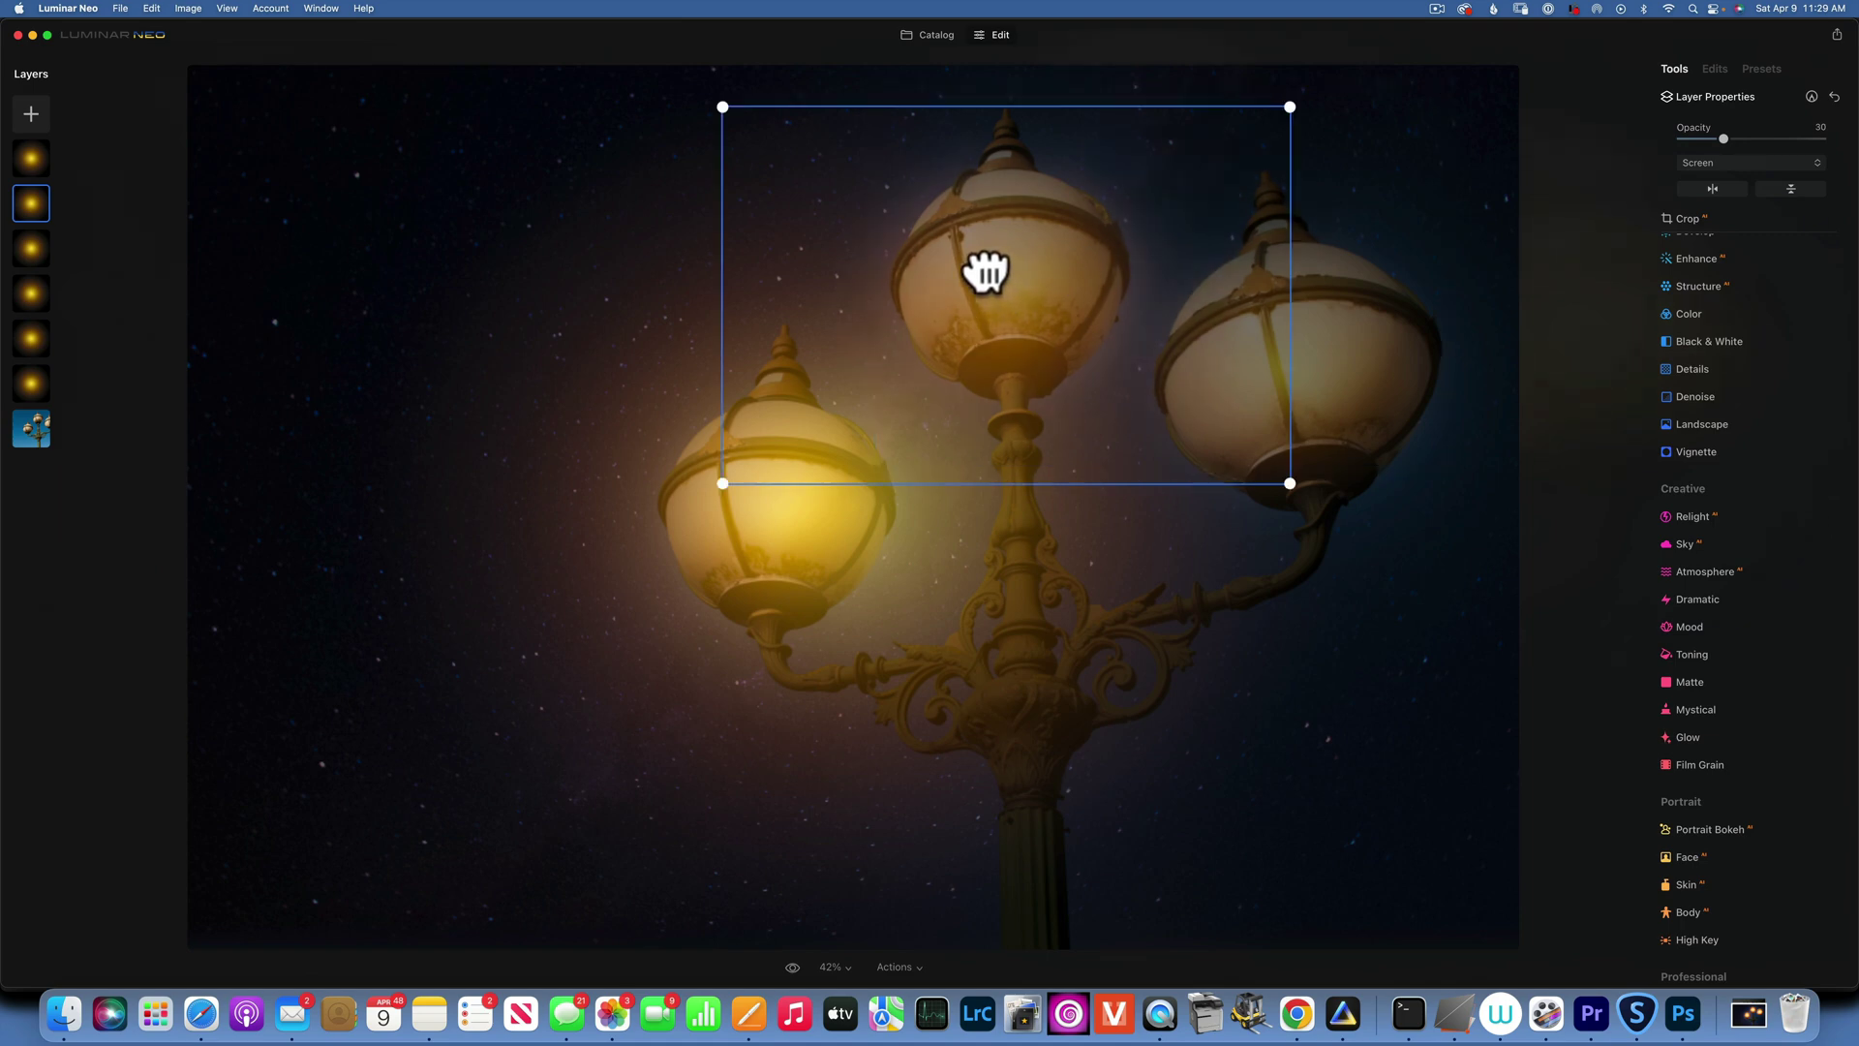
{"action": "left_click_drag", "start_coordinate": [1725, 138], "coordinate": [1840, 141]}
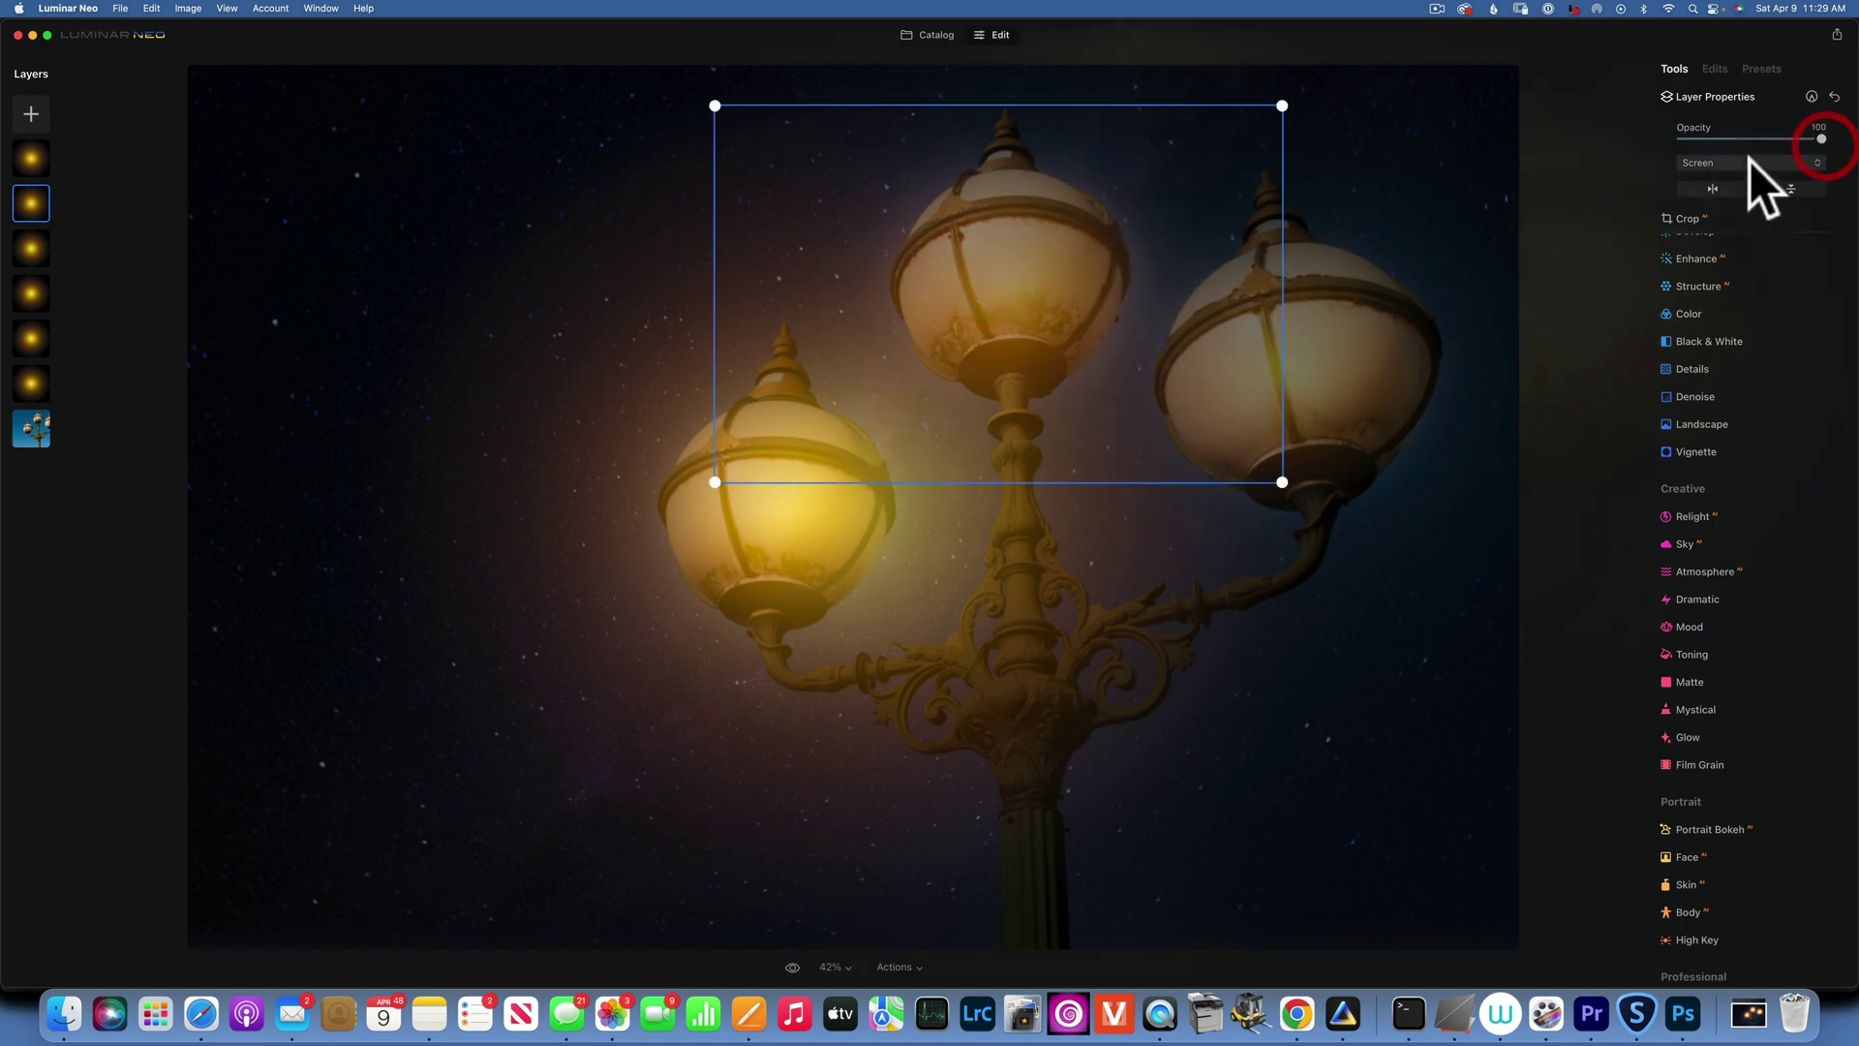
{"action": "left_click", "coordinate": [1735, 164]}
{"action": "left_click", "coordinate": [1724, 277]}
Step: Set the top glow layer to Screen at opacity 49 and fit it over the right lantern
{"action": "left_click", "coordinate": [27, 157]}
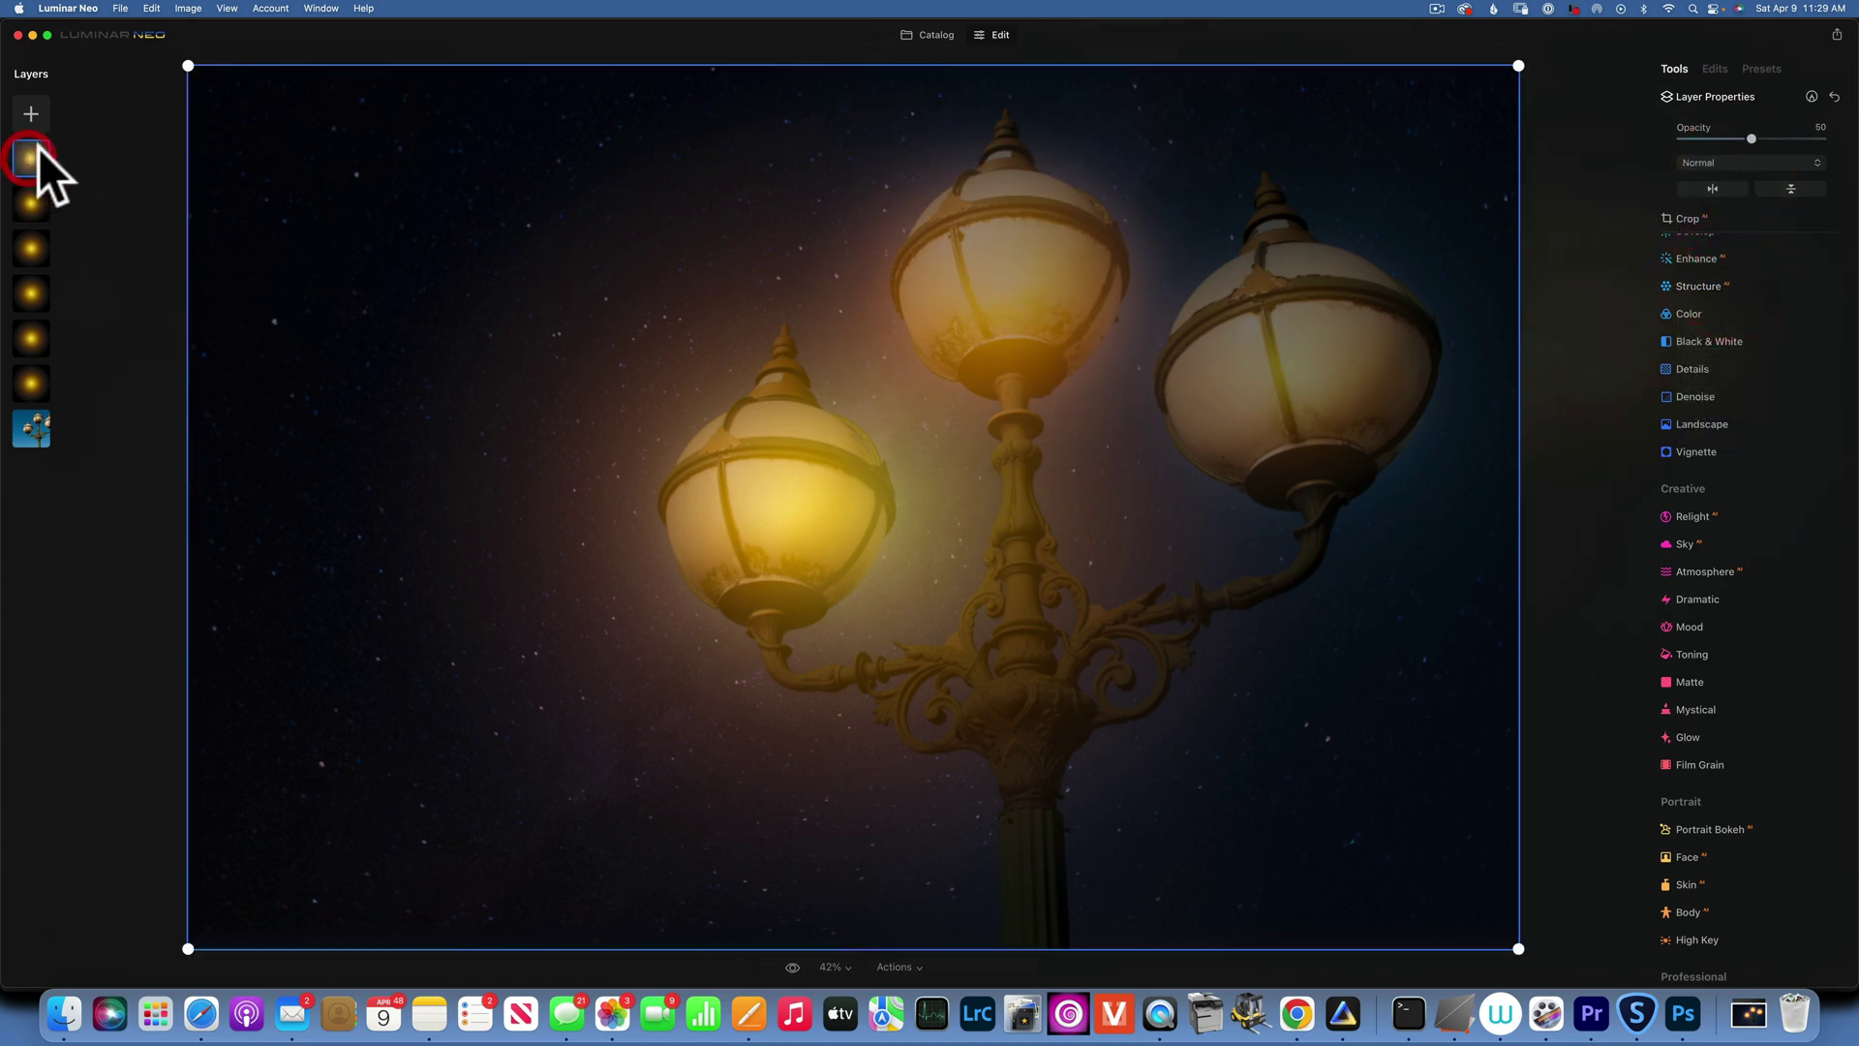
{"action": "left_click", "coordinate": [1739, 162]}
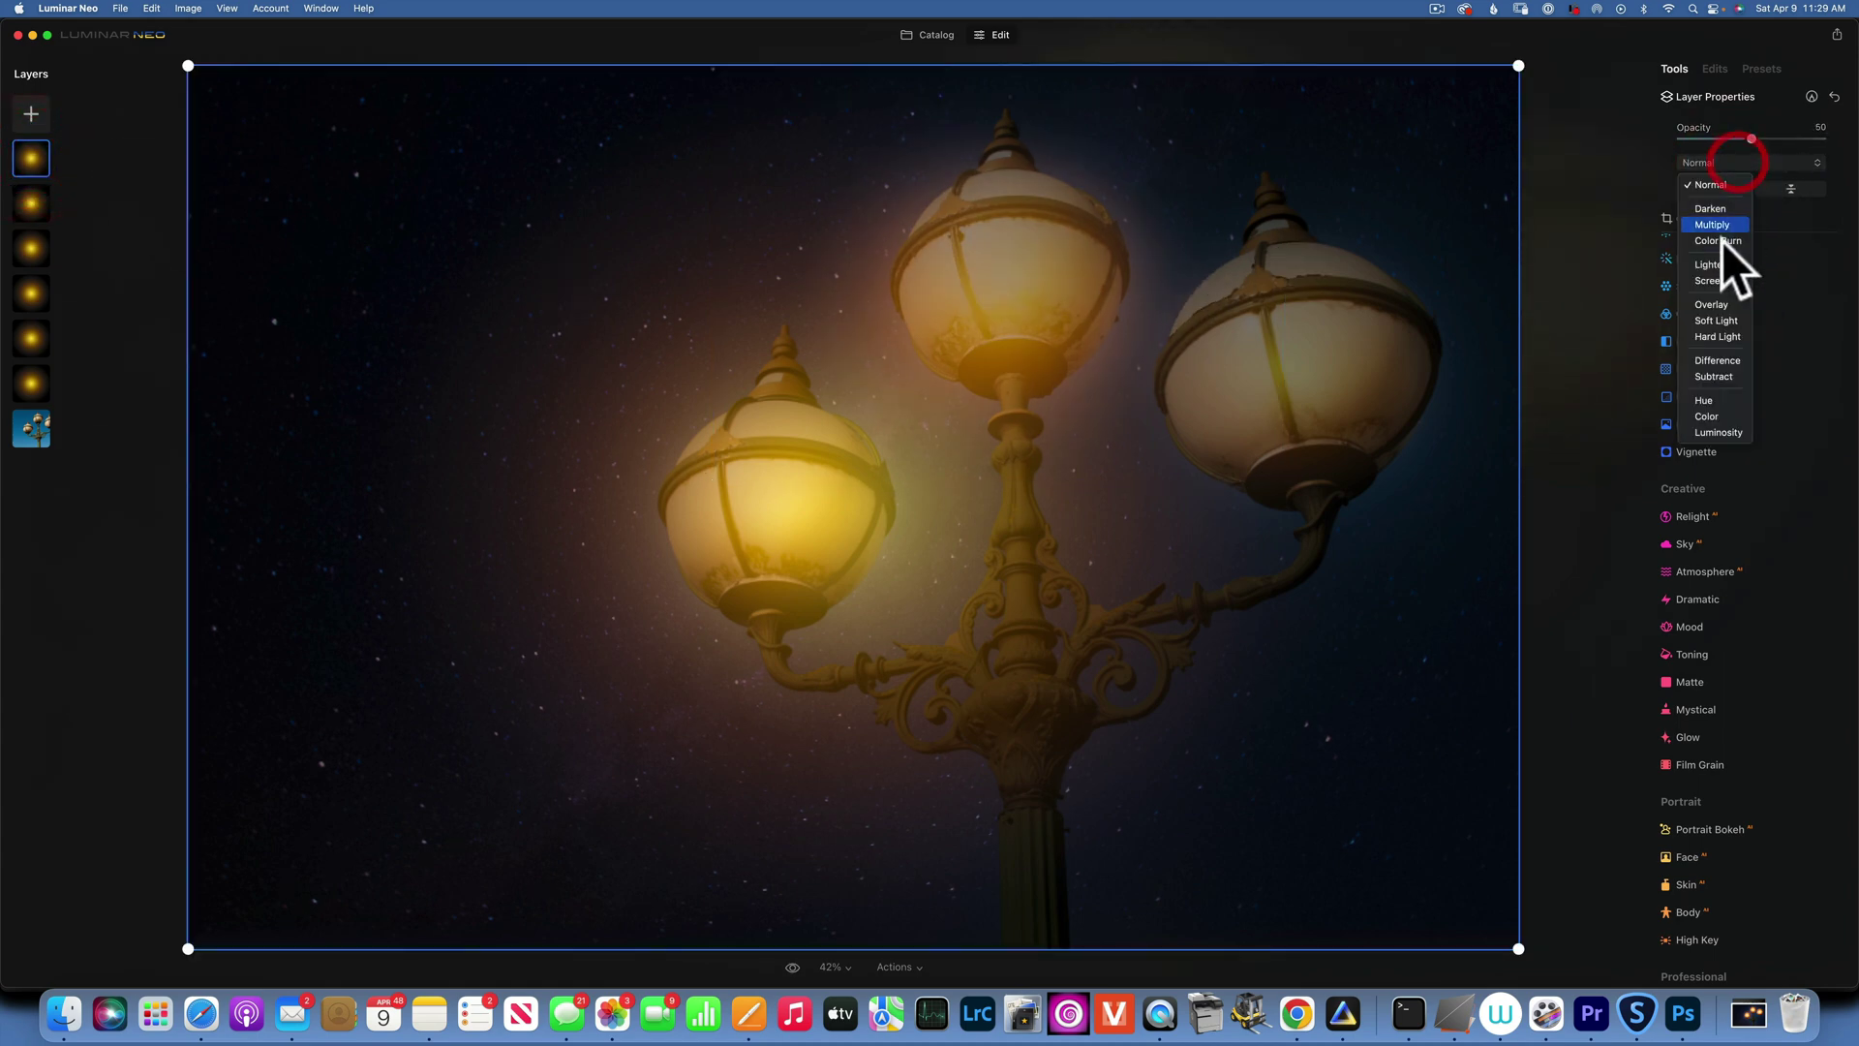
{"action": "left_click", "coordinate": [1724, 279]}
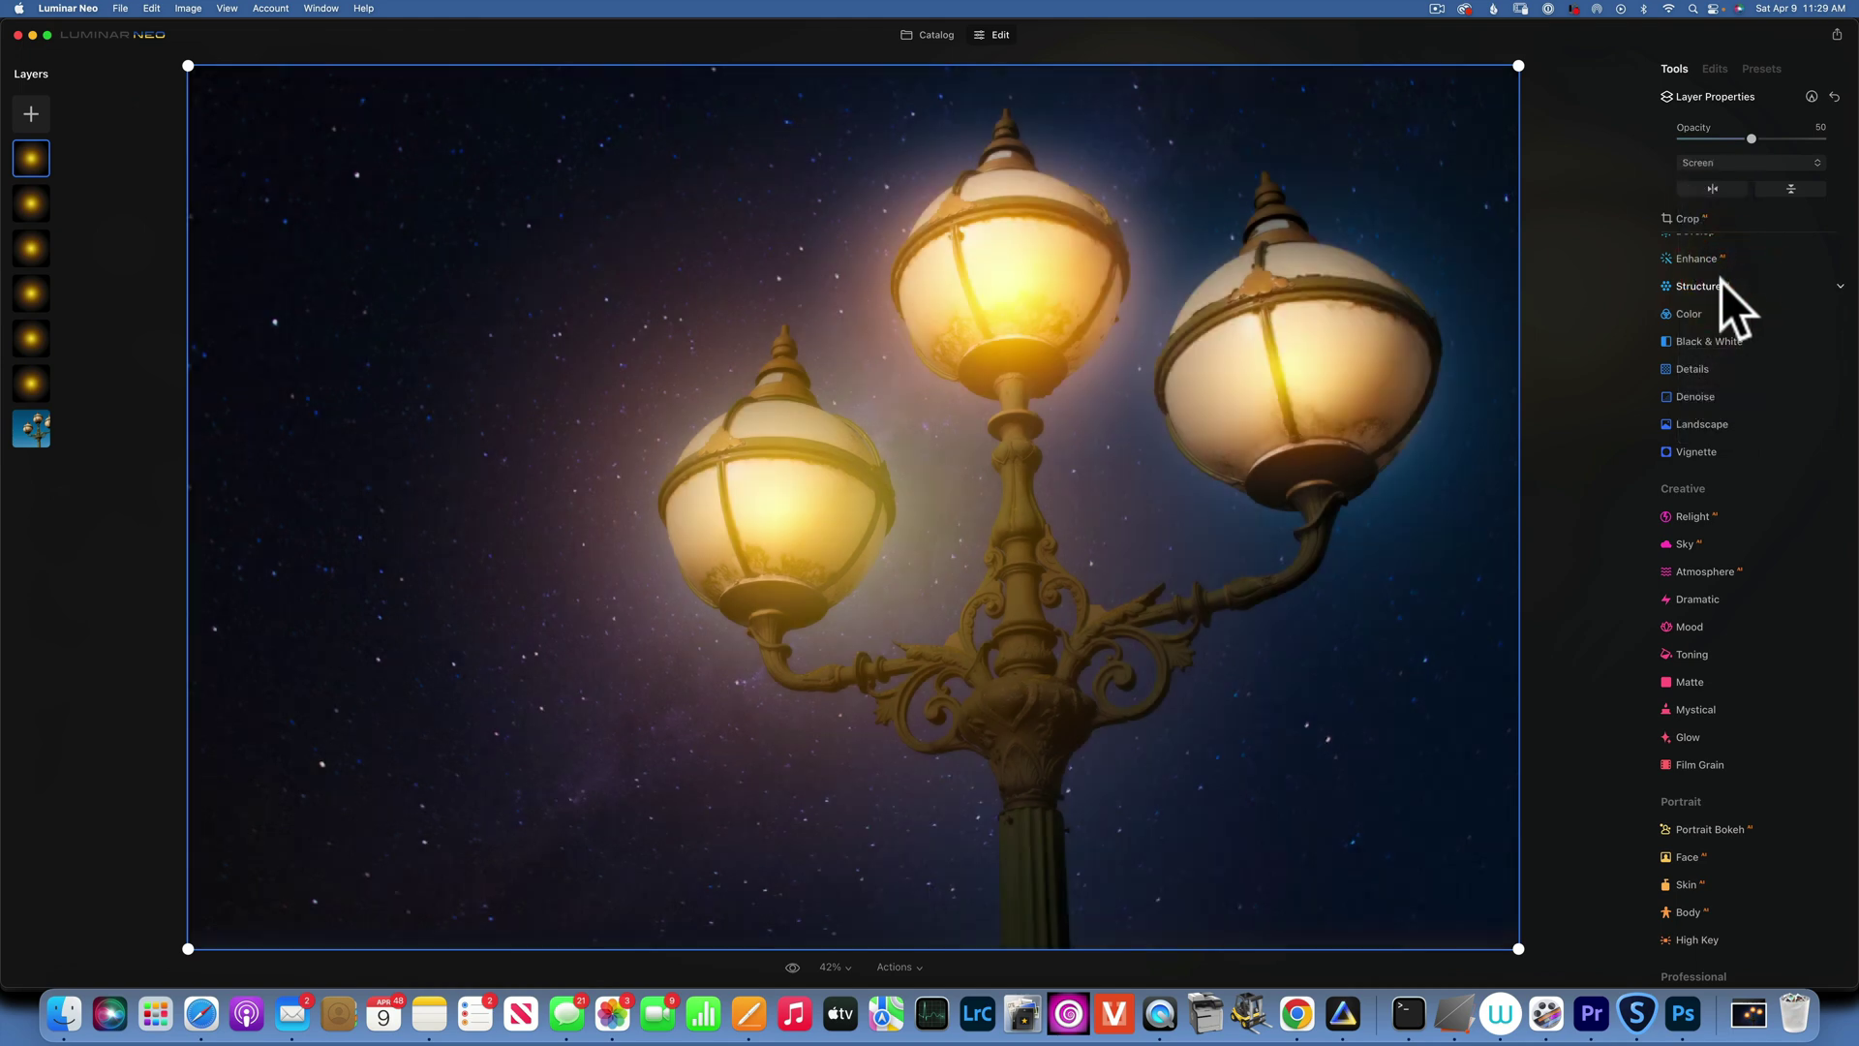
{"action": "left_click", "coordinate": [1750, 137]}
{"action": "left_click_drag", "start_coordinate": [1507, 940], "coordinate": [905, 500]}
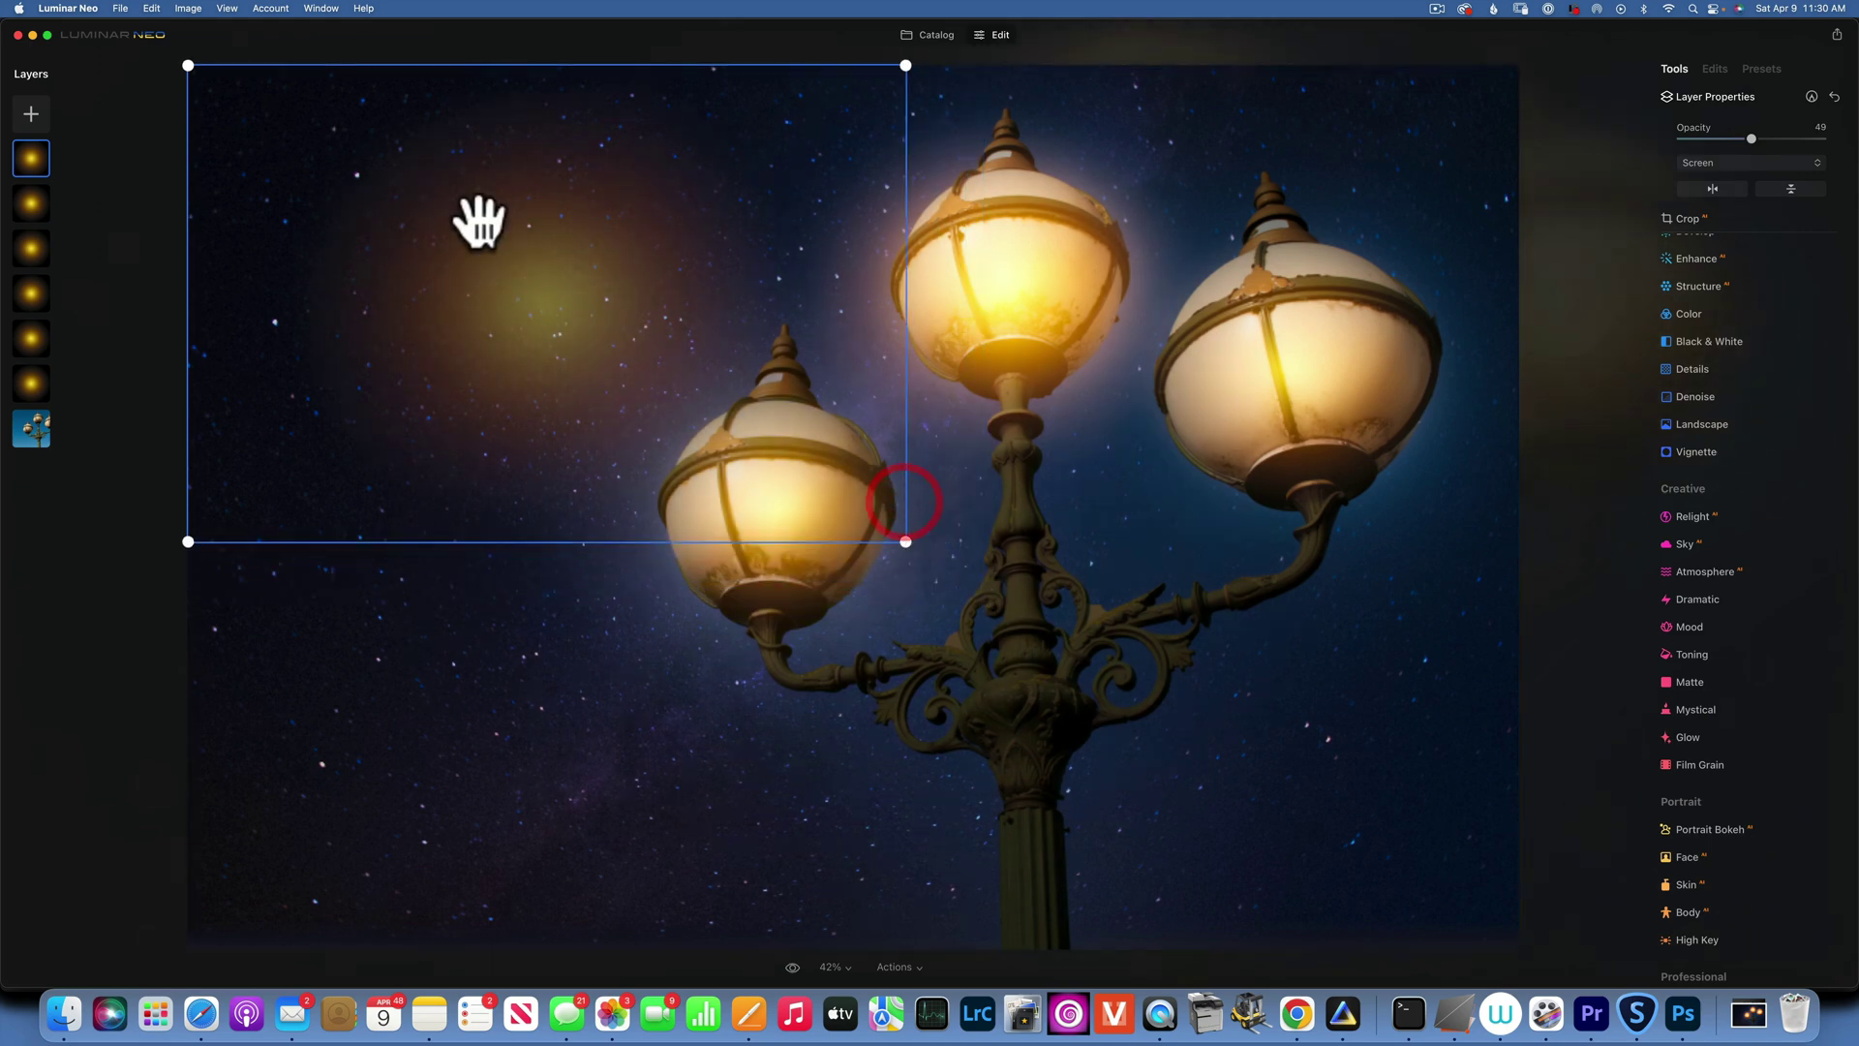
{"action": "left_click_drag", "start_coordinate": [526, 290], "coordinate": [1309, 354]}
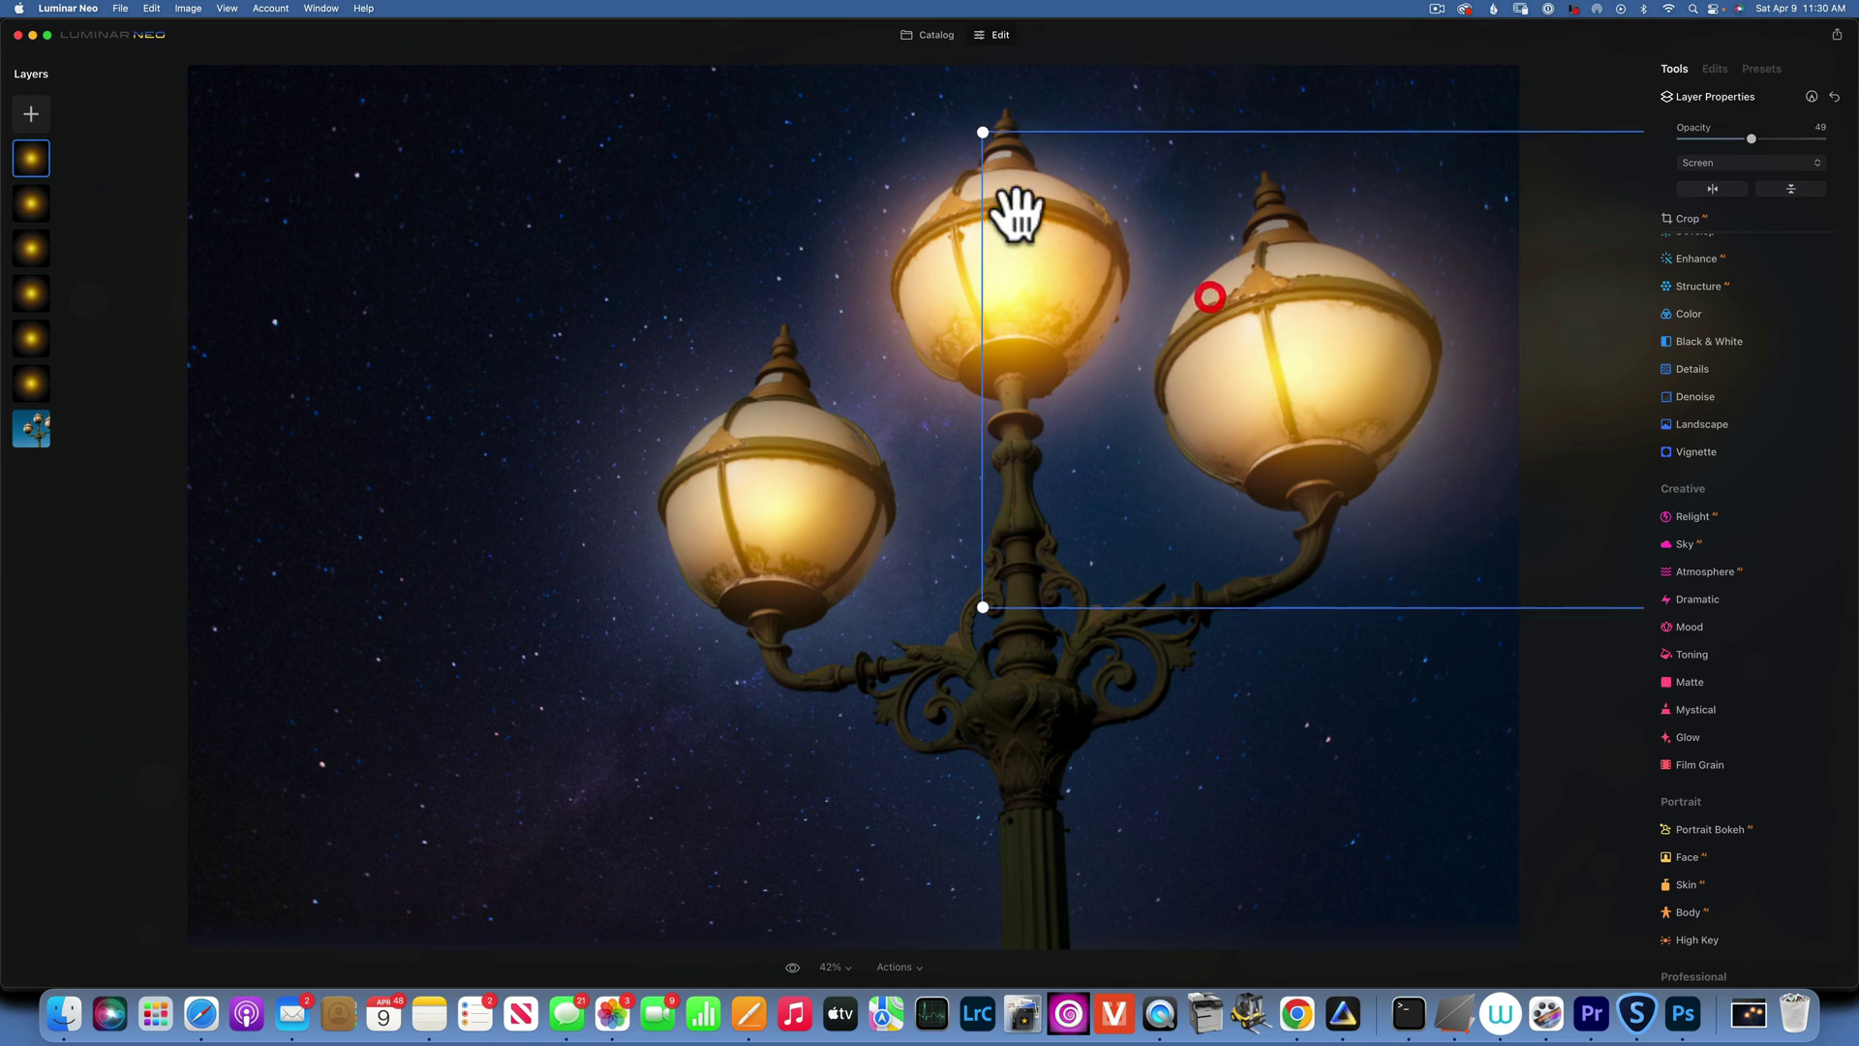
{"action": "left_click_drag", "start_coordinate": [1087, 227], "coordinate": [1098, 239]}
{"action": "left_click_drag", "start_coordinate": [1199, 327], "coordinate": [1253, 311]}
{"action": "left_click", "coordinate": [1174, 261]}
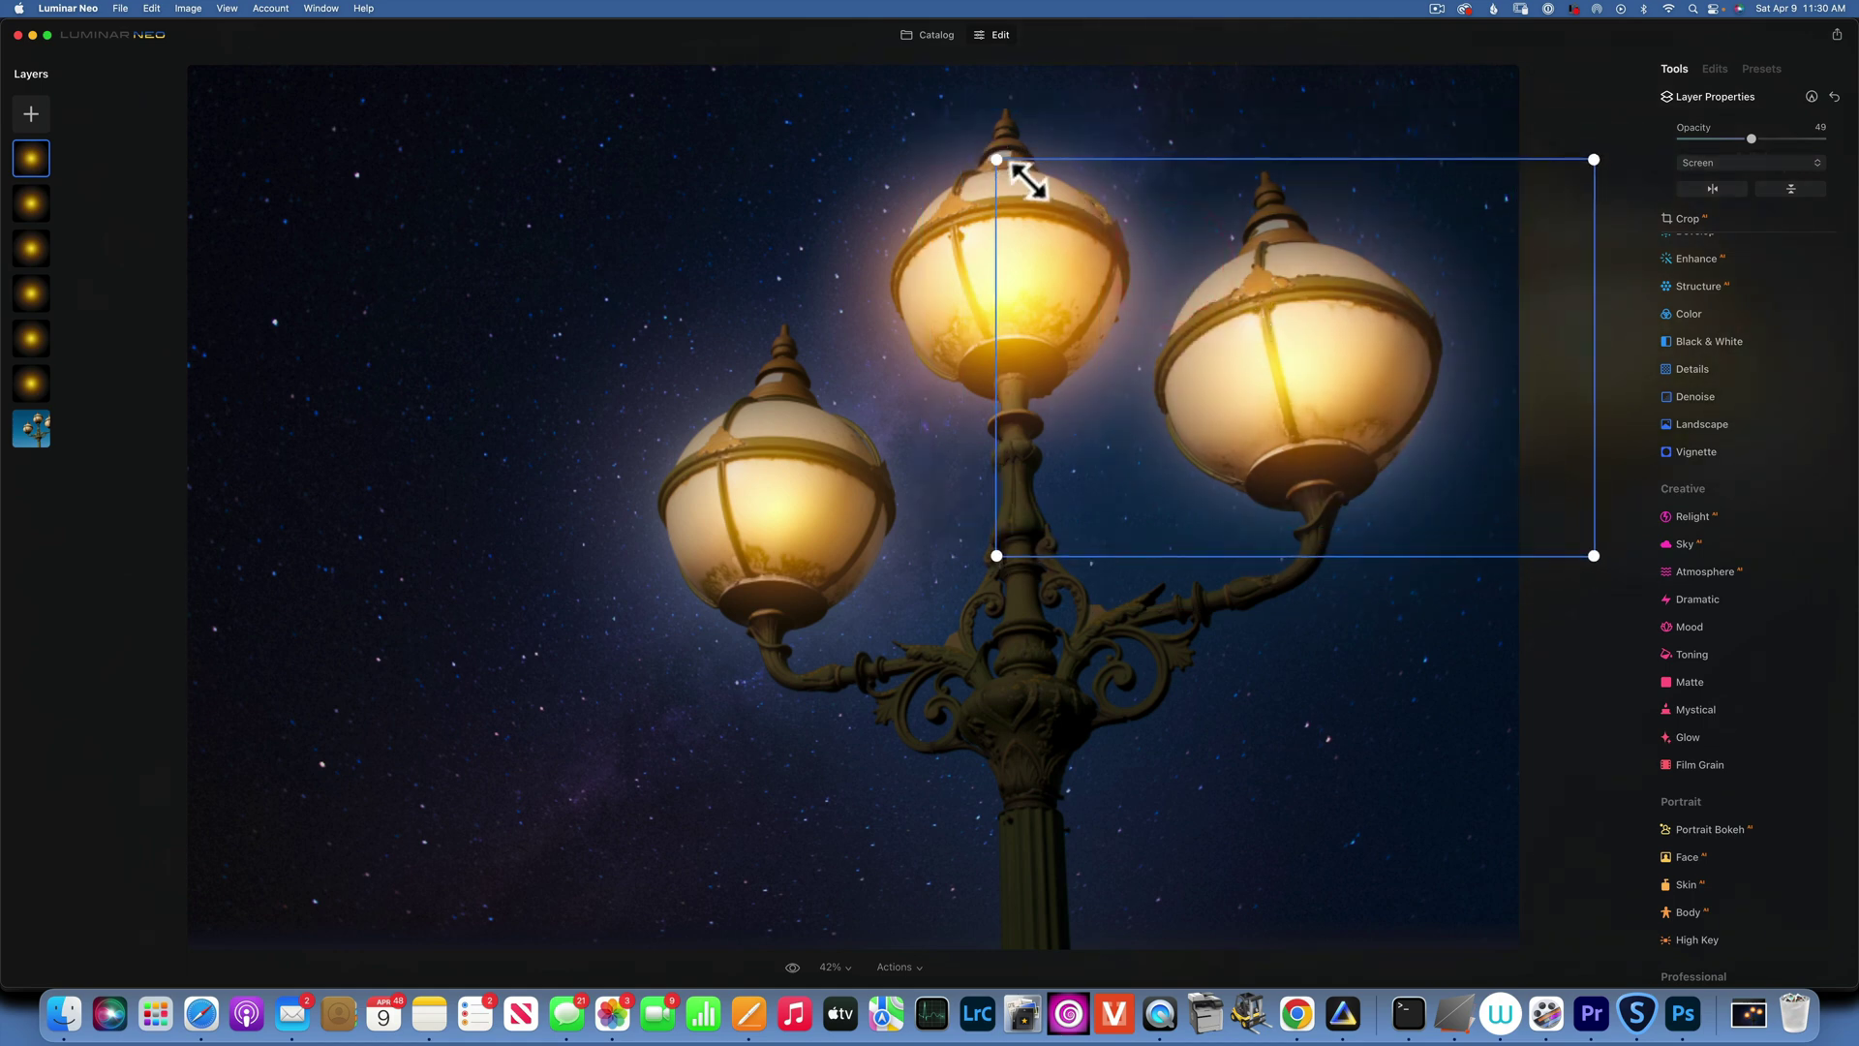
{"action": "left_click_drag", "start_coordinate": [1028, 180], "coordinate": [1027, 180]}
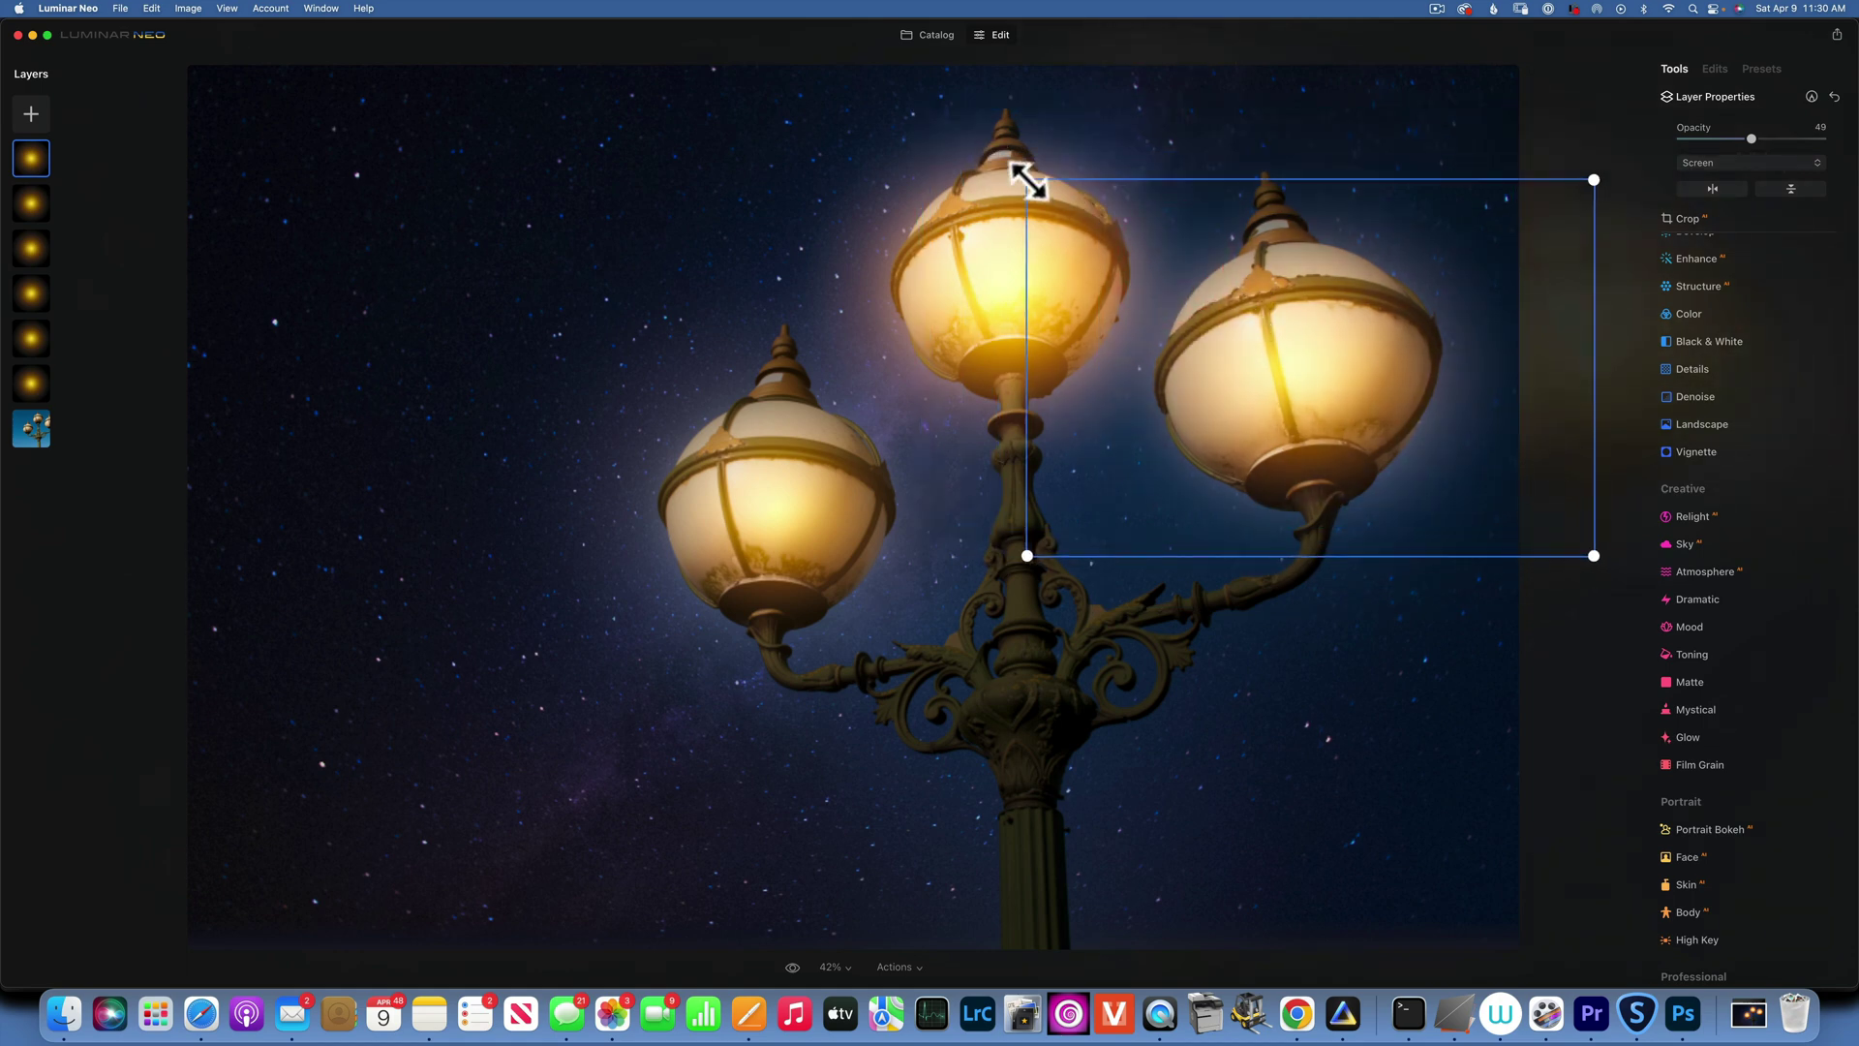
Step: Lower the first glow layer's opacity to 26 and the second glow layer's to 89
{"action": "left_click", "coordinate": [39, 211]}
{"action": "left_click", "coordinate": [1054, 271]}
{"action": "left_click_drag", "start_coordinate": [1717, 140], "coordinate": [1716, 139]}
{"action": "left_click", "coordinate": [43, 205]}
{"action": "left_click_drag", "start_coordinate": [1824, 138], "coordinate": [1710, 137]}
{"action": "left_click", "coordinate": [1729, 97]}
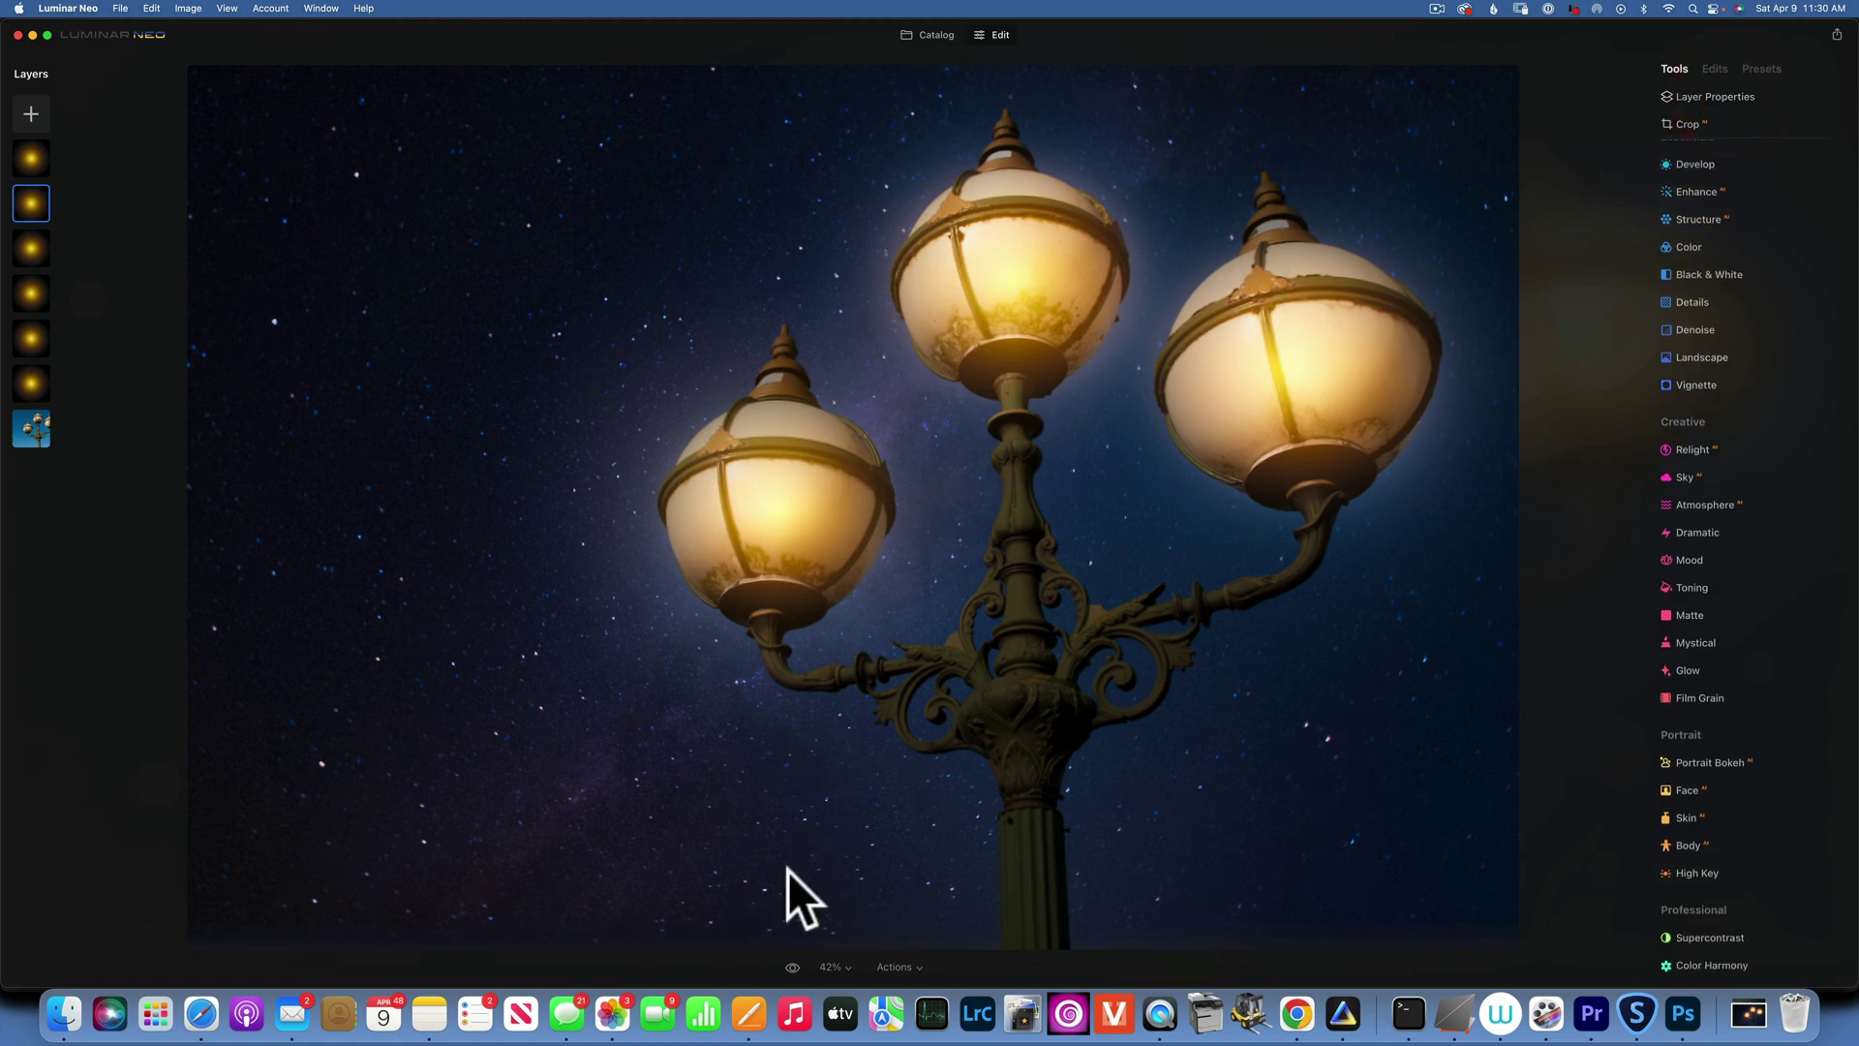
{"action": "left_click", "coordinate": [793, 966]}
{"action": "left_click", "coordinate": [793, 966]}
{"action": "left_click", "coordinate": [793, 966]}
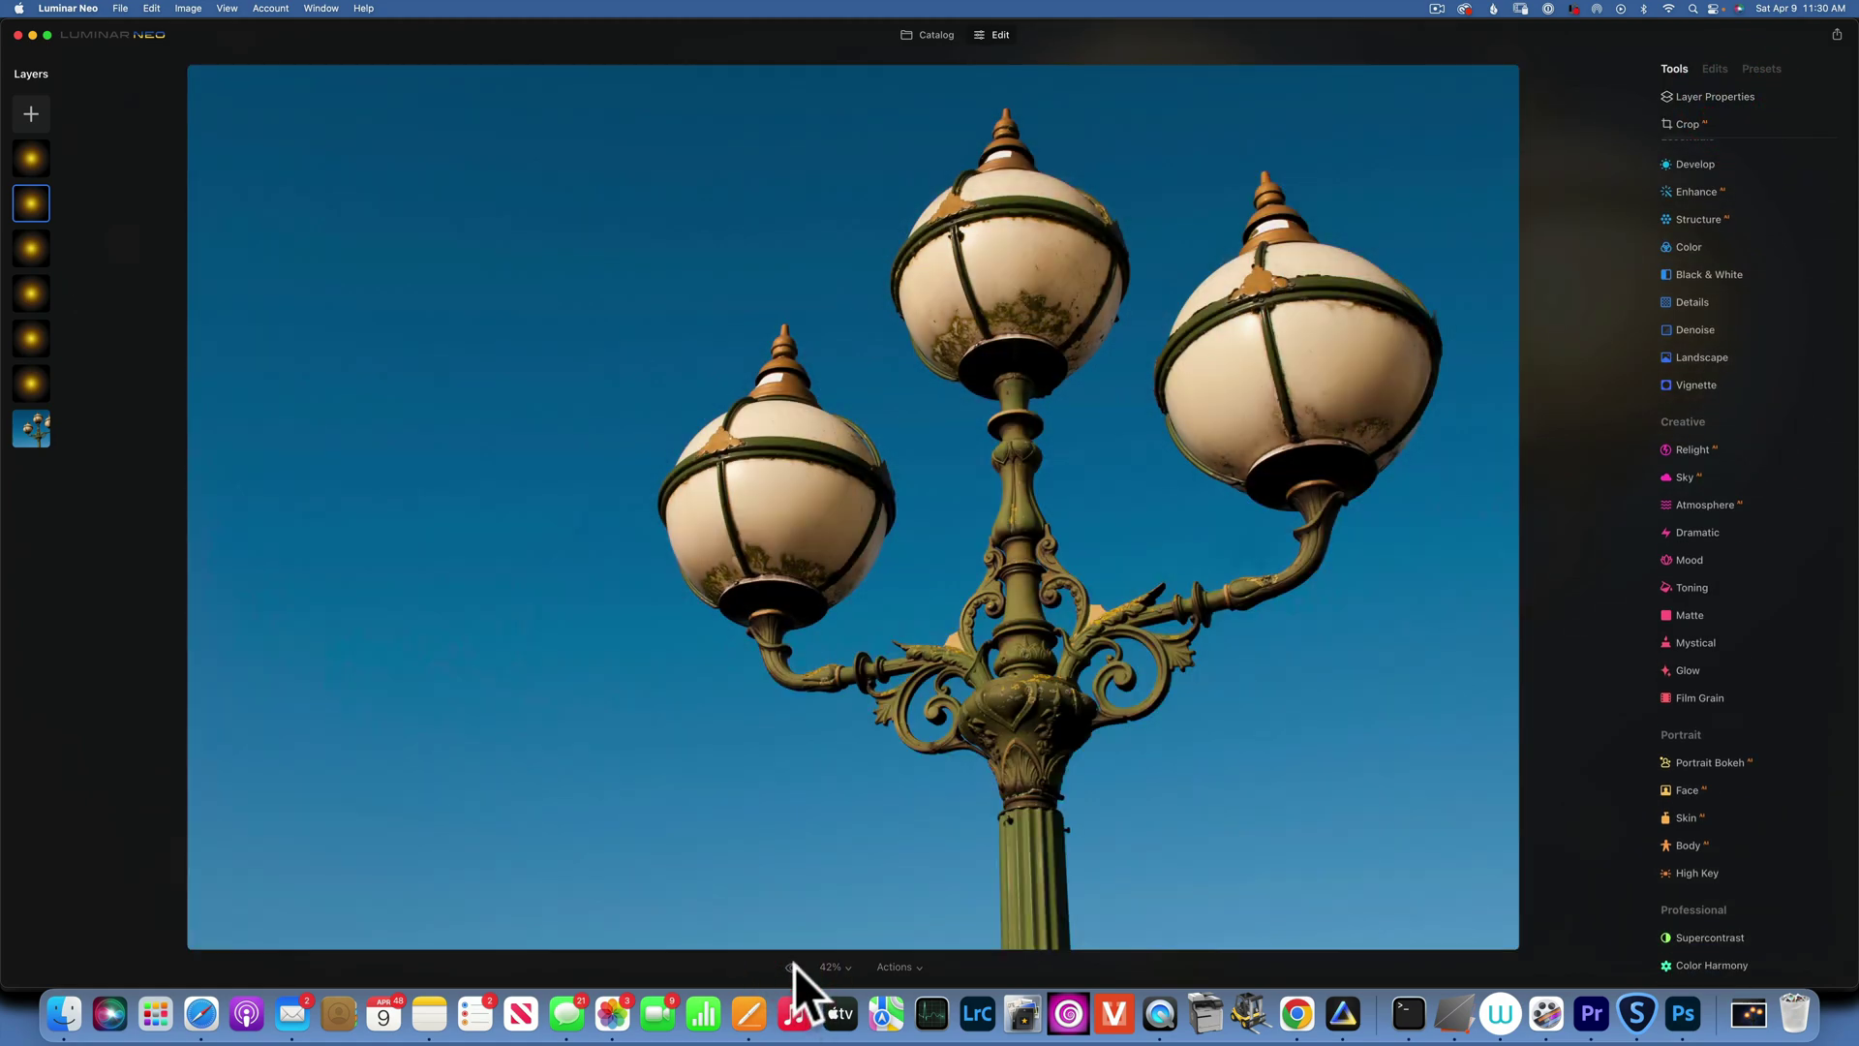
{"action": "left_click", "coordinate": [794, 966]}
{"action": "left_click", "coordinate": [793, 966]}
{"action": "left_click", "coordinate": [793, 966]}
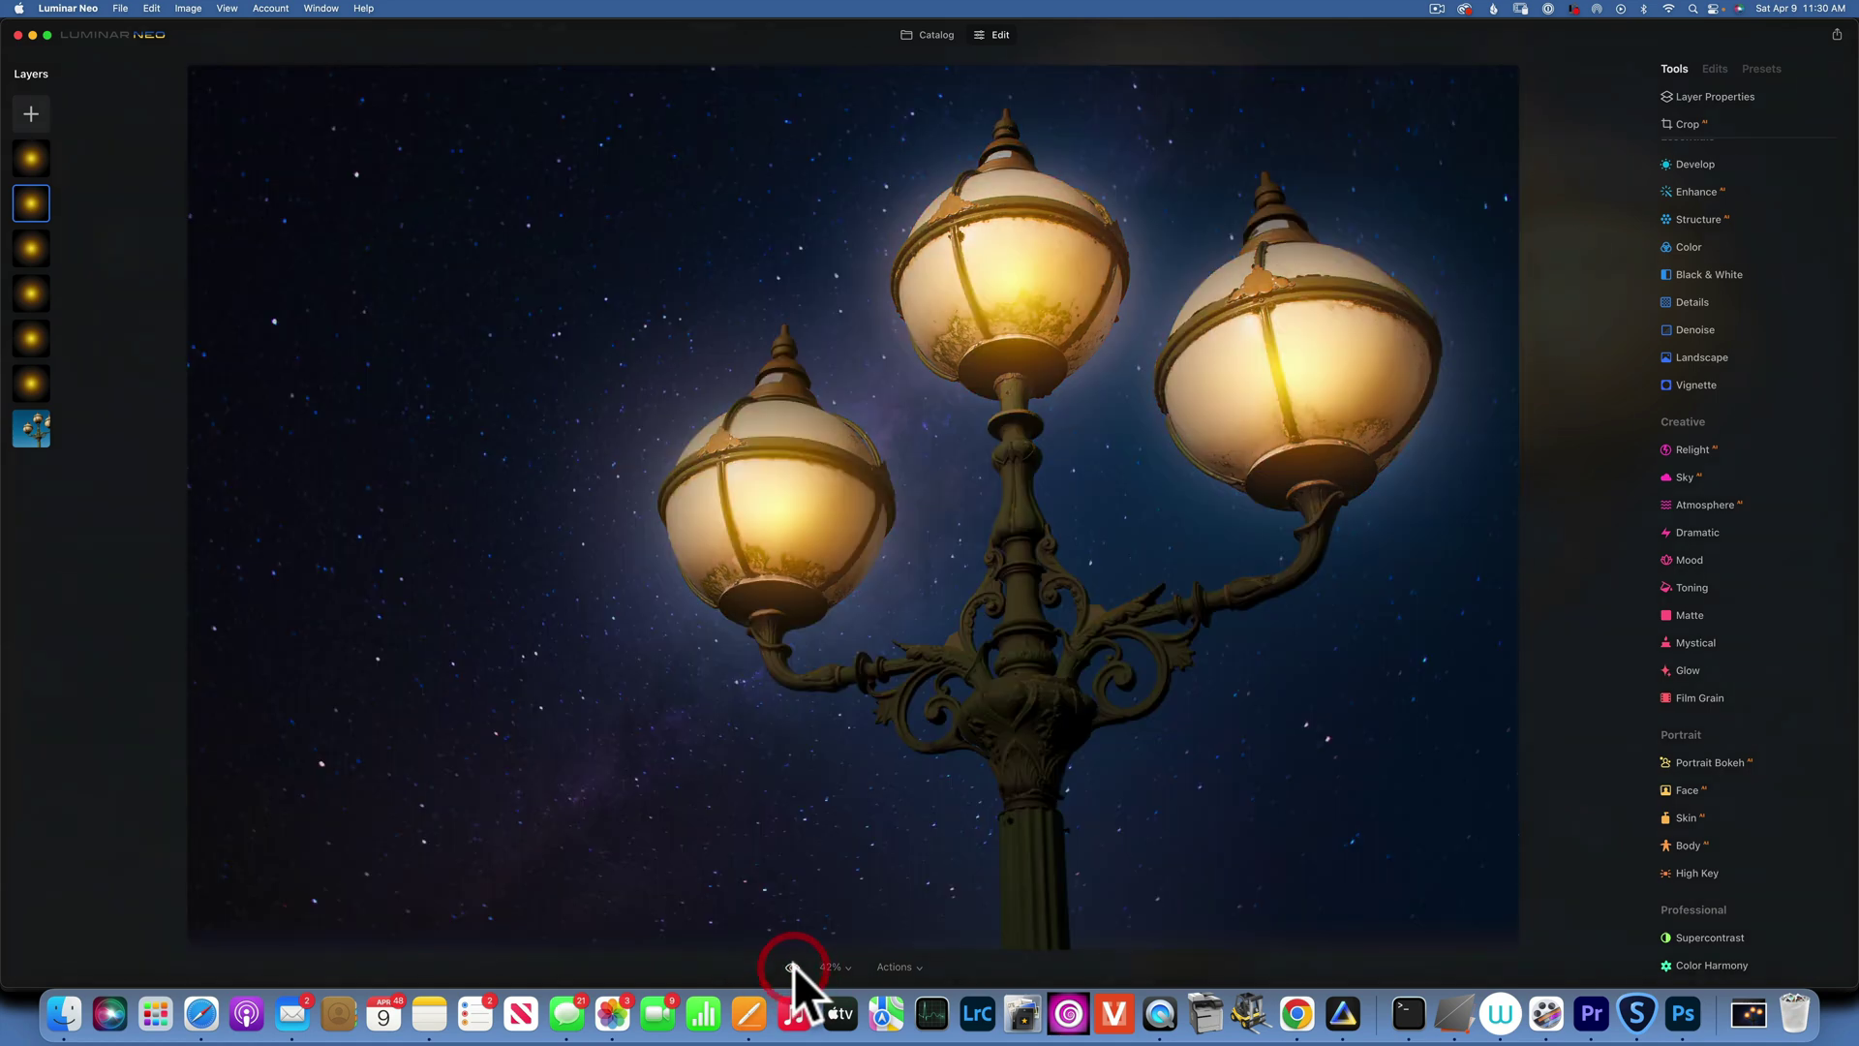
{"action": "left_click", "coordinate": [926, 33]}
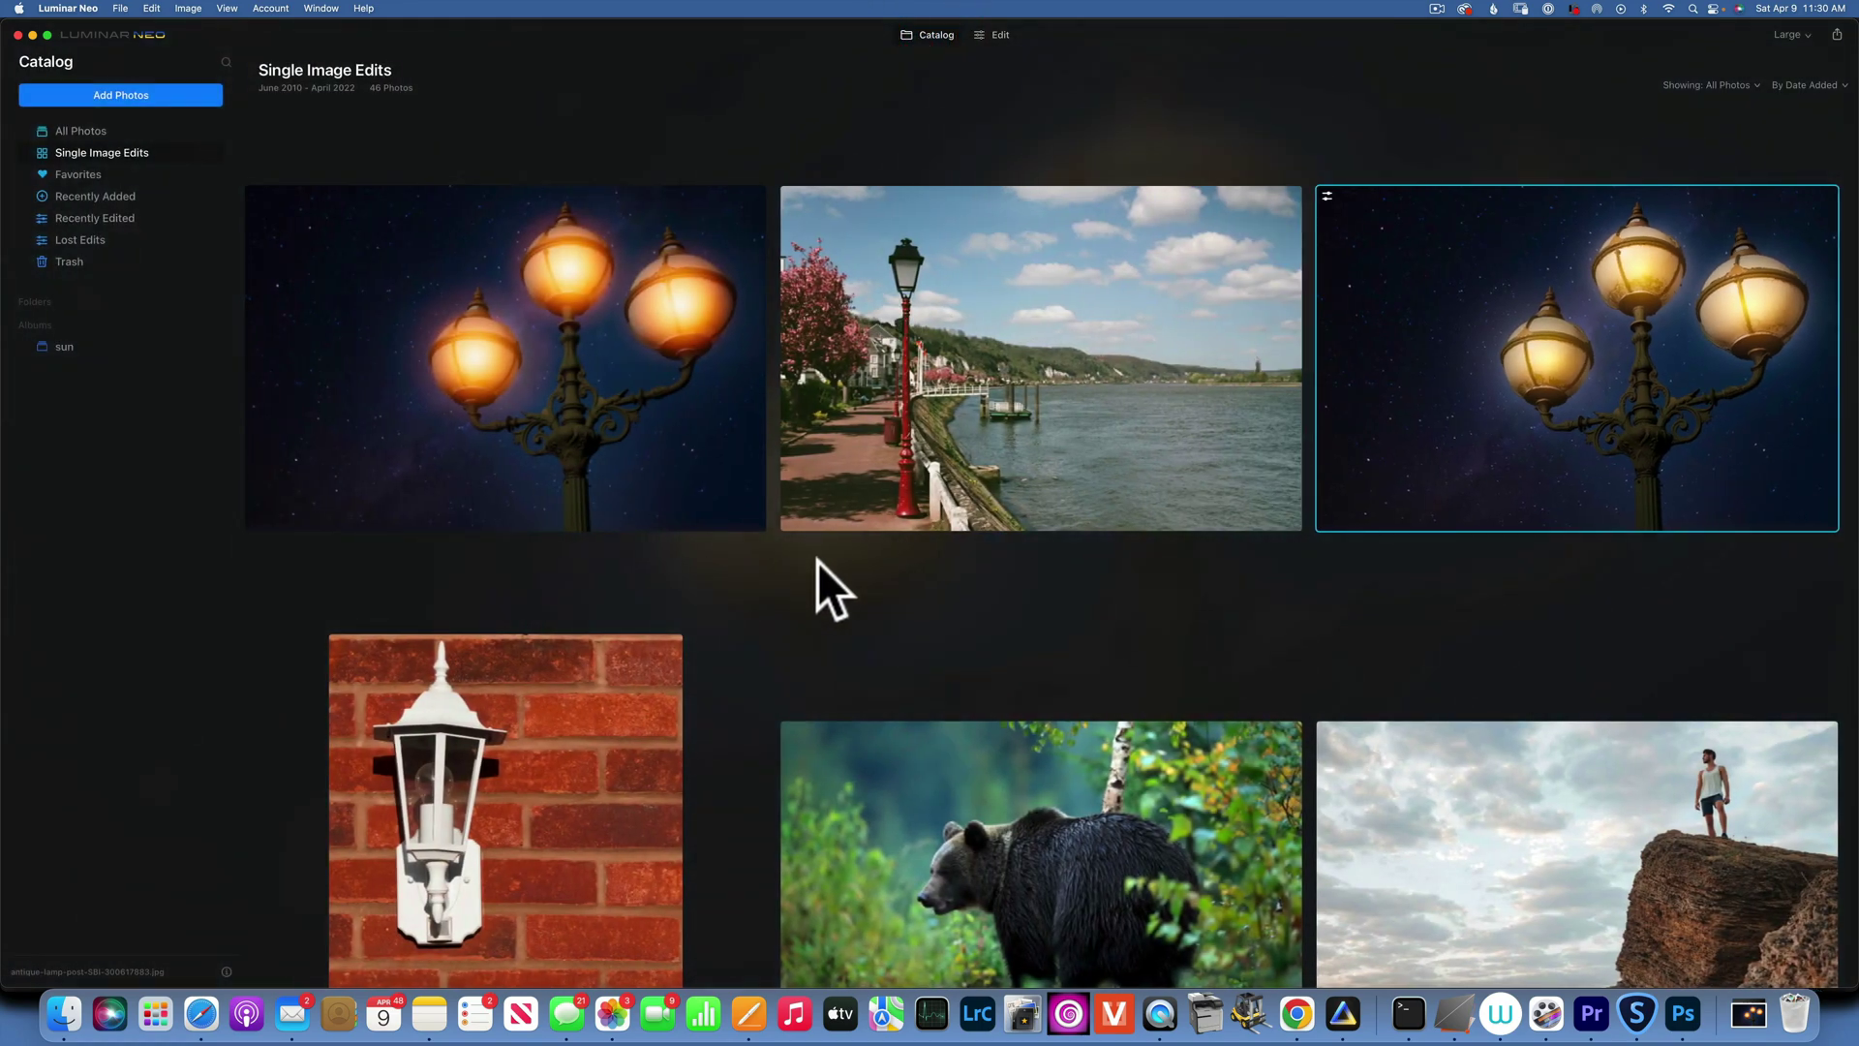
{"action": "double_click", "coordinate": [1636, 335]}
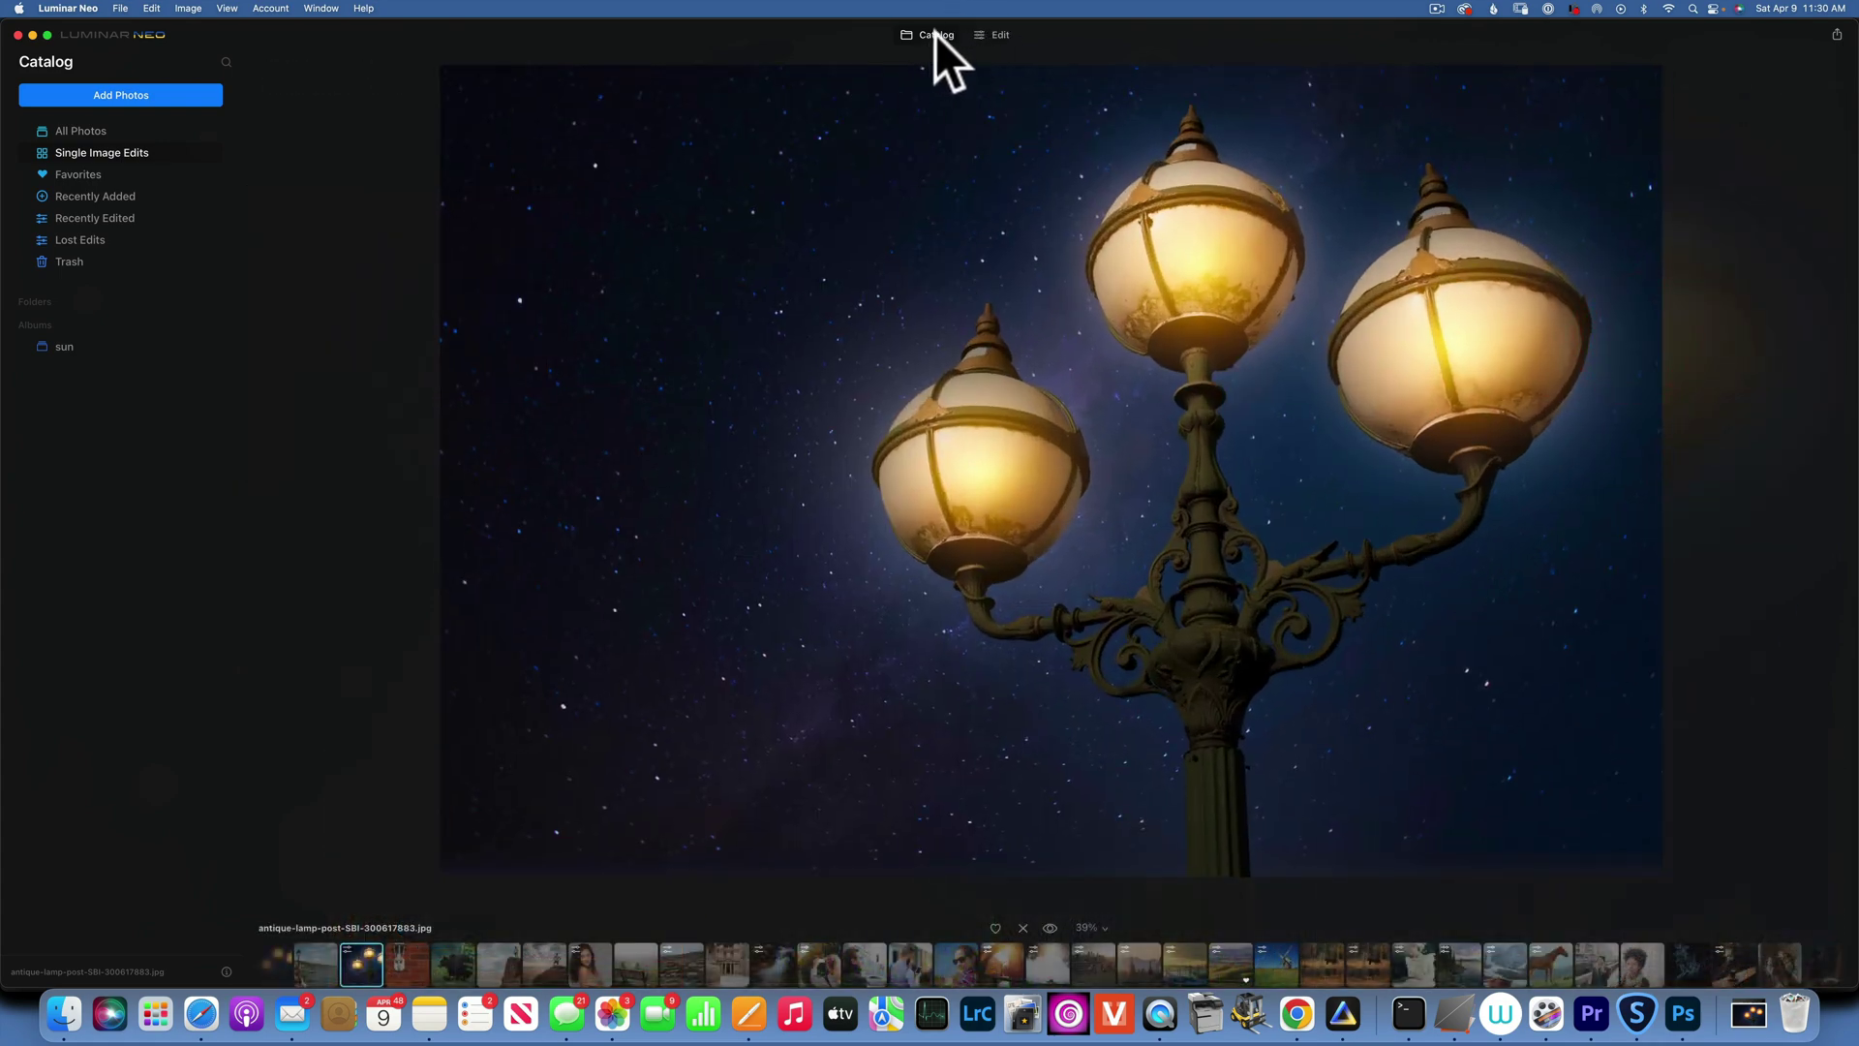
{"action": "left_click", "coordinate": [997, 34]}
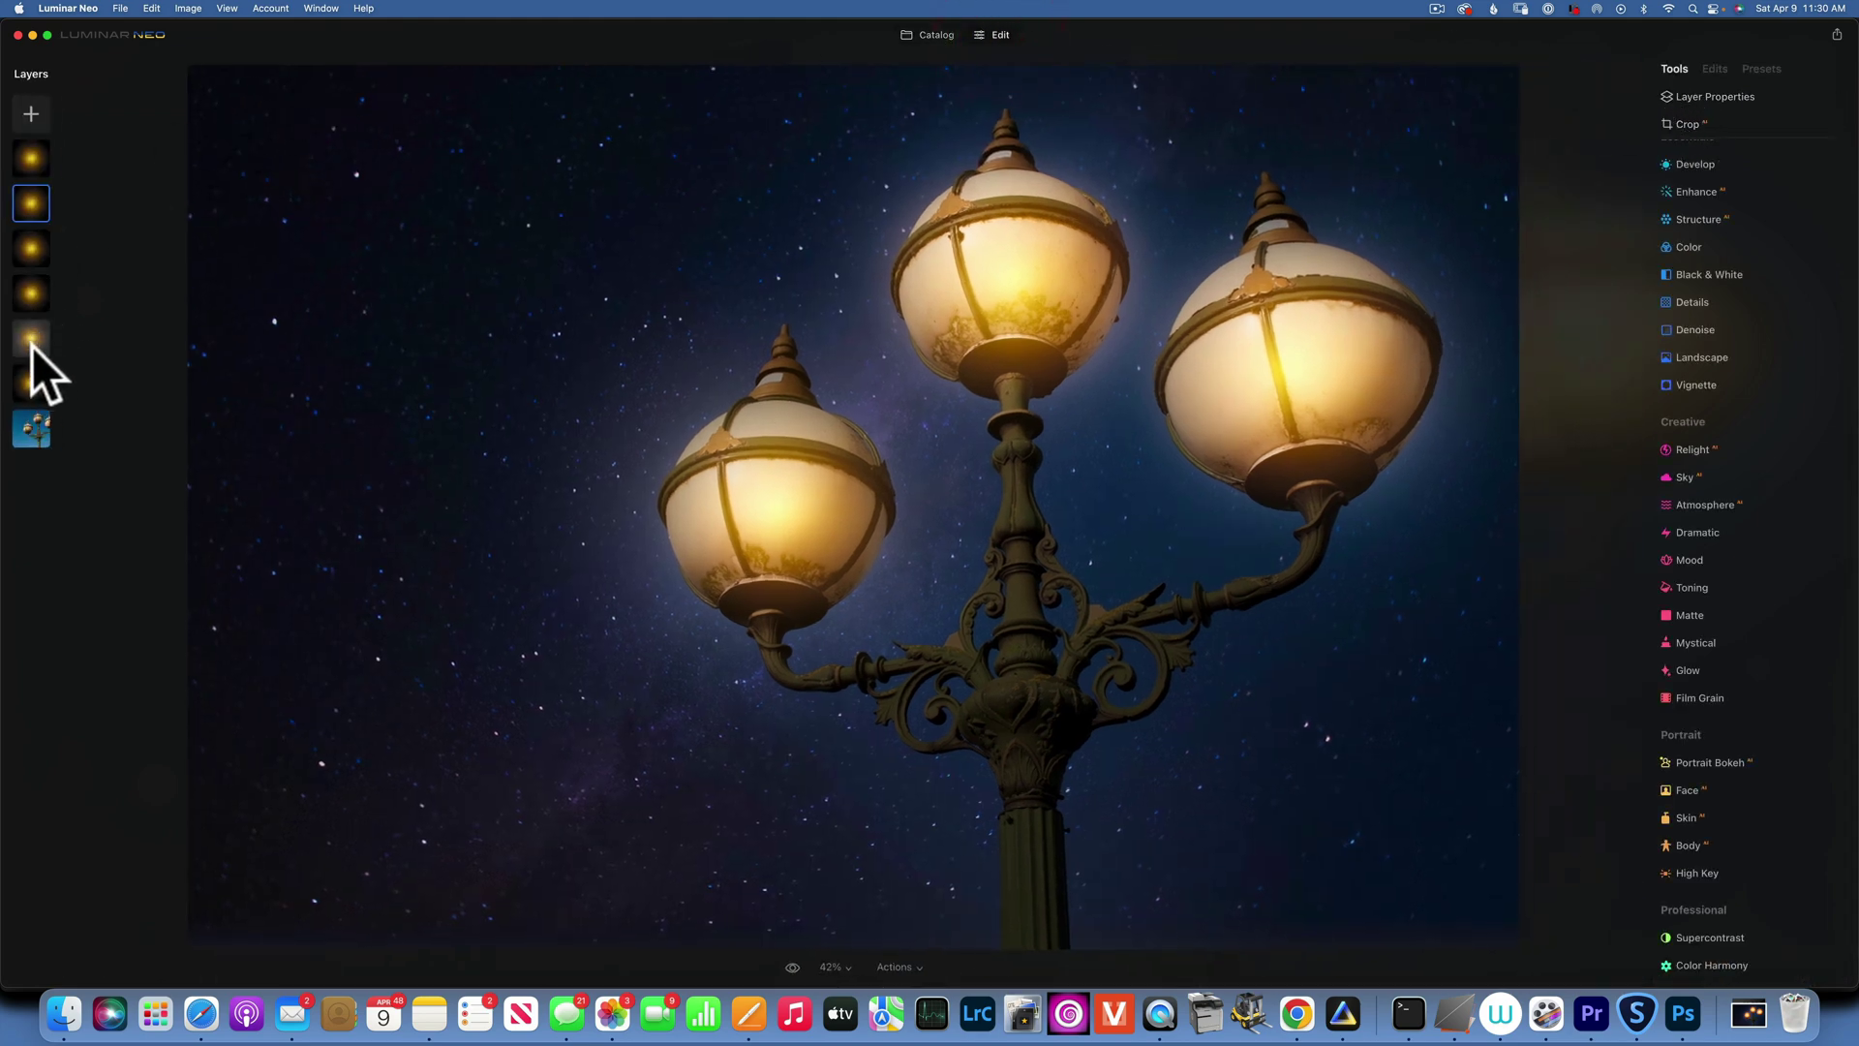
Step: Boost the sixth glow layer's saturation and shift its hue toward orange
{"action": "left_click", "coordinate": [37, 377]}
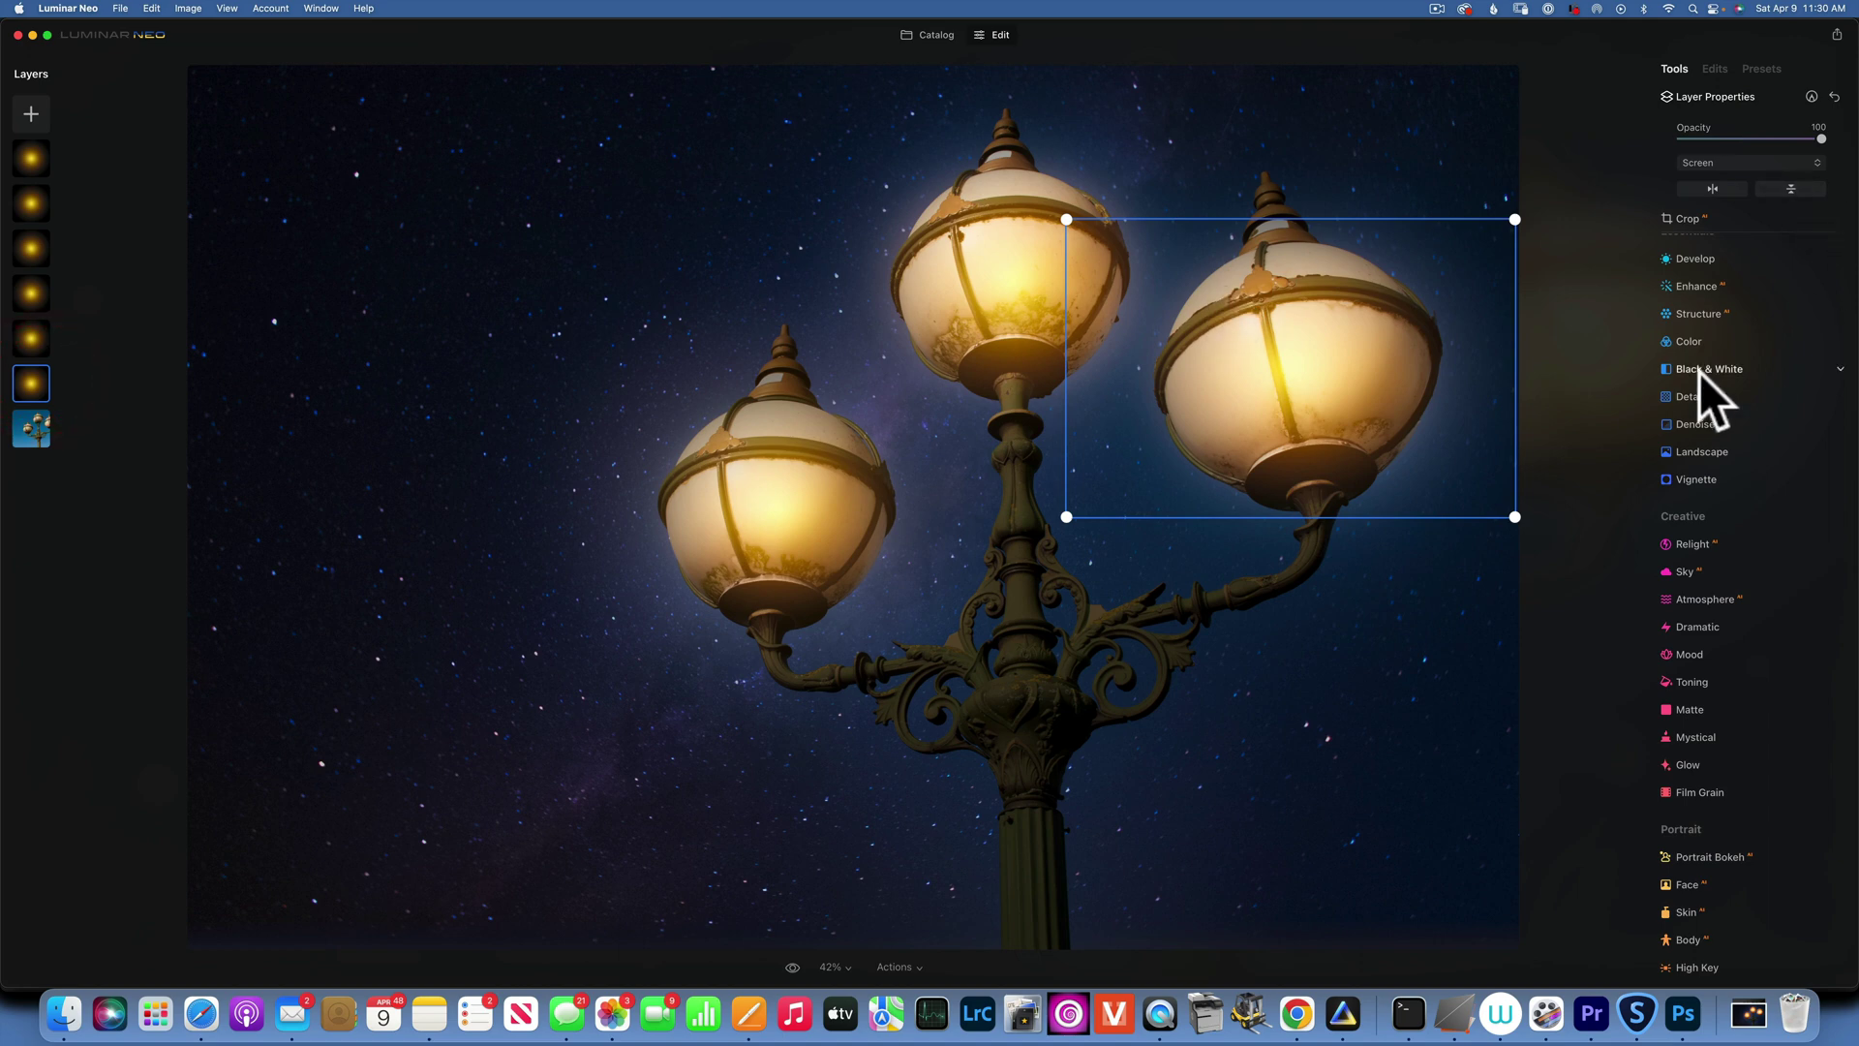
{"action": "left_click", "coordinate": [1692, 341]}
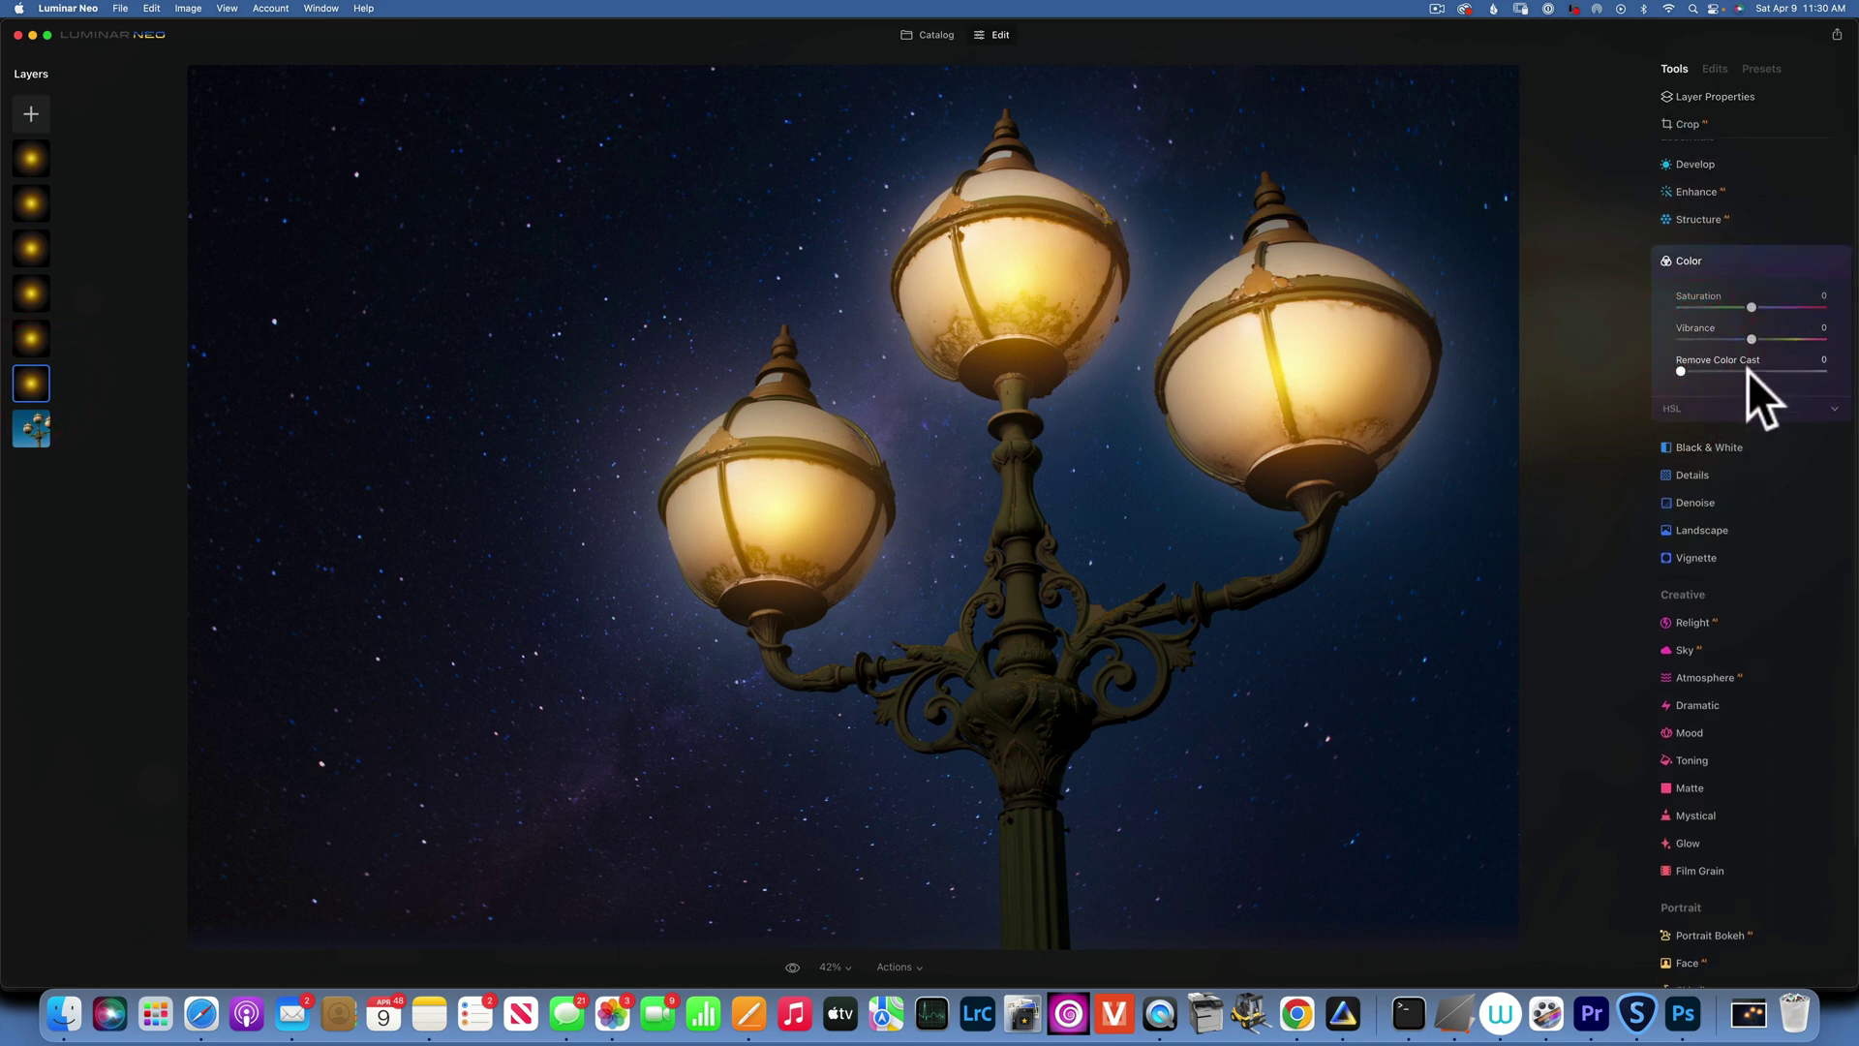
{"action": "left_click_drag", "start_coordinate": [1751, 304], "coordinate": [1830, 308]}
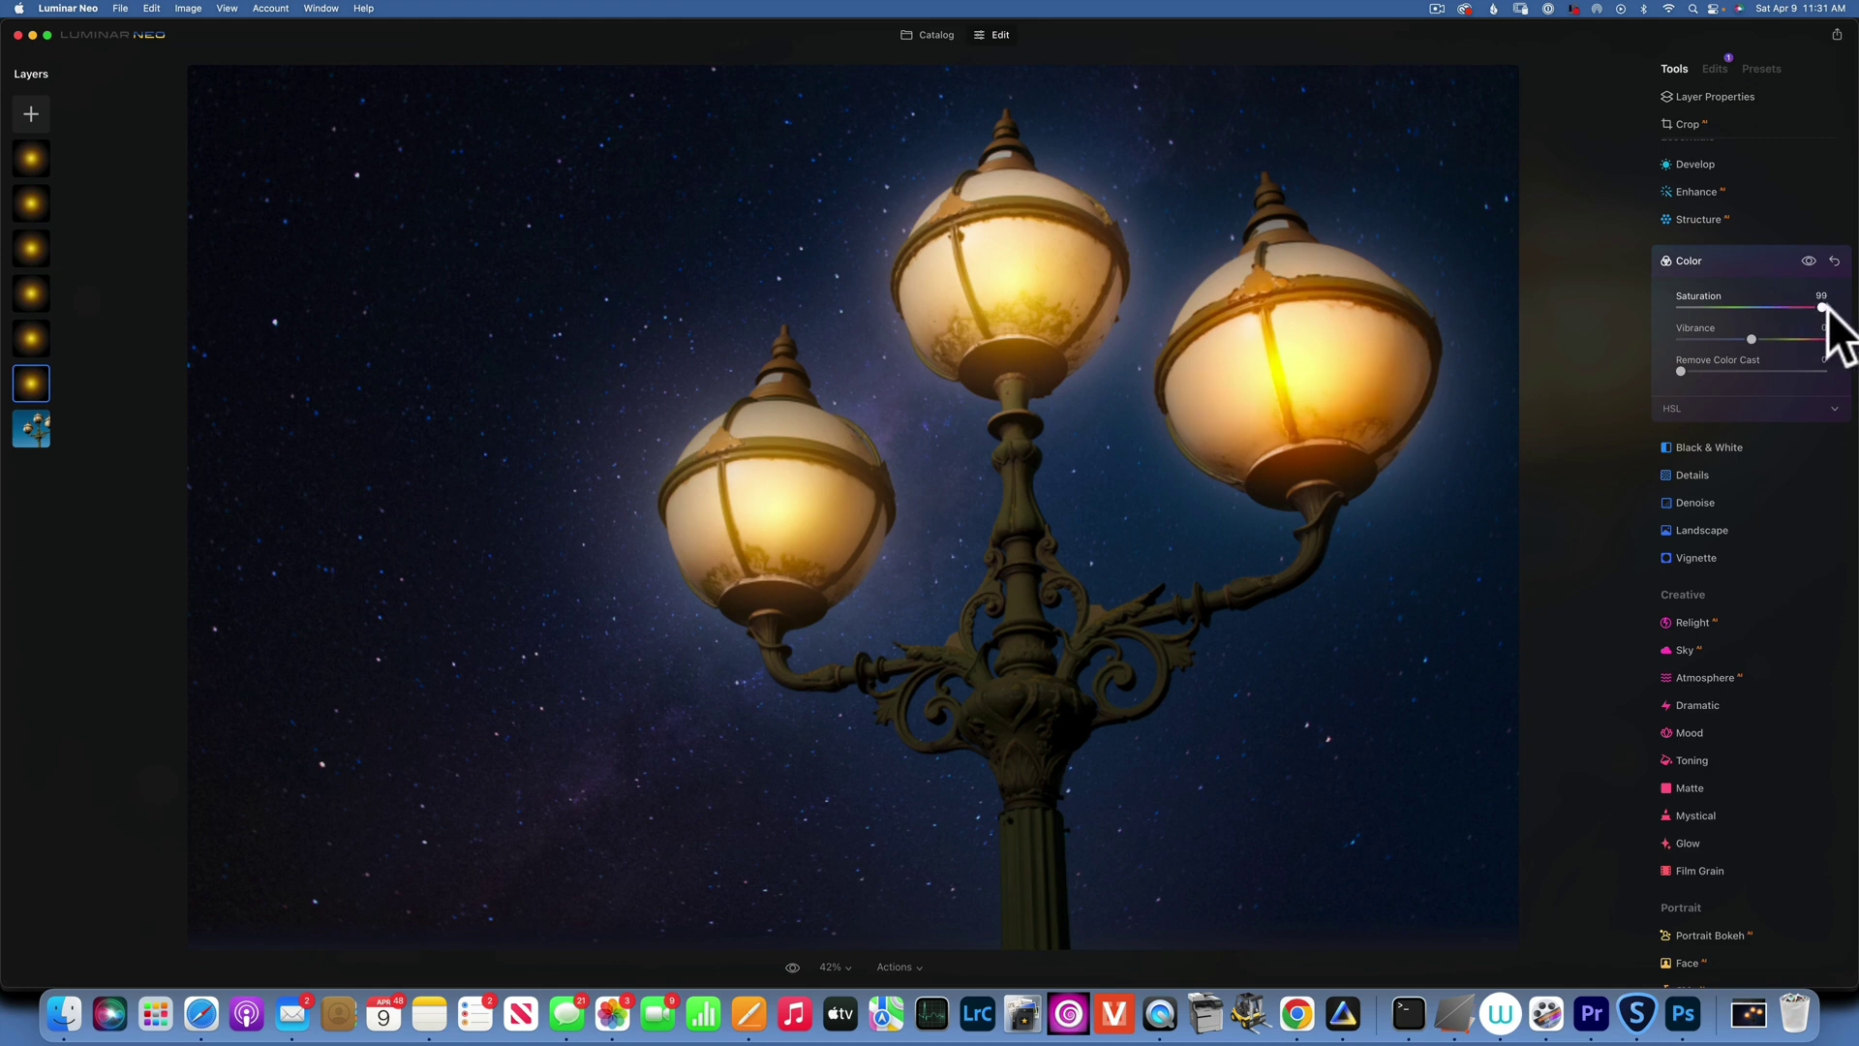
{"action": "left_click", "coordinate": [1722, 411]}
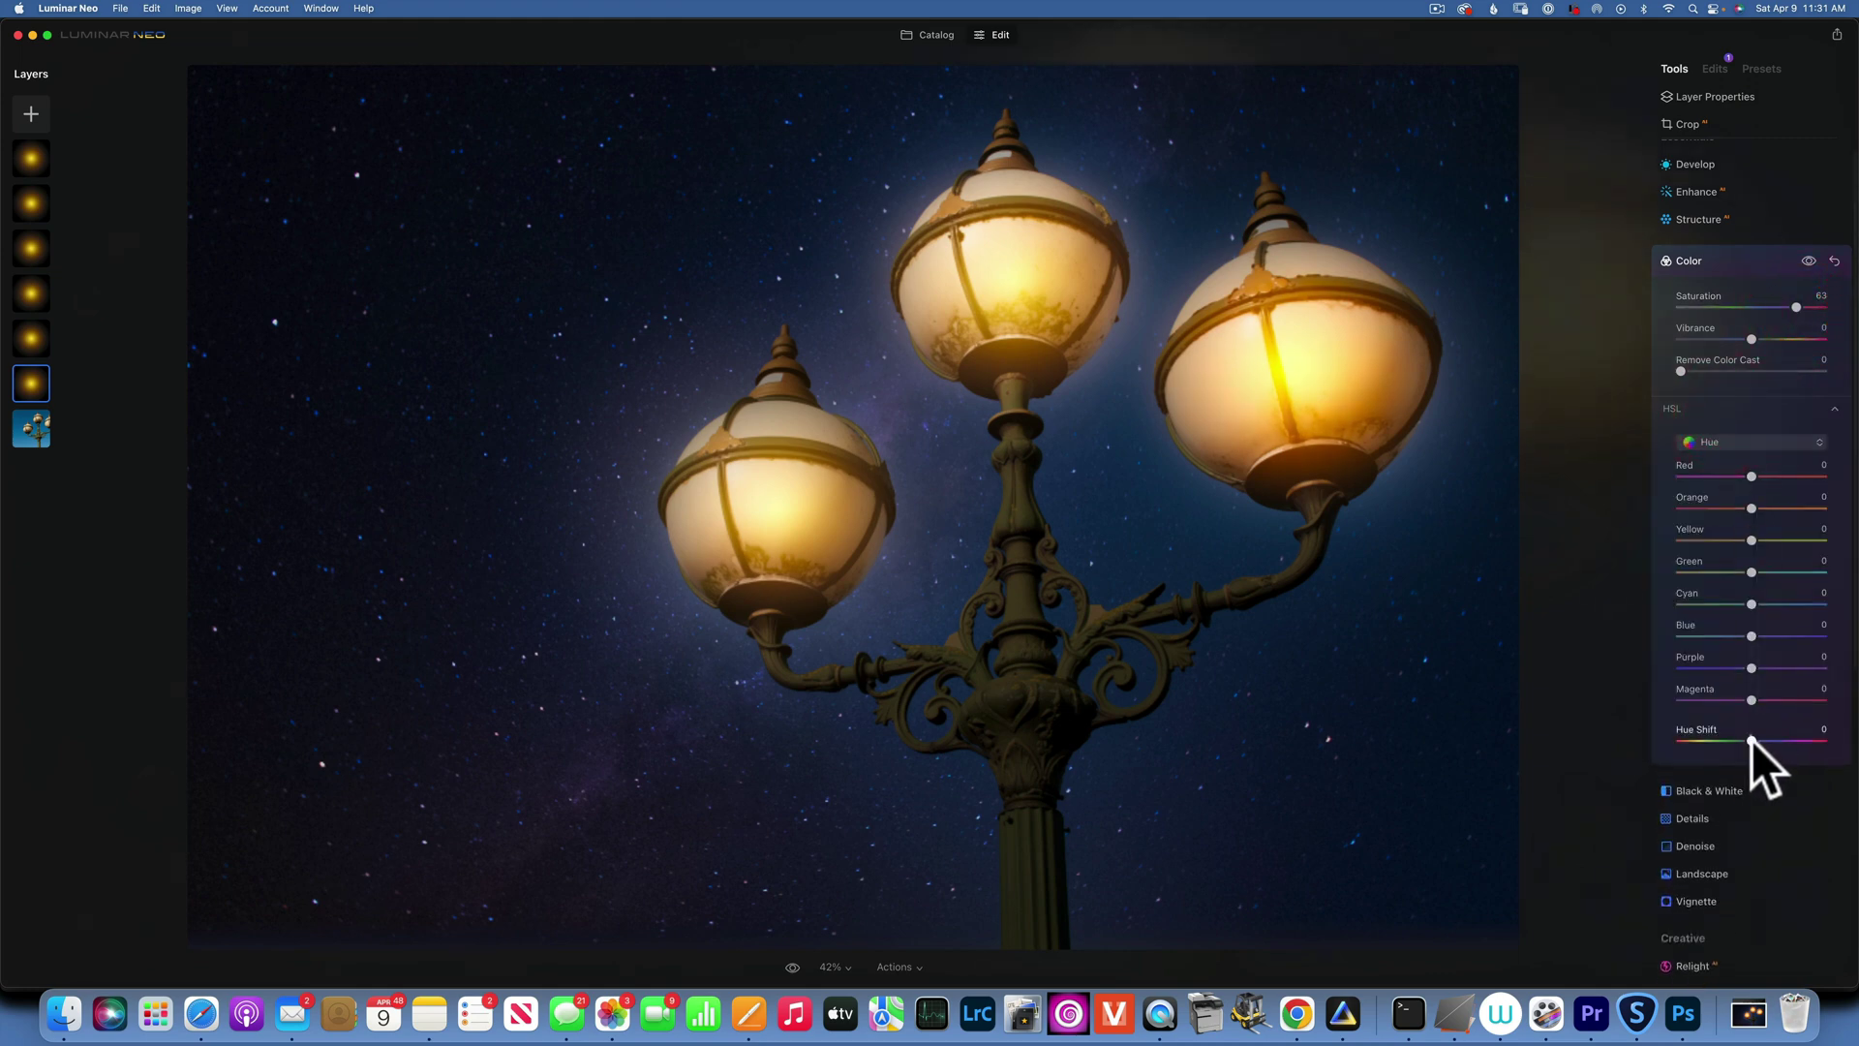
{"action": "mouse_move", "coordinate": [1752, 740]}
{"action": "left_mouse_down"}
{"action": "mouse_move", "coordinate": [1717, 740]}
{"action": "mouse_move", "coordinate": [1762, 740]}
{"action": "mouse_move", "coordinate": [1743, 740]}
{"action": "left_mouse_up"}
{"action": "left_click", "coordinate": [1719, 259]}
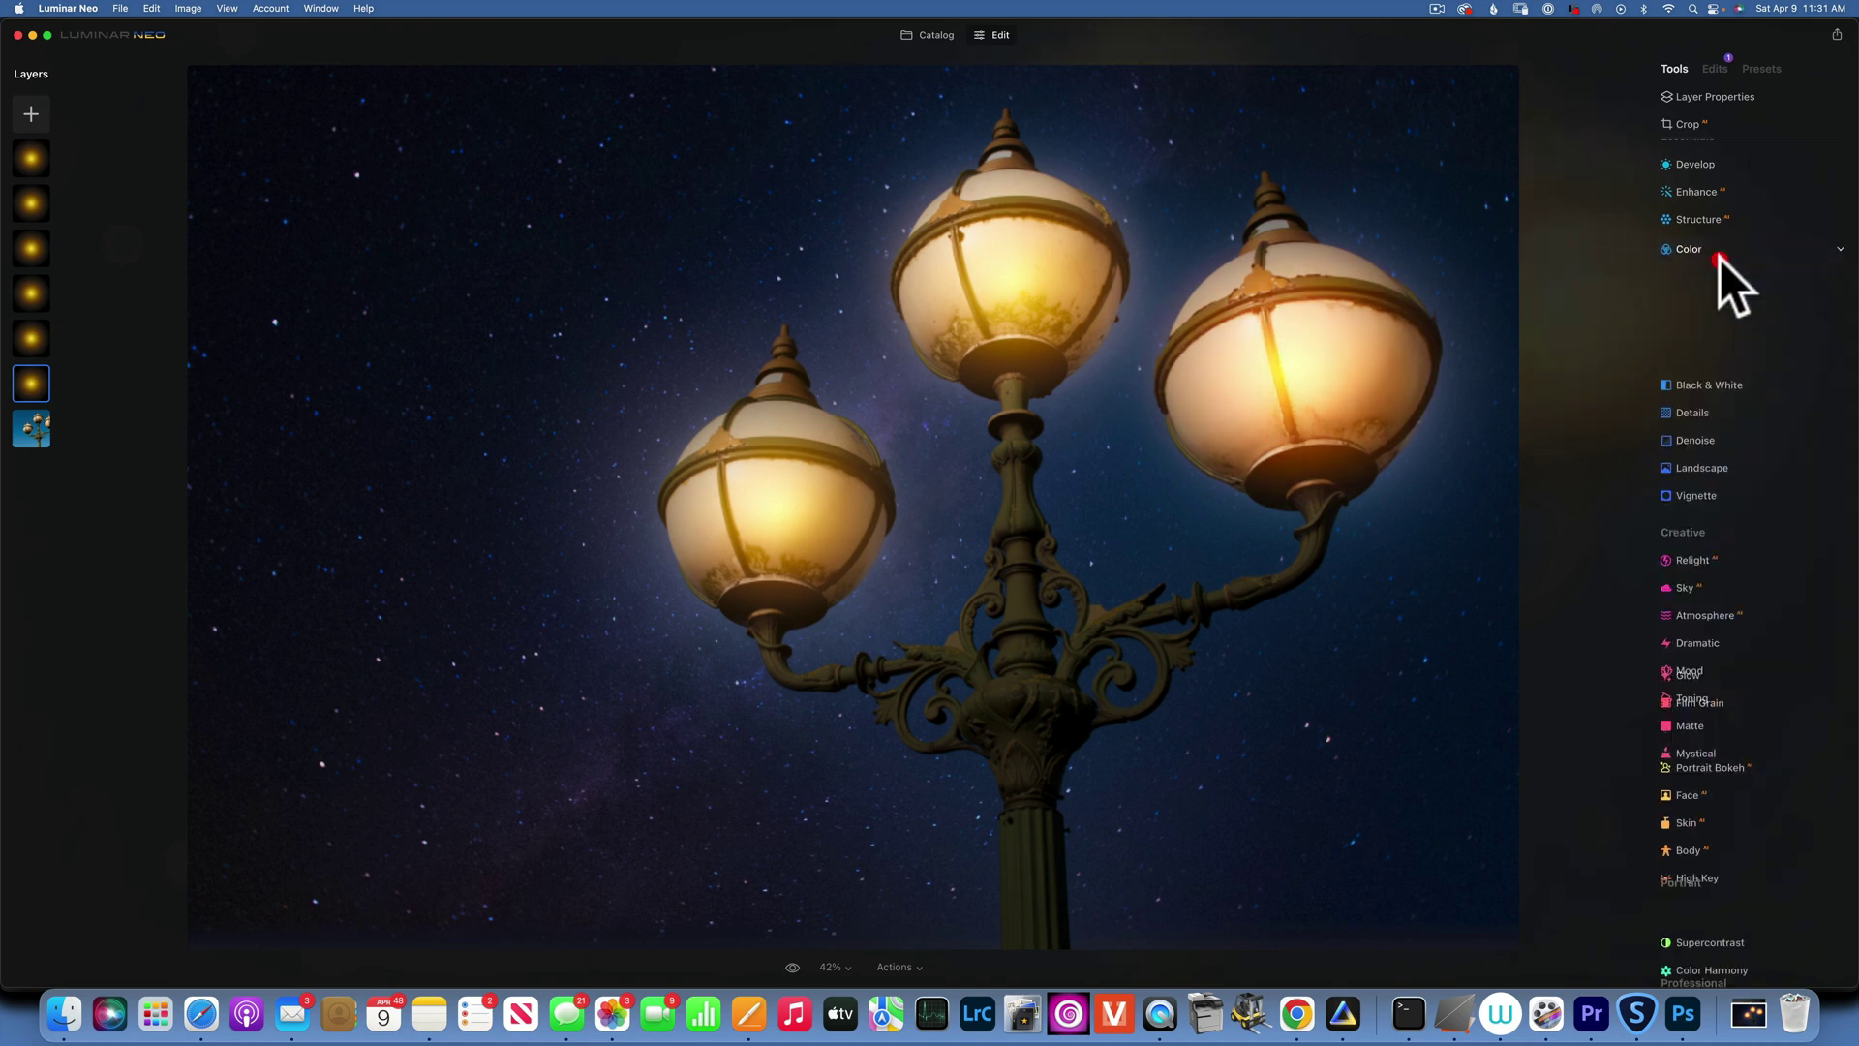
Step: Nudge the glow layer's Develop Exposure to 0.08 and collapse the Develop panel
{"action": "left_click", "coordinate": [1694, 159]}
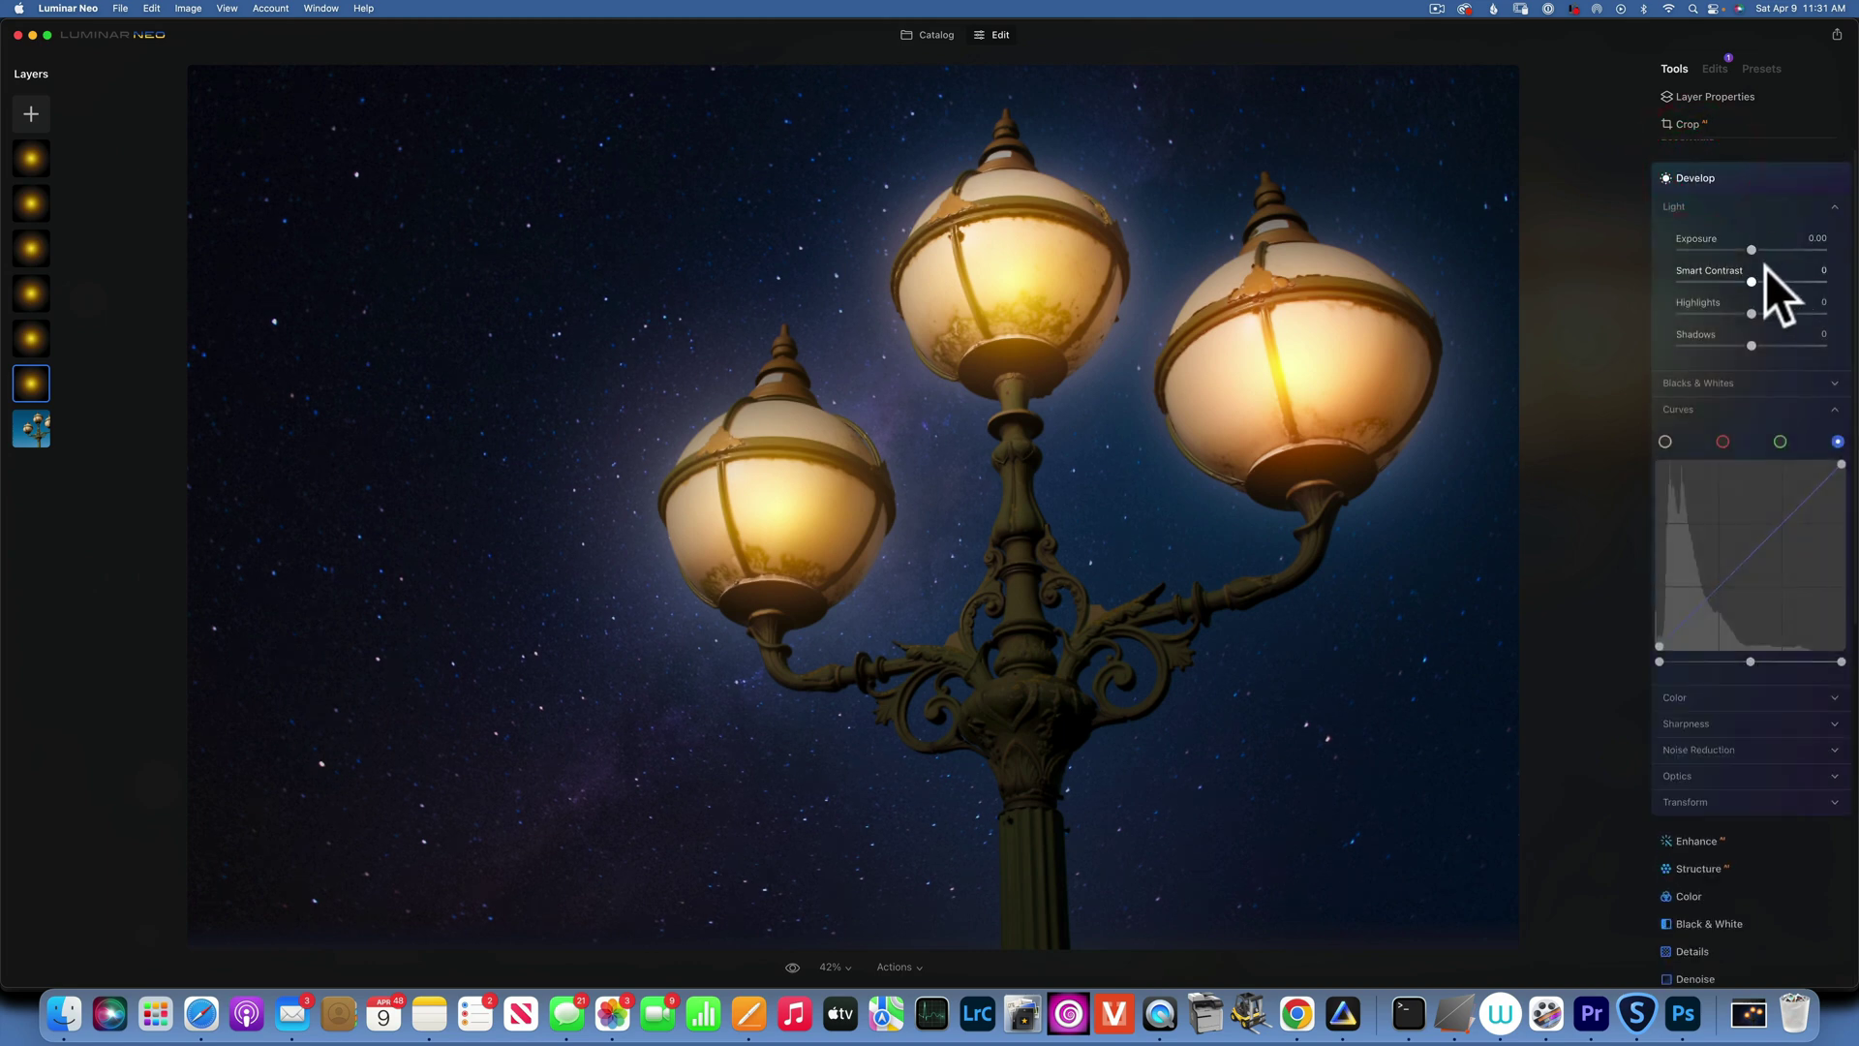
{"action": "mouse_move", "coordinate": [1755, 248]}
{"action": "left_mouse_down"}
{"action": "mouse_move", "coordinate": [1795, 248]}
{"action": "mouse_move", "coordinate": [1756, 242]}
{"action": "left_mouse_up"}
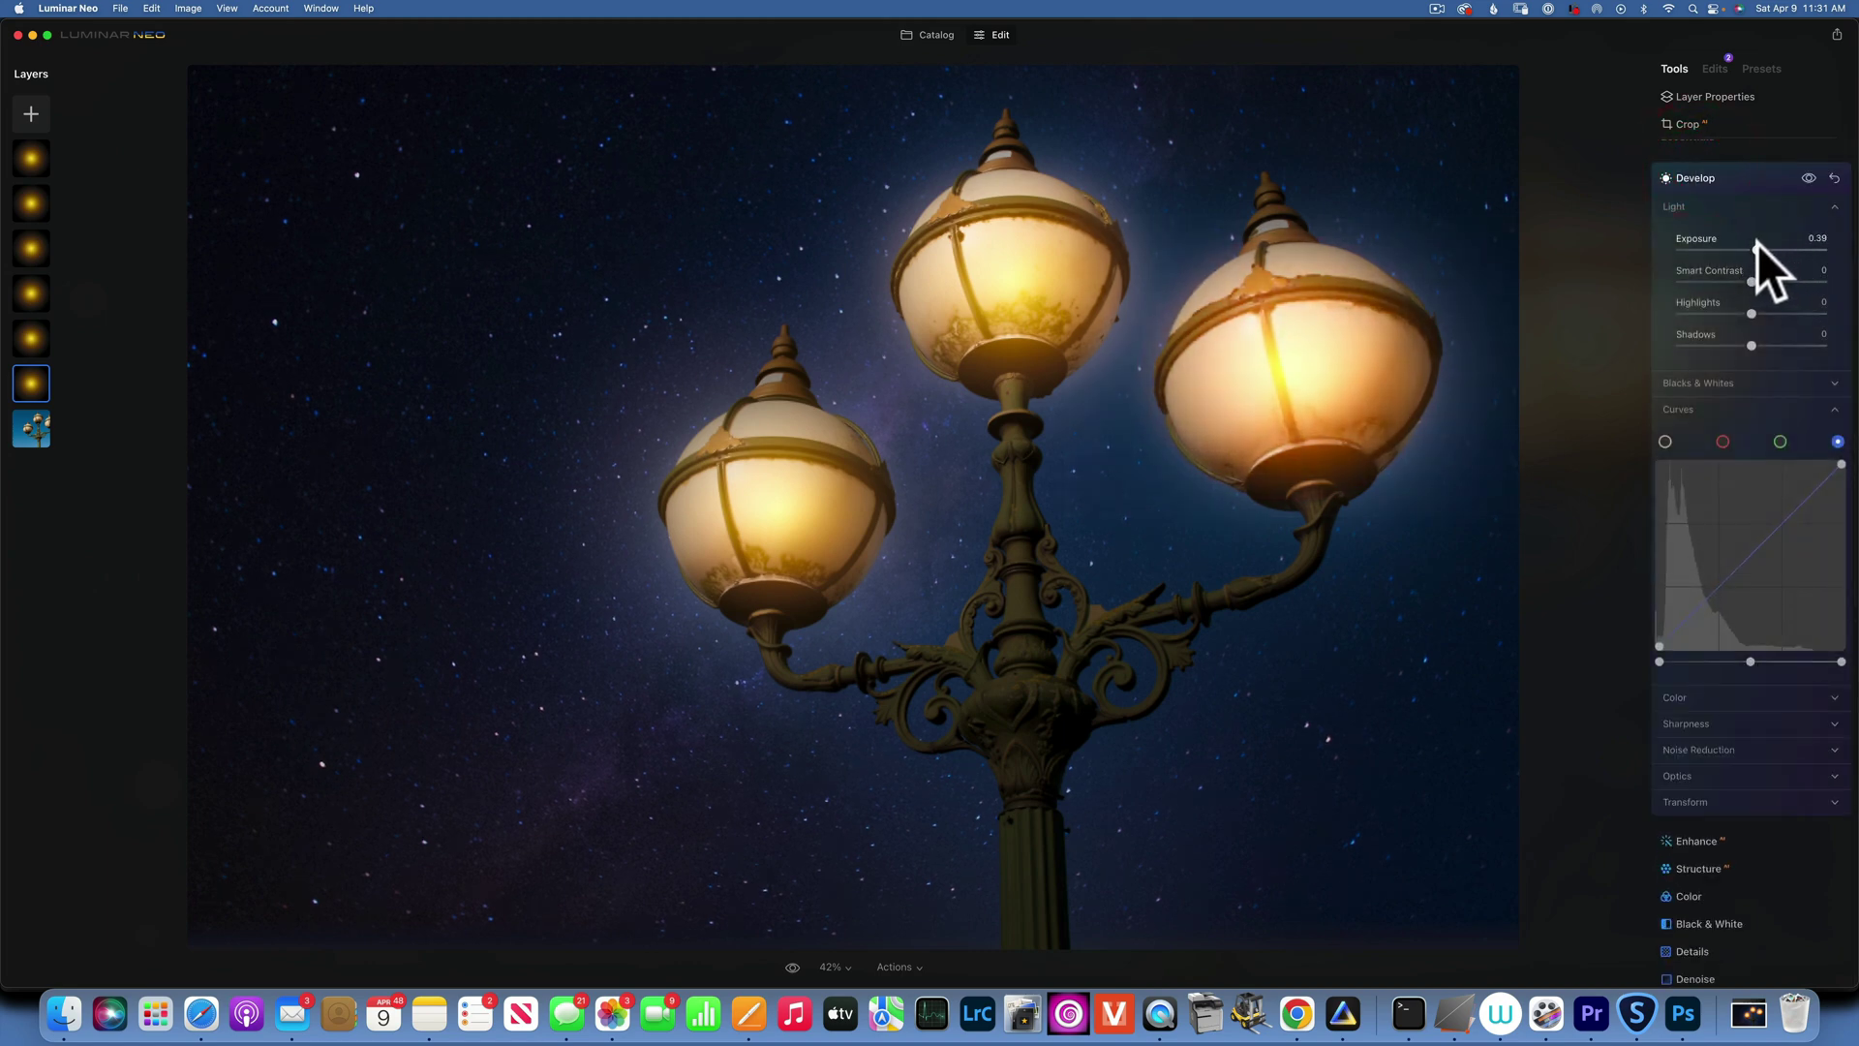
{"action": "left_click_drag", "start_coordinate": [1751, 242], "coordinate": [1752, 244]}
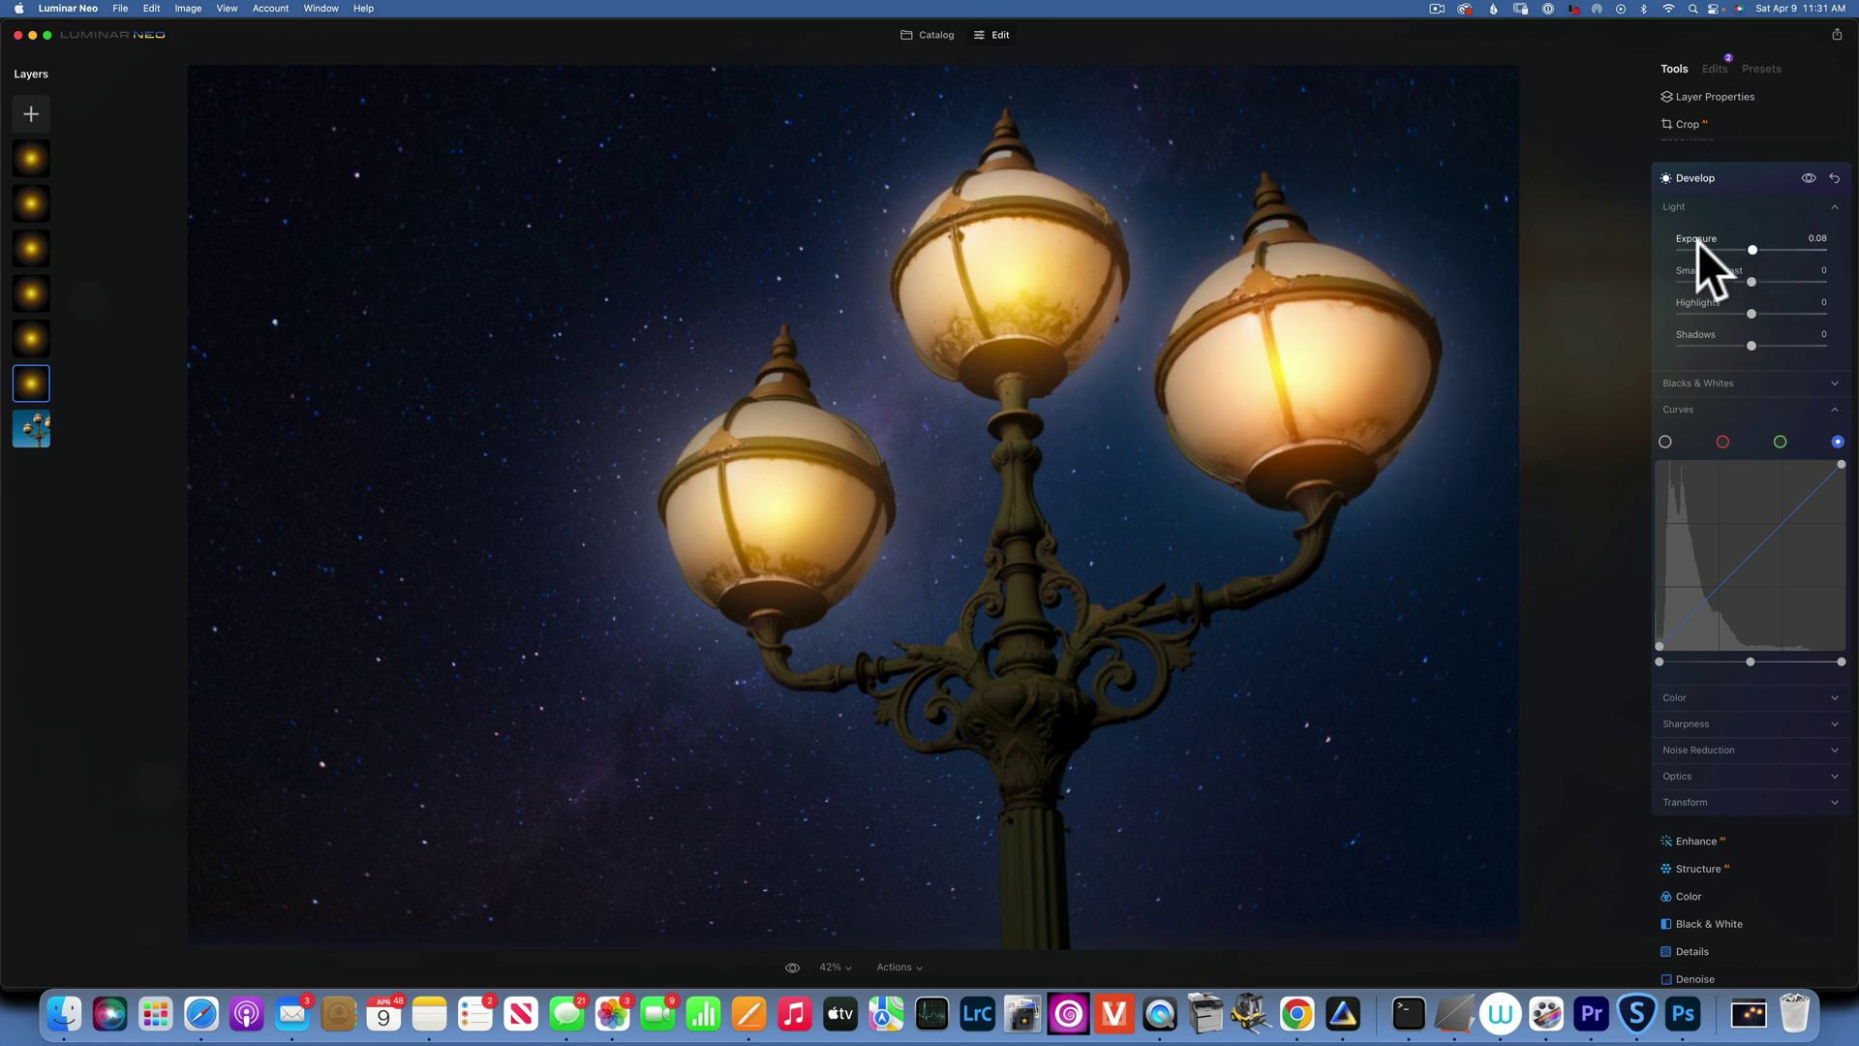
{"action": "left_click", "coordinate": [1700, 177]}
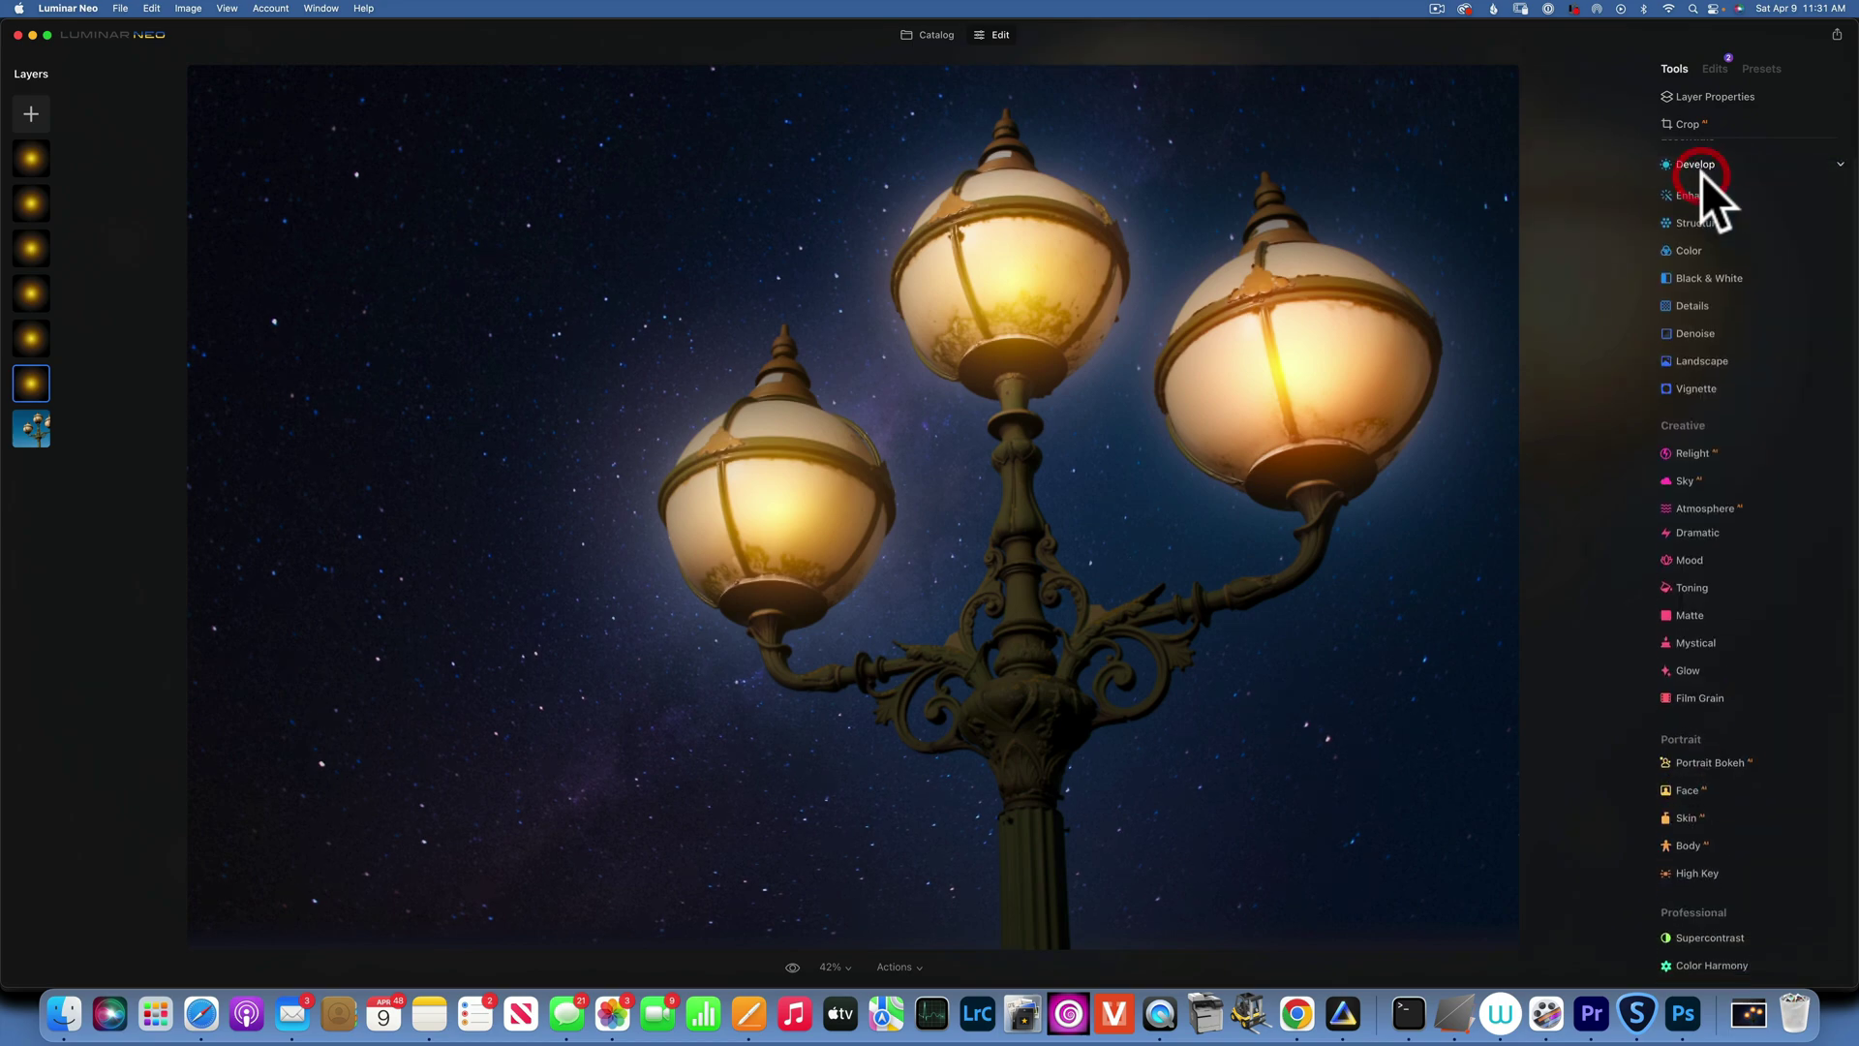
Step: Open wall-lamp-SBI-300620132.jpg, the white lantern on red brick, from the Catalog for editing
{"action": "left_click", "coordinate": [931, 38]}
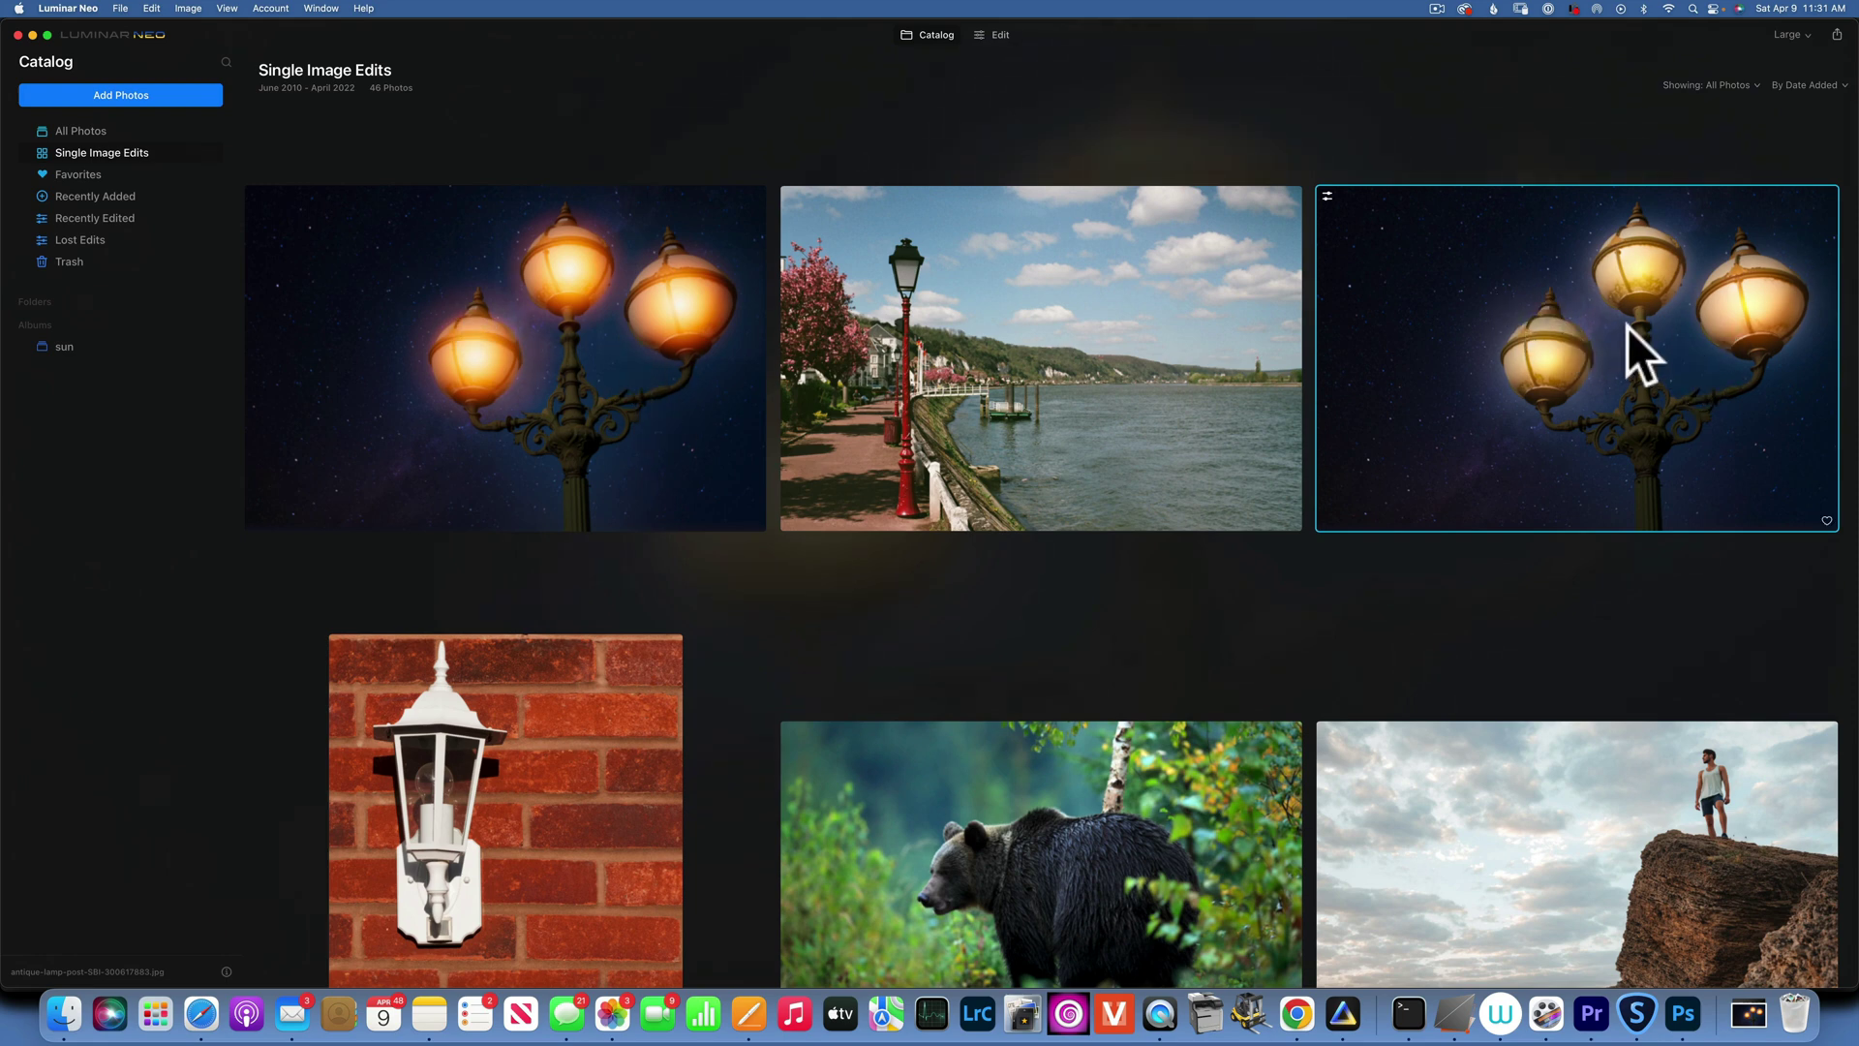
{"action": "double_click", "coordinate": [558, 792]}
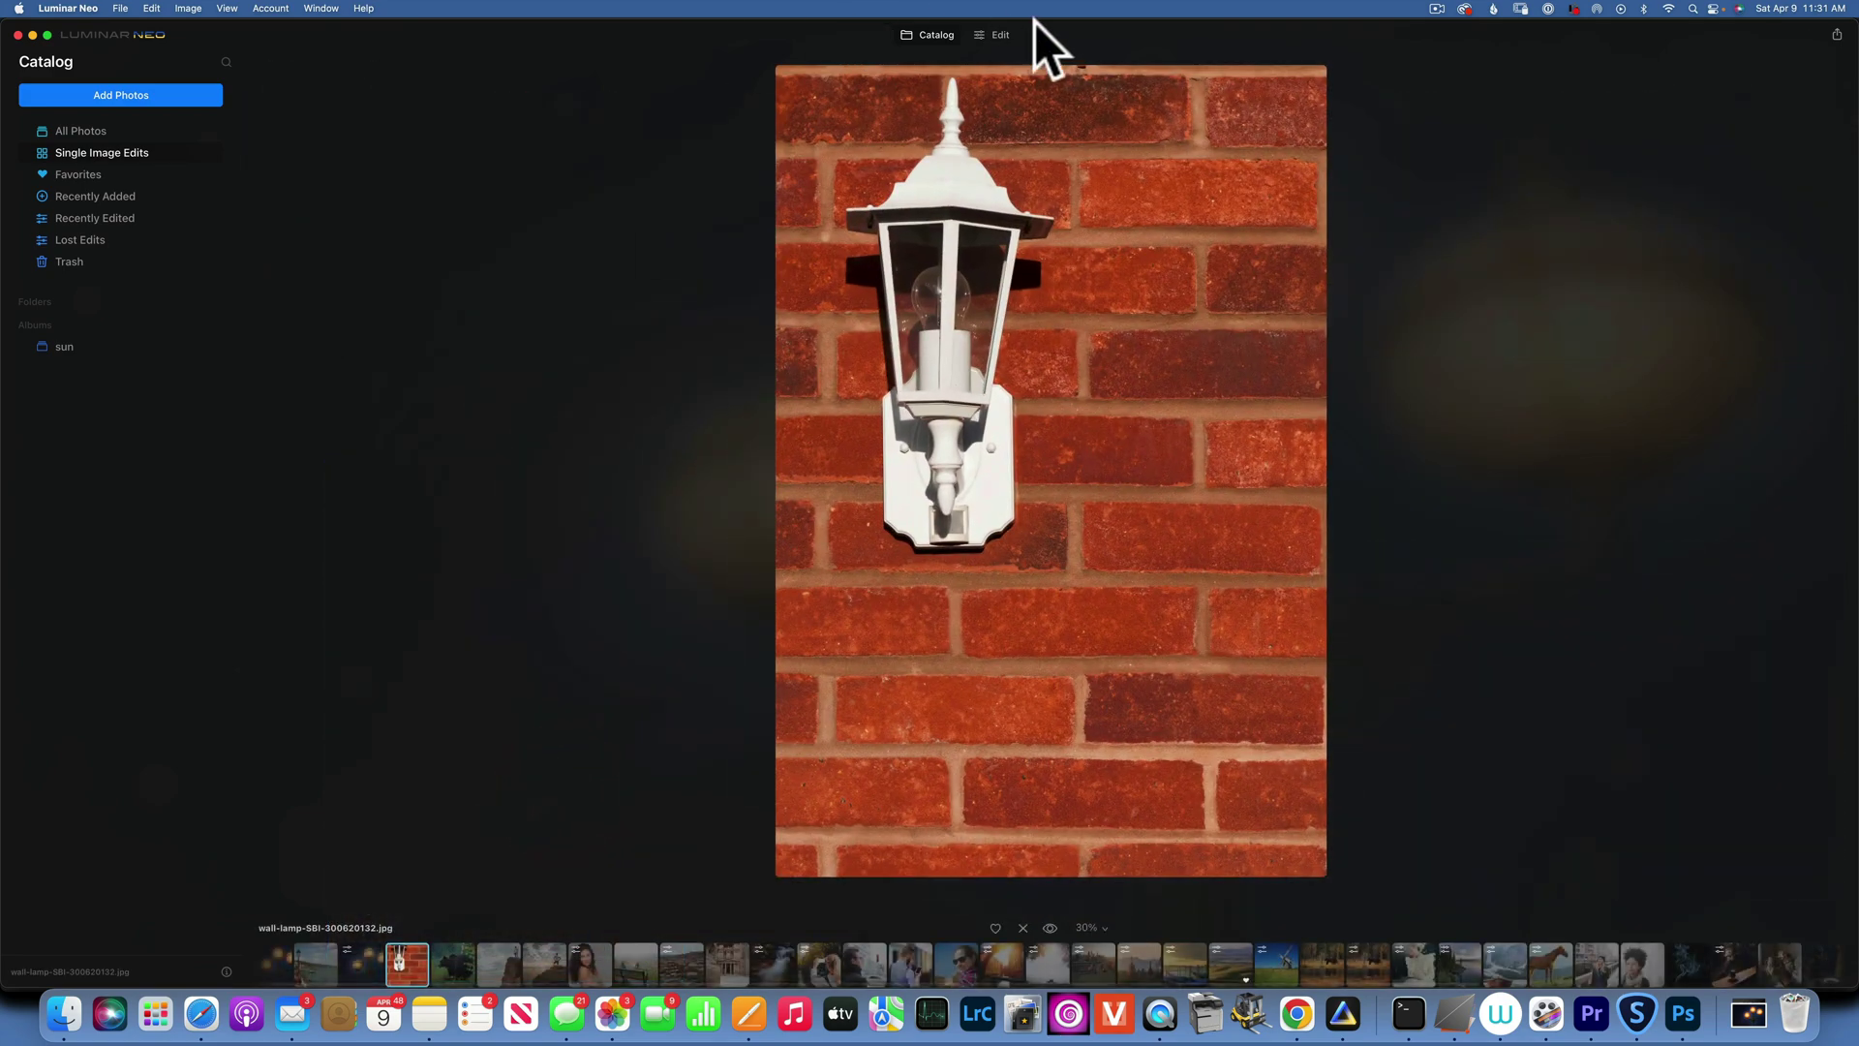
{"action": "left_click", "coordinate": [1002, 35]}
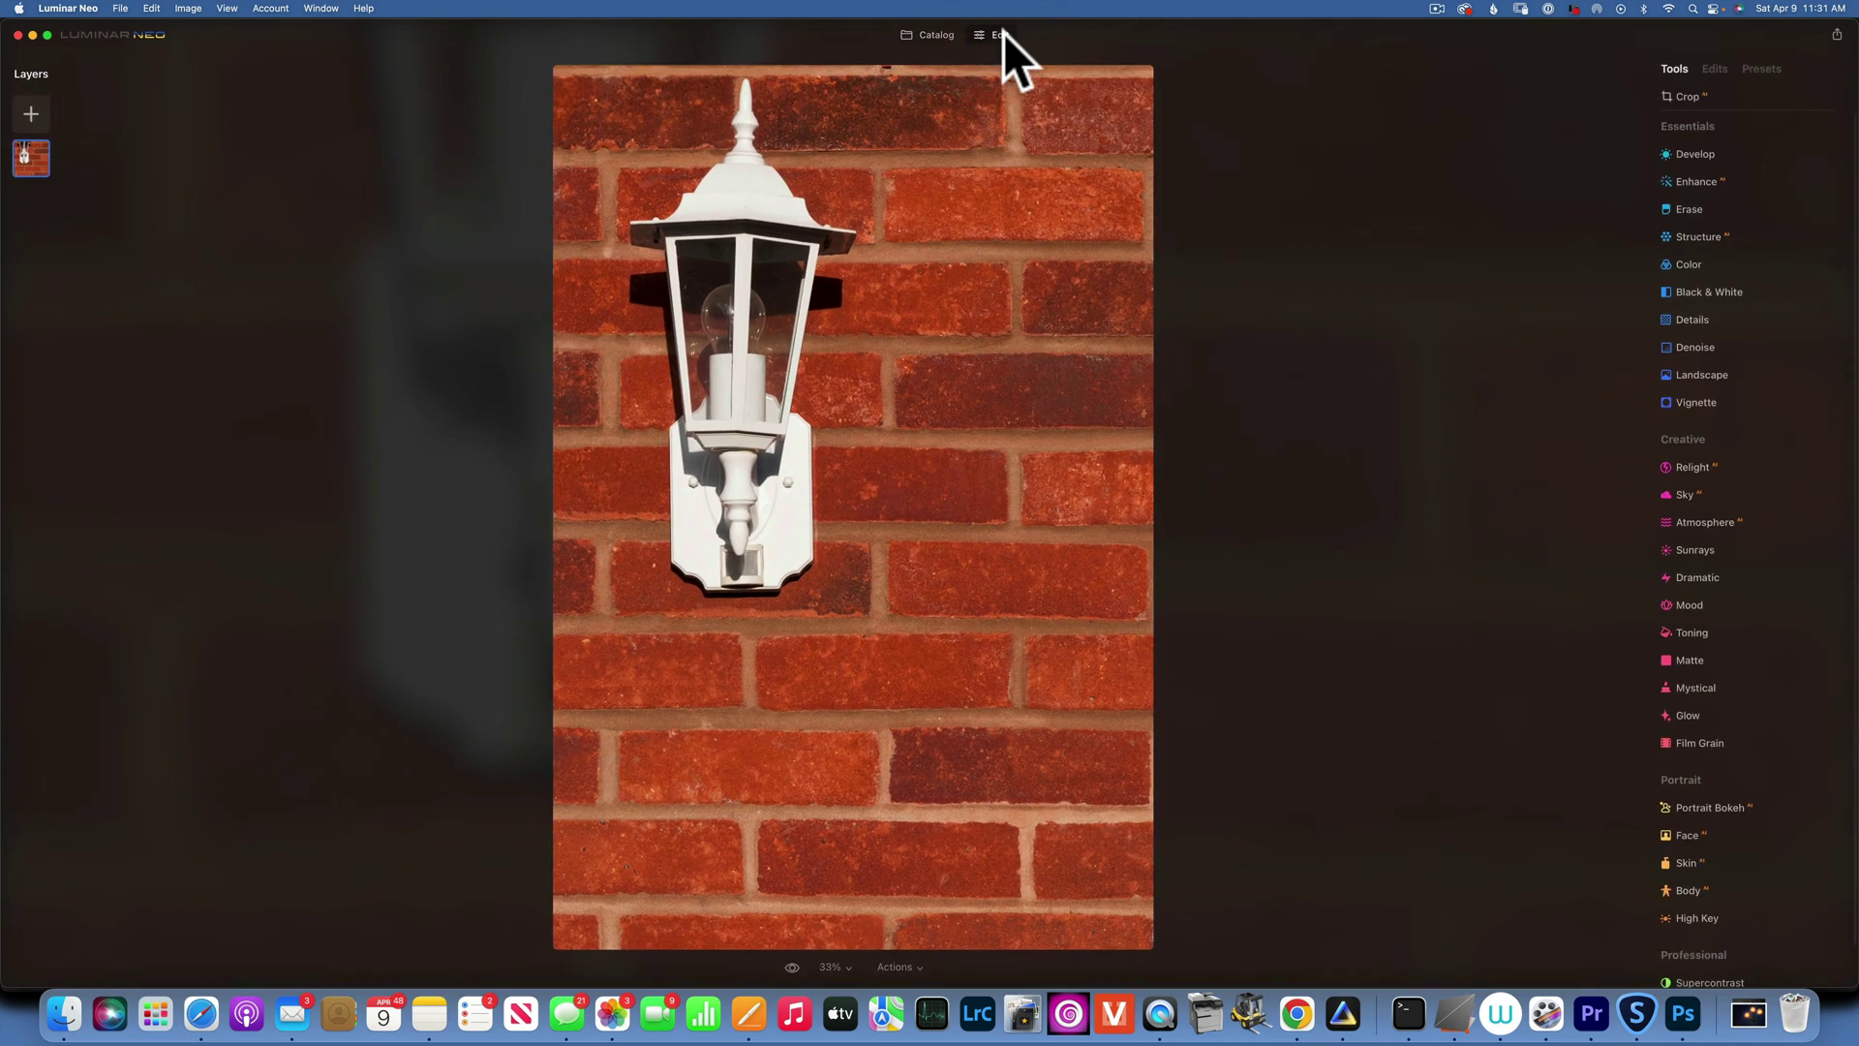
Step: Darken the wall-lamp photo to Develop Exposure -2.79 and cool Temperature to -56
{"action": "left_click", "coordinate": [1697, 154]}
{"action": "left_click_drag", "start_coordinate": [1749, 240], "coordinate": [1708, 238]}
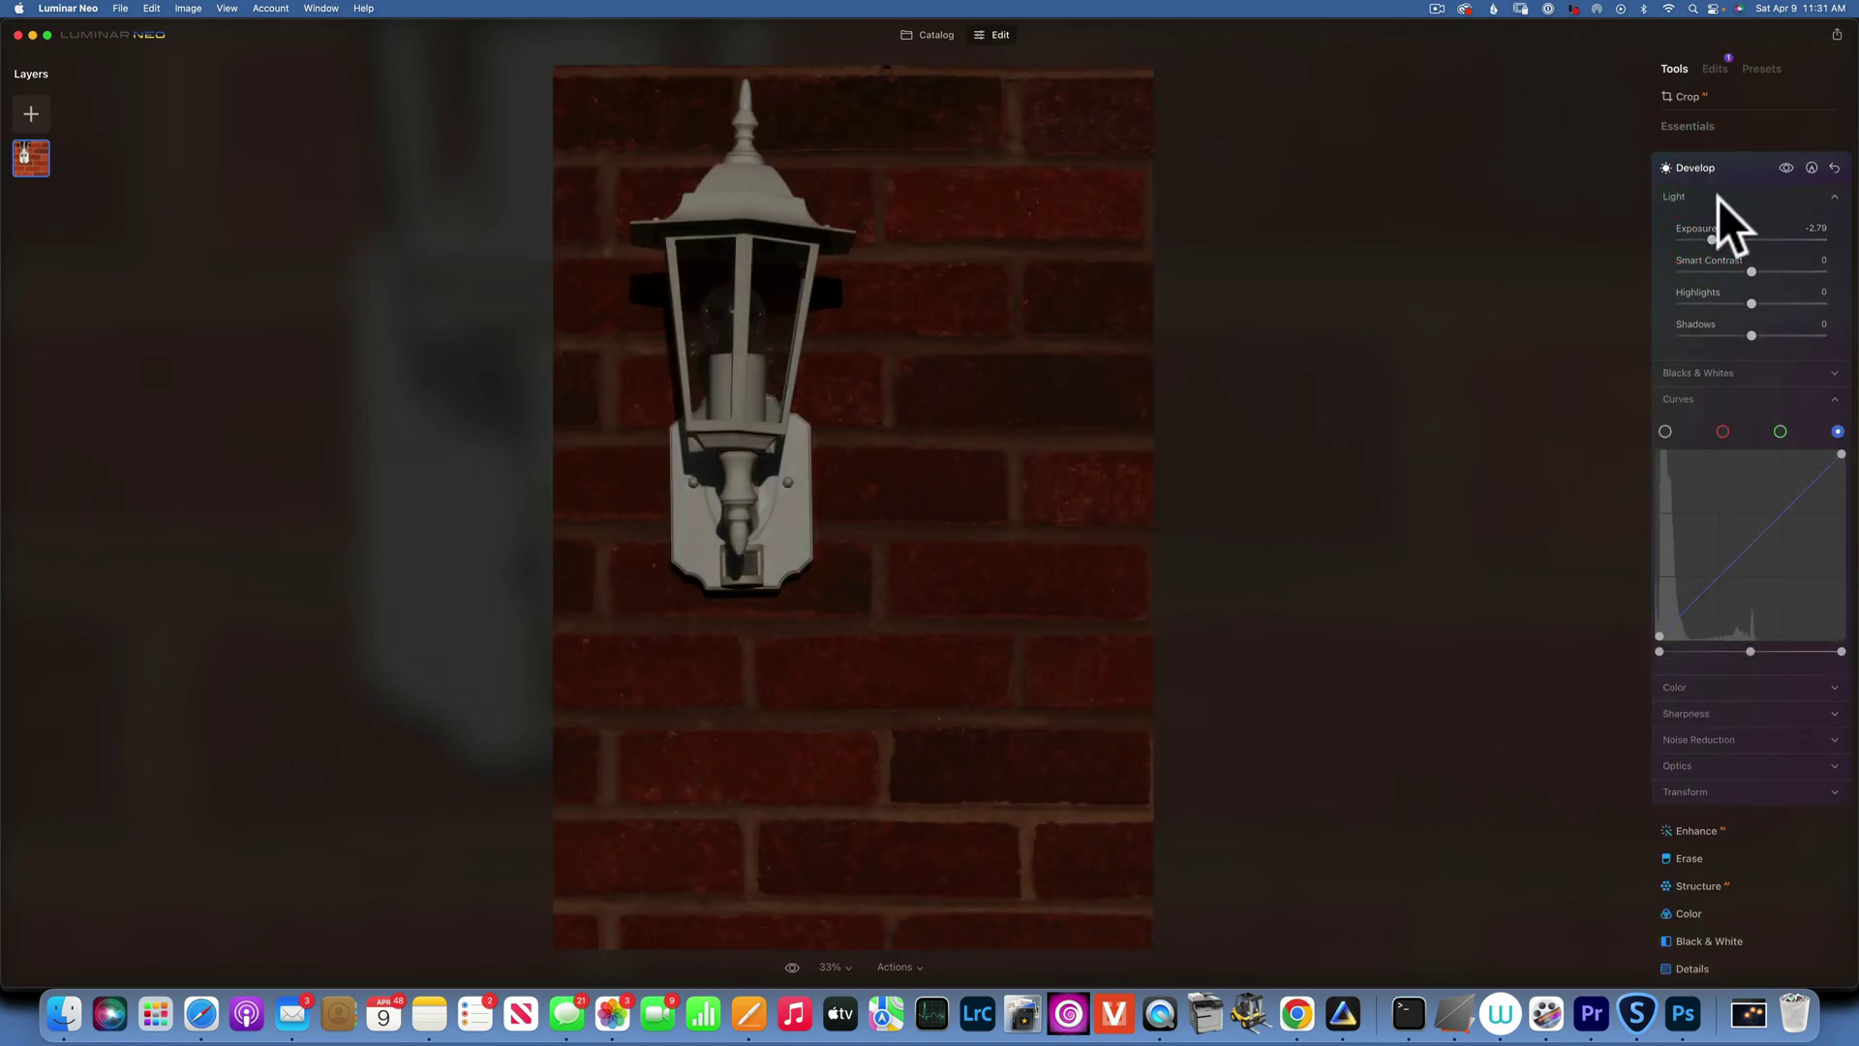
{"action": "left_click", "coordinate": [1716, 689]}
{"action": "left_click_drag", "start_coordinate": [1749, 754], "coordinate": [1710, 748]}
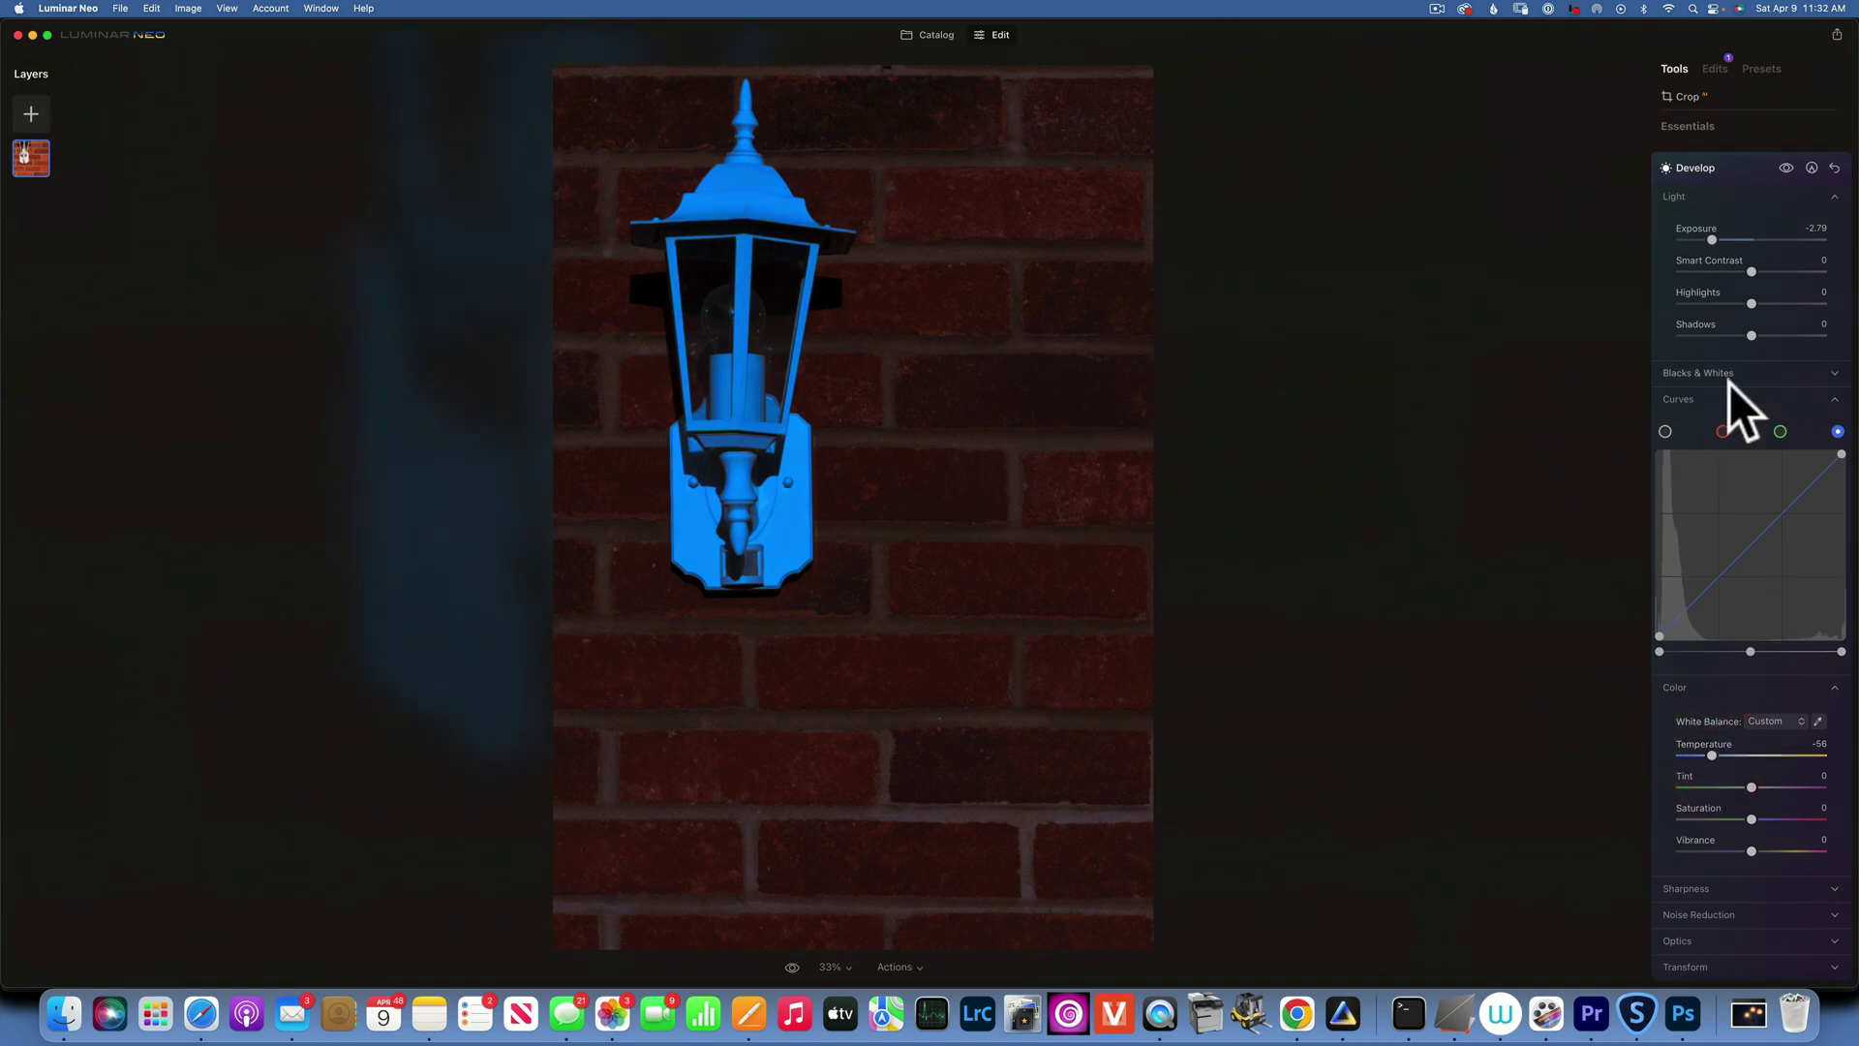
Step: Erase the Develop darkening from the lantern's glass and bulb with a paint mask
{"action": "left_click", "coordinate": [1810, 167]}
{"action": "left_click", "coordinate": [1791, 222]}
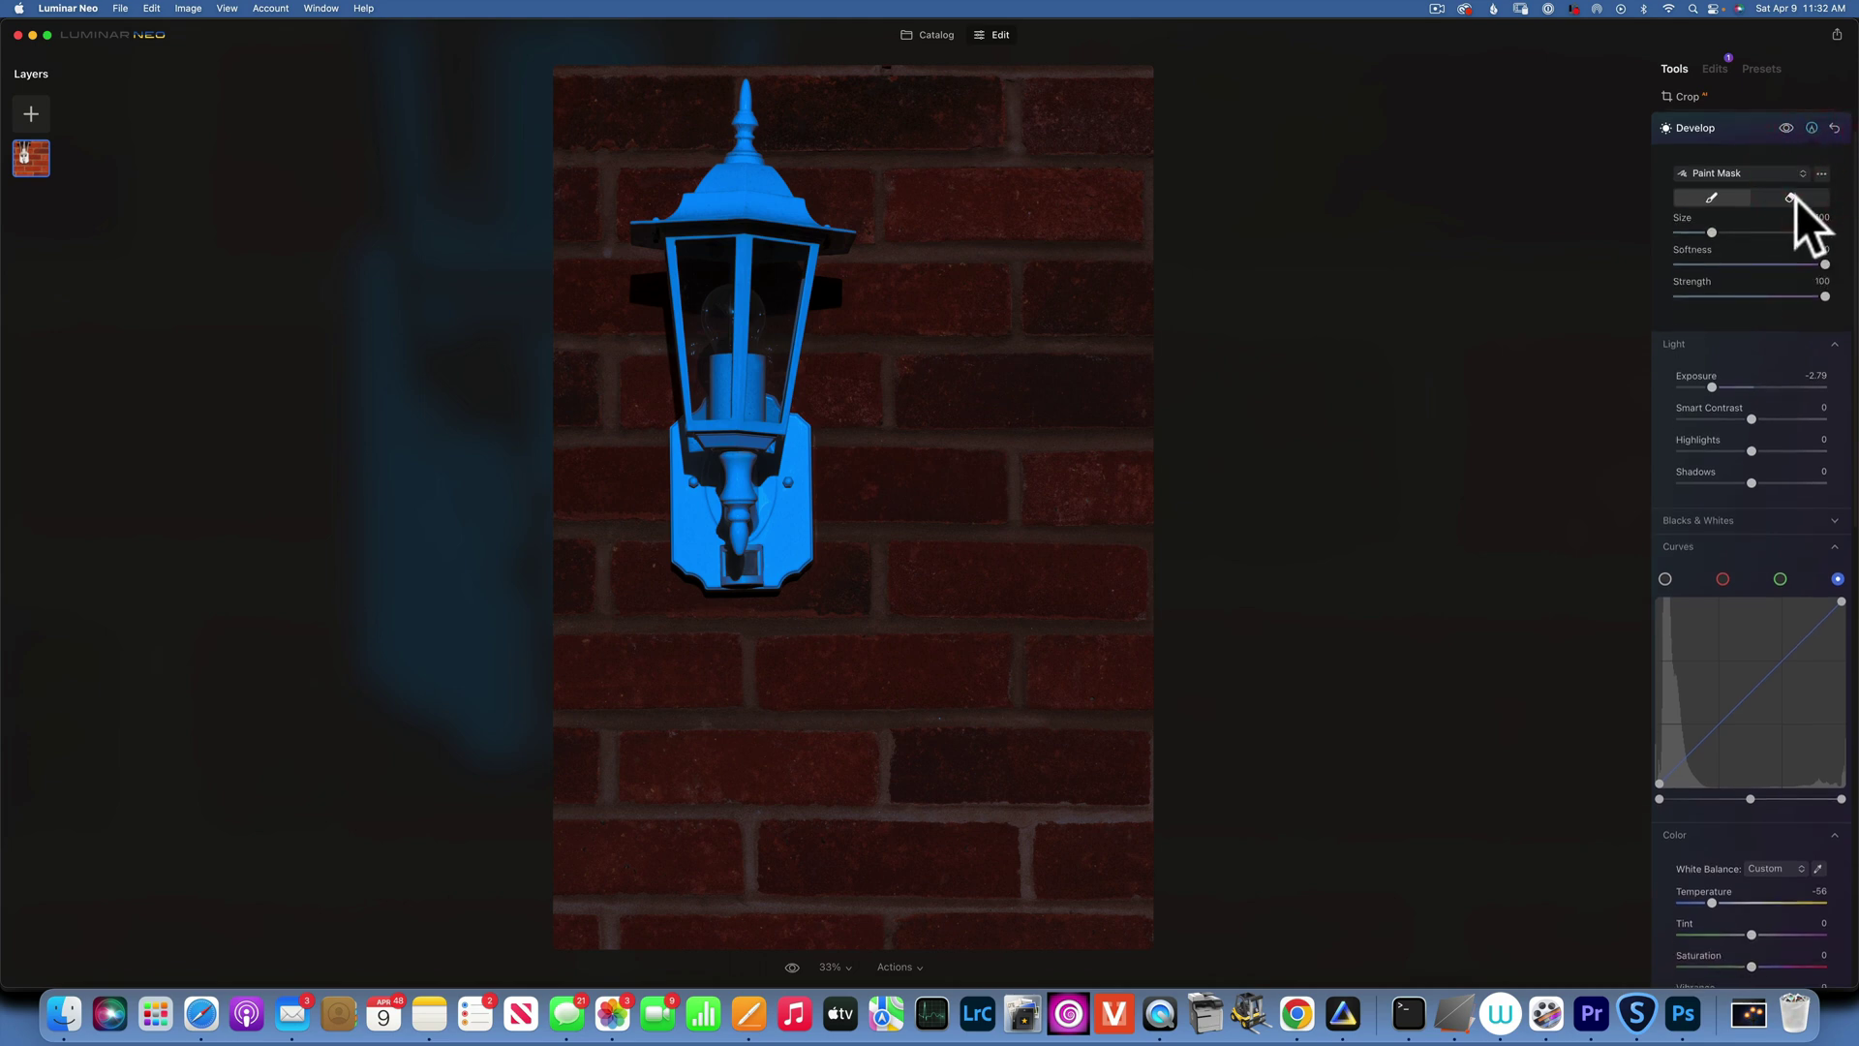
{"action": "left_click", "coordinate": [1793, 199]}
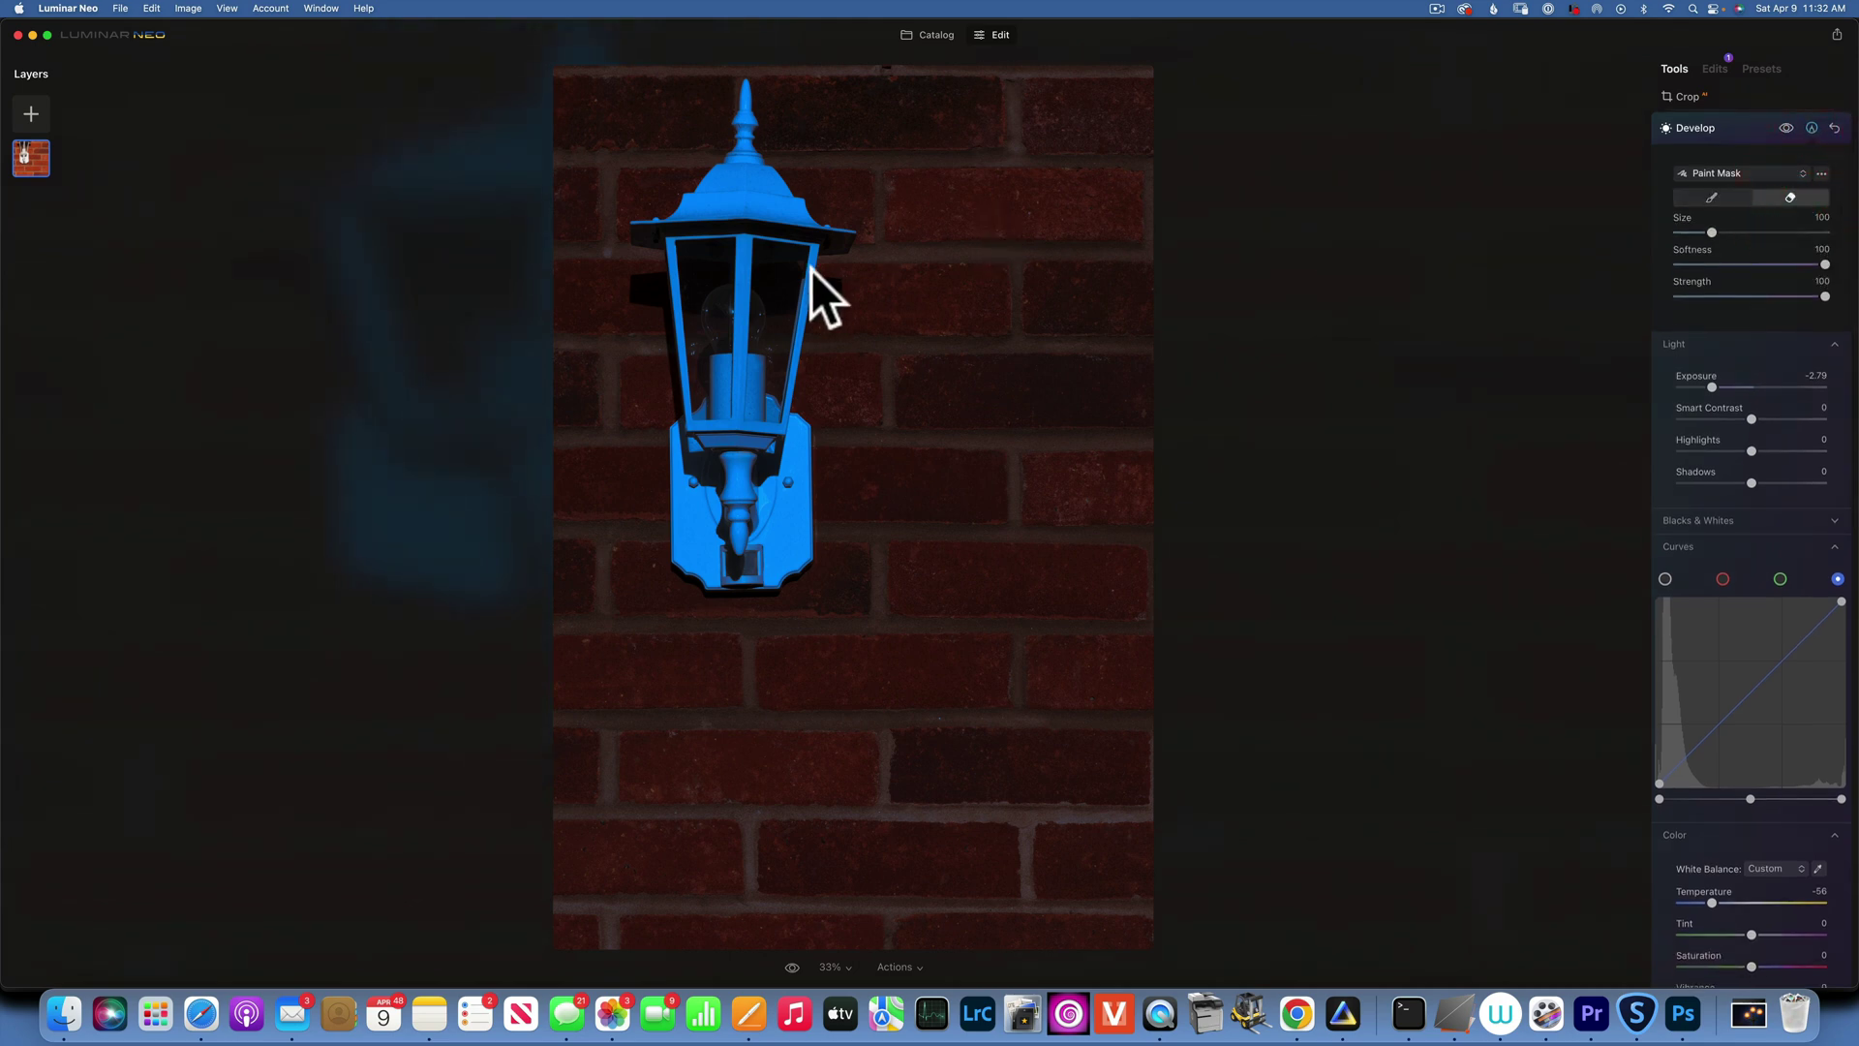
{"action": "left_click", "coordinate": [1790, 196]}
{"action": "left_click", "coordinate": [770, 283]}
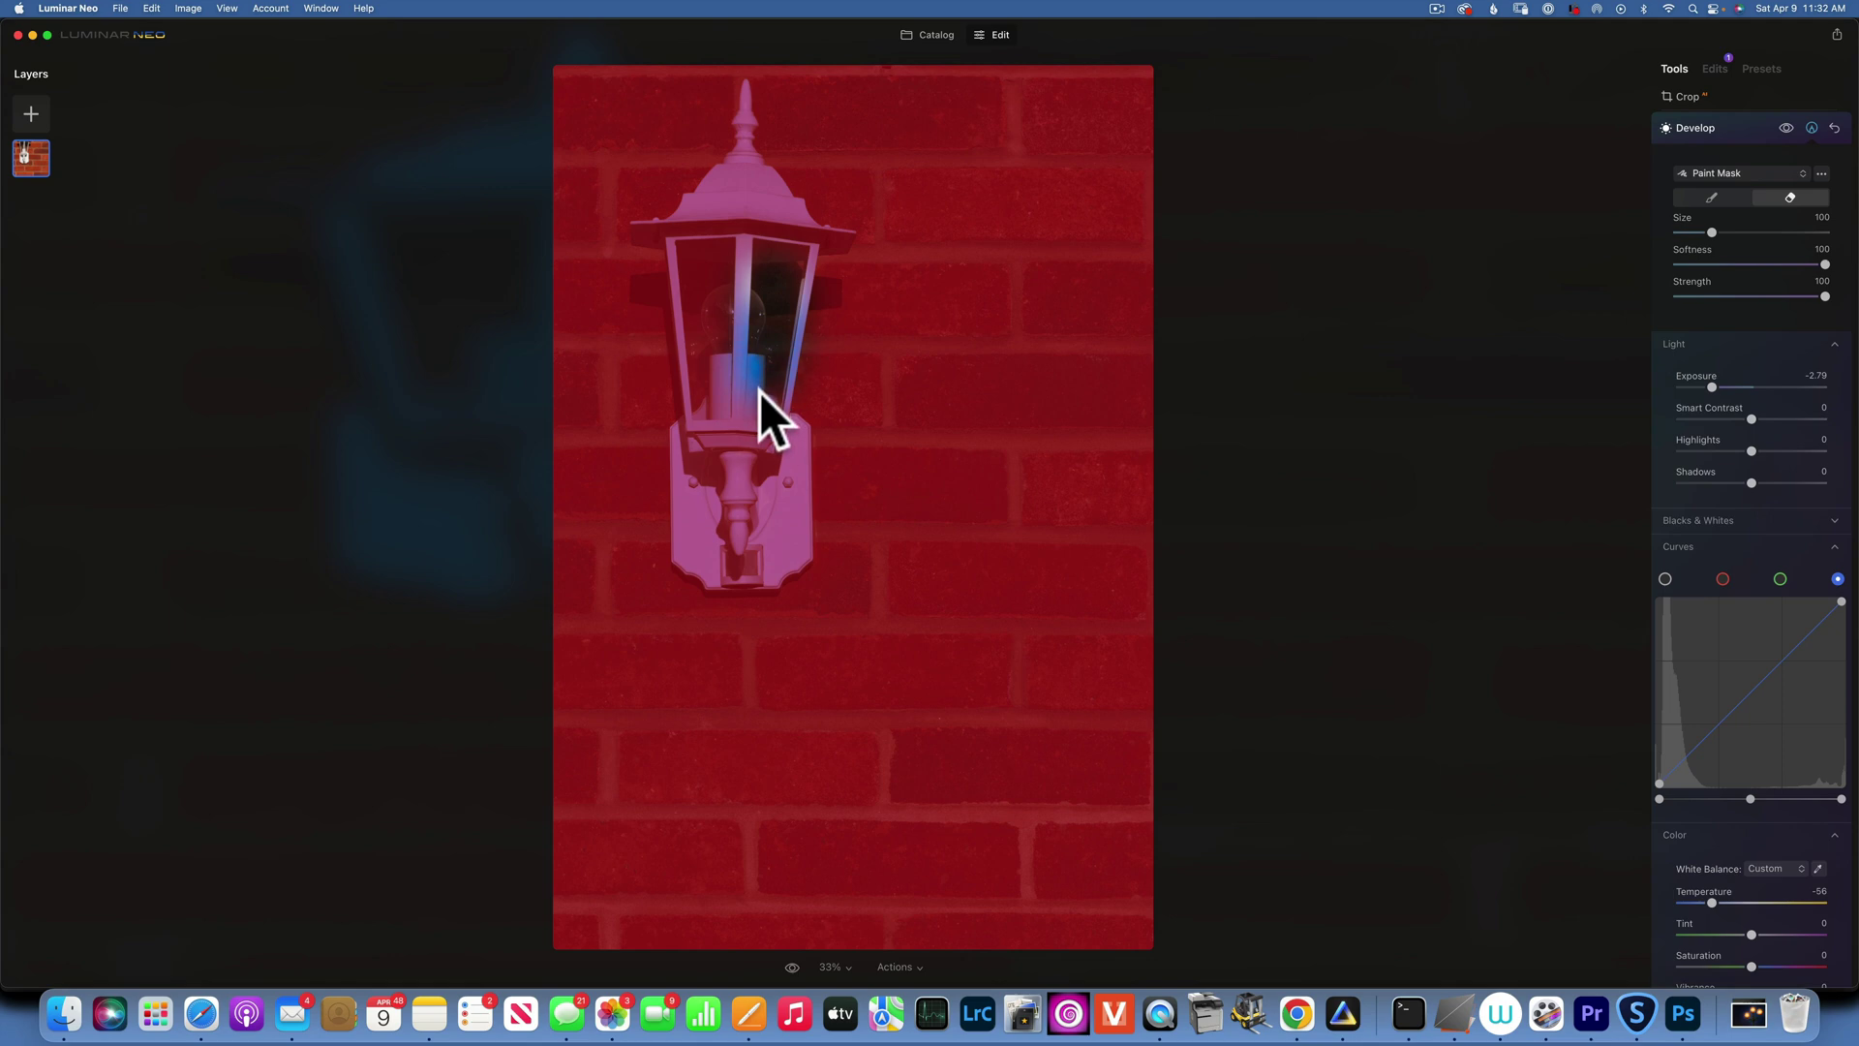
{"action": "mouse_move", "coordinate": [759, 391]}
{"action": "left_mouse_down"}
{"action": "mouse_move", "coordinate": [705, 254]}
{"action": "mouse_move", "coordinate": [706, 310]}
{"action": "mouse_move", "coordinate": [841, 257]}
{"action": "mouse_move", "coordinate": [709, 271]}
{"action": "mouse_move", "coordinate": [879, 296]}
{"action": "mouse_move", "coordinate": [560, 239]}
{"action": "left_mouse_up"}
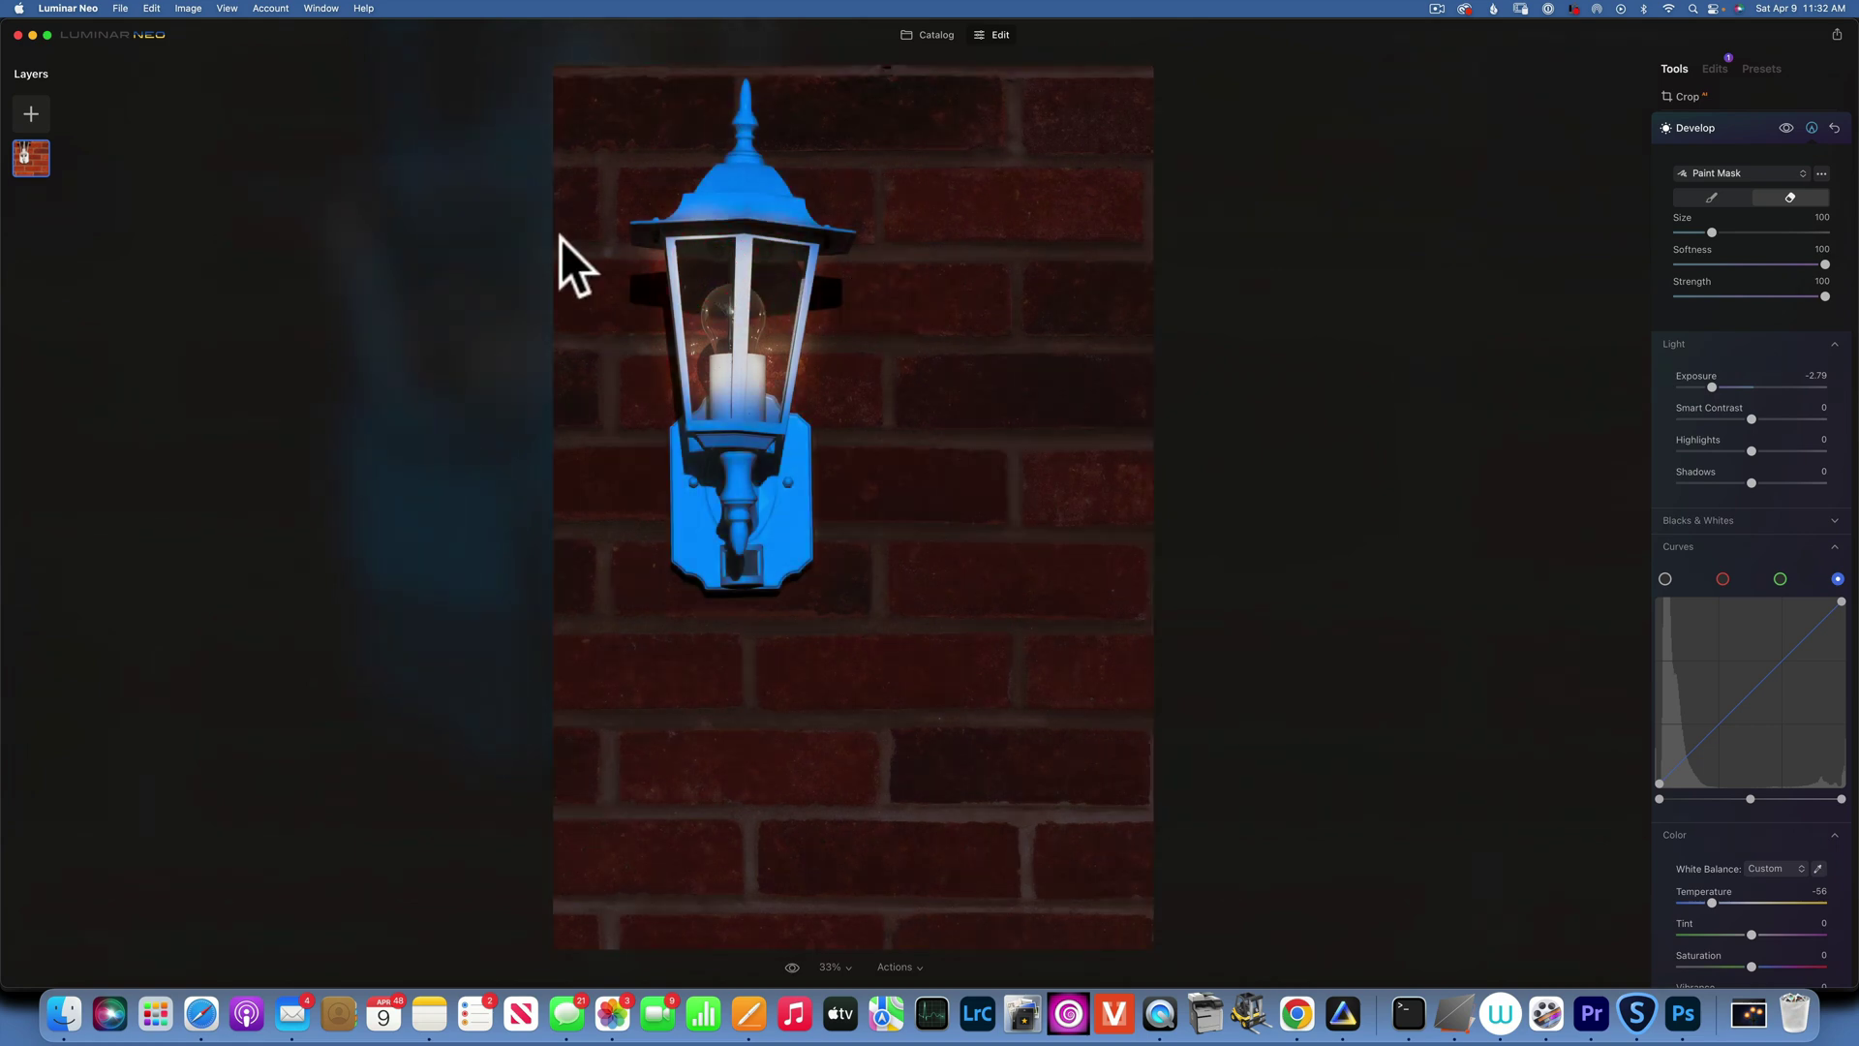
Step: Add the orange glow image as a layer at 100 opacity with Screen blending
{"action": "left_click", "coordinate": [33, 109]}
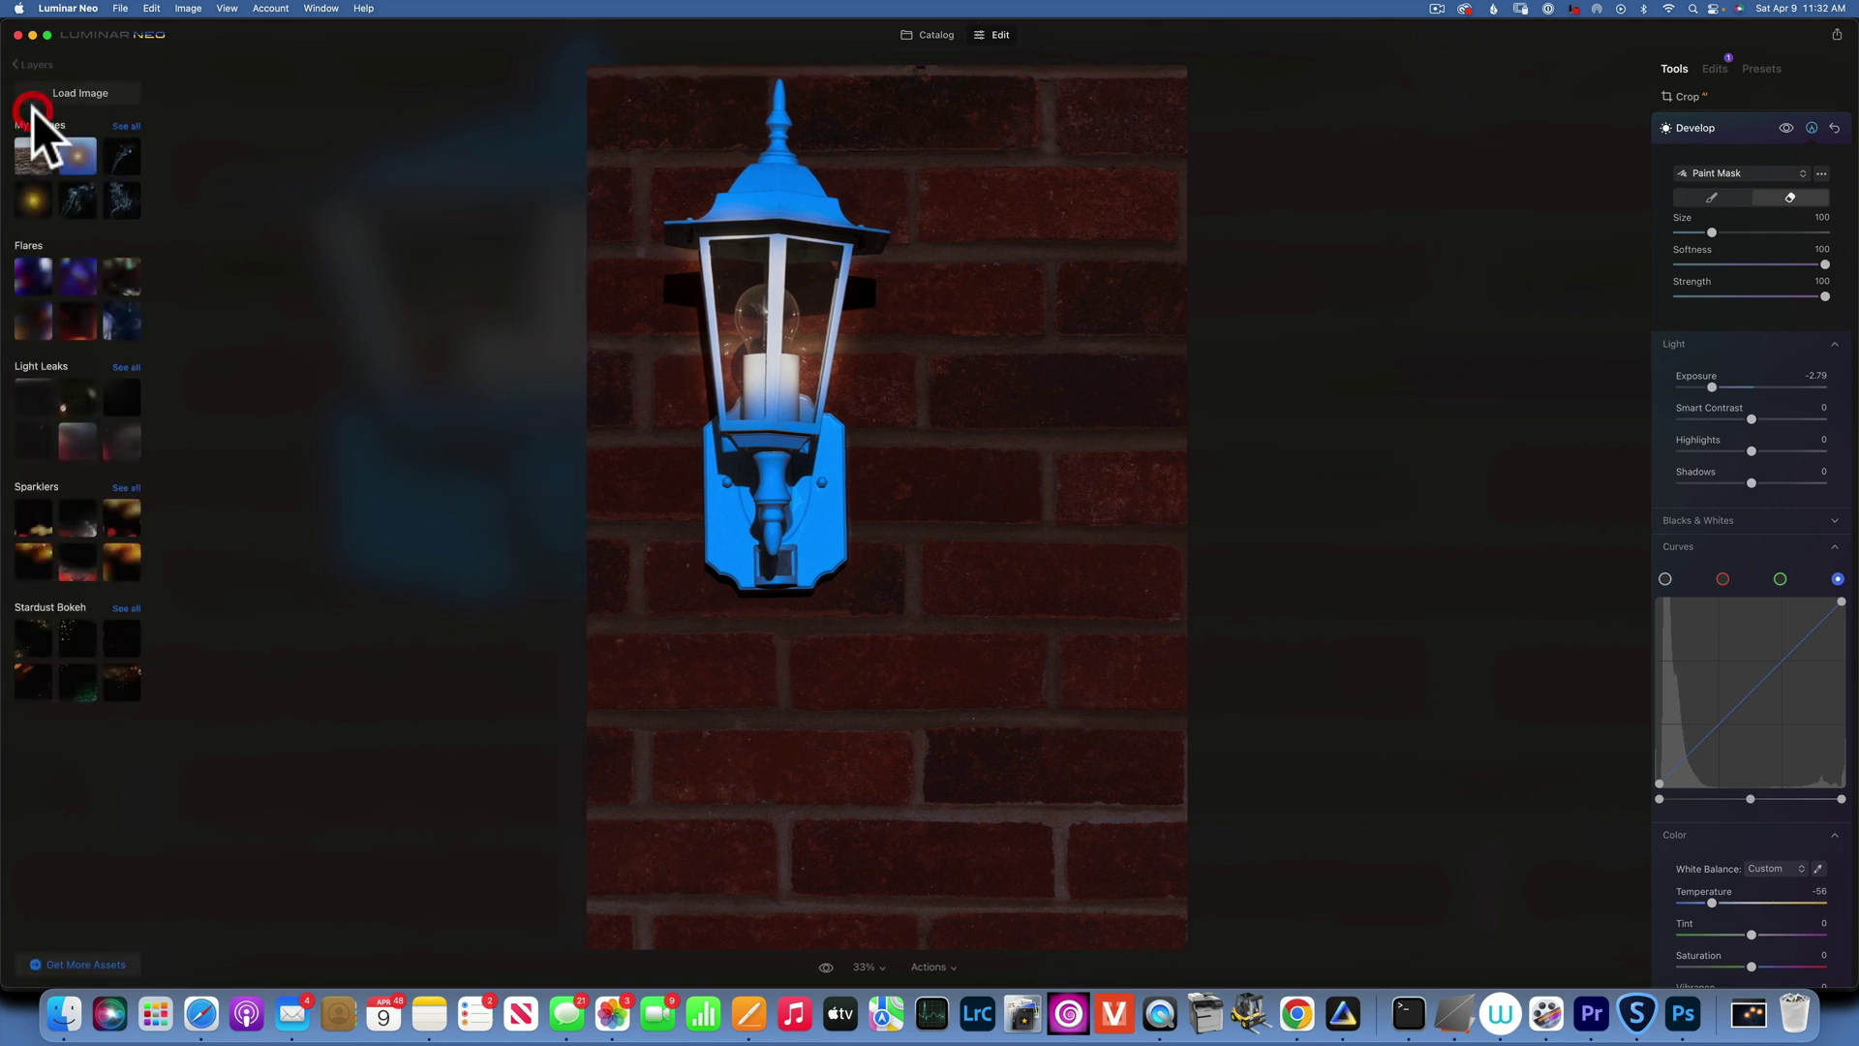
{"action": "left_click", "coordinate": [27, 193]}
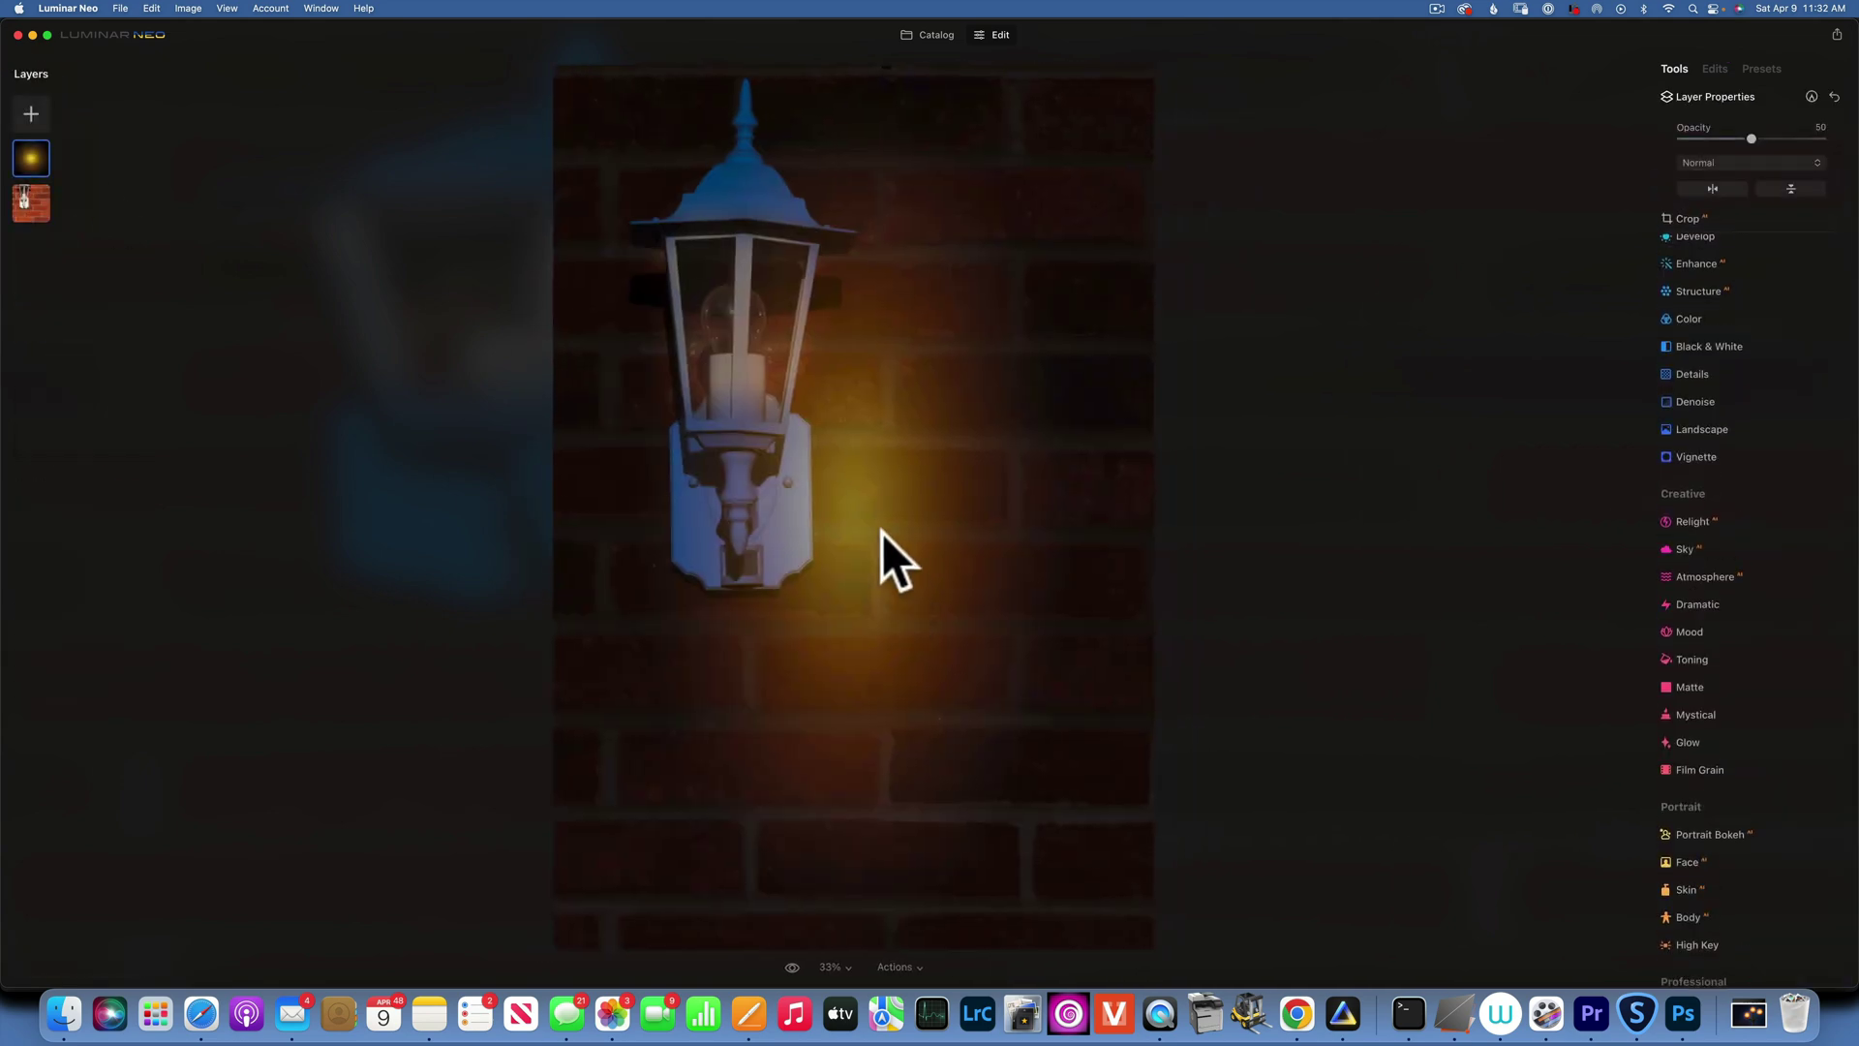
{"action": "double_click", "coordinate": [1748, 136]}
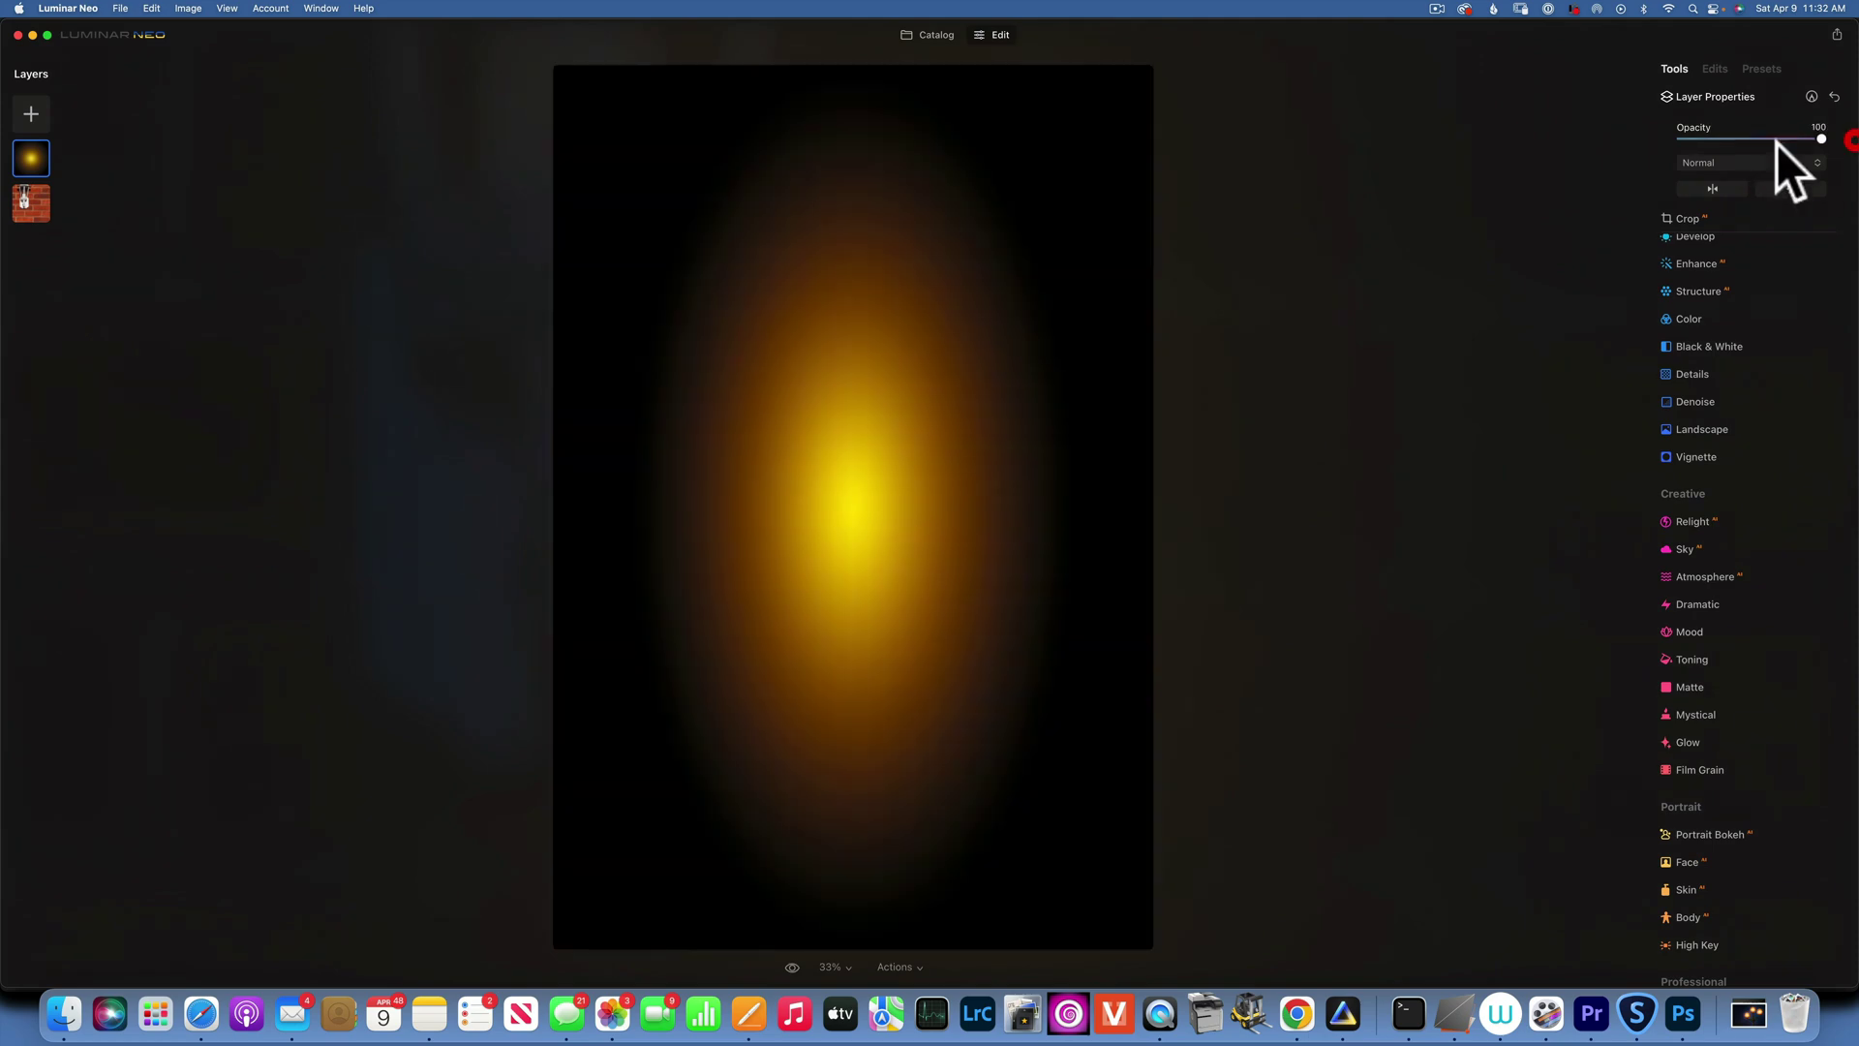
{"action": "left_click", "coordinate": [1729, 162]}
{"action": "left_click", "coordinate": [1718, 280]}
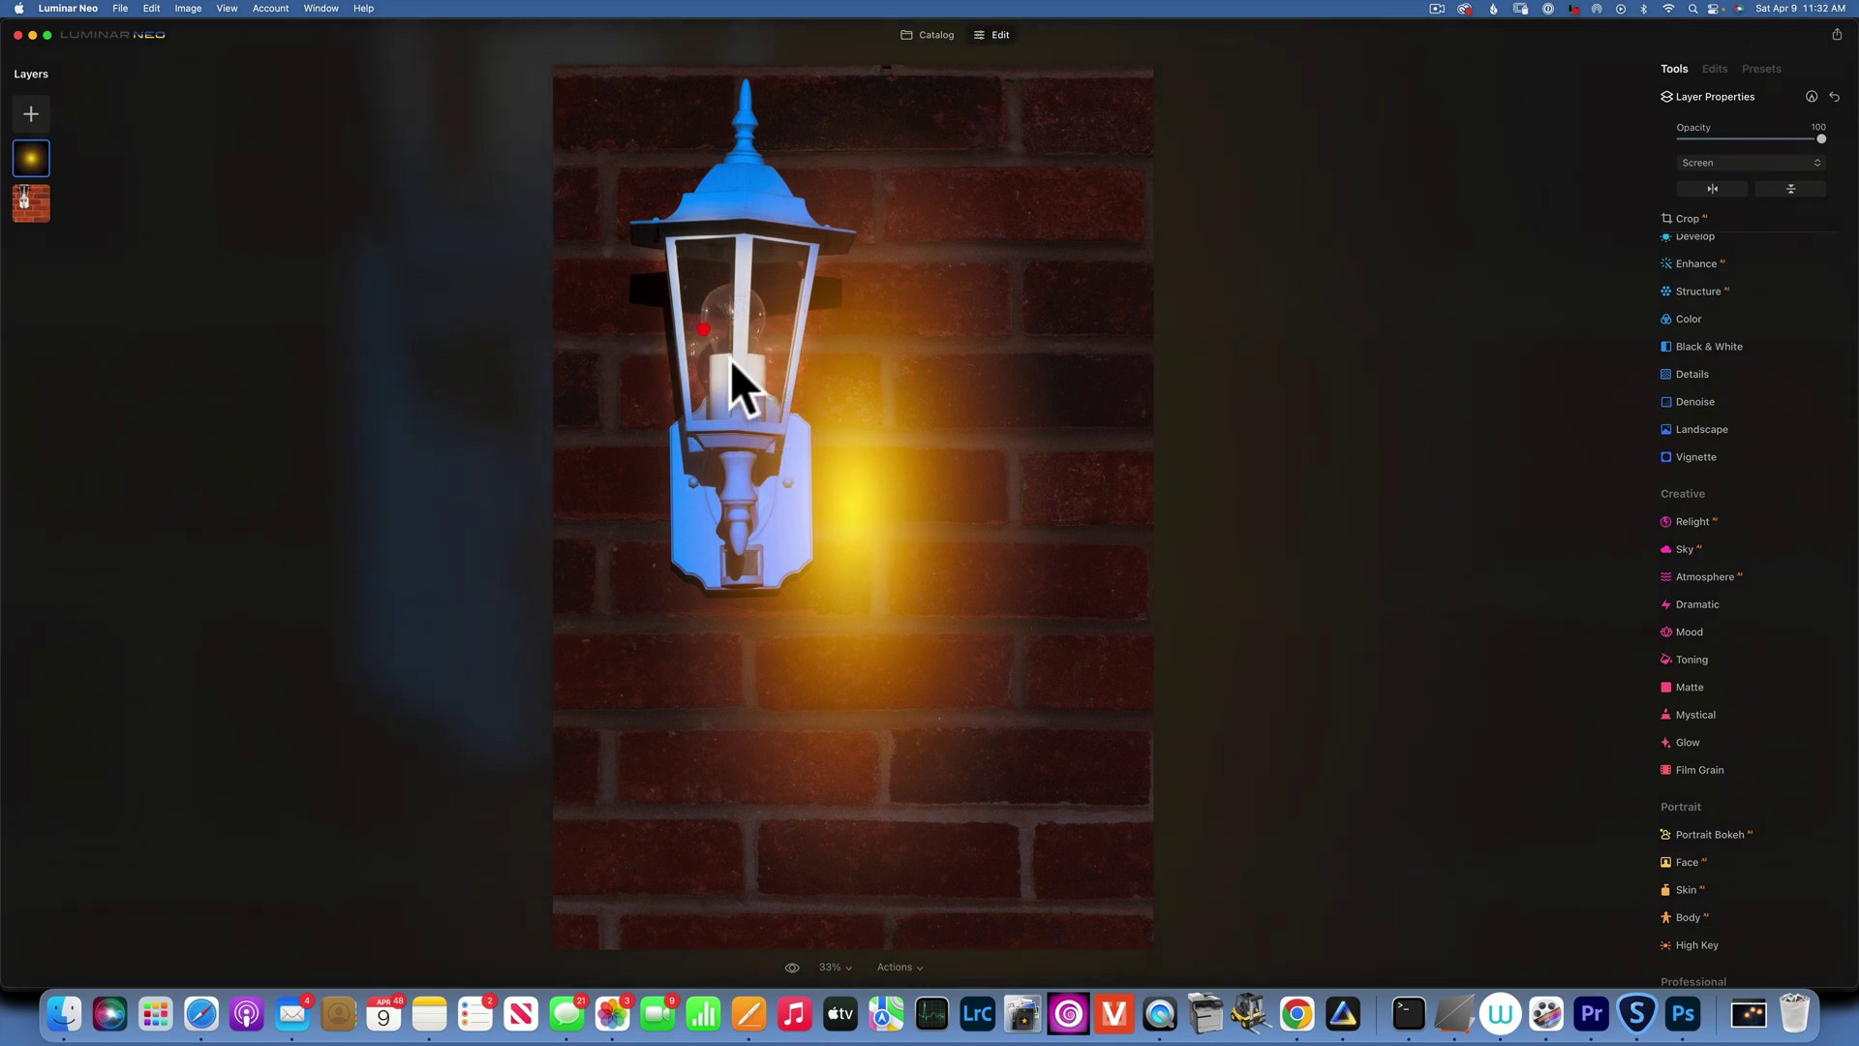
{"action": "left_click", "coordinate": [45, 160]}
{"action": "left_click", "coordinate": [729, 314]}
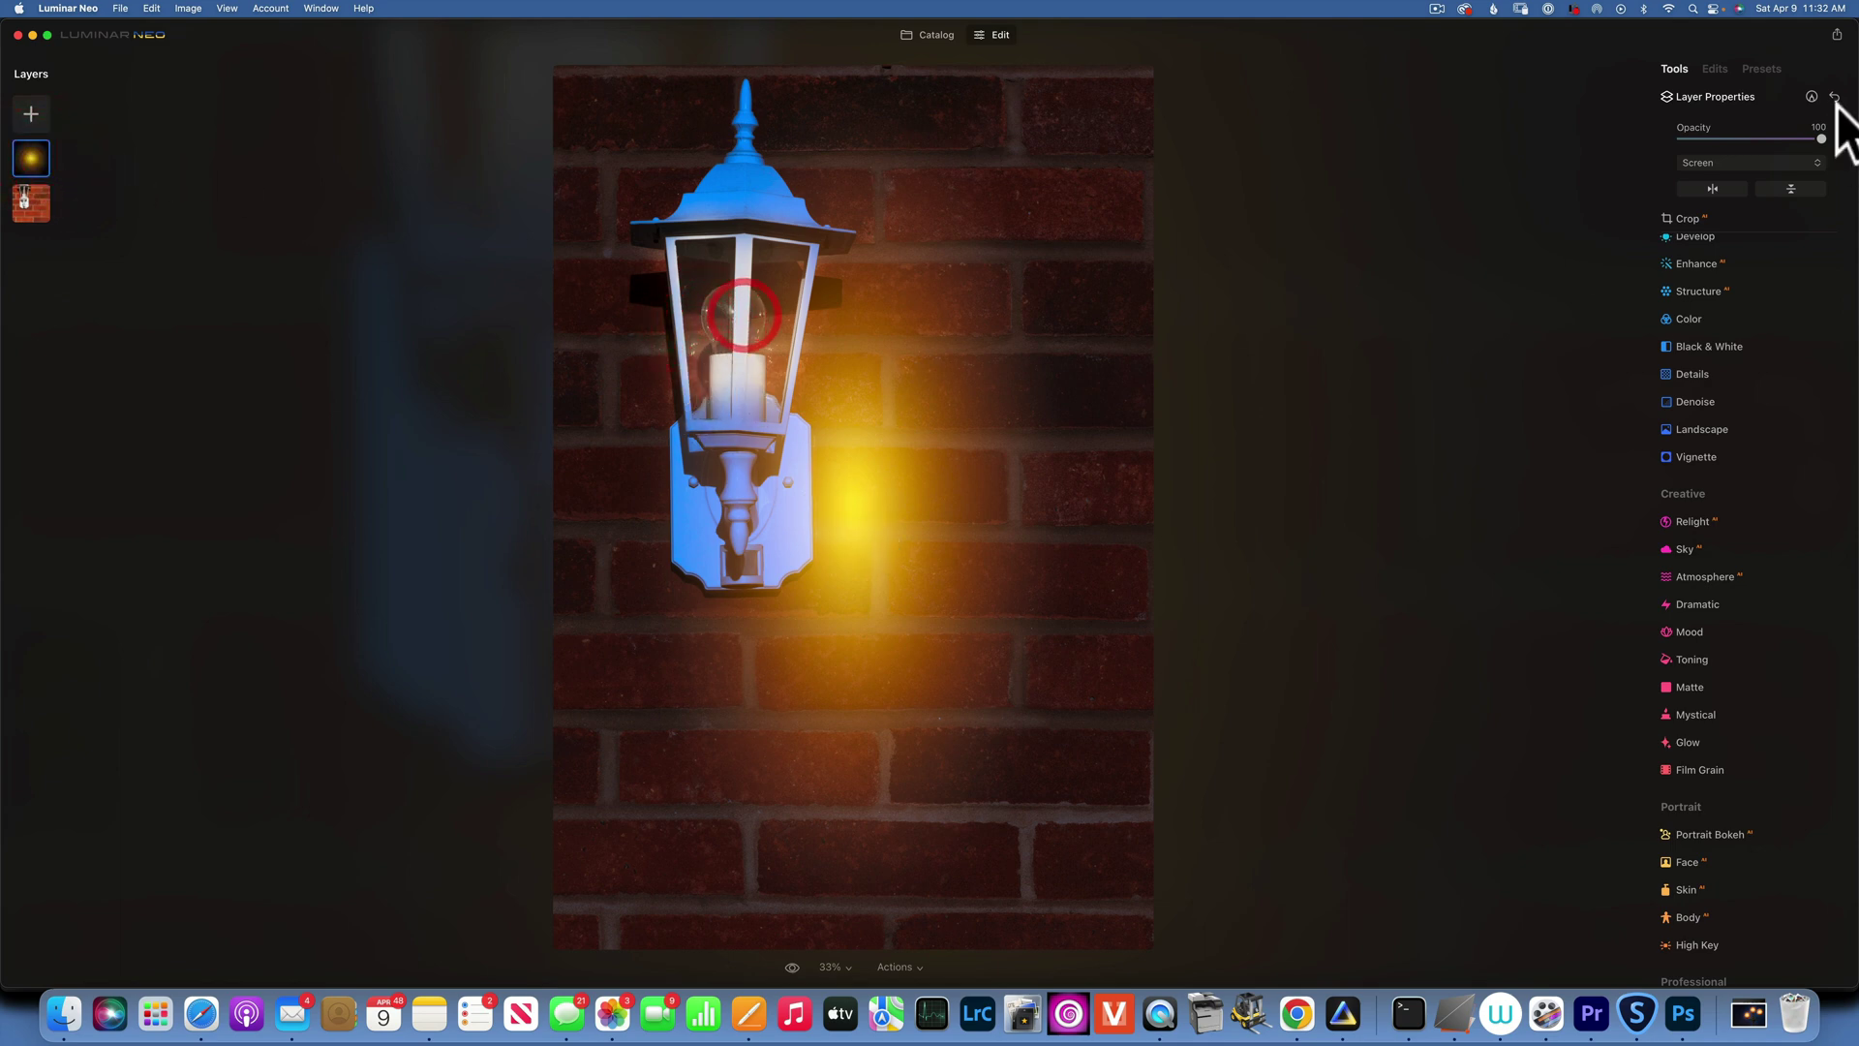
{"action": "left_click", "coordinate": [1722, 96]}
Step: Shrink the glow layer and centre it inside the lantern glass over the bulb
{"action": "left_click", "coordinate": [1722, 96]}
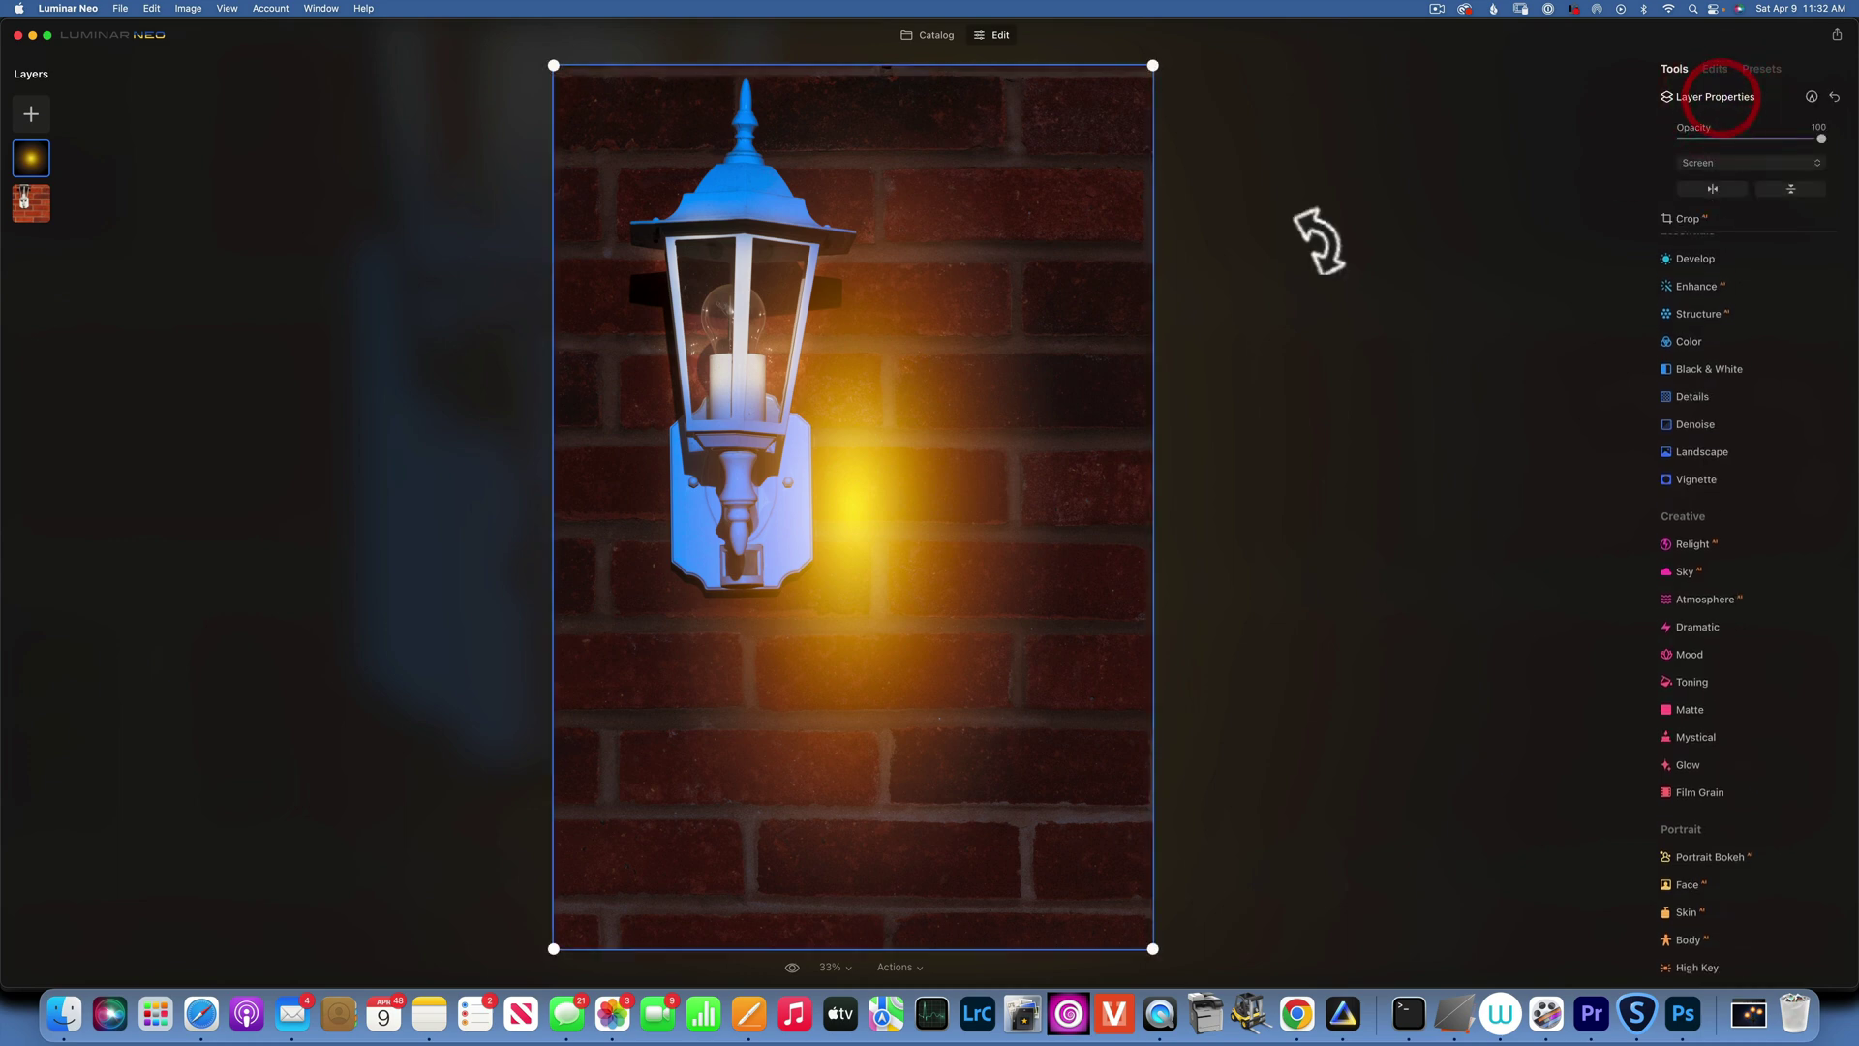
{"action": "left_click_drag", "start_coordinate": [835, 501], "coordinate": [794, 392]}
{"action": "left_click_drag", "start_coordinate": [1057, 810], "coordinate": [934, 593]}
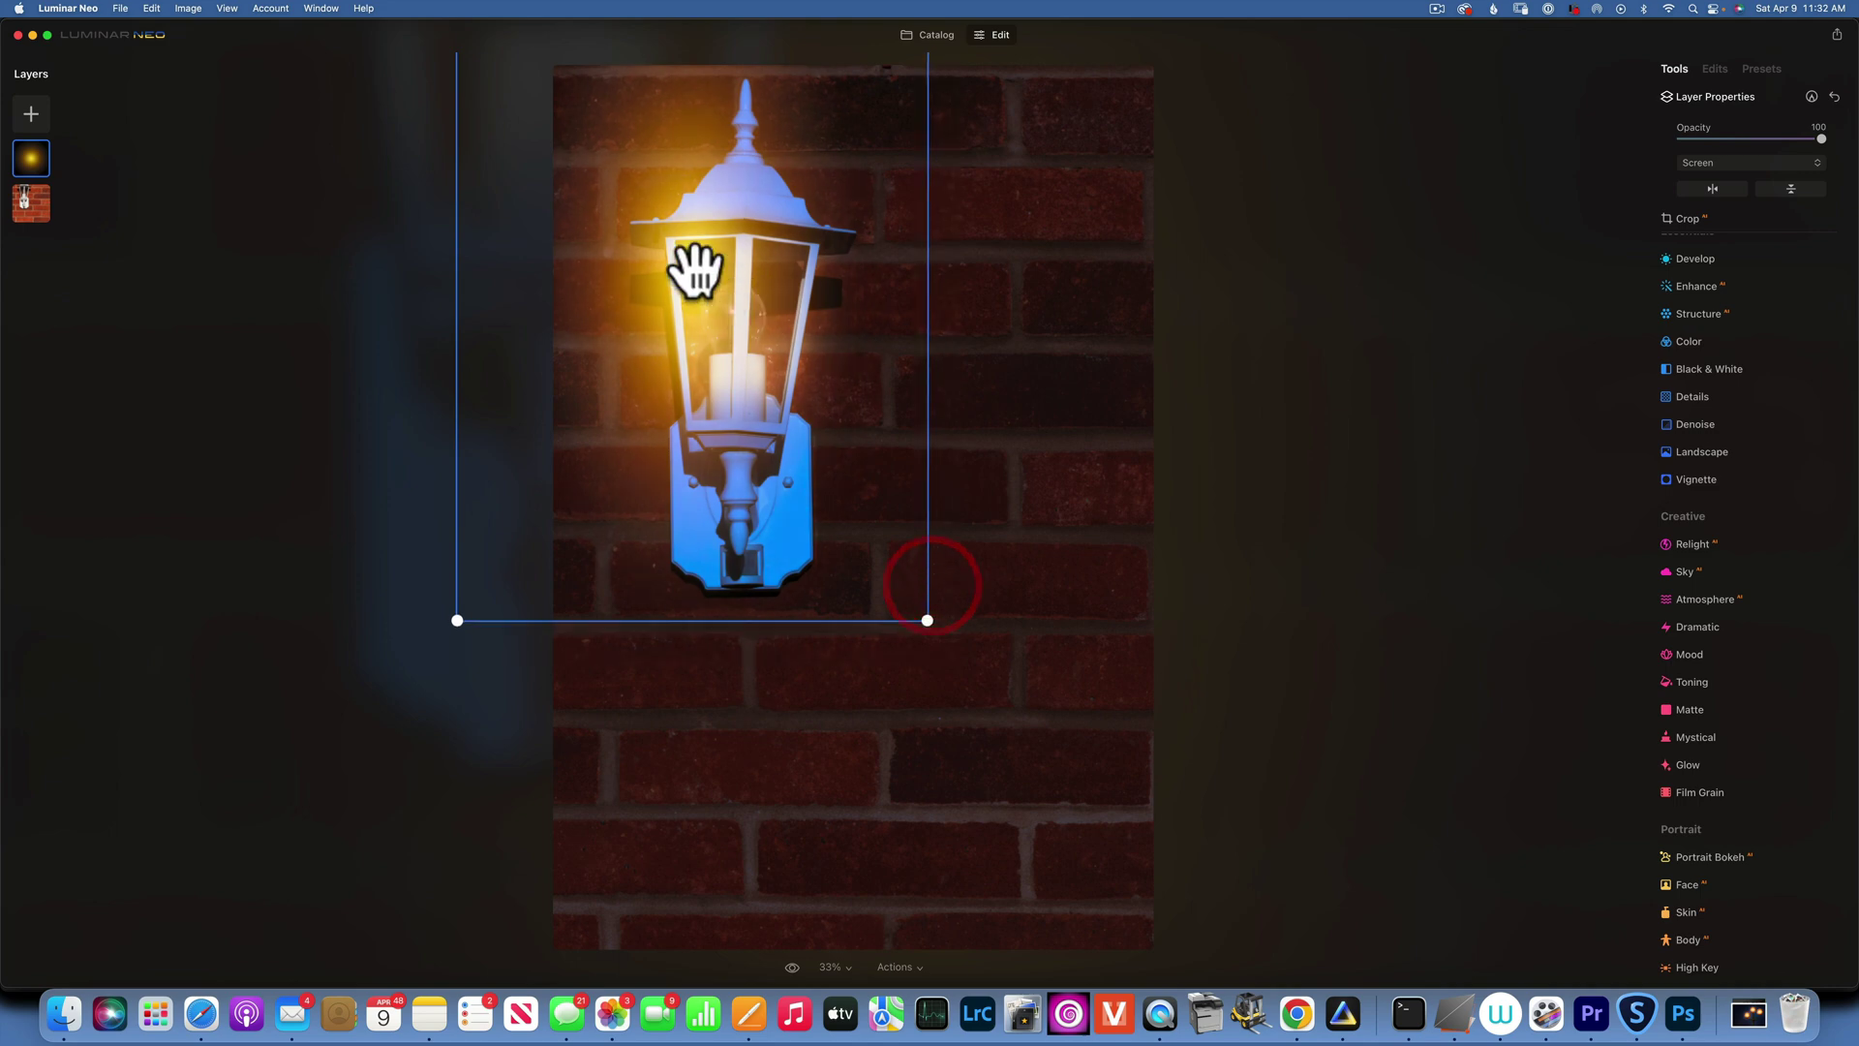
{"action": "left_click_drag", "start_coordinate": [698, 270], "coordinate": [756, 322]}
{"action": "left_click_drag", "start_coordinate": [988, 675], "coordinate": [872, 533]}
{"action": "left_click_drag", "start_coordinate": [706, 236], "coordinate": [746, 326]}
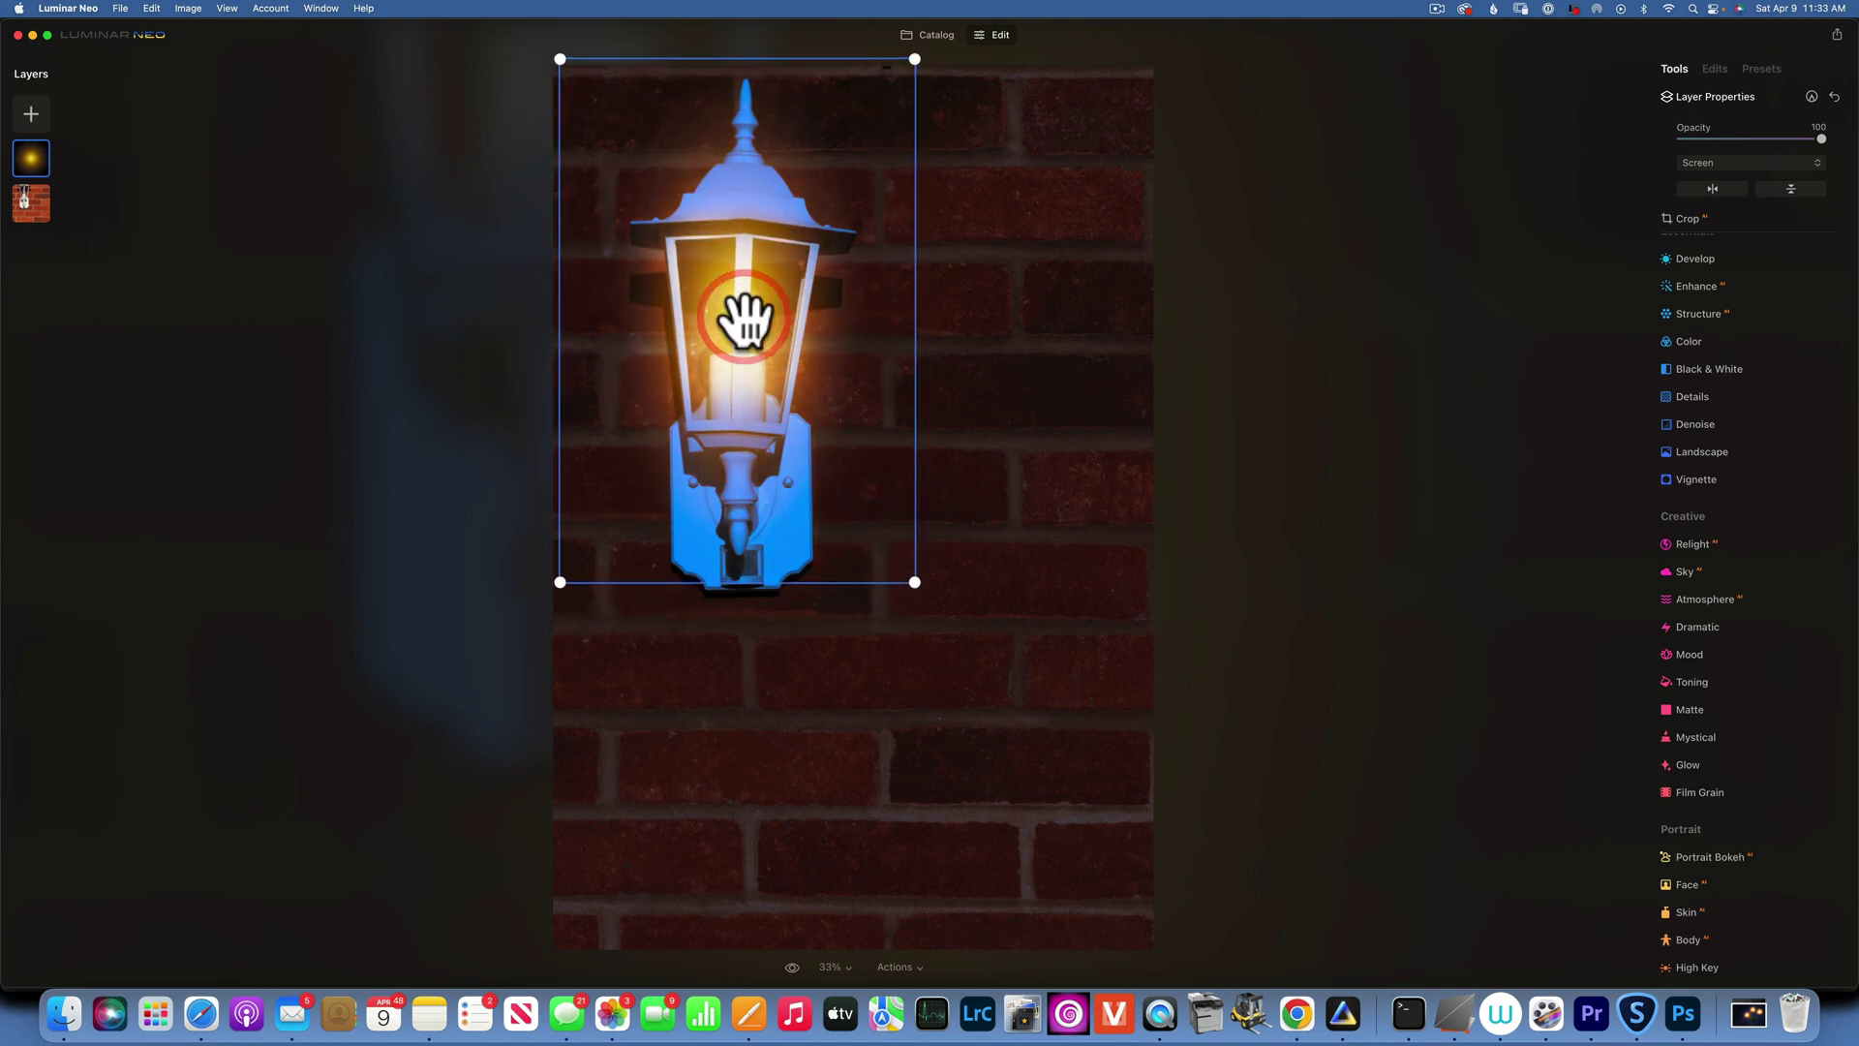
{"action": "mouse_move", "coordinate": [914, 581]}
{"action": "left_mouse_down"}
{"action": "mouse_move", "coordinate": [892, 550]}
{"action": "mouse_move", "coordinate": [904, 566]}
{"action": "left_mouse_up"}
{"action": "mouse_move", "coordinate": [731, 300]}
{"action": "left_mouse_down"}
{"action": "mouse_move", "coordinate": [747, 320]}
{"action": "mouse_move", "coordinate": [730, 308]}
{"action": "left_mouse_up"}
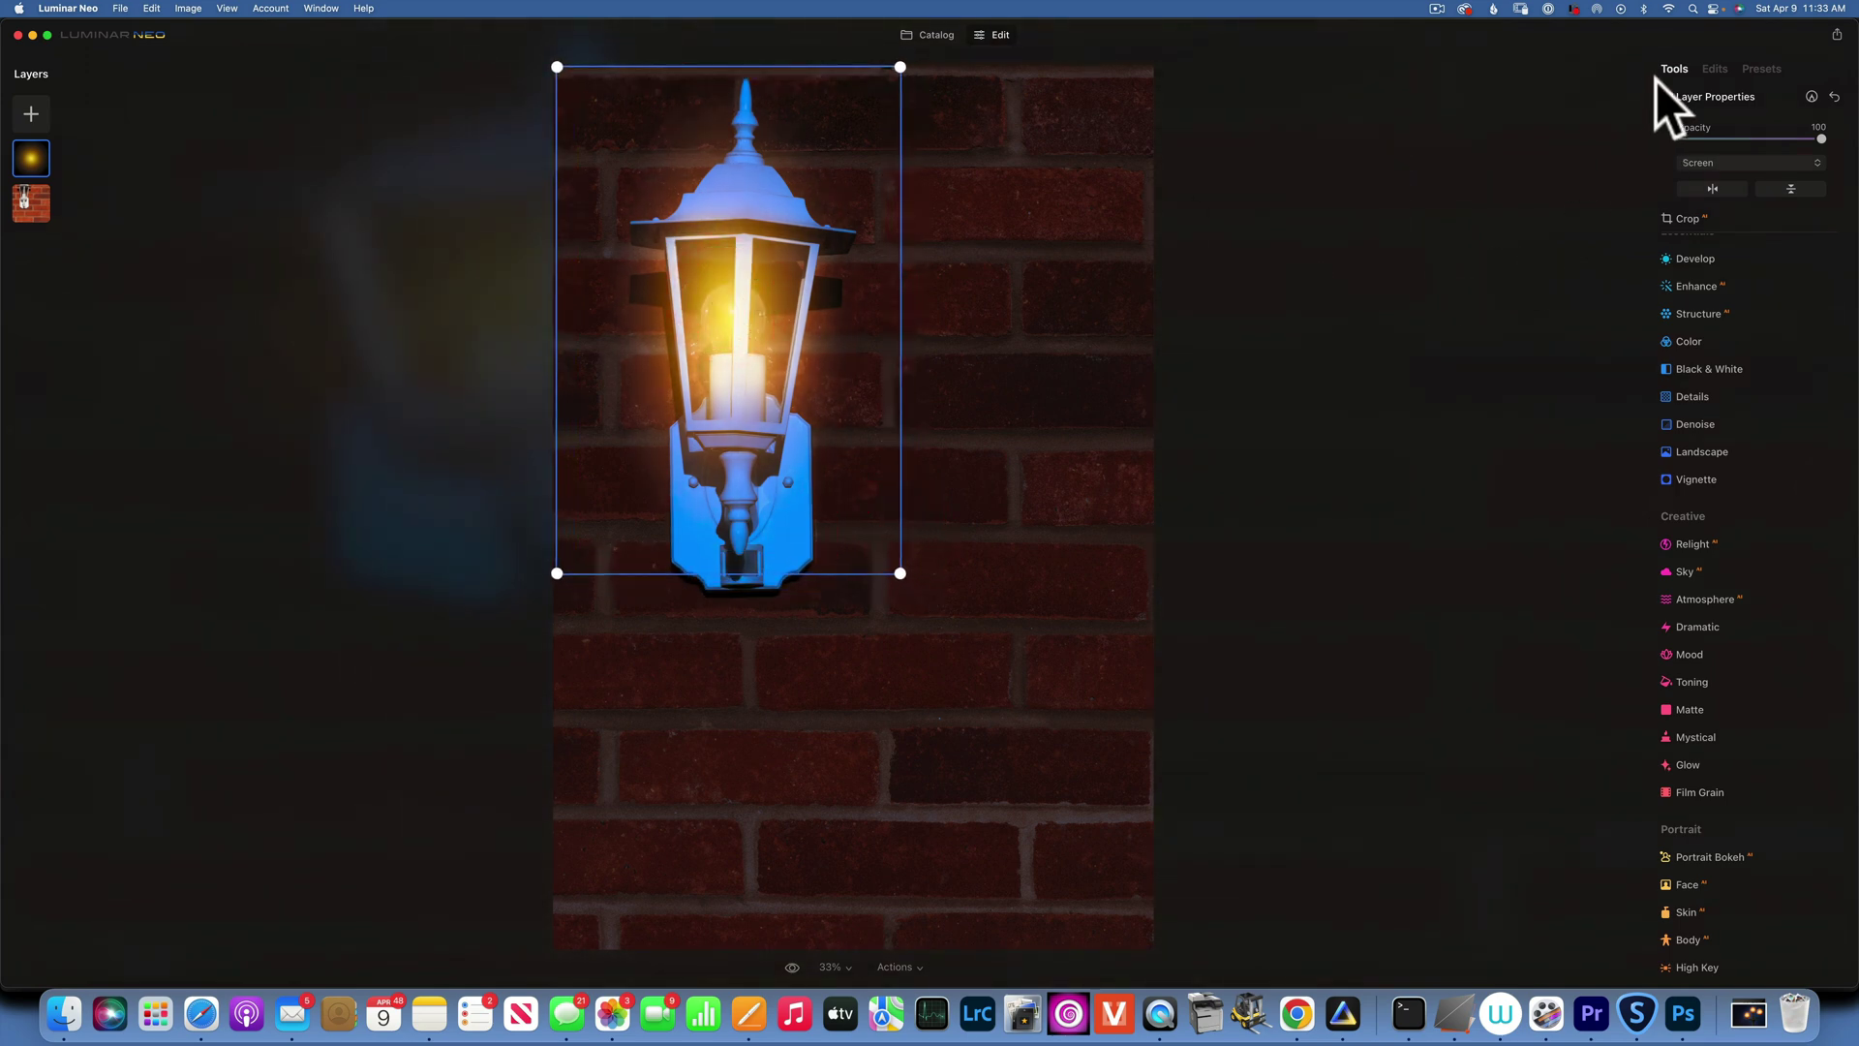
Step: Add an erasing paint mask at brush size 124 and paint out the glow around the lantern top
{"action": "left_click", "coordinate": [1811, 96]}
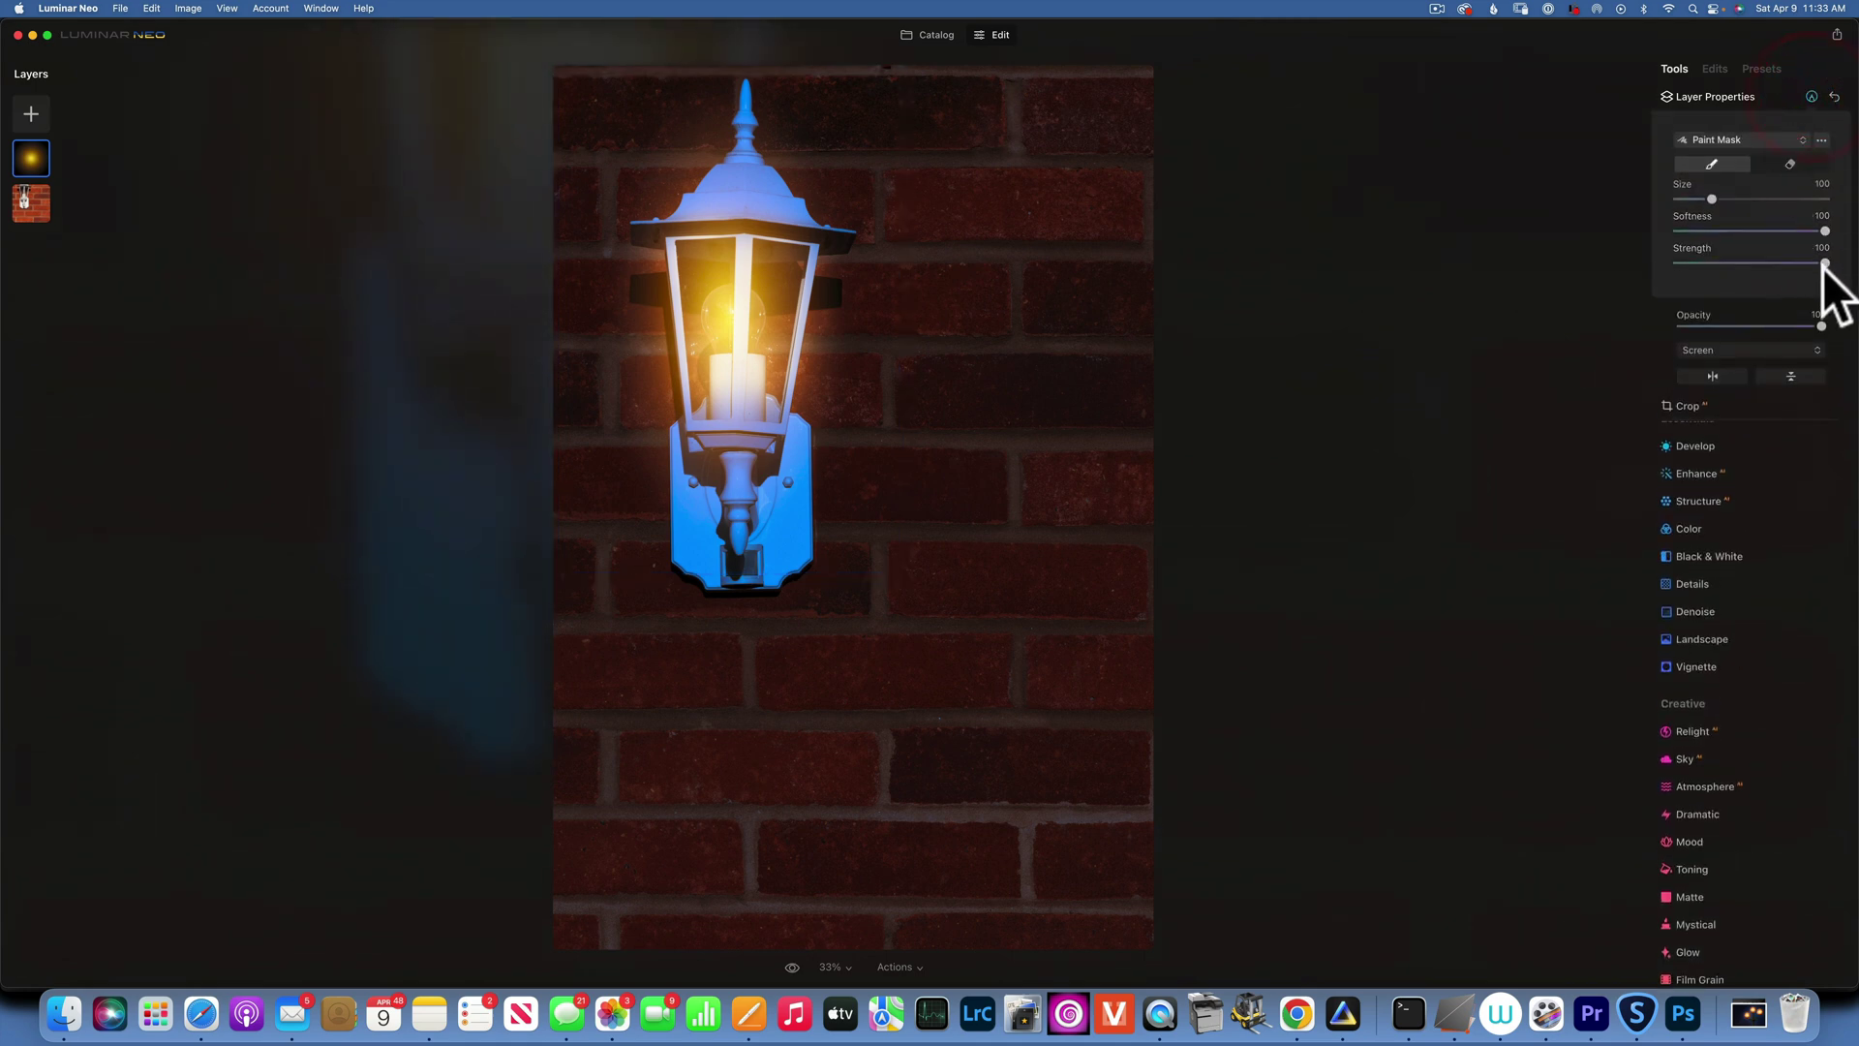
{"action": "left_click", "coordinate": [1790, 163]}
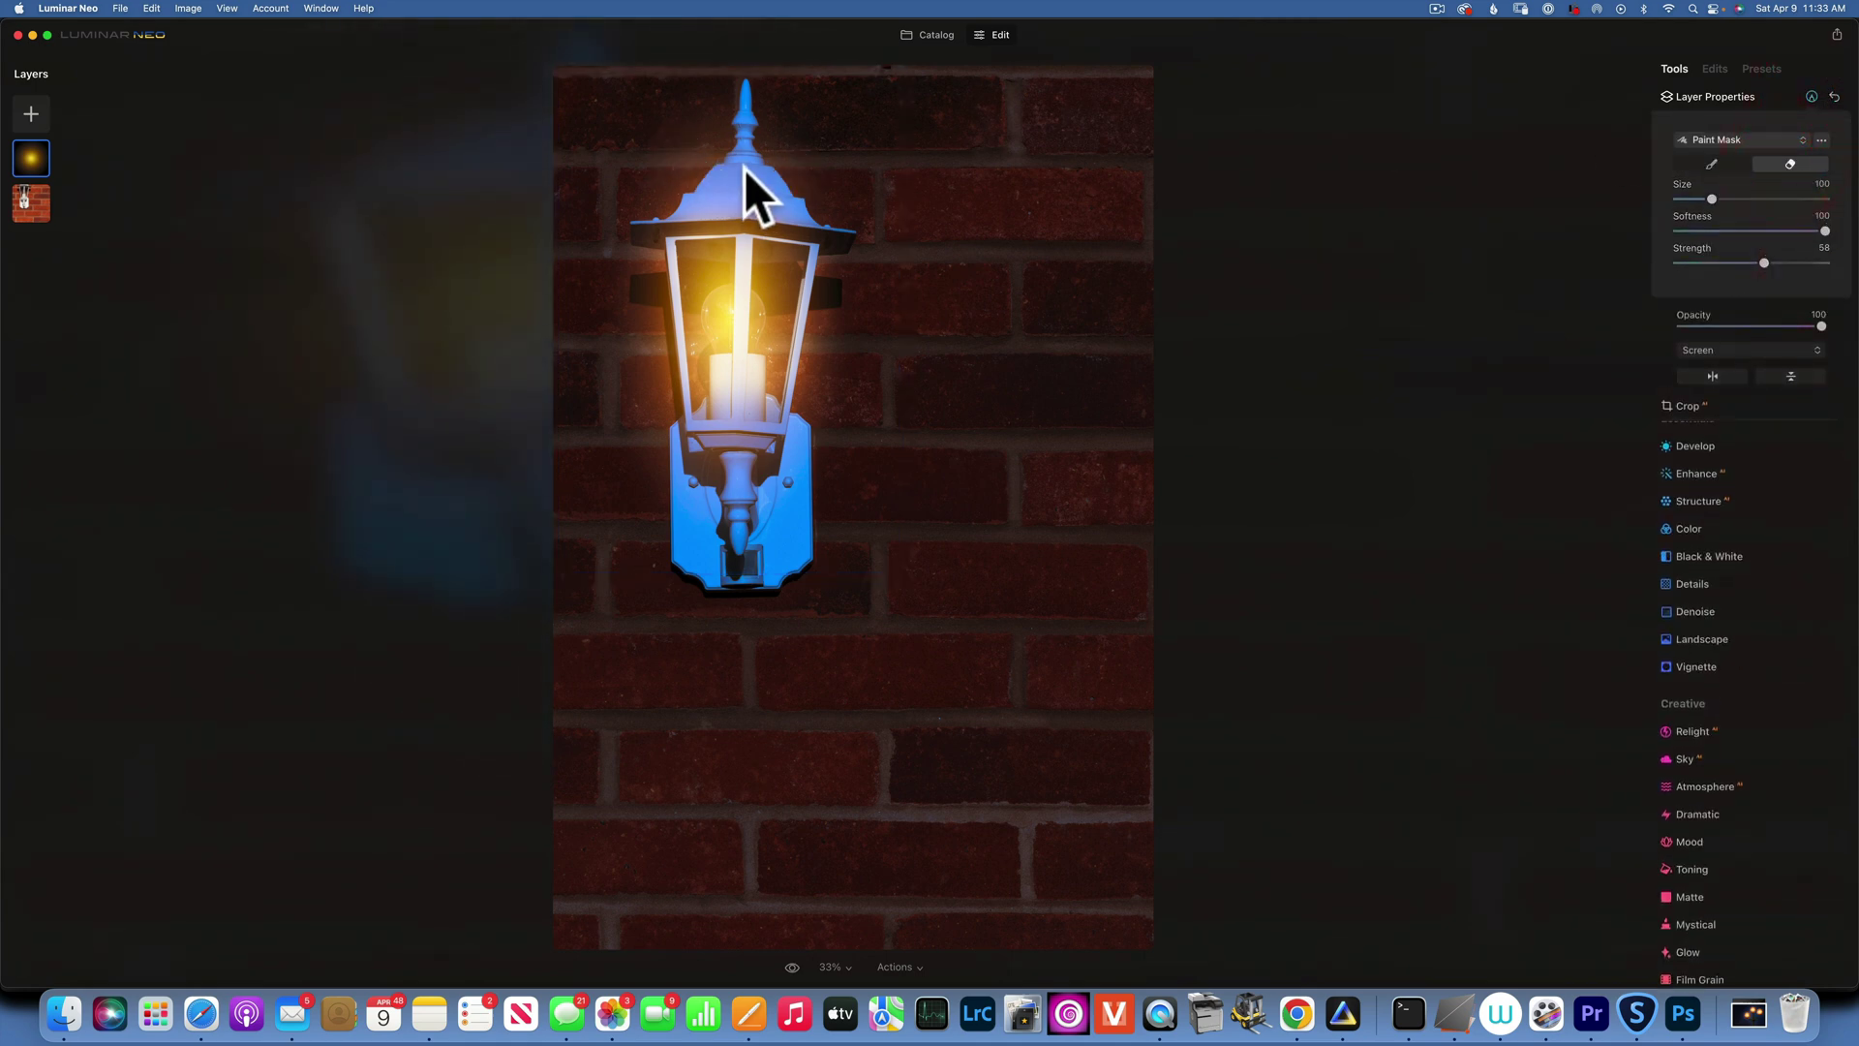
{"action": "key", "text": "bracketright"}
{"action": "left_click_drag", "start_coordinate": [694, 160], "coordinate": [828, 184]}
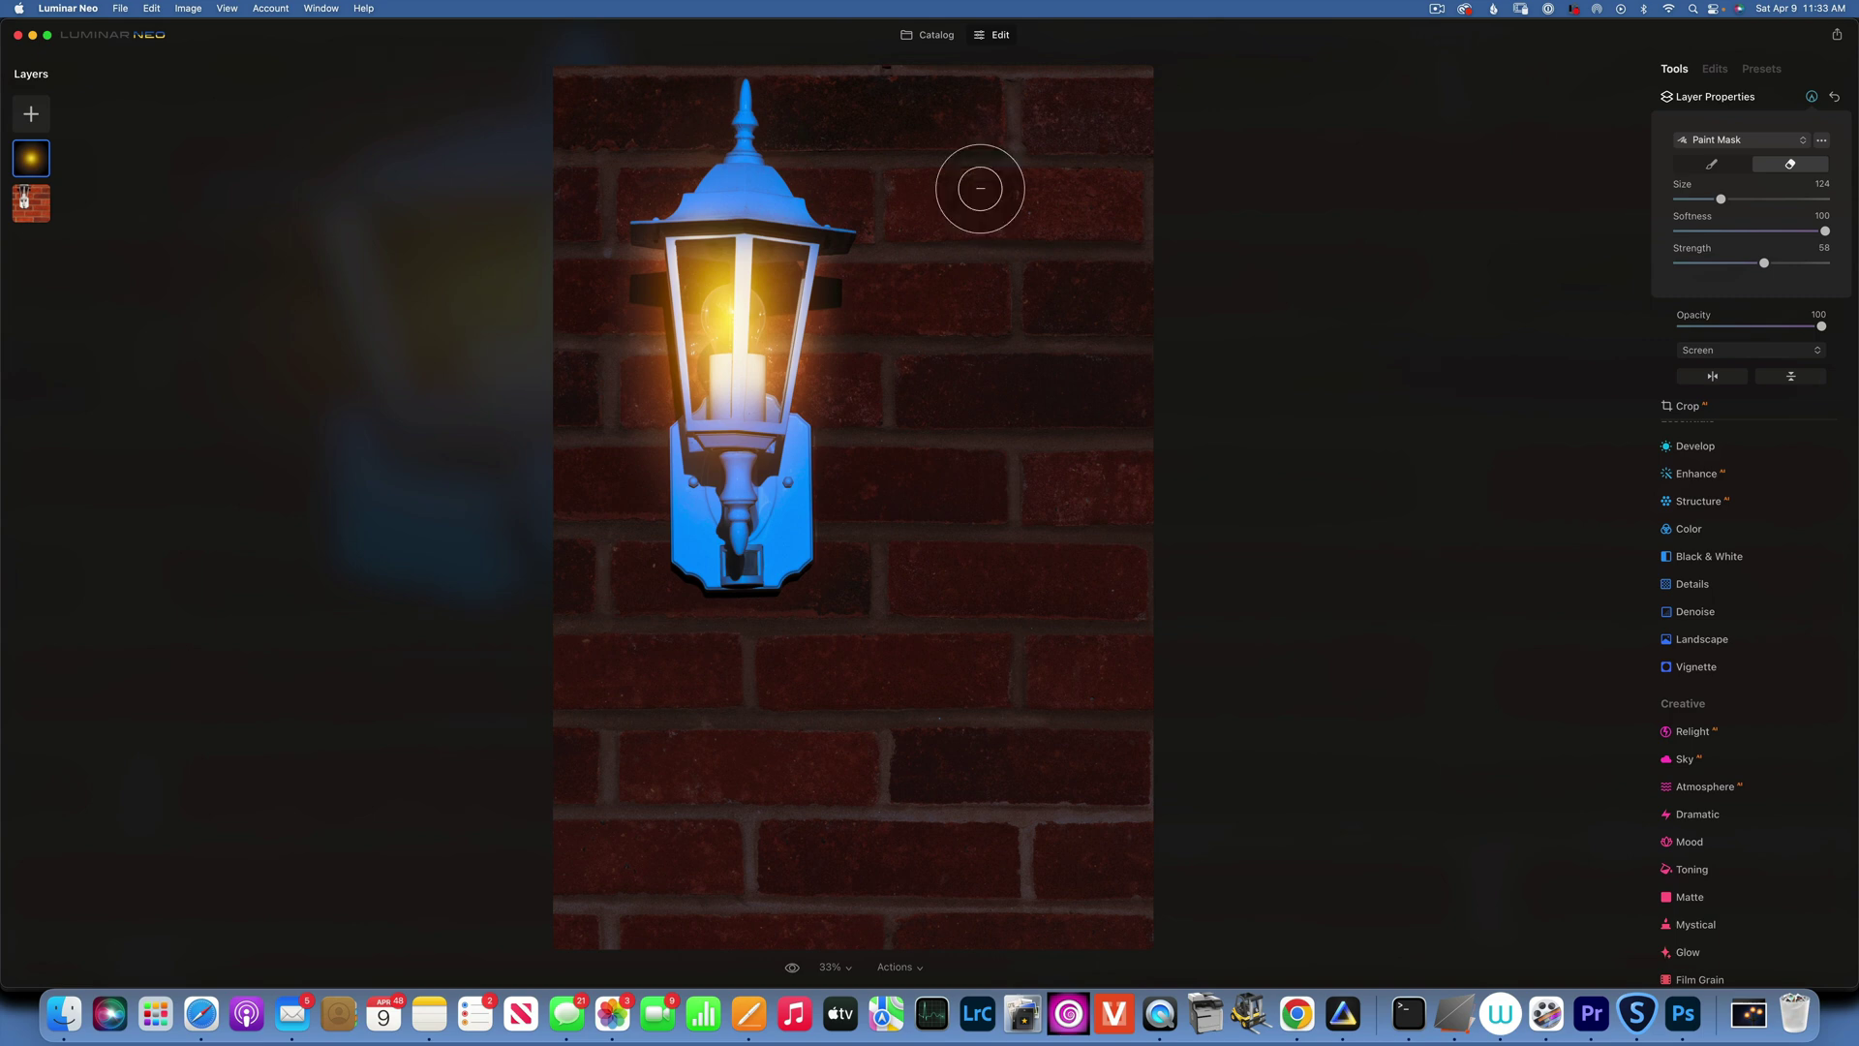
Step: Add a second glow image layer at 100 opacity with Screen blending
{"action": "left_click", "coordinate": [31, 113]}
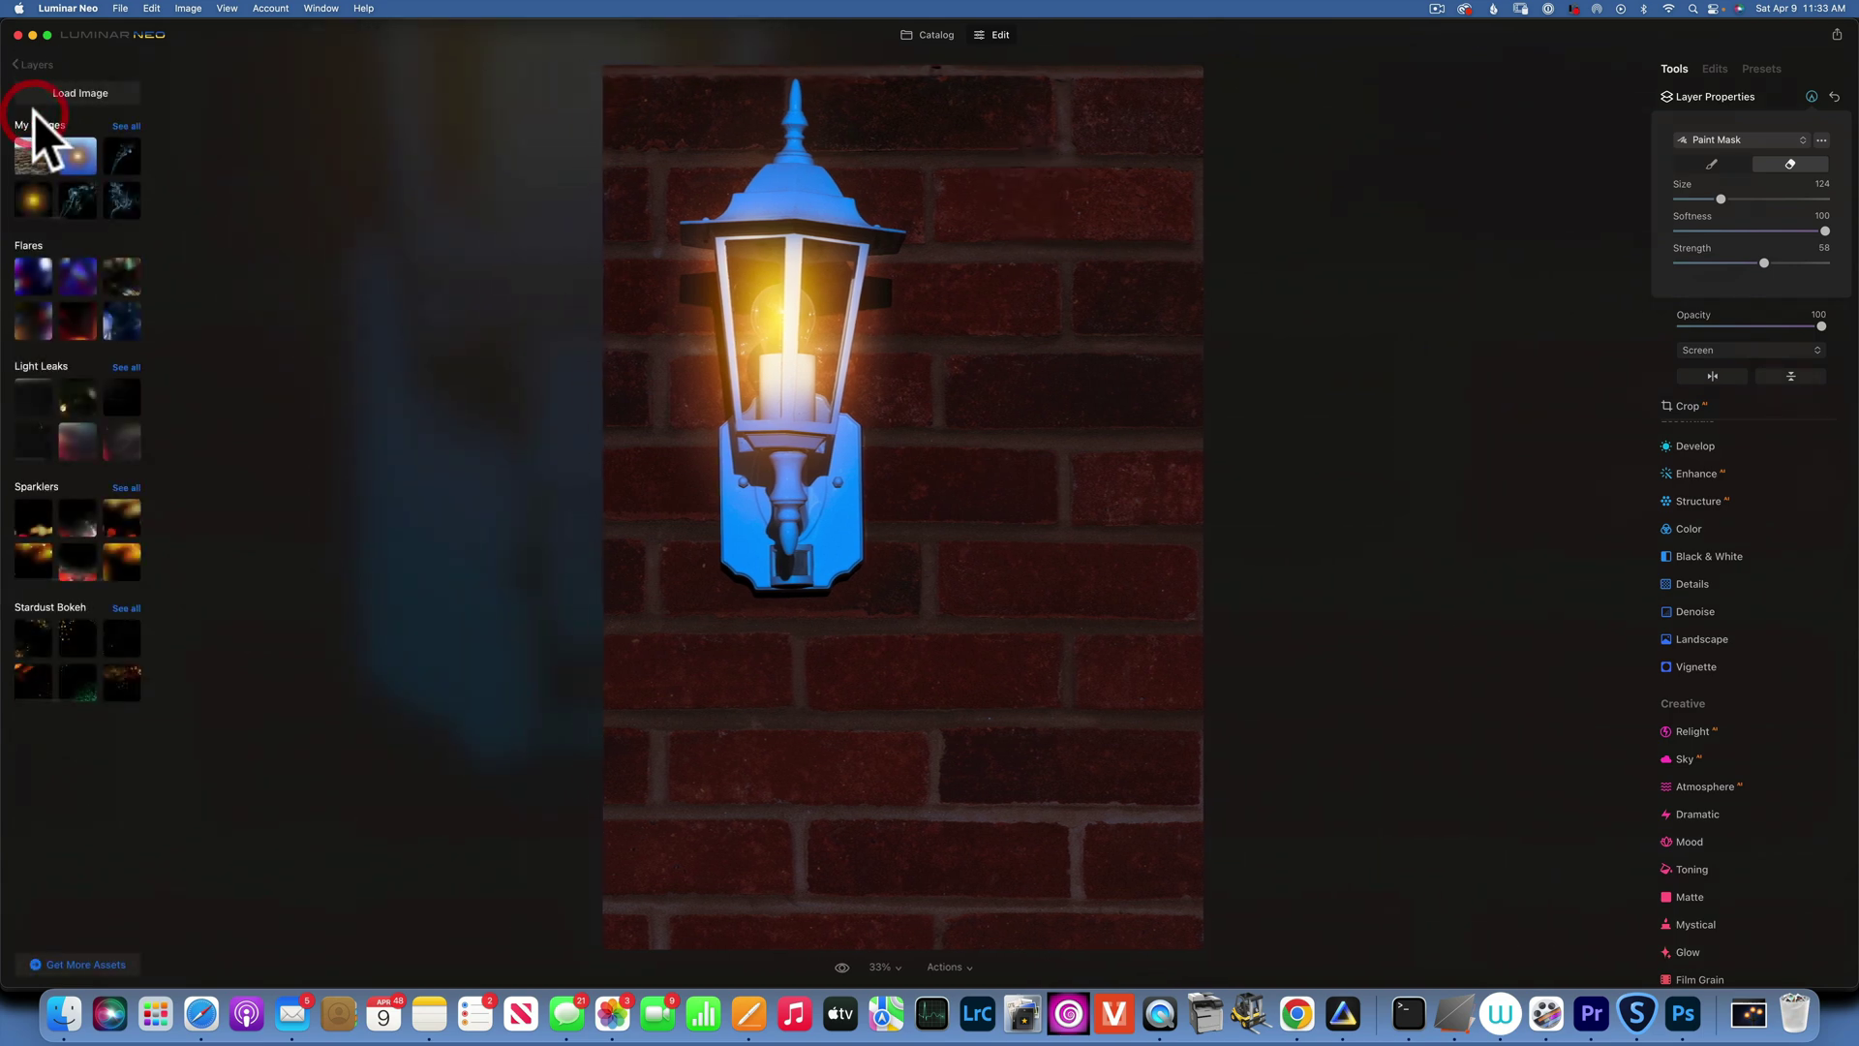
{"action": "left_click", "coordinate": [32, 204]}
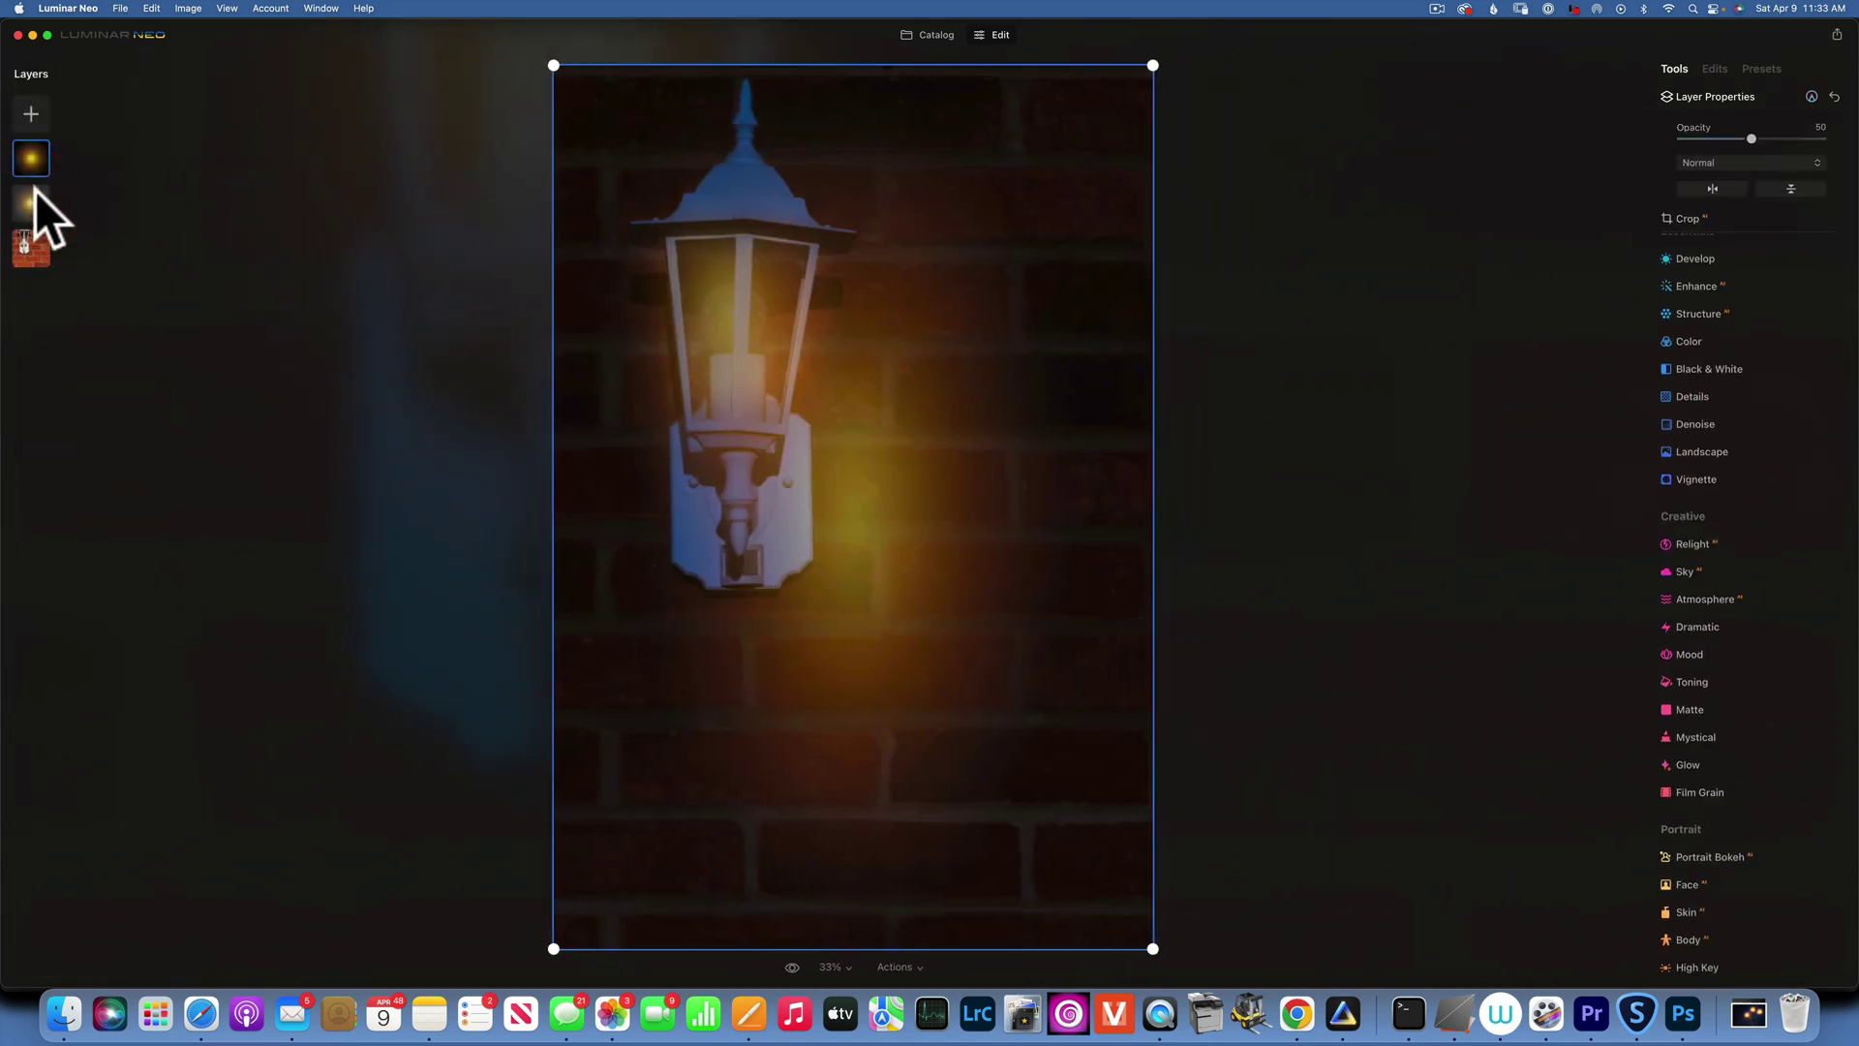
{"action": "left_click_drag", "start_coordinate": [1749, 137], "coordinate": [1822, 139]}
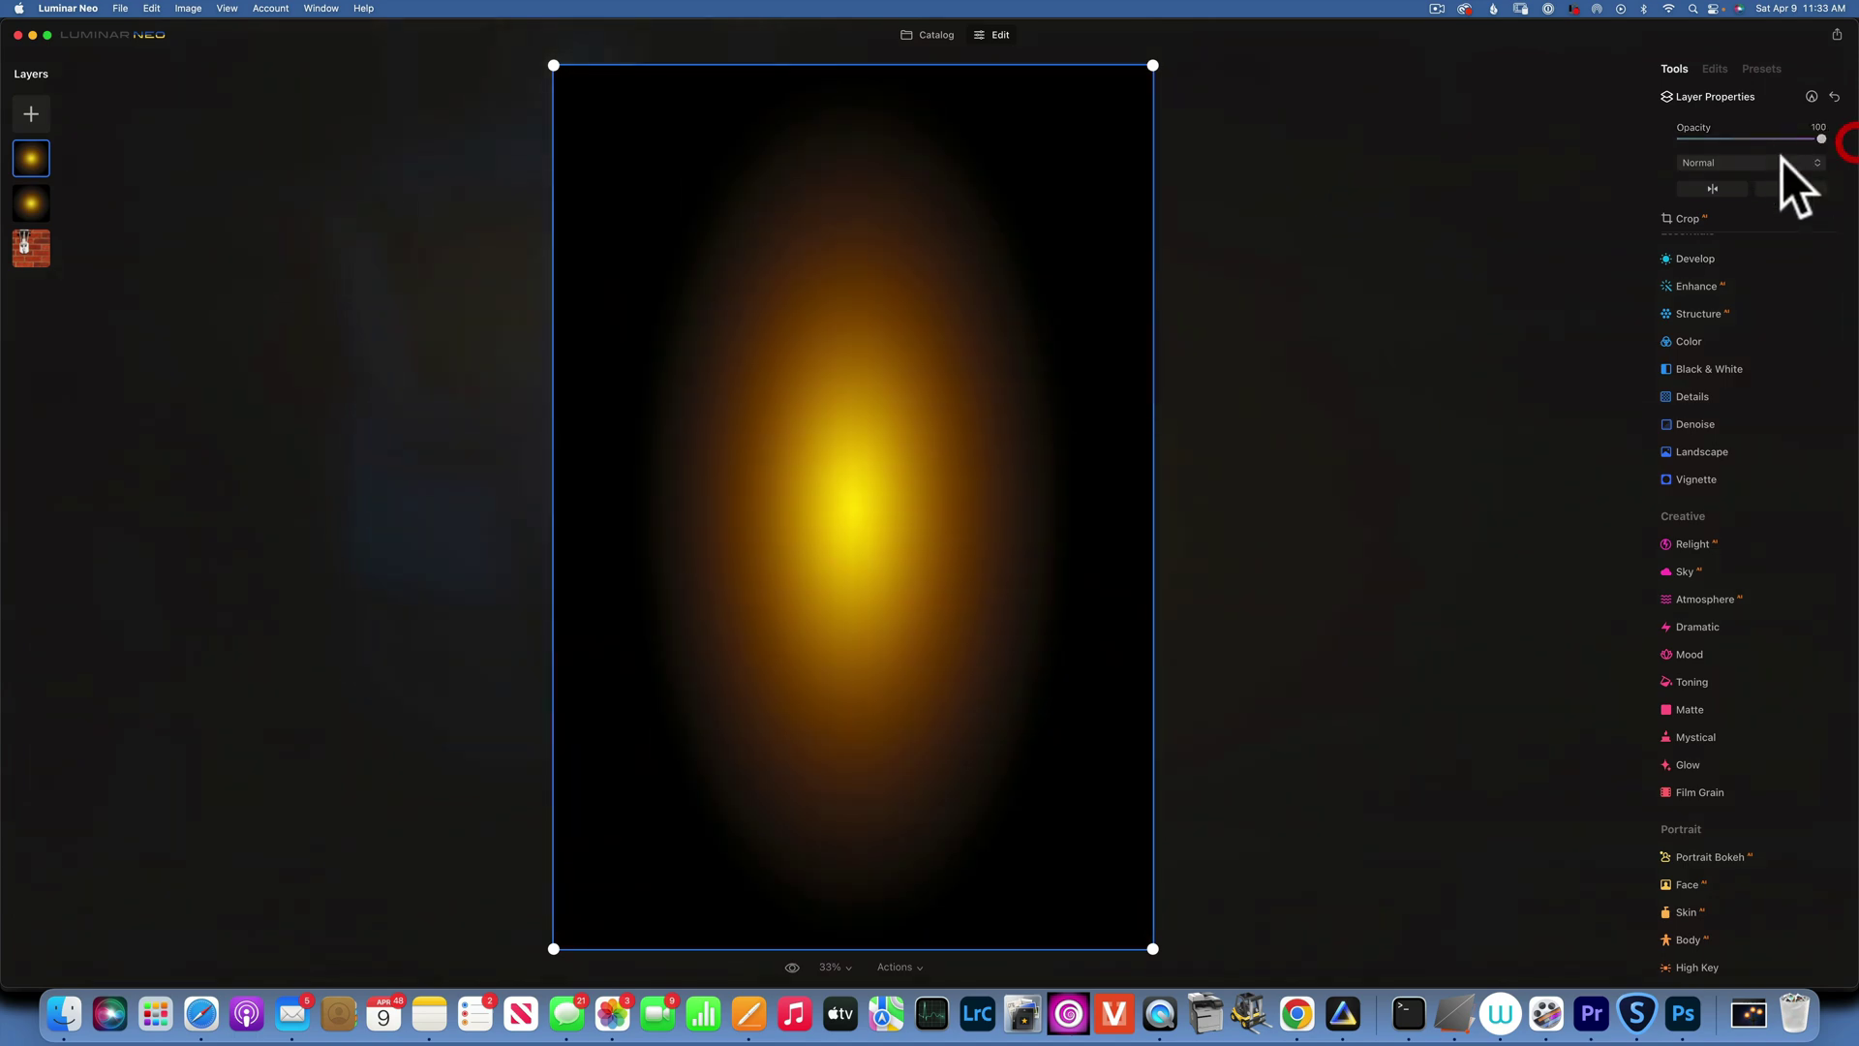
{"action": "left_click", "coordinate": [1781, 161]}
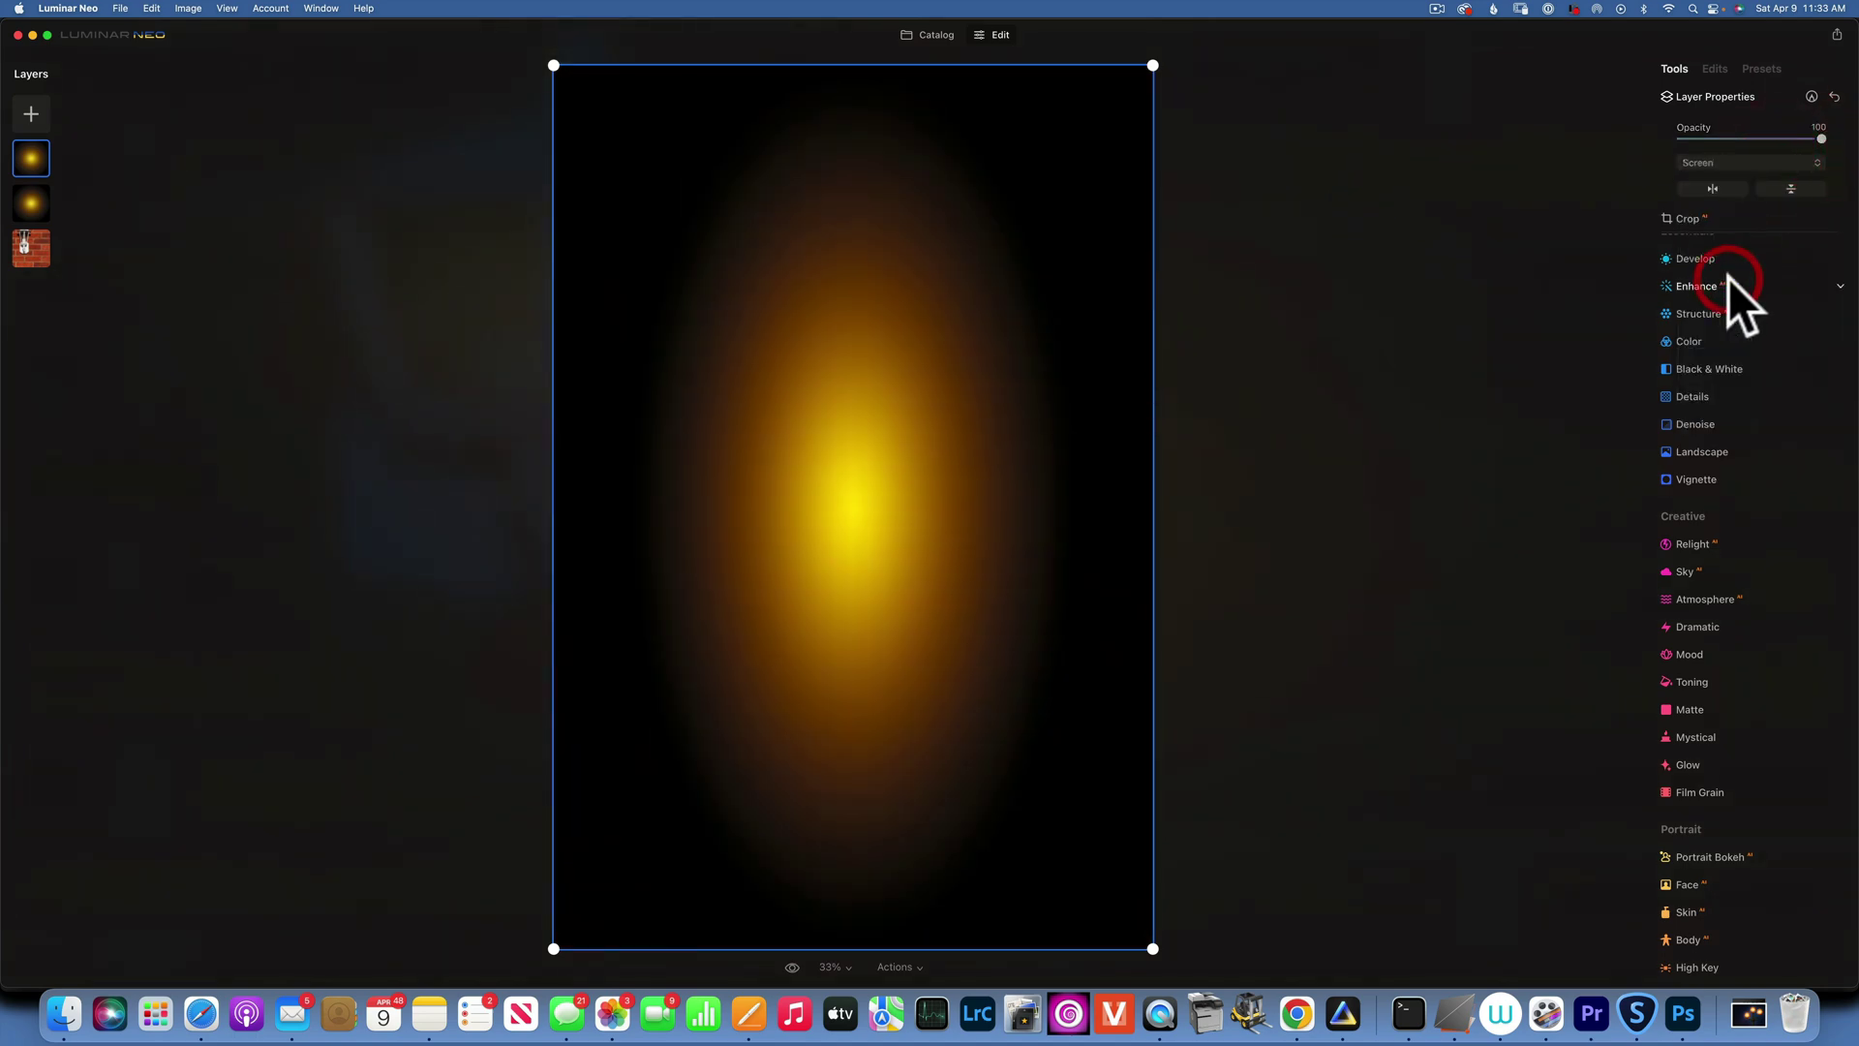
{"action": "left_click", "coordinate": [1736, 283]}
Step: Shrink the second glow and fit it inside the lantern glass over the bulb
{"action": "left_click_drag", "start_coordinate": [1151, 951], "coordinate": [716, 346]}
{"action": "left_click_drag", "start_coordinate": [635, 183], "coordinate": [735, 332]}
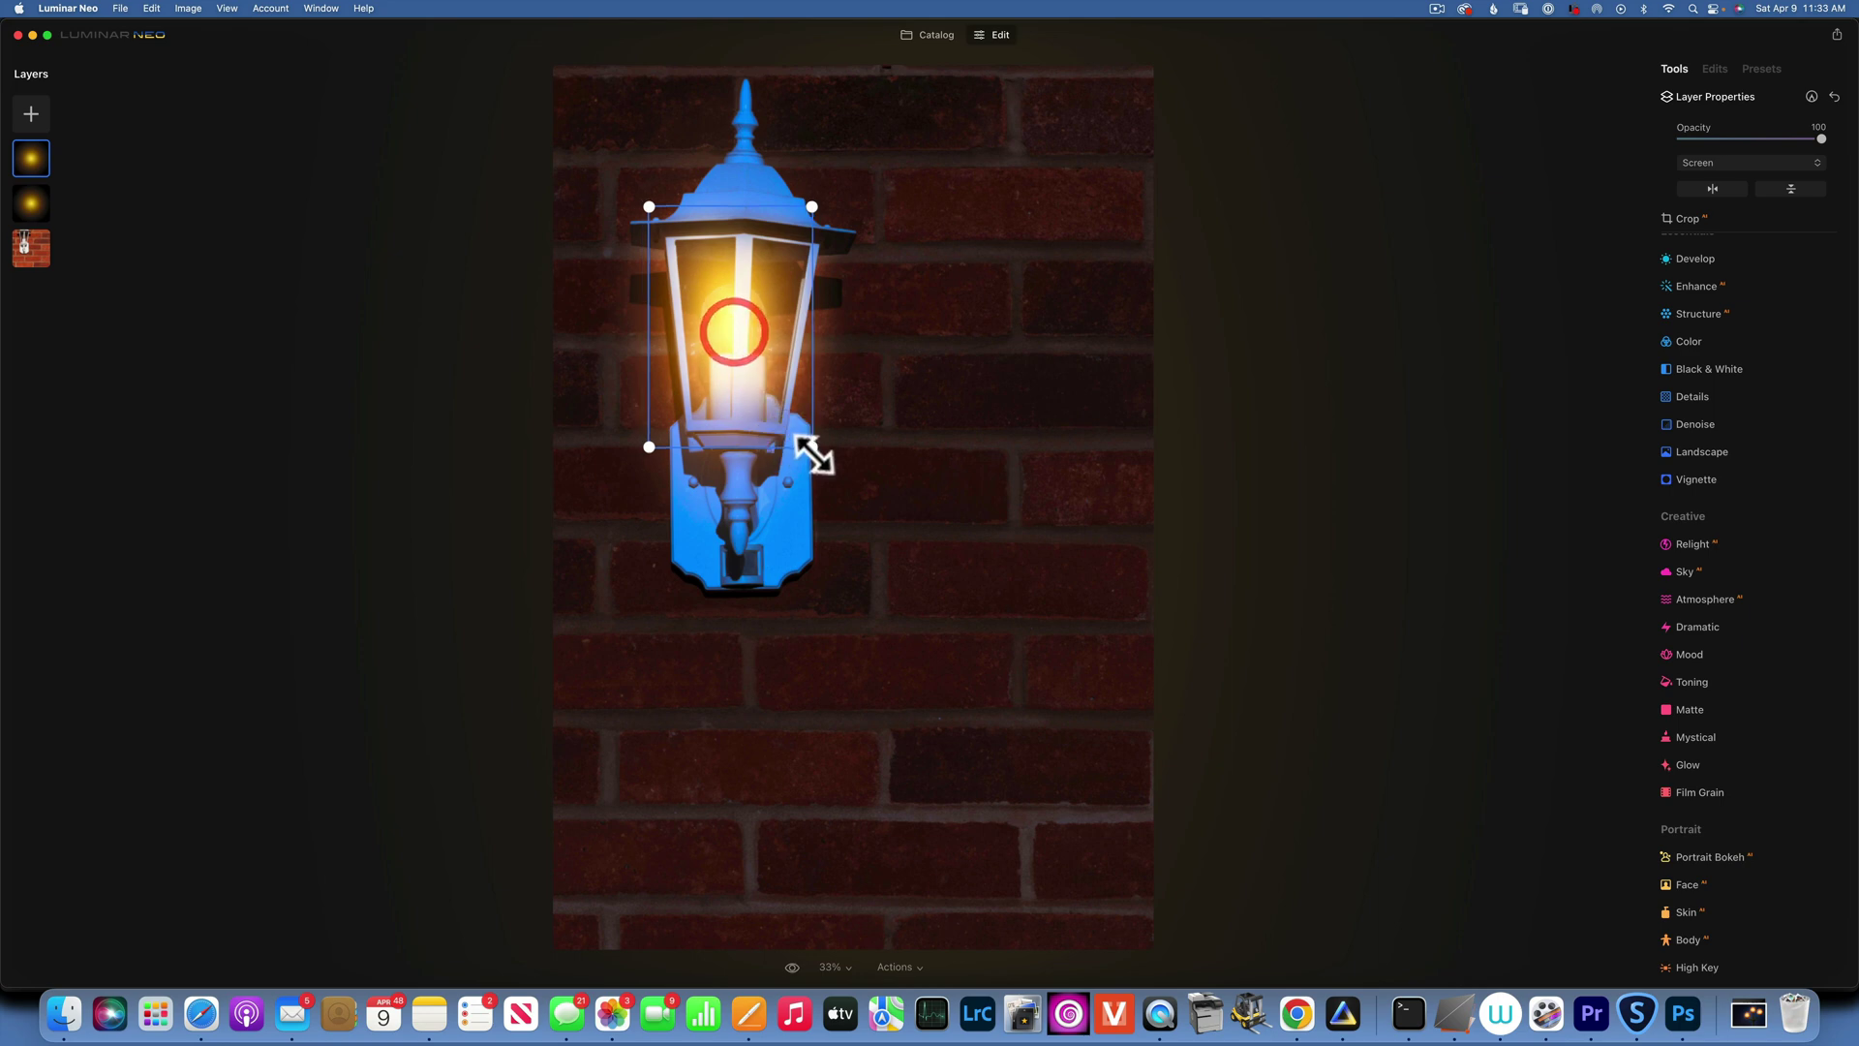
{"action": "left_click_drag", "start_coordinate": [810, 447], "coordinate": [772, 394]}
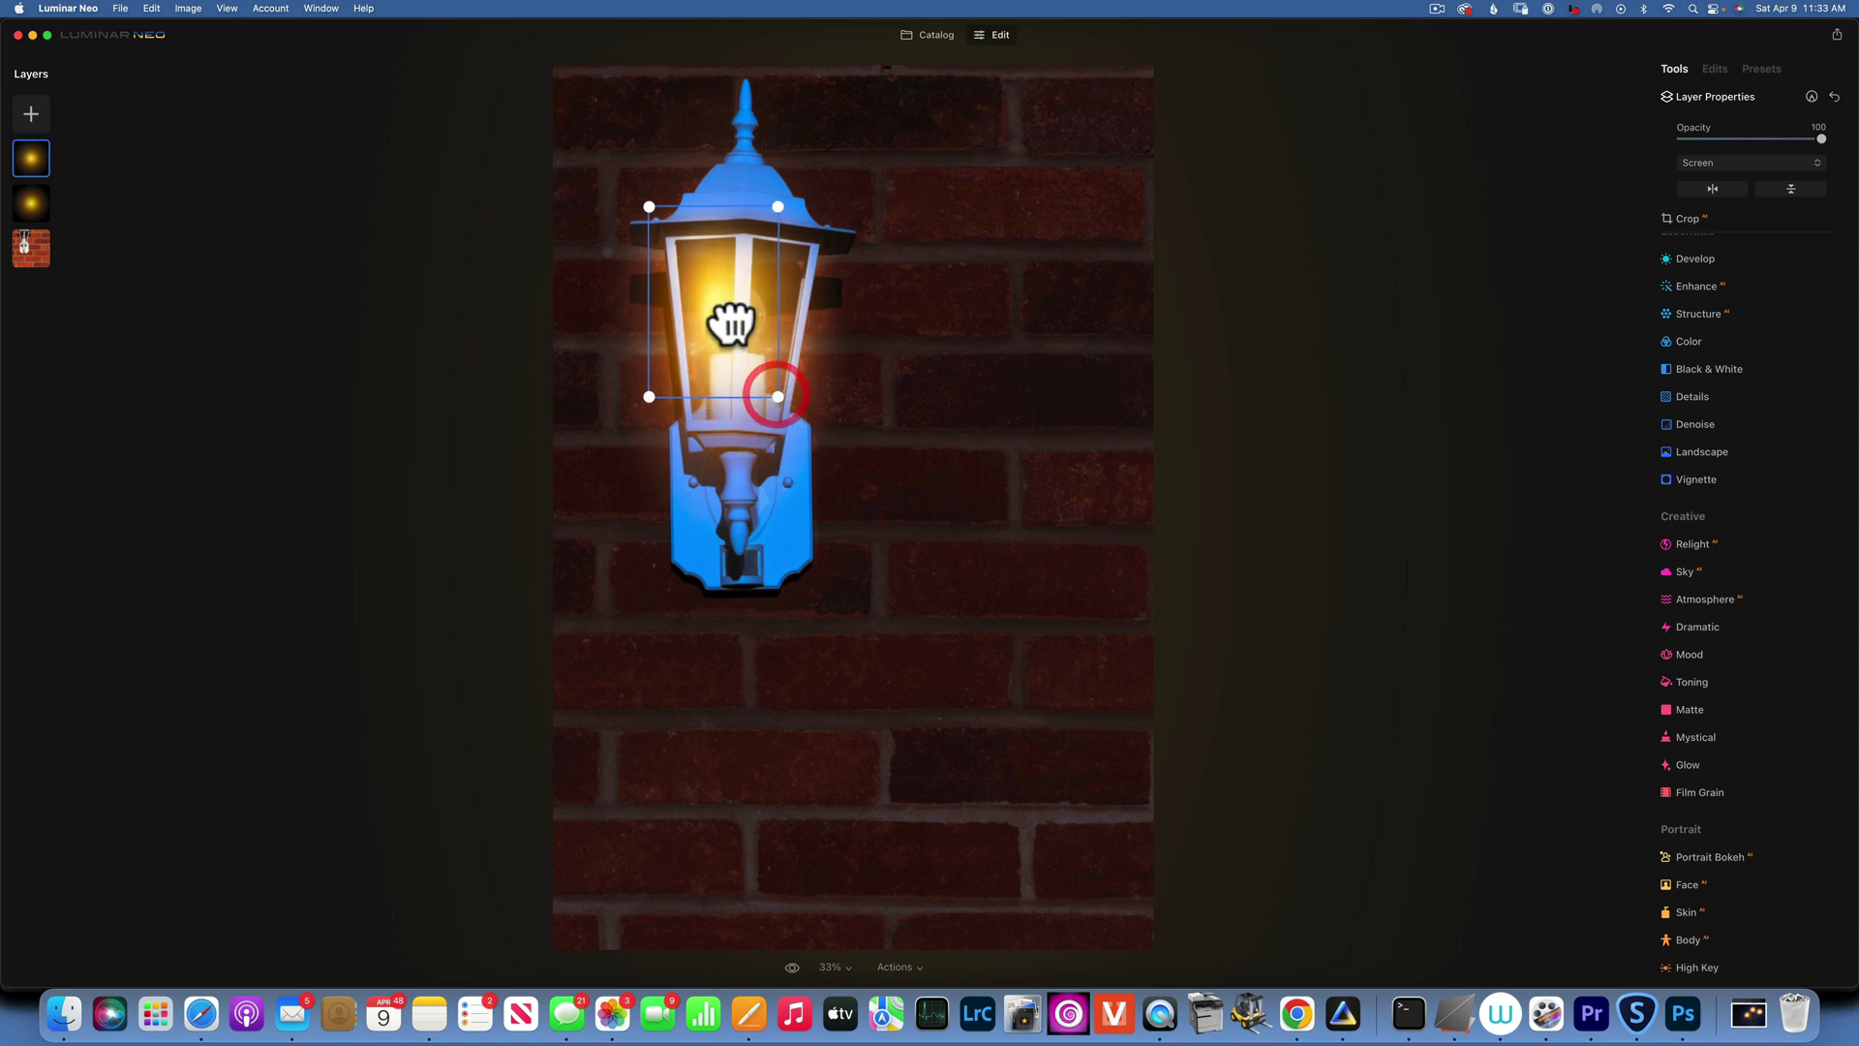
{"action": "left_click_drag", "start_coordinate": [746, 323], "coordinate": [737, 330]}
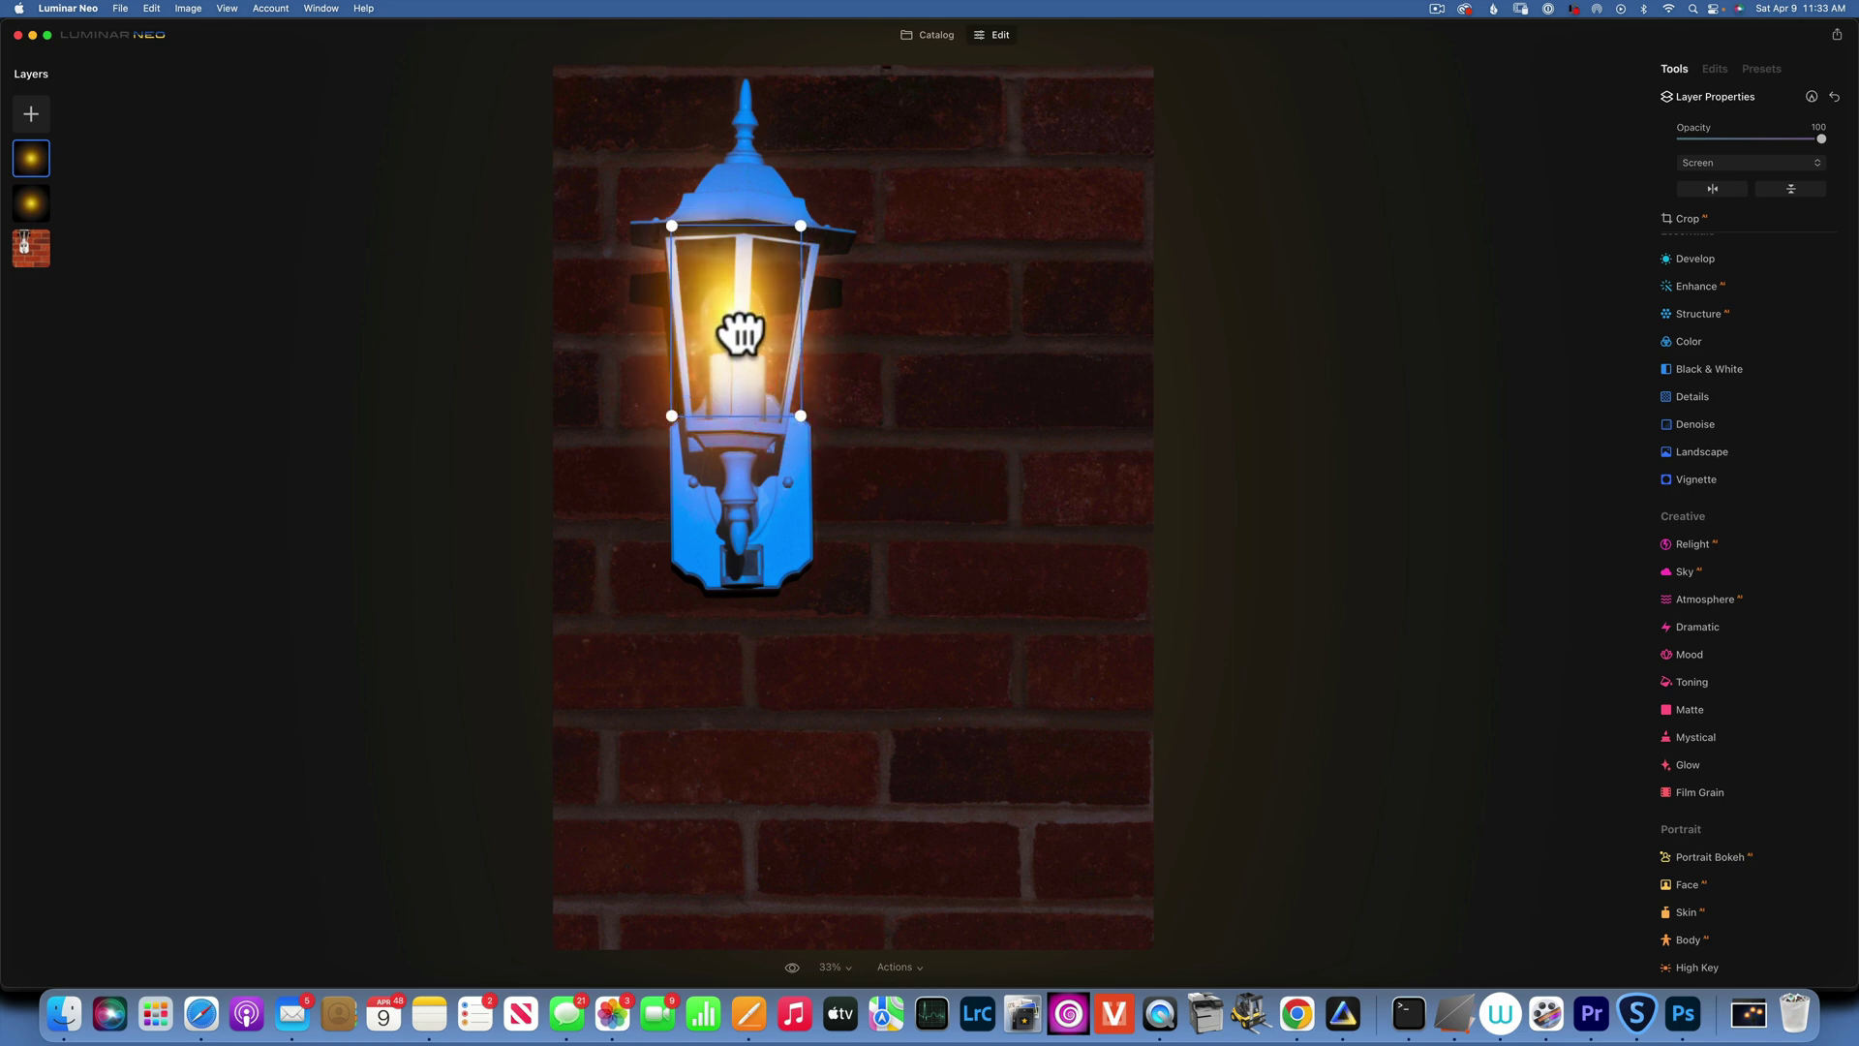
{"action": "left_click_drag", "start_coordinate": [806, 423], "coordinate": [801, 414]}
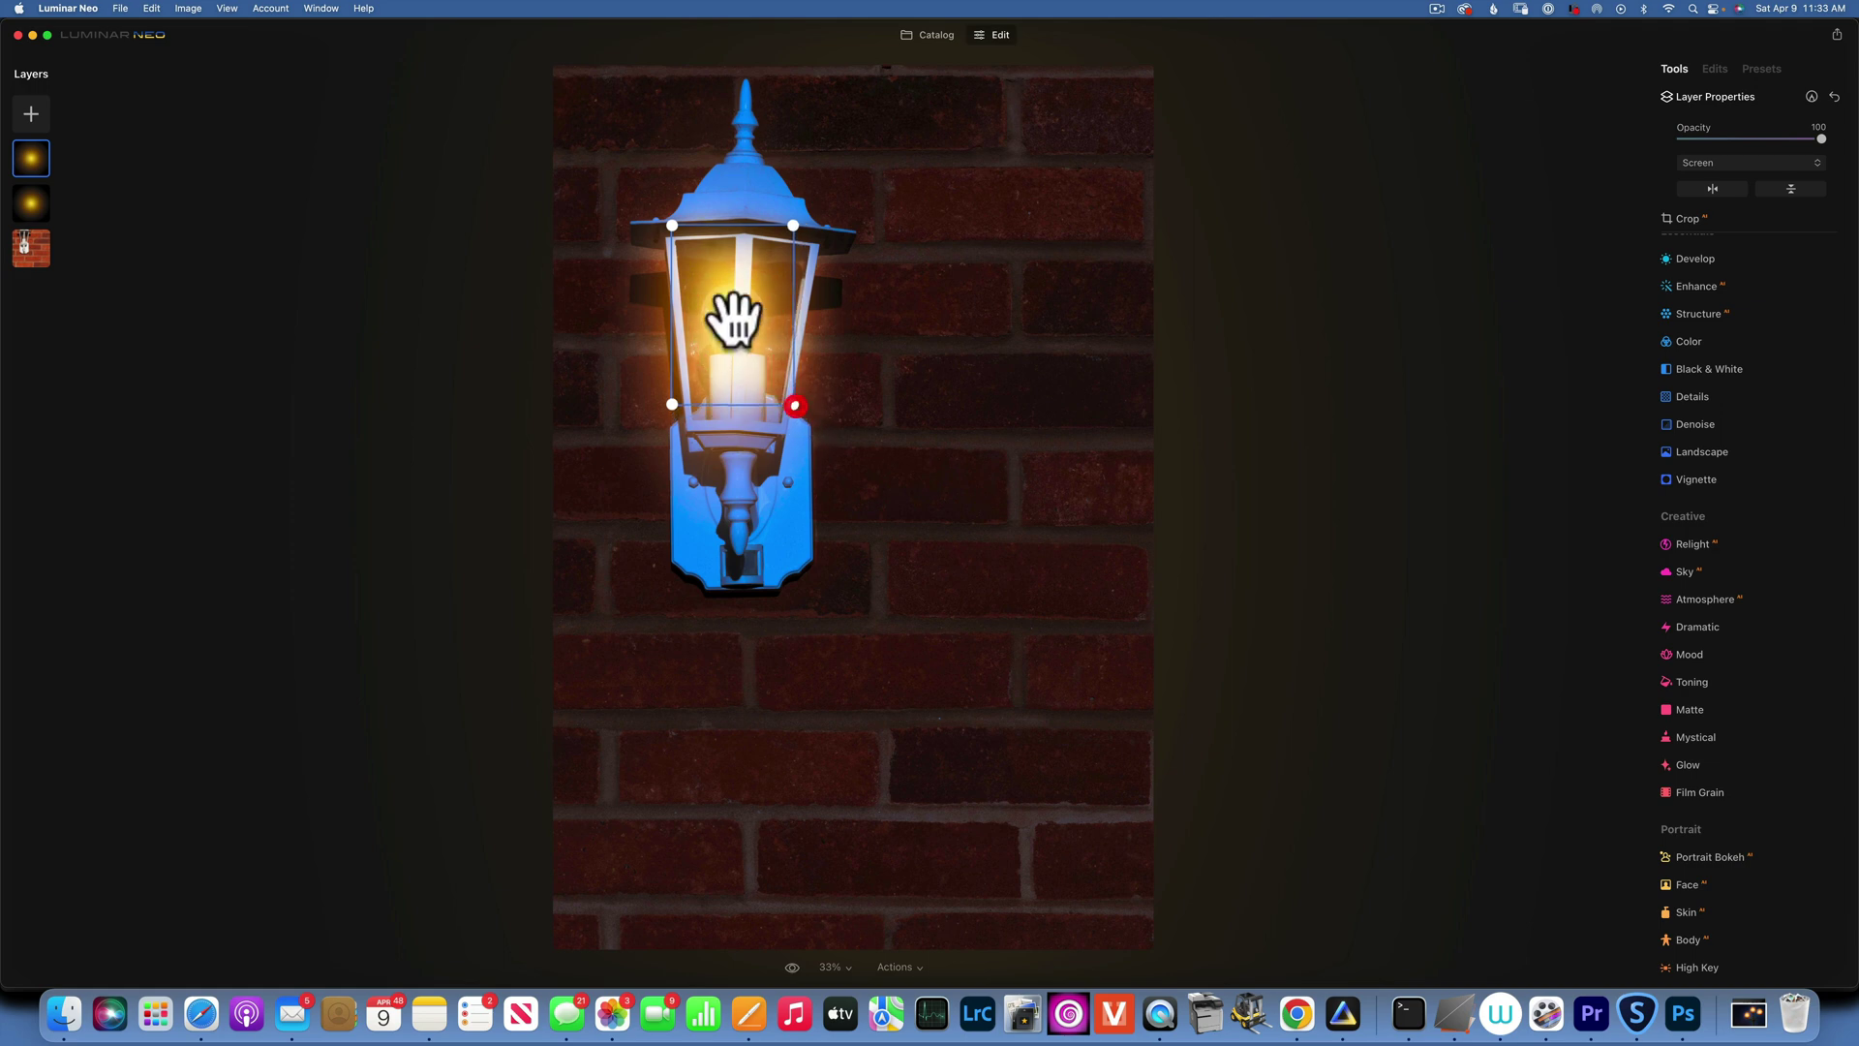
{"action": "left_click_drag", "start_coordinate": [731, 311], "coordinate": [733, 329]}
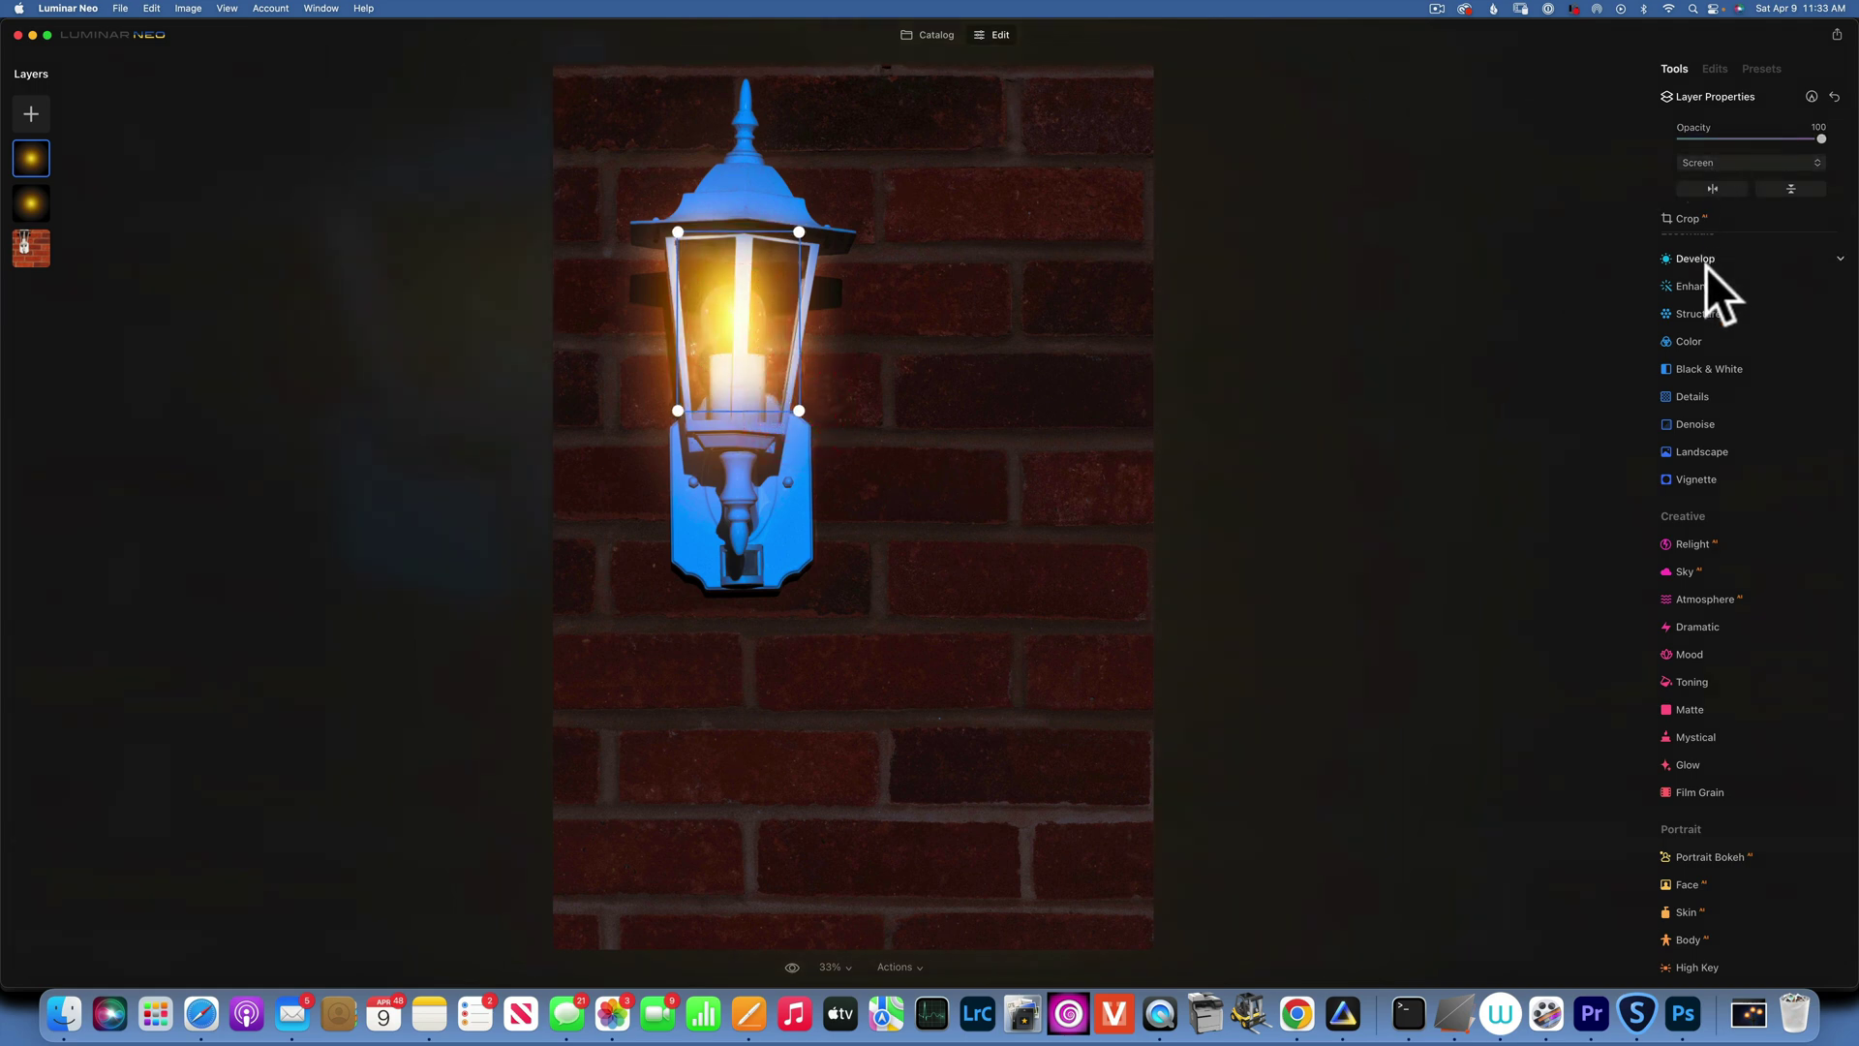
Step: Lower the second glow layer's Color Saturation to -62 to mute its orange tint
{"action": "left_click", "coordinate": [1694, 341]}
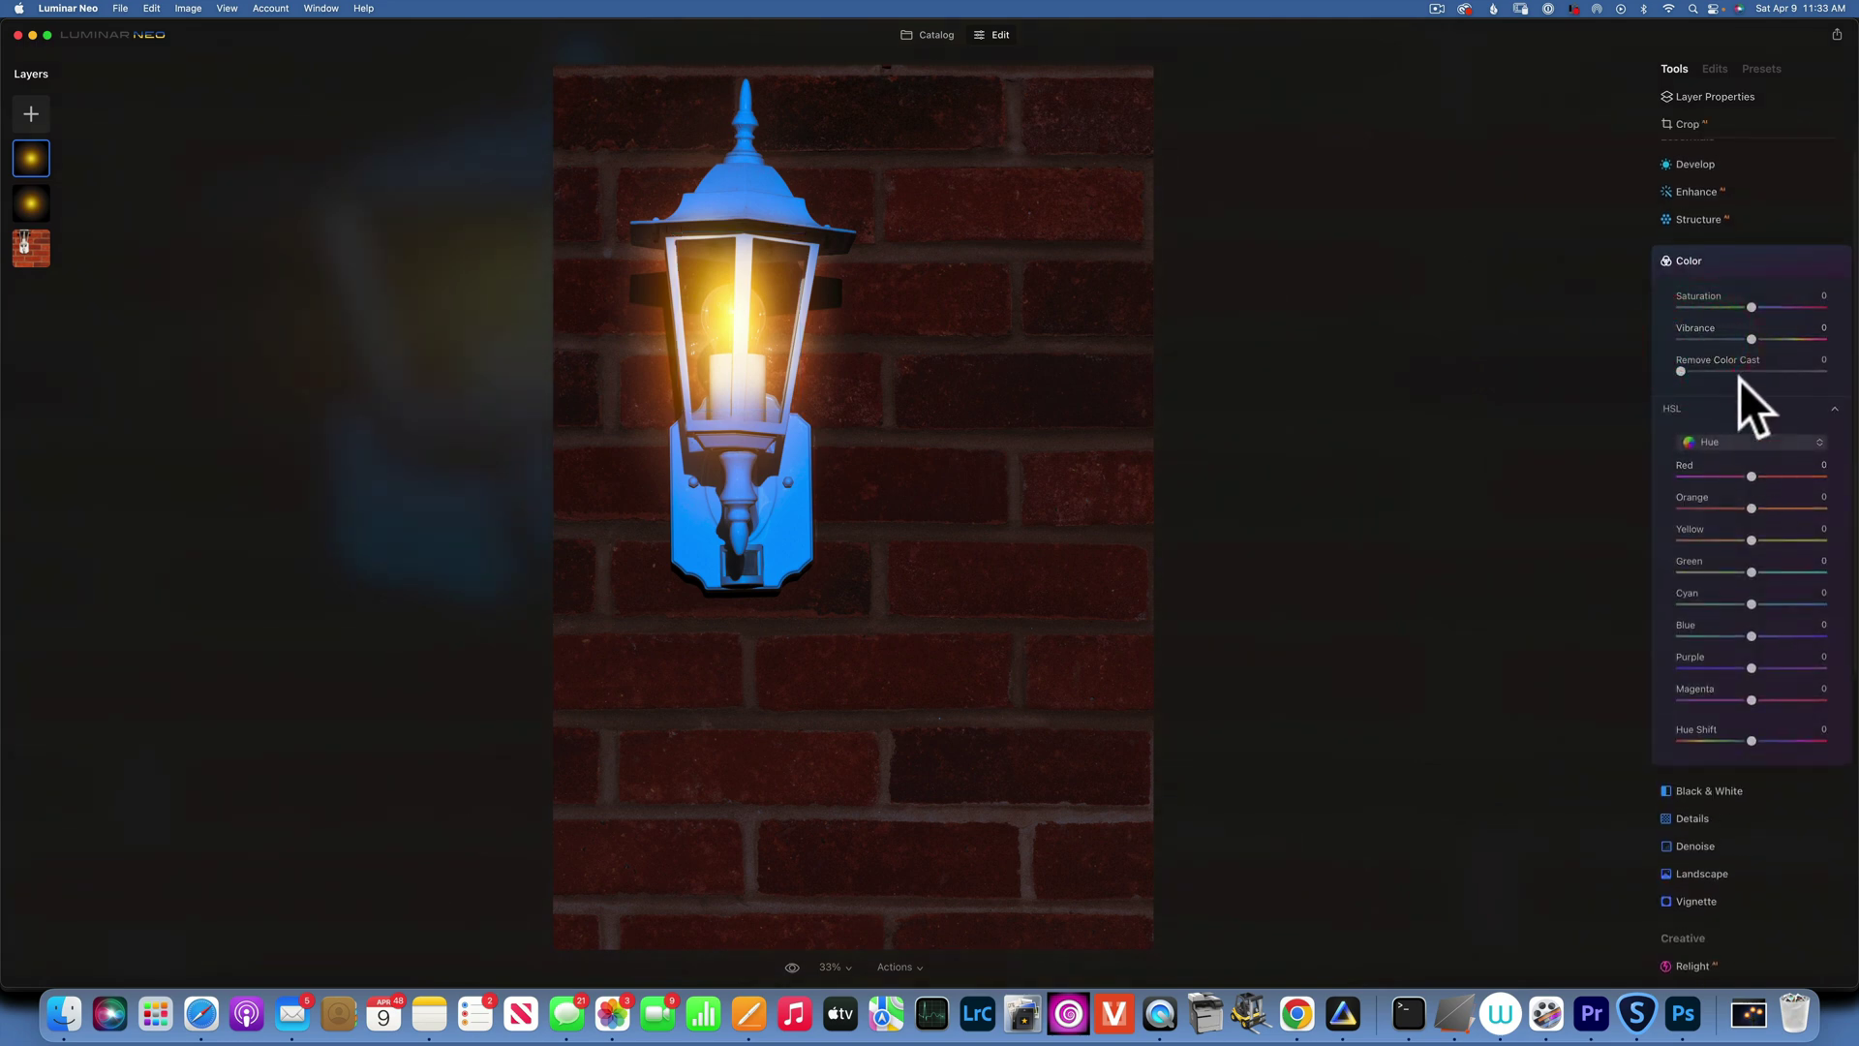
{"action": "left_click_drag", "start_coordinate": [1751, 307], "coordinate": [1720, 307]}
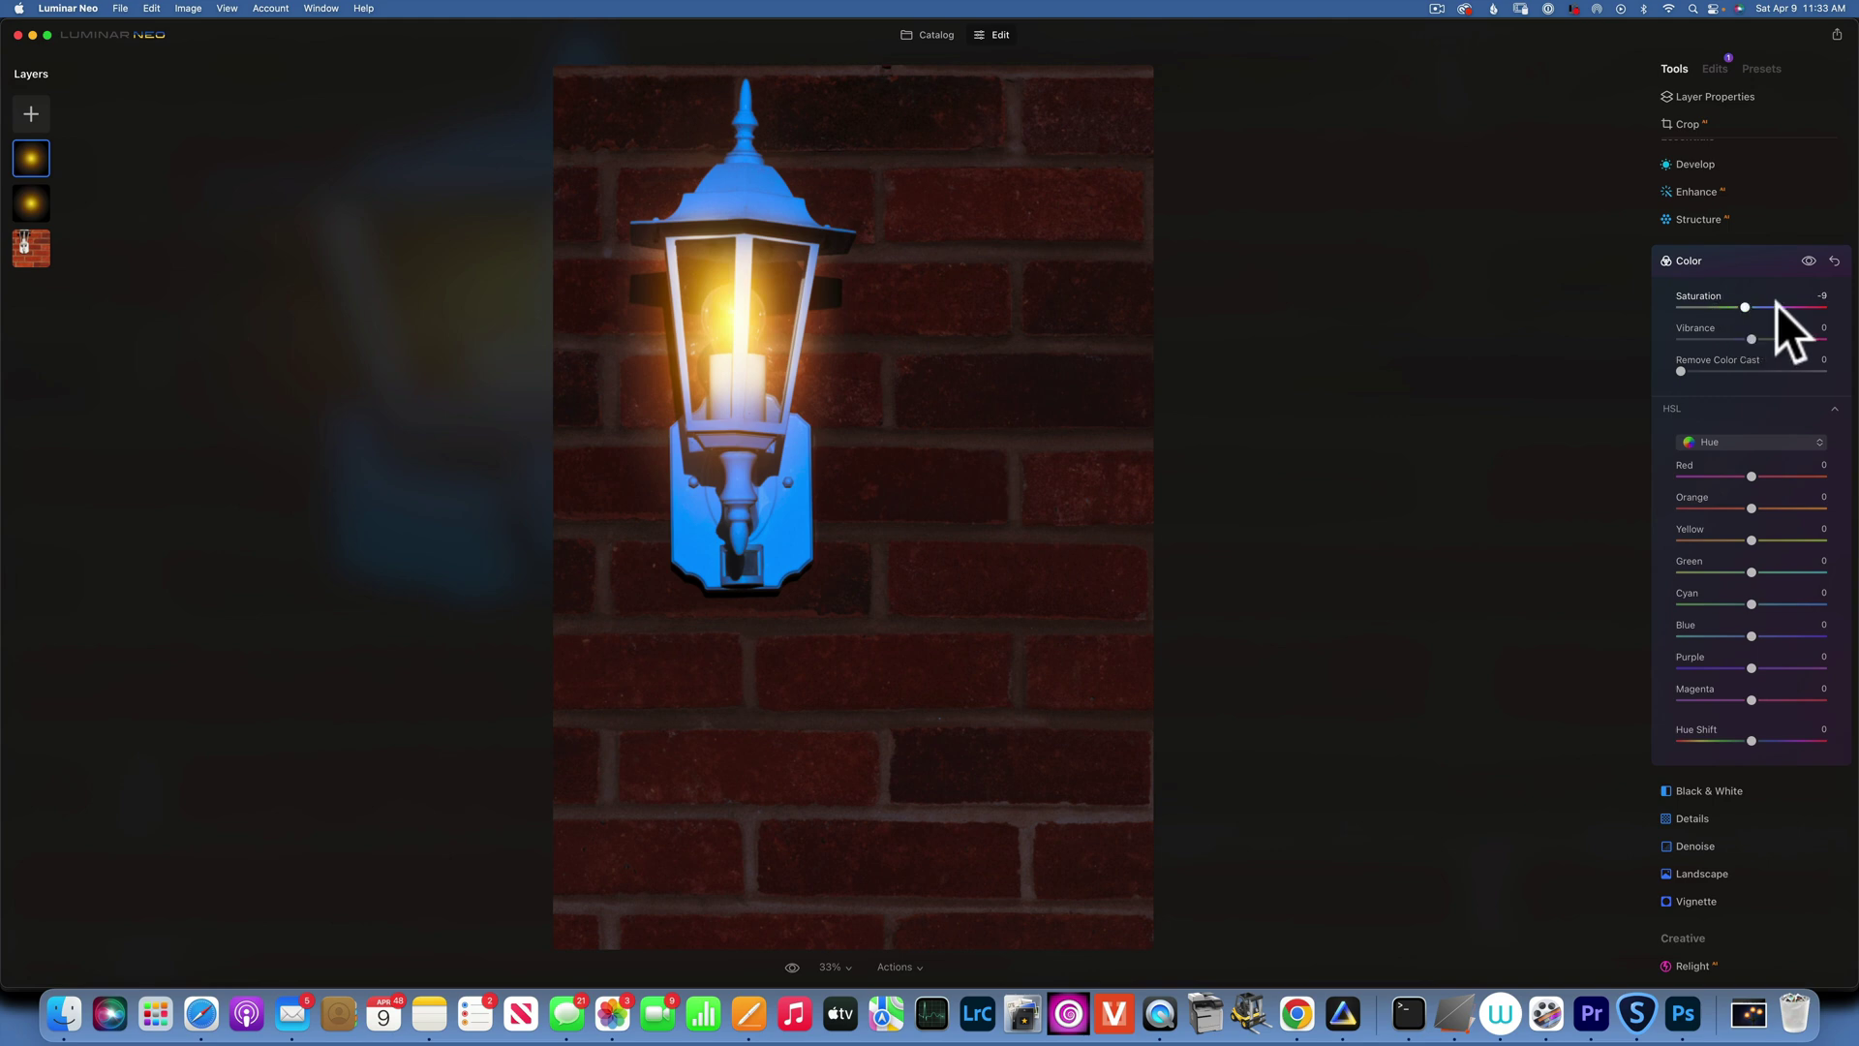
{"action": "left_click", "coordinate": [1705, 315]}
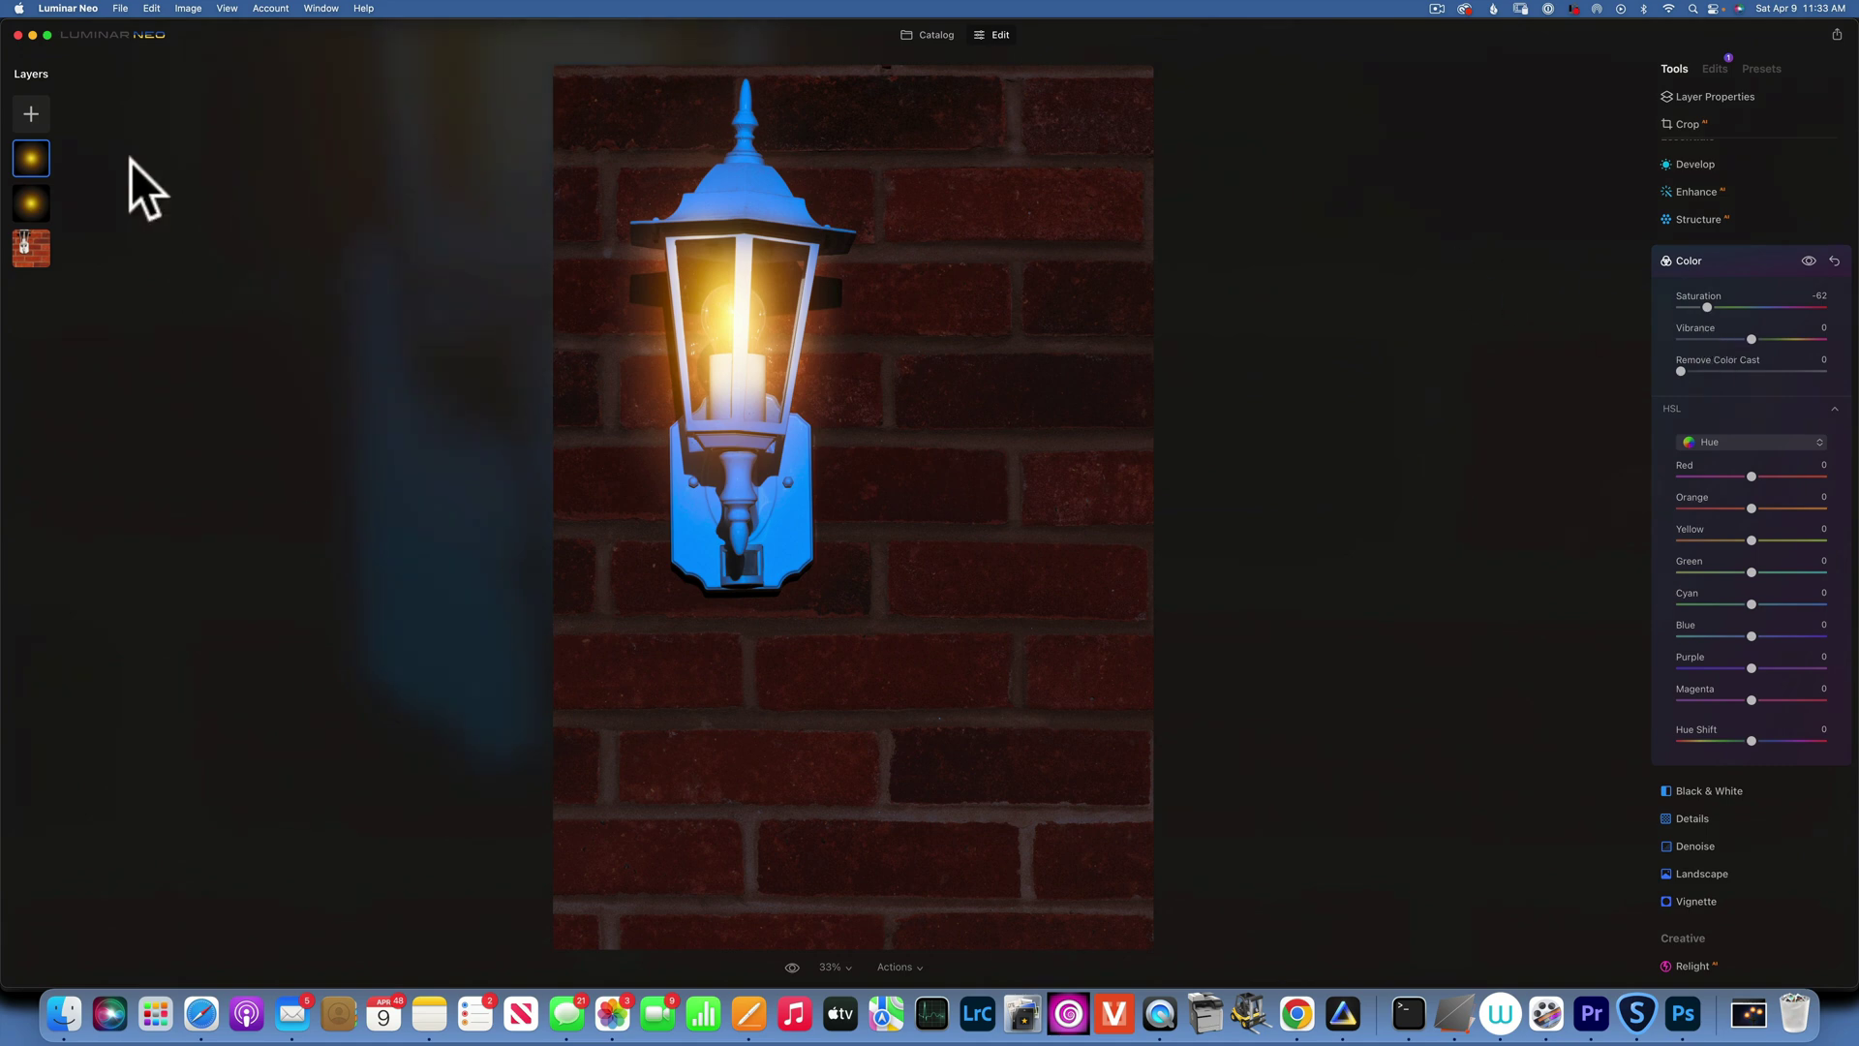
Step: Add a third glow image layer with Screen blending at opacity 31
{"action": "left_click", "coordinate": [33, 116]}
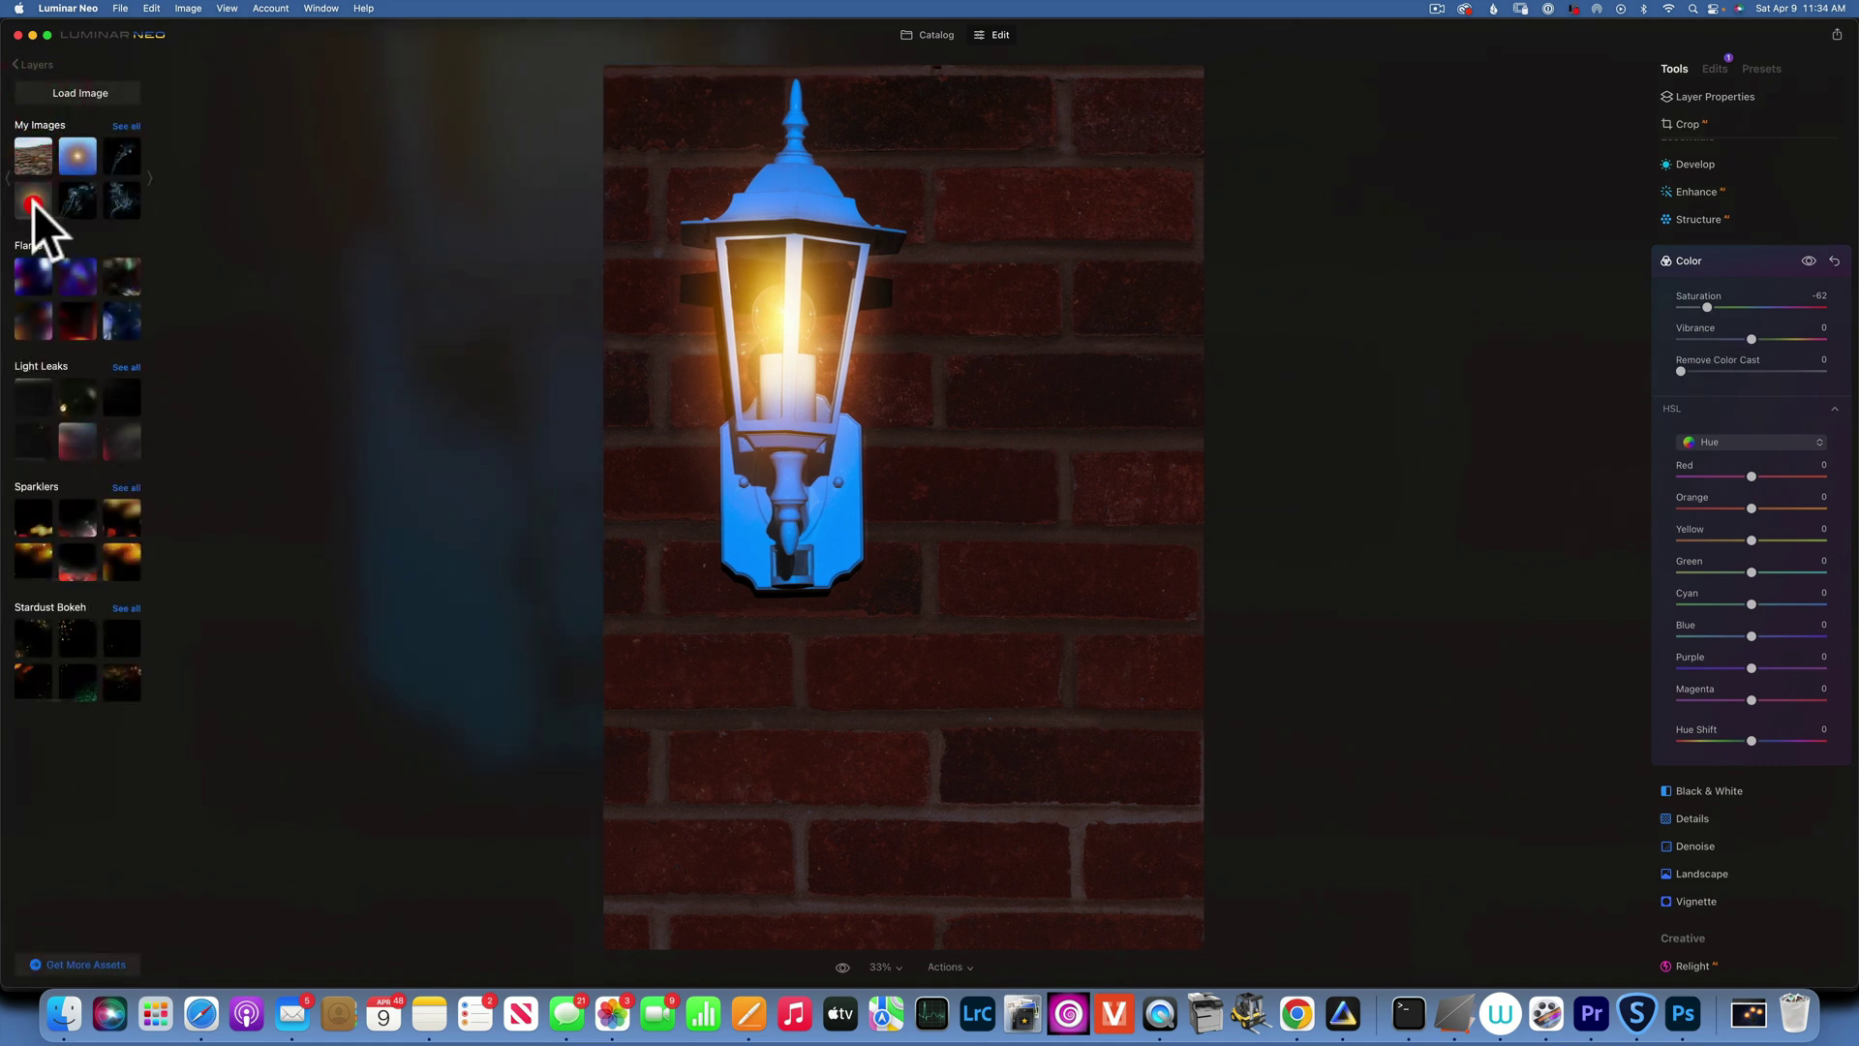
{"action": "left_click", "coordinate": [33, 202]}
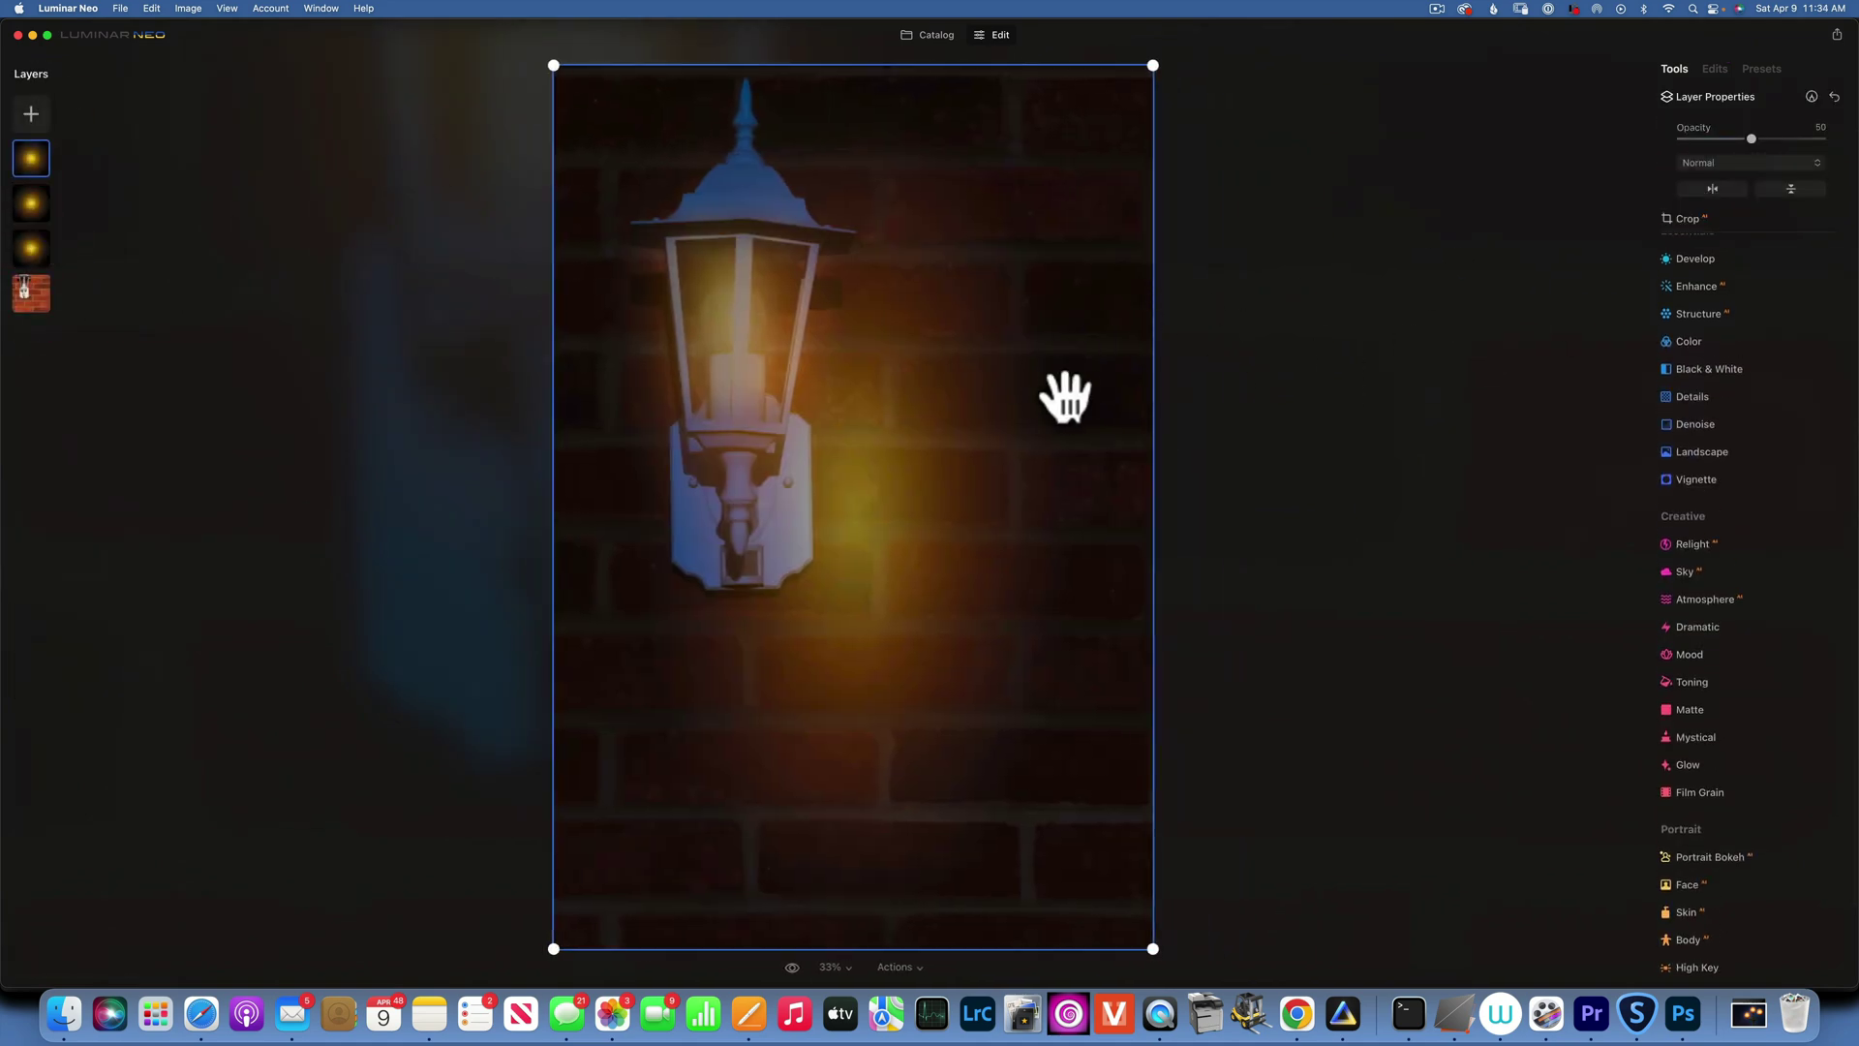
{"action": "mouse_move", "coordinate": [877, 531]}
{"action": "left_mouse_down"}
{"action": "mouse_move", "coordinate": [664, 290]}
{"action": "mouse_move", "coordinate": [739, 290]}
{"action": "left_mouse_up"}
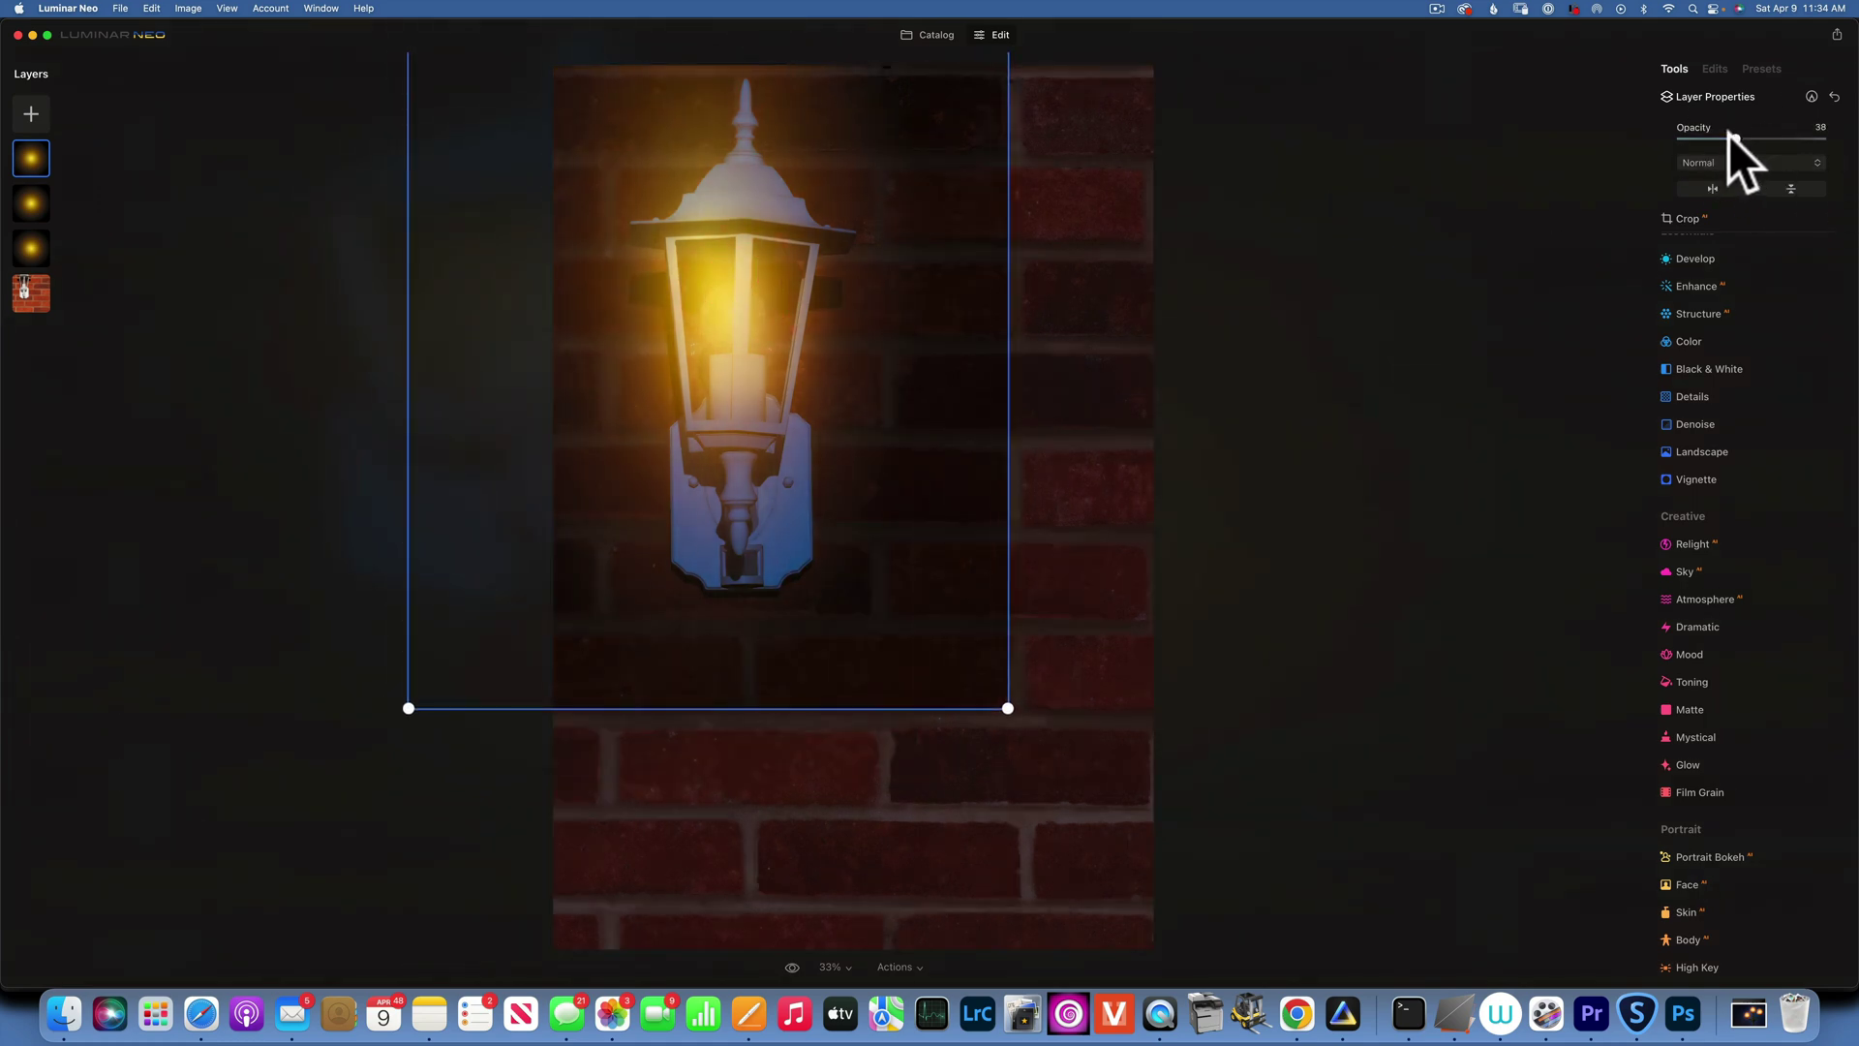
{"action": "left_click", "coordinate": [1729, 160]}
{"action": "left_click", "coordinate": [1729, 280]}
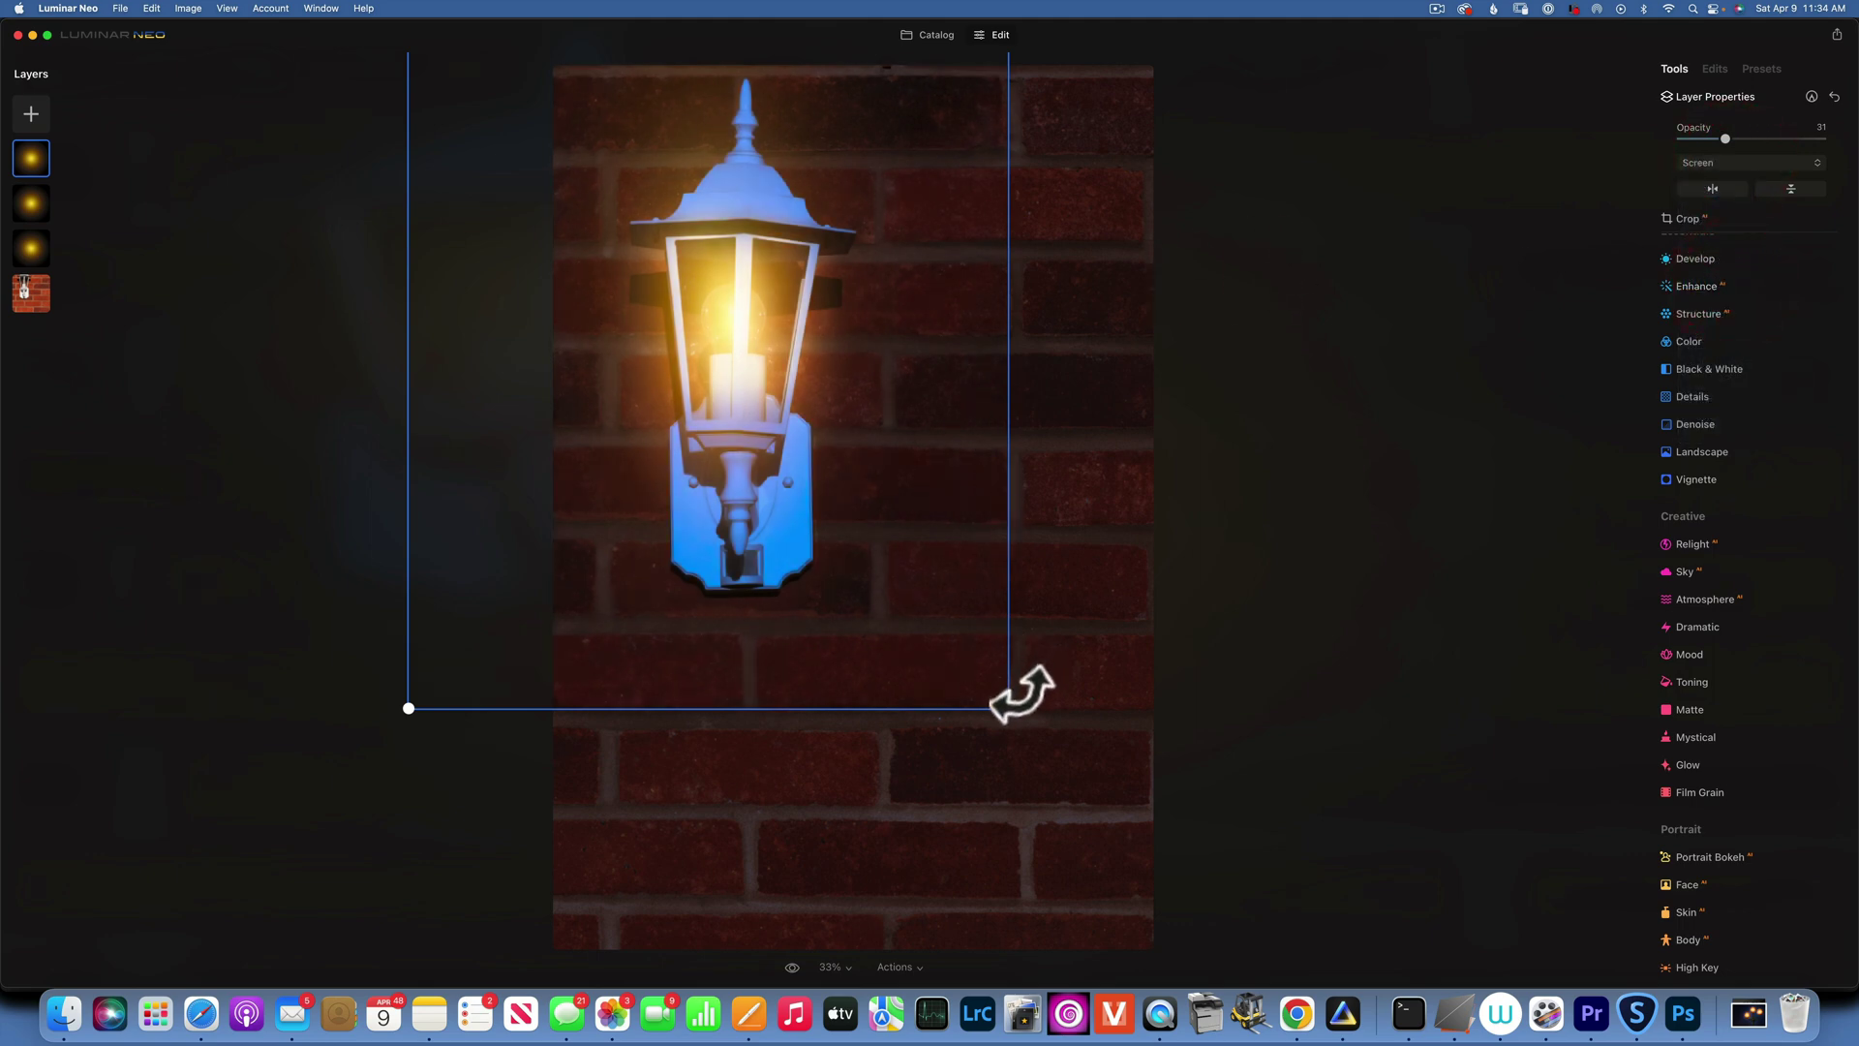
Step: Shrink the third glow and position it over the wall lantern as a soft halo
{"action": "left_click_drag", "start_coordinate": [1009, 709], "coordinate": [926, 607]}
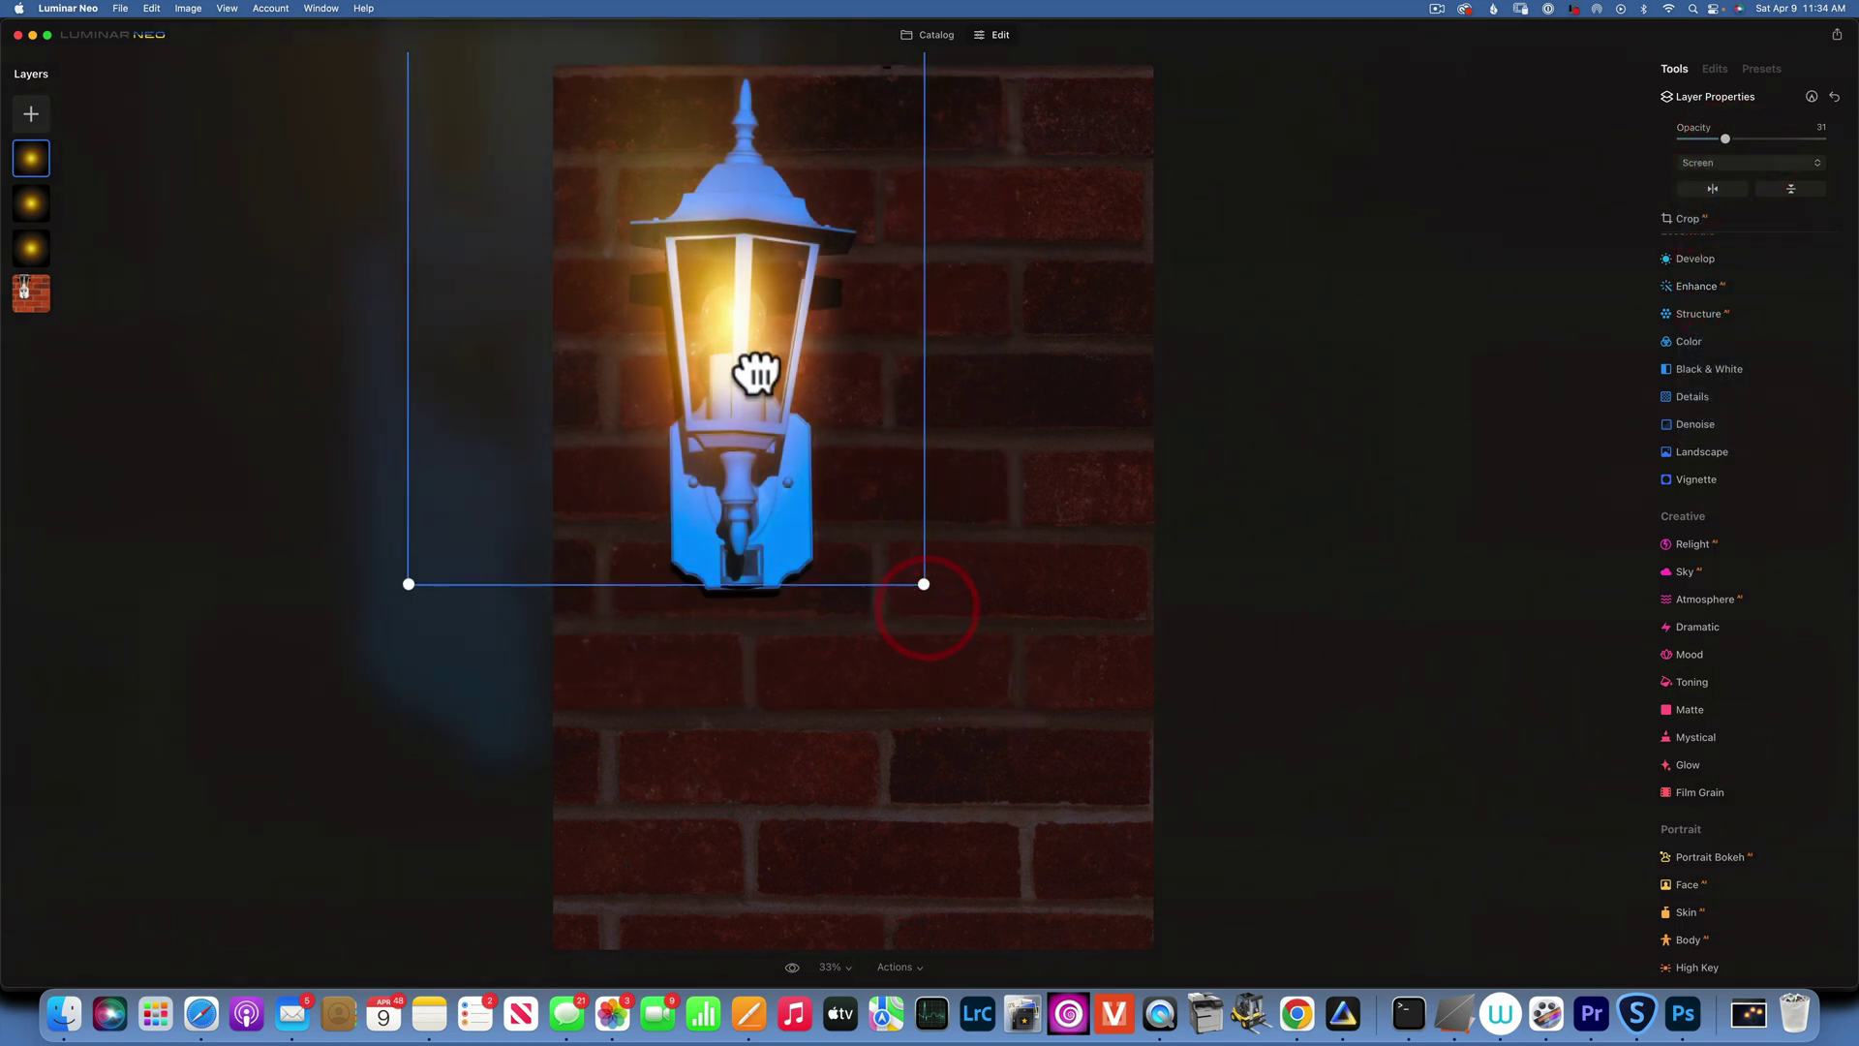
{"action": "mouse_move", "coordinate": [756, 371]}
{"action": "left_mouse_down"}
{"action": "mouse_move", "coordinate": [755, 345]}
{"action": "mouse_move", "coordinate": [739, 352]}
{"action": "mouse_move", "coordinate": [758, 368]}
{"action": "left_mouse_up"}
{"action": "left_click_drag", "start_coordinate": [1036, 710], "coordinate": [972, 616]}
{"action": "mouse_move", "coordinate": [759, 365]}
{"action": "left_mouse_down"}
{"action": "mouse_move", "coordinate": [781, 394]}
{"action": "mouse_move", "coordinate": [763, 382]}
{"action": "left_mouse_up"}
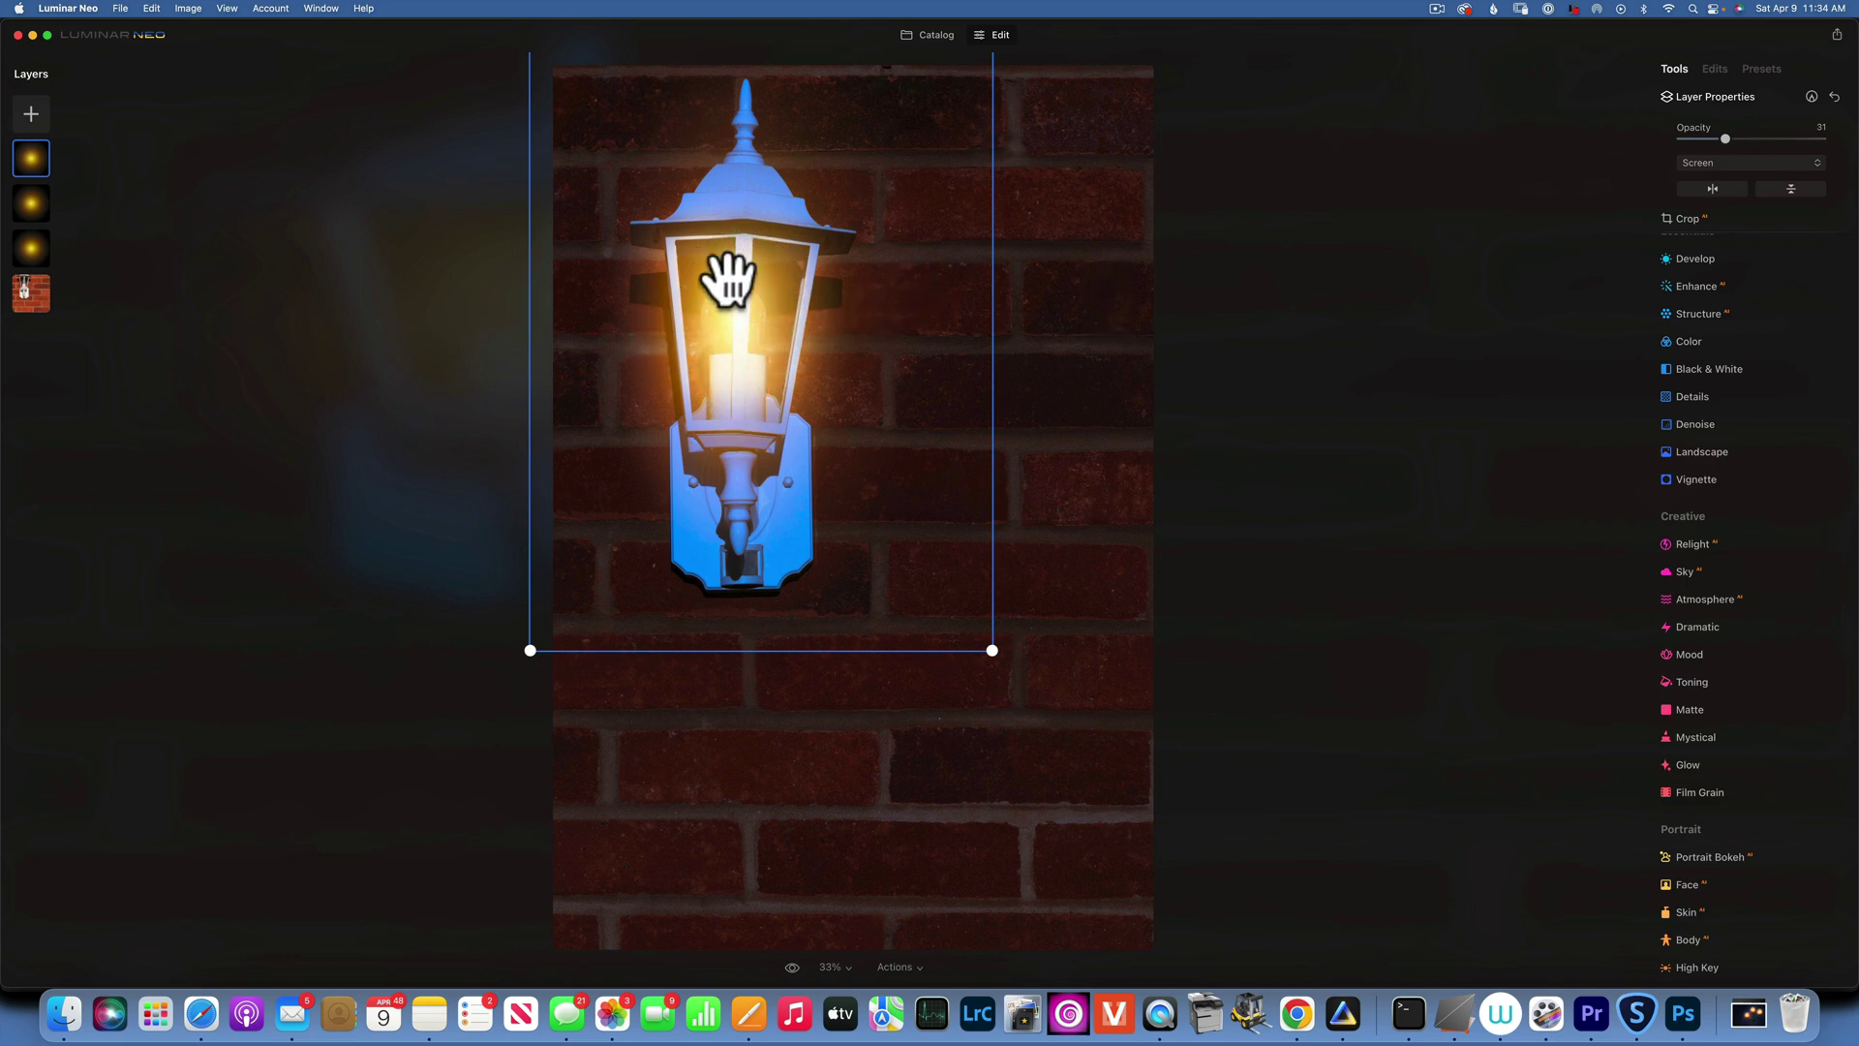
{"action": "left_click_drag", "start_coordinate": [752, 290], "coordinate": [750, 303]}
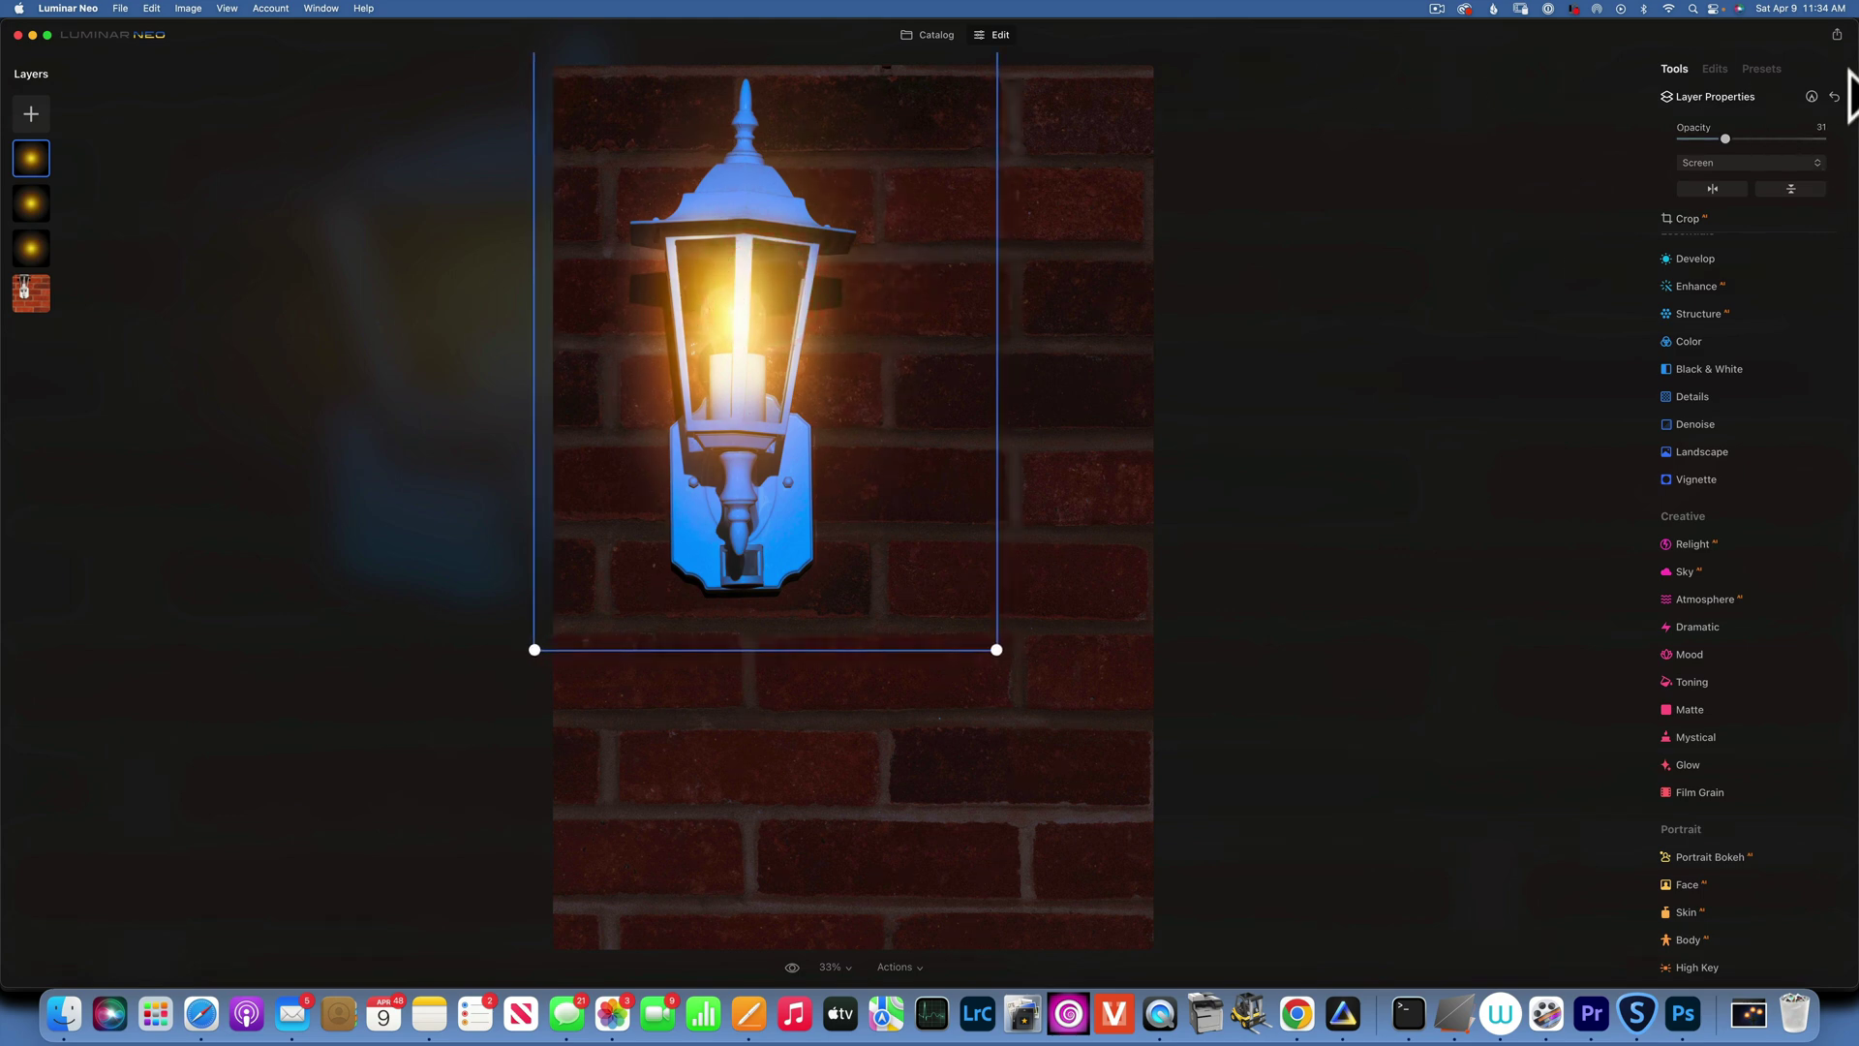
{"action": "left_click", "coordinate": [1727, 97]}
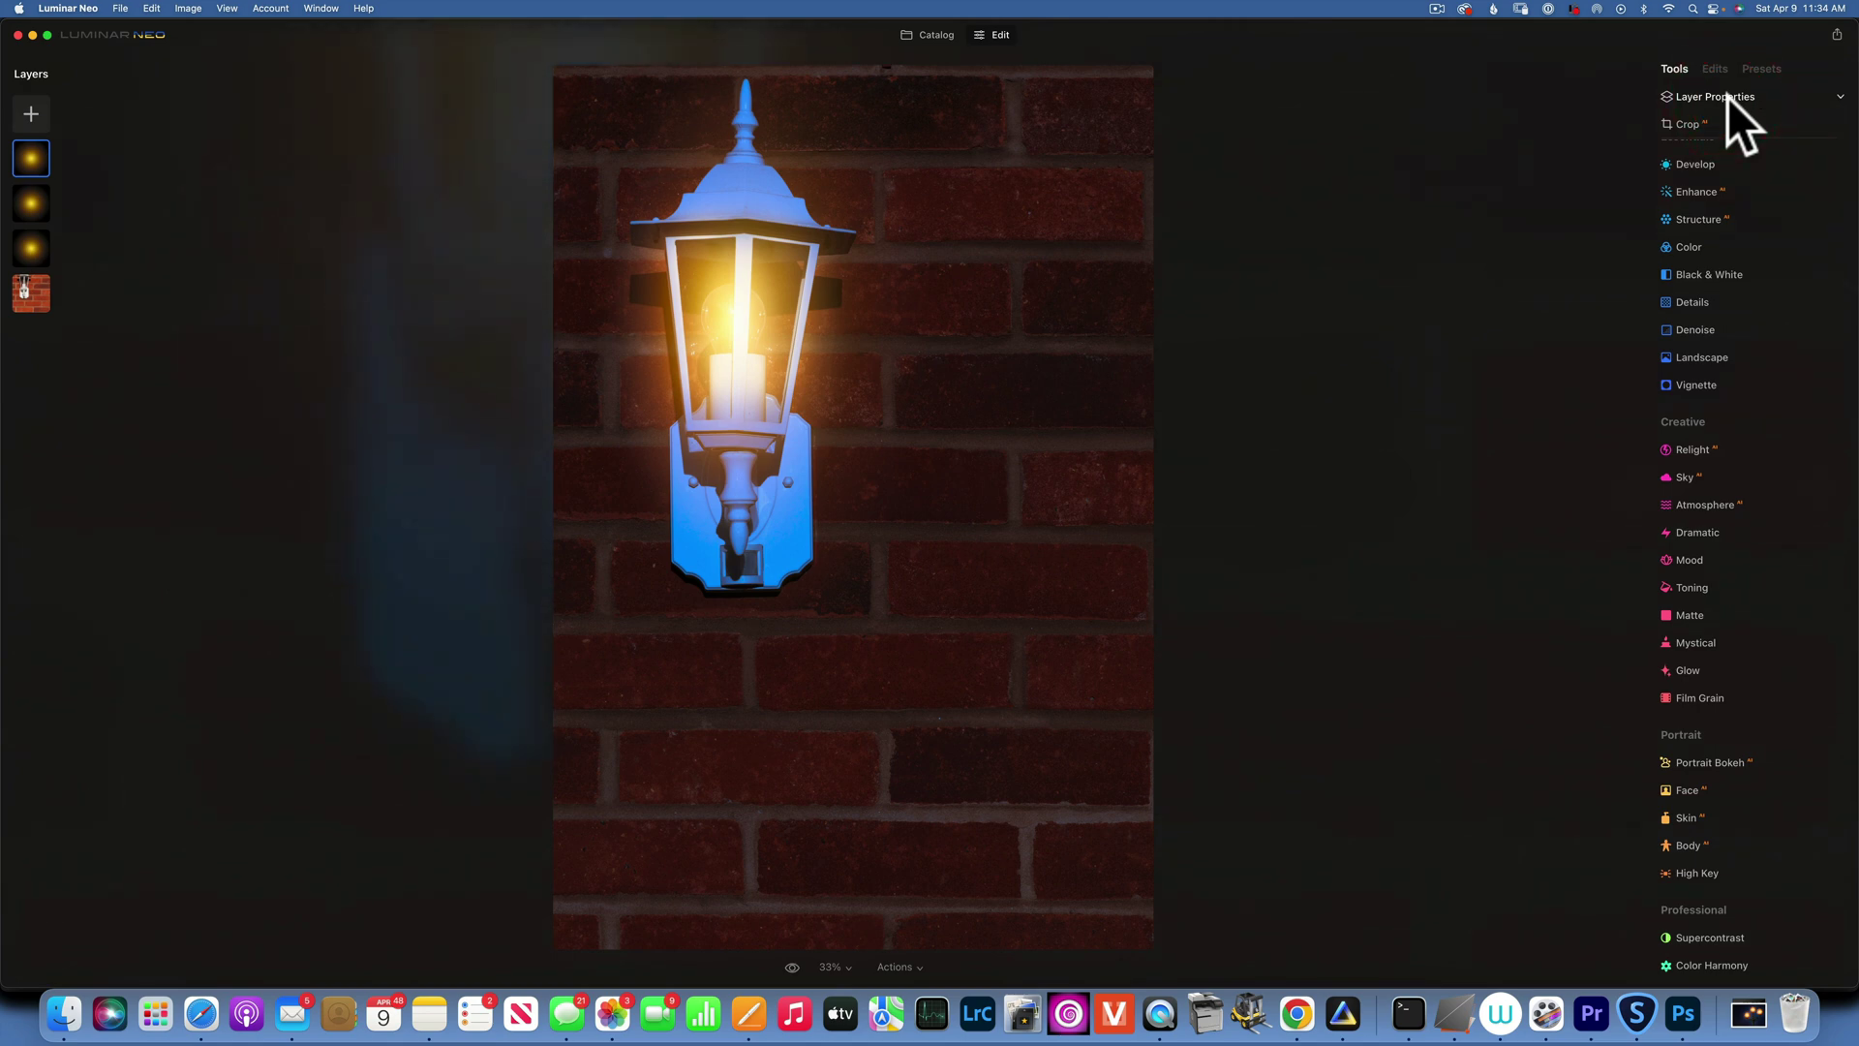
Step: Compare the wall lantern night edit with its original, then go back to the Catalog
{"action": "left_click", "coordinate": [790, 966]}
{"action": "left_click", "coordinate": [788, 964]}
{"action": "left_click", "coordinate": [788, 965]}
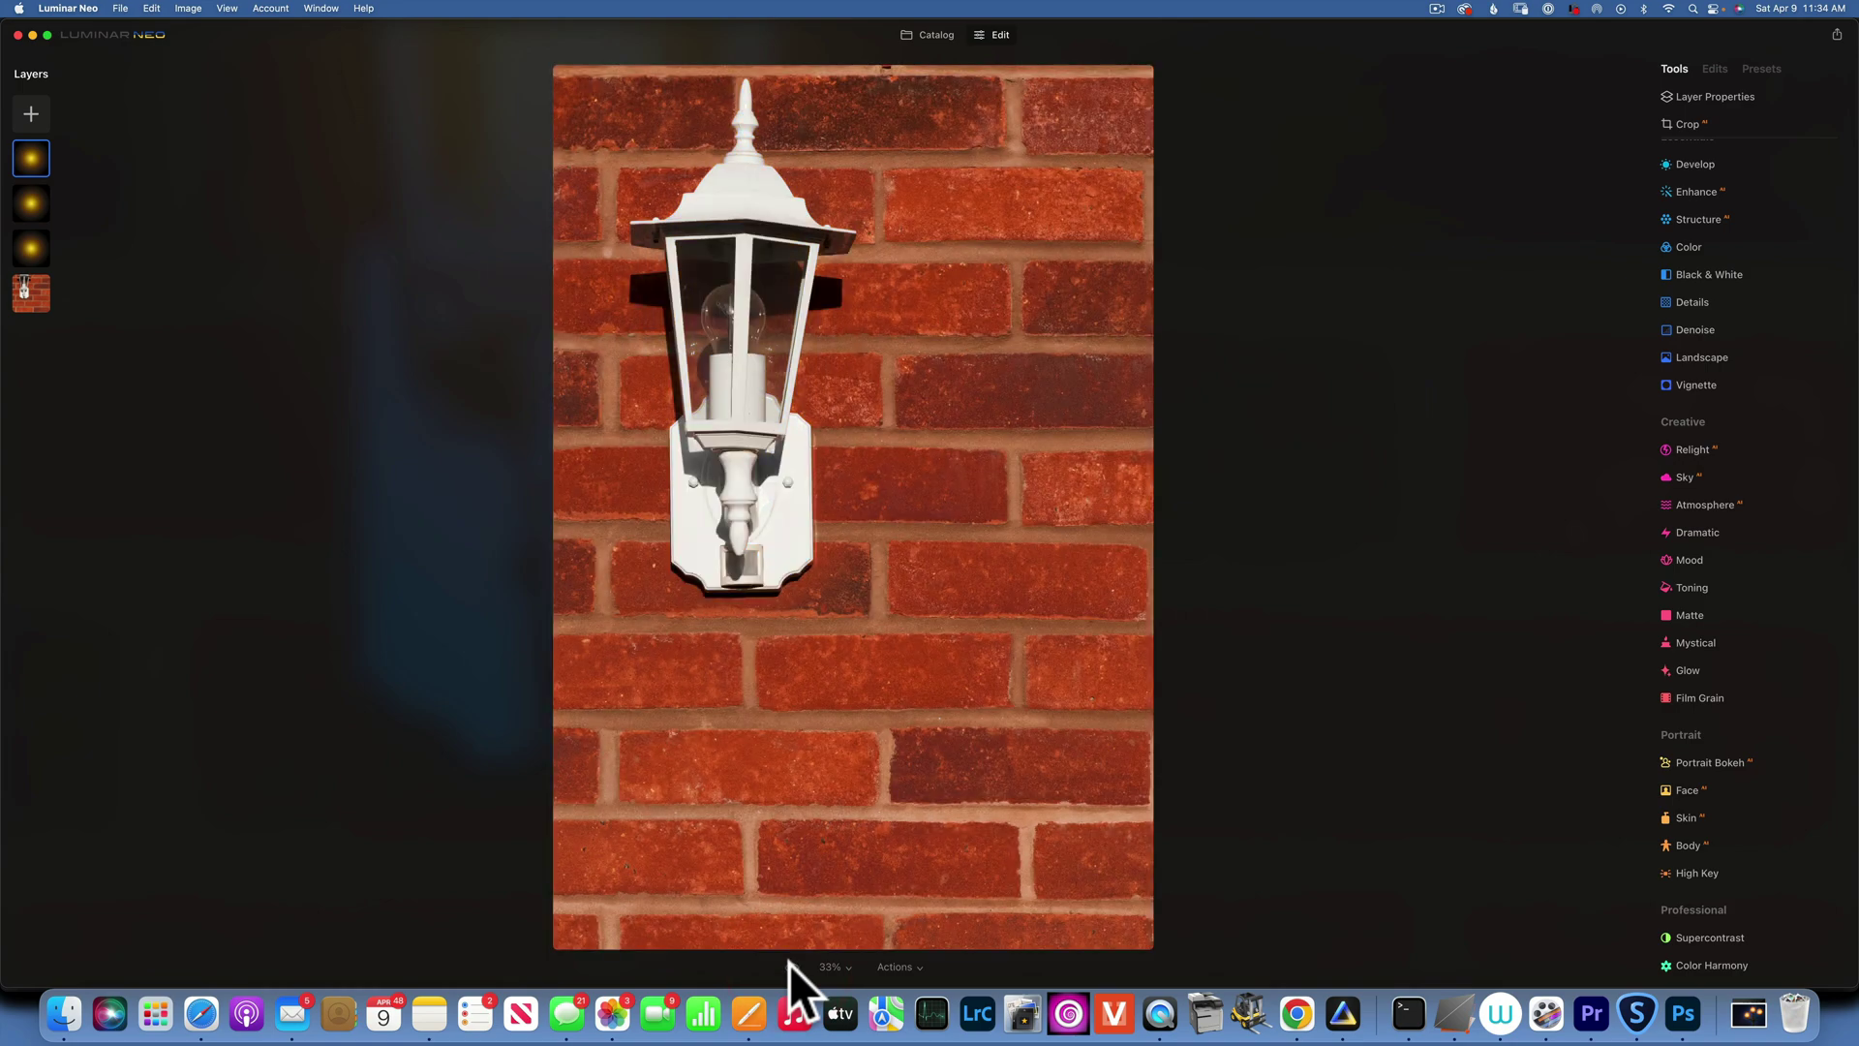
{"action": "left_click", "coordinate": [789, 964]}
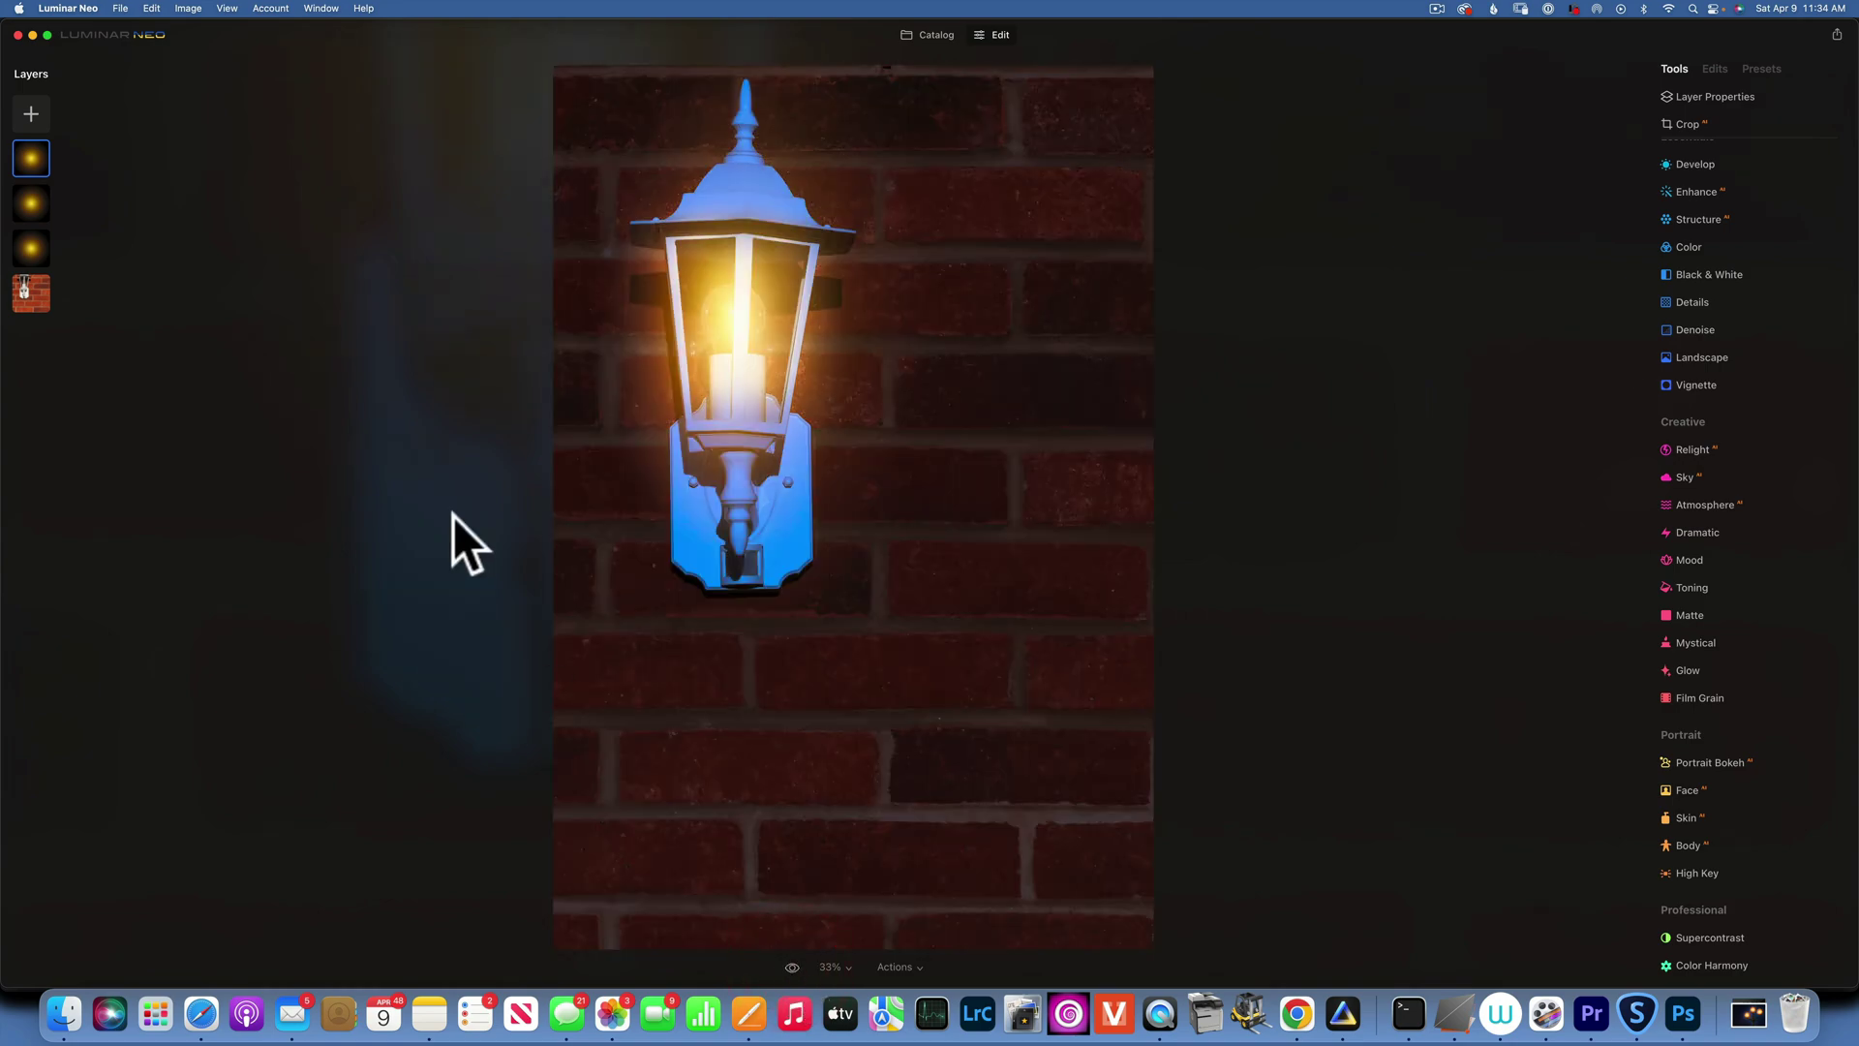
{"action": "left_click", "coordinate": [940, 36]}
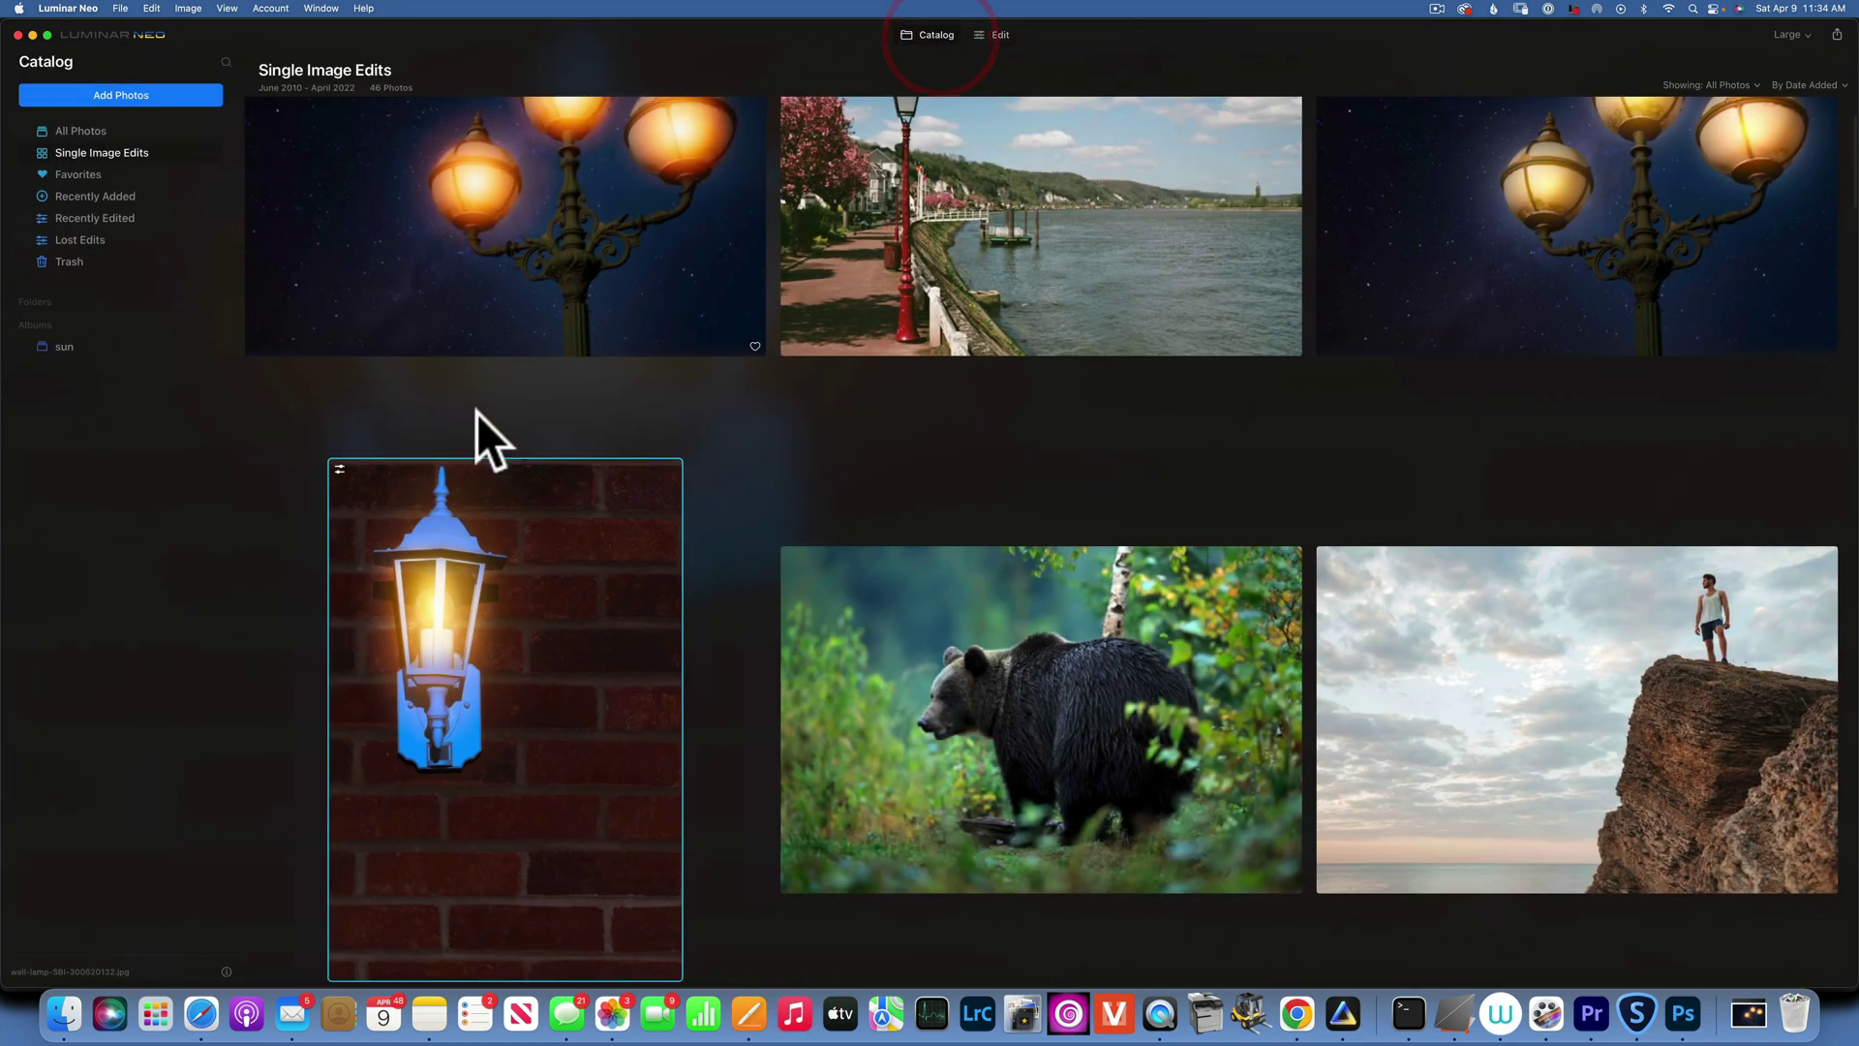
Step: Open the riverside lamp post photo for editing and swap its blue sky for Galaxy 1
{"action": "double_click", "coordinate": [1037, 233]}
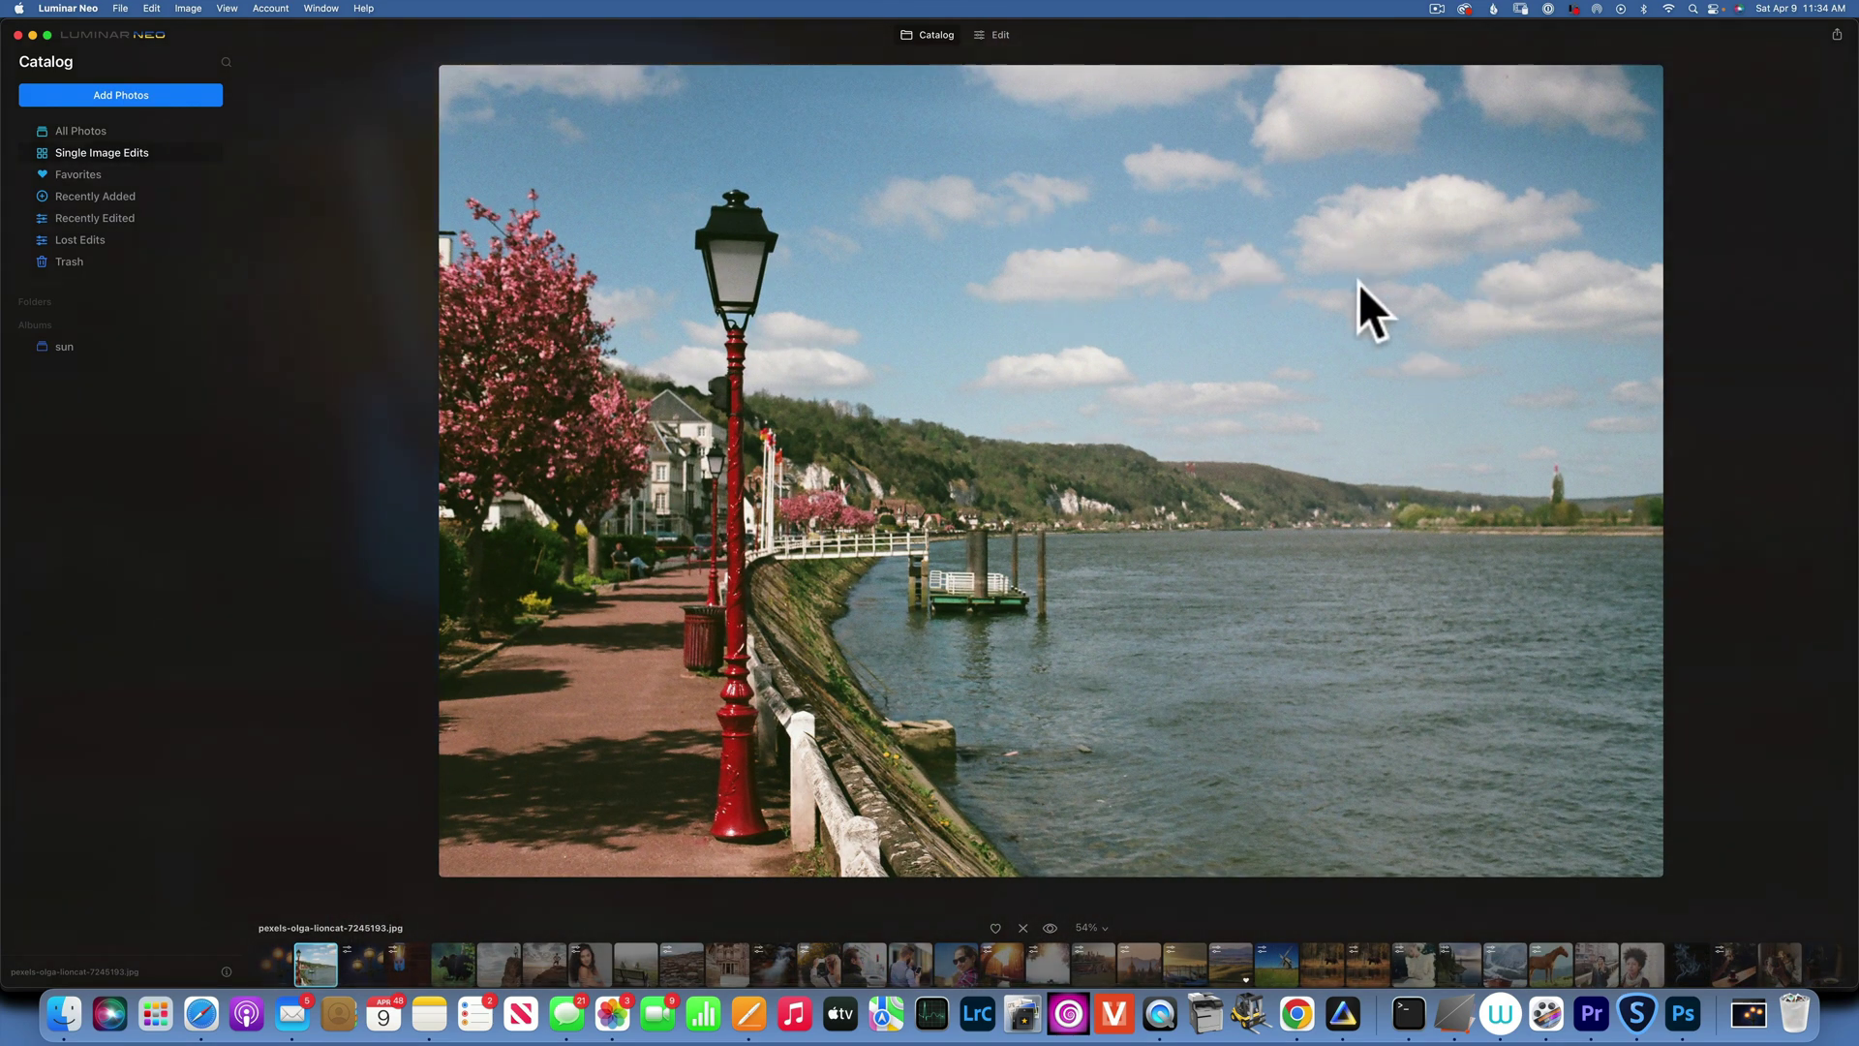
{"action": "left_click", "coordinate": [1000, 35]}
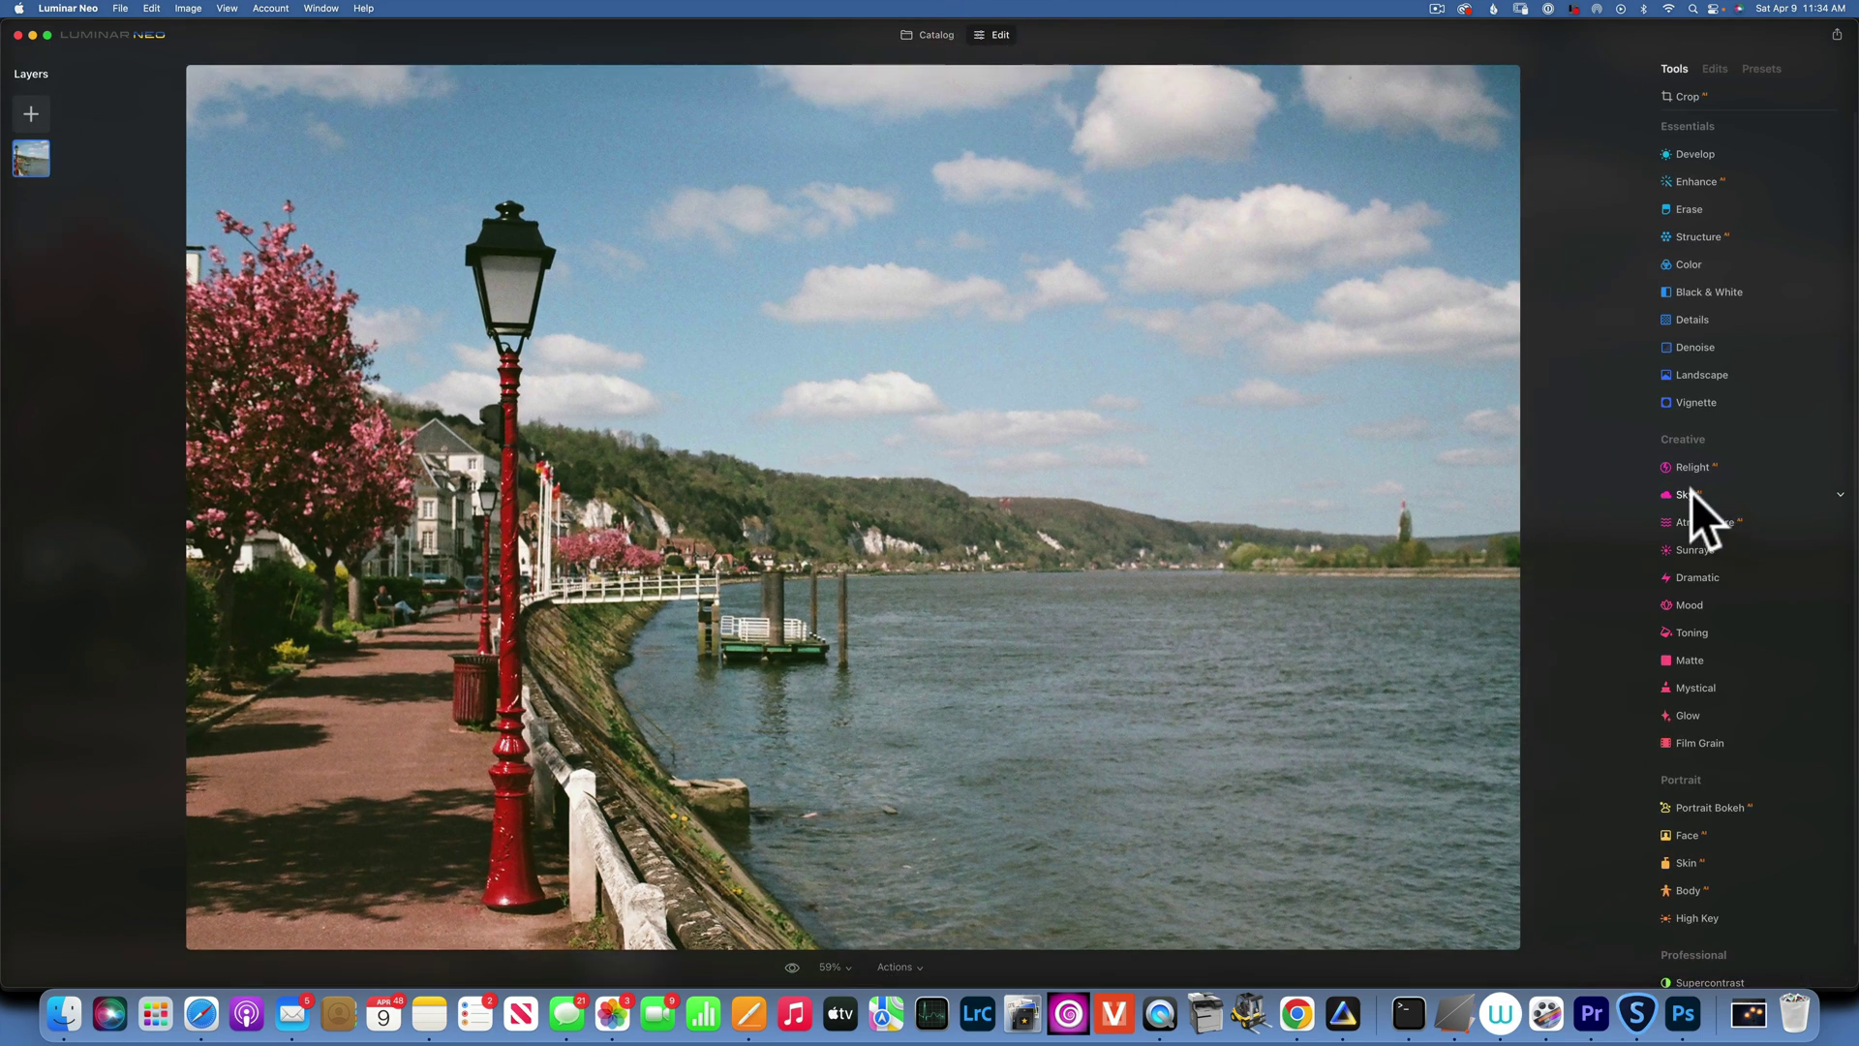
{"action": "left_click", "coordinate": [1690, 494]}
{"action": "left_click", "coordinate": [1740, 560]}
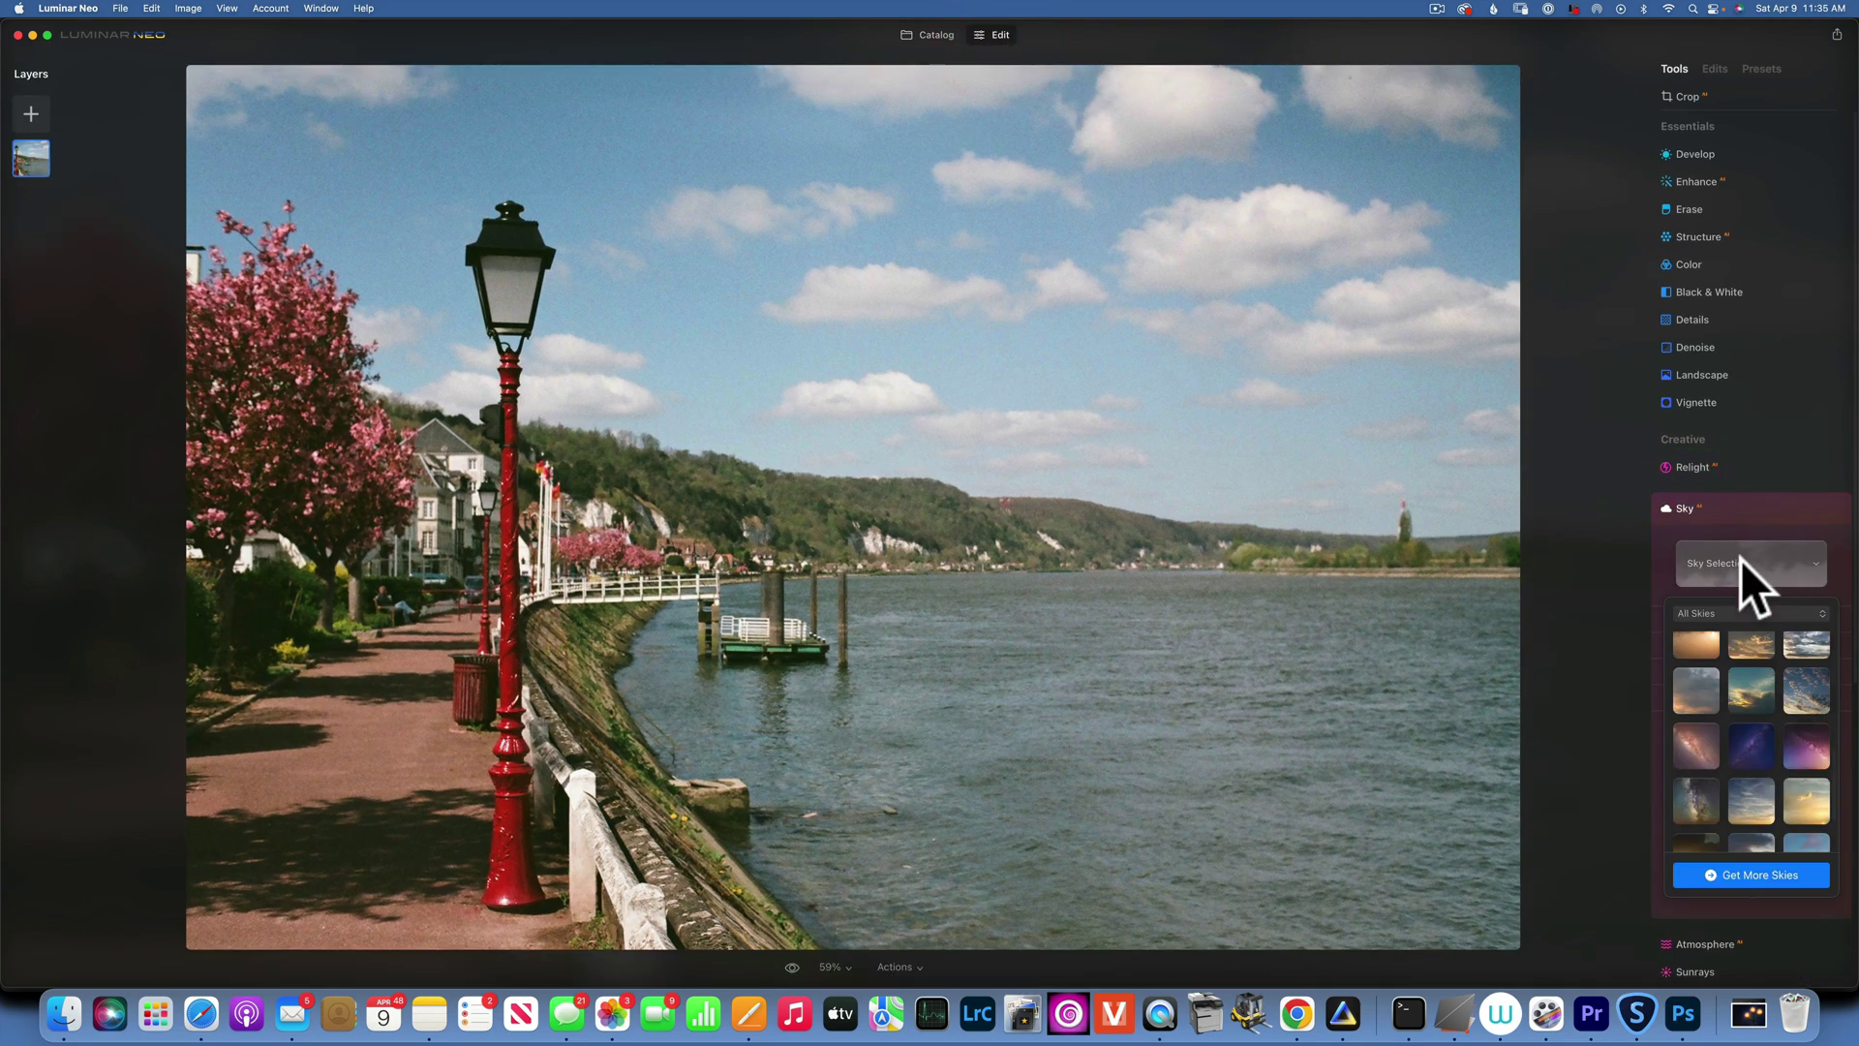
{"action": "left_click", "coordinate": [1695, 748]}
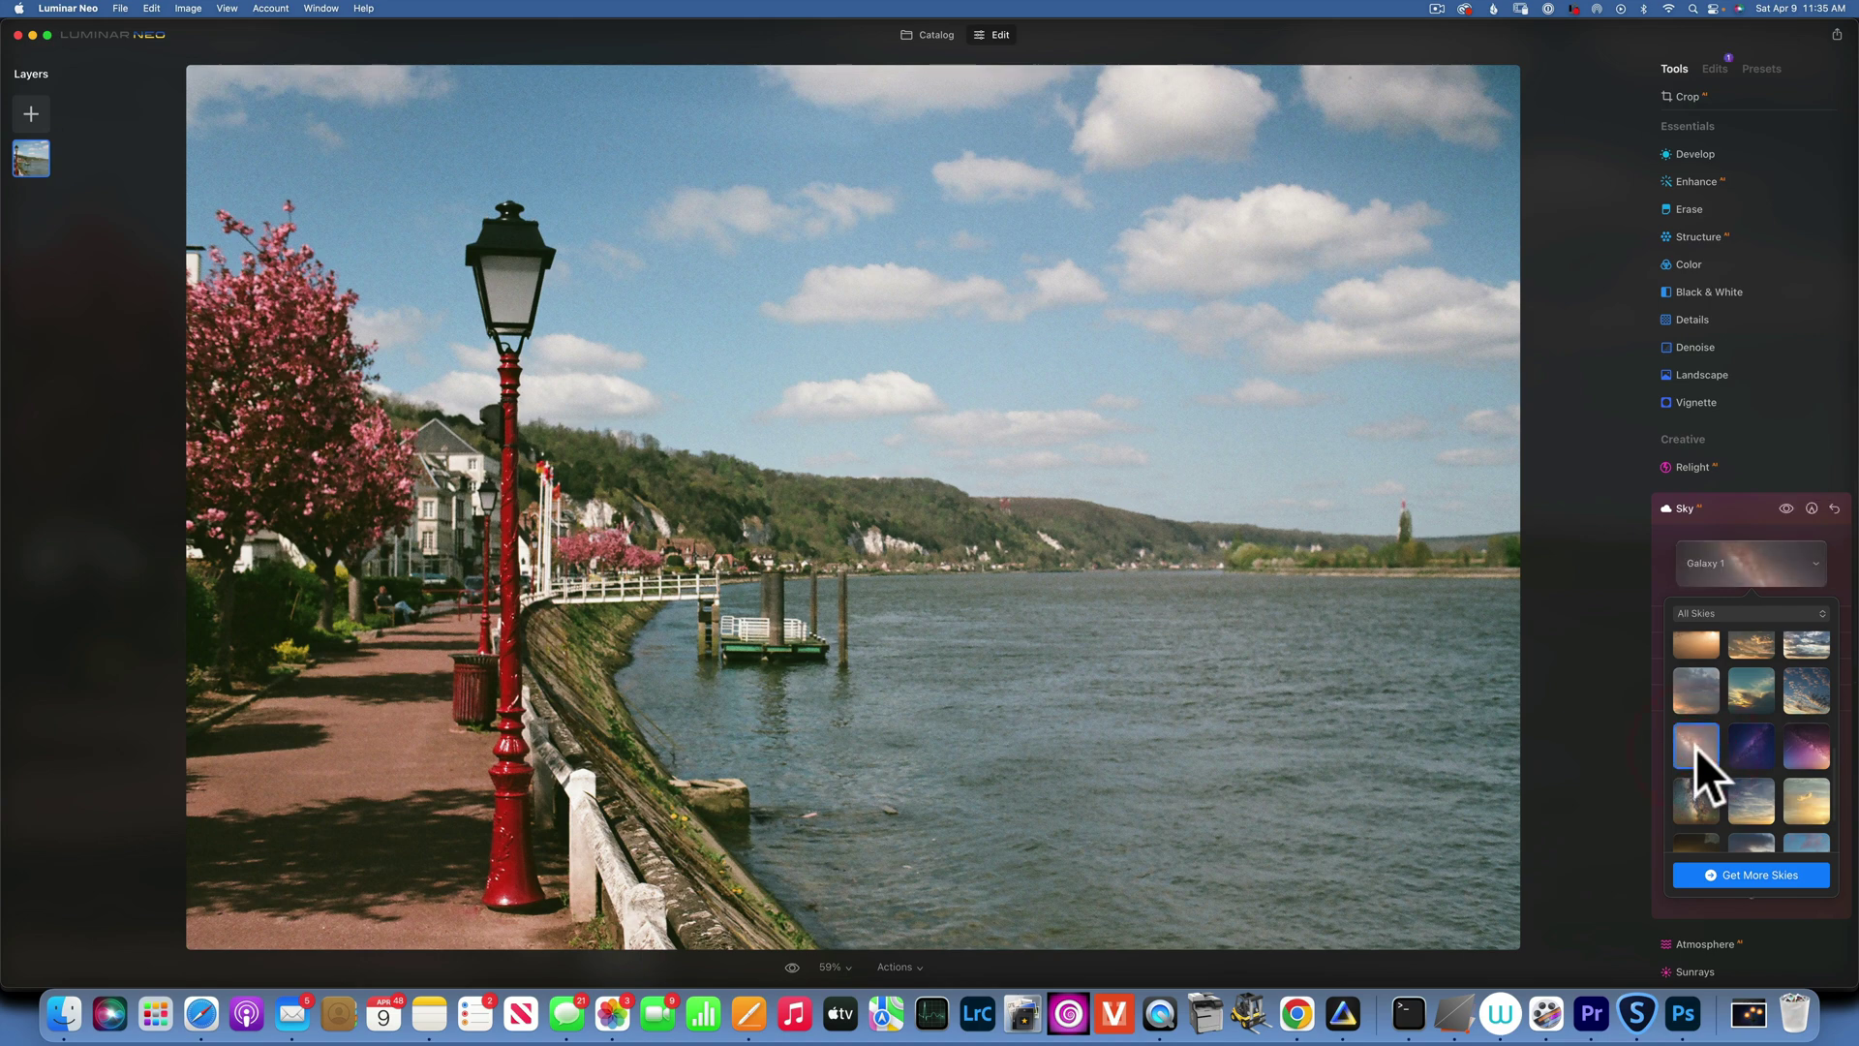
{"action": "scroll", "coordinate": [1696, 726], "scroll_direction": "down", "scroll_amount": 1}
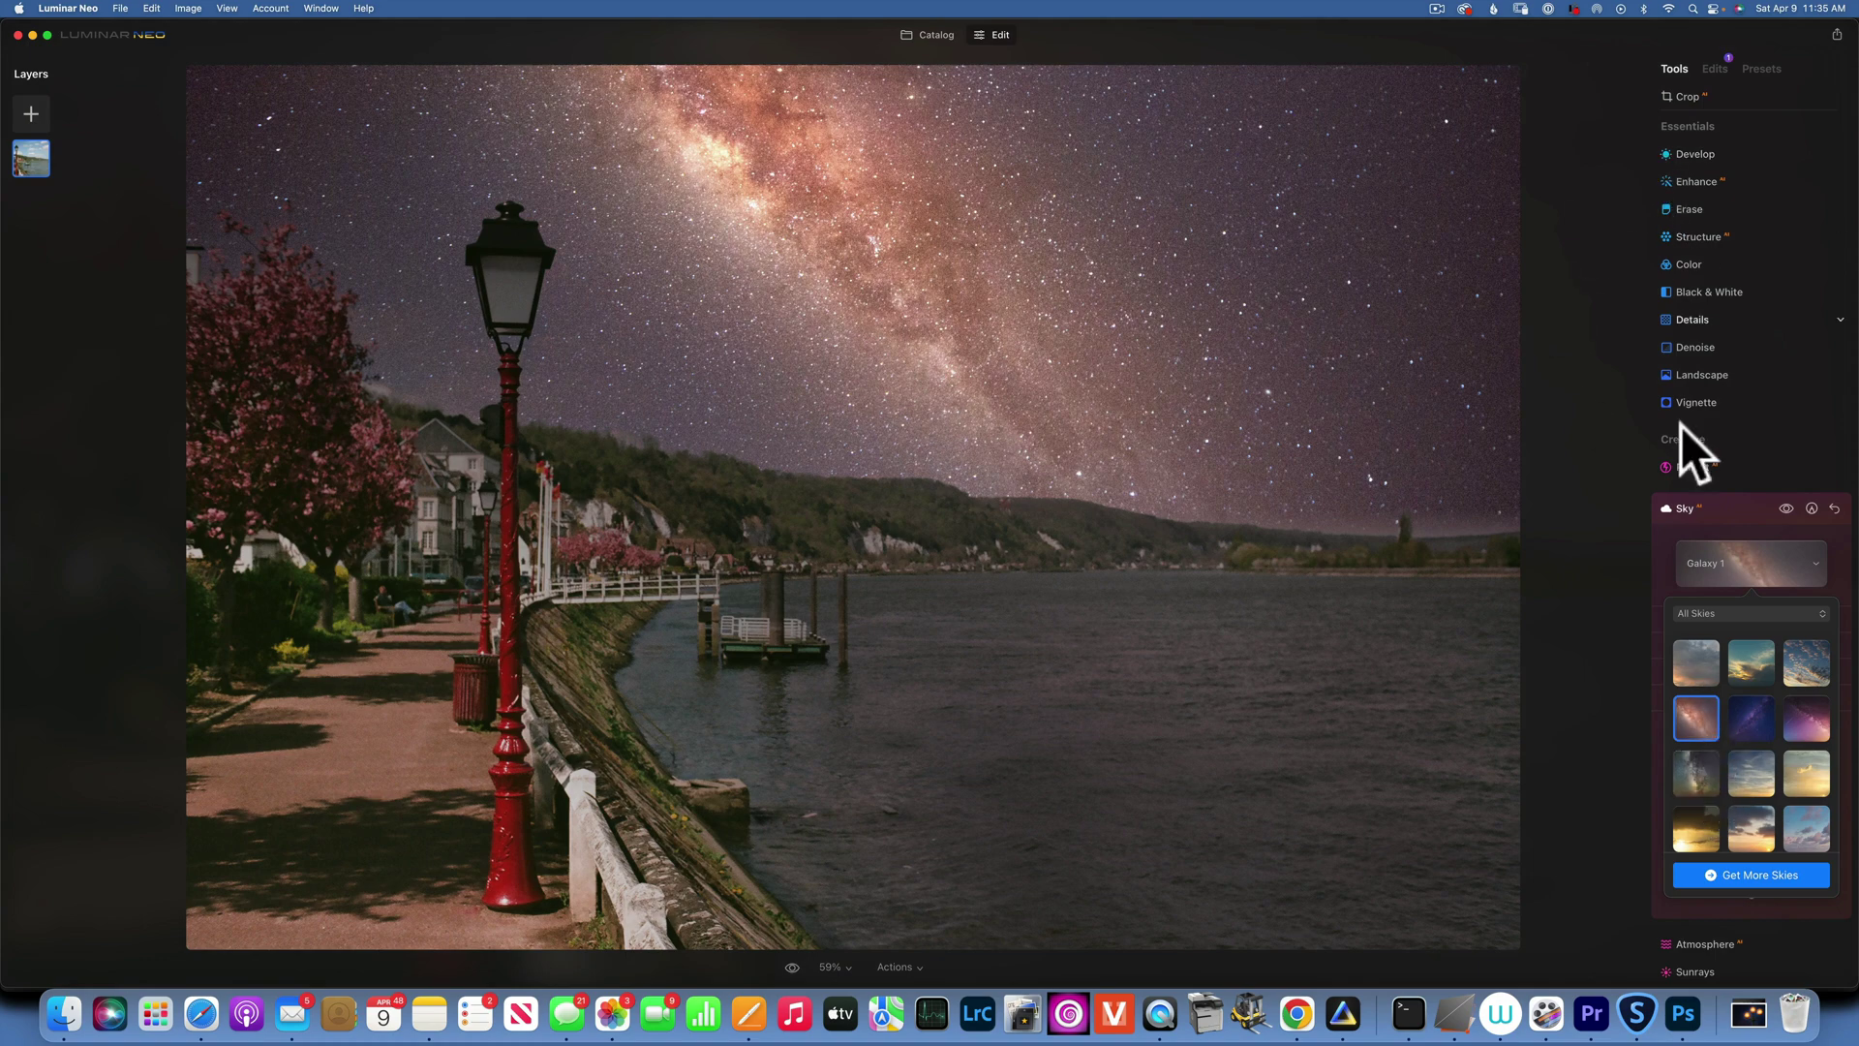
Step: Set the Galaxy 1 sky's Scene Relighting Relight Strength to 100
{"action": "left_click", "coordinate": [1815, 562]}
{"action": "left_click", "coordinate": [1716, 671]}
{"action": "scroll", "coordinate": [1712, 702], "scroll_direction": "down", "scroll_amount": 1}
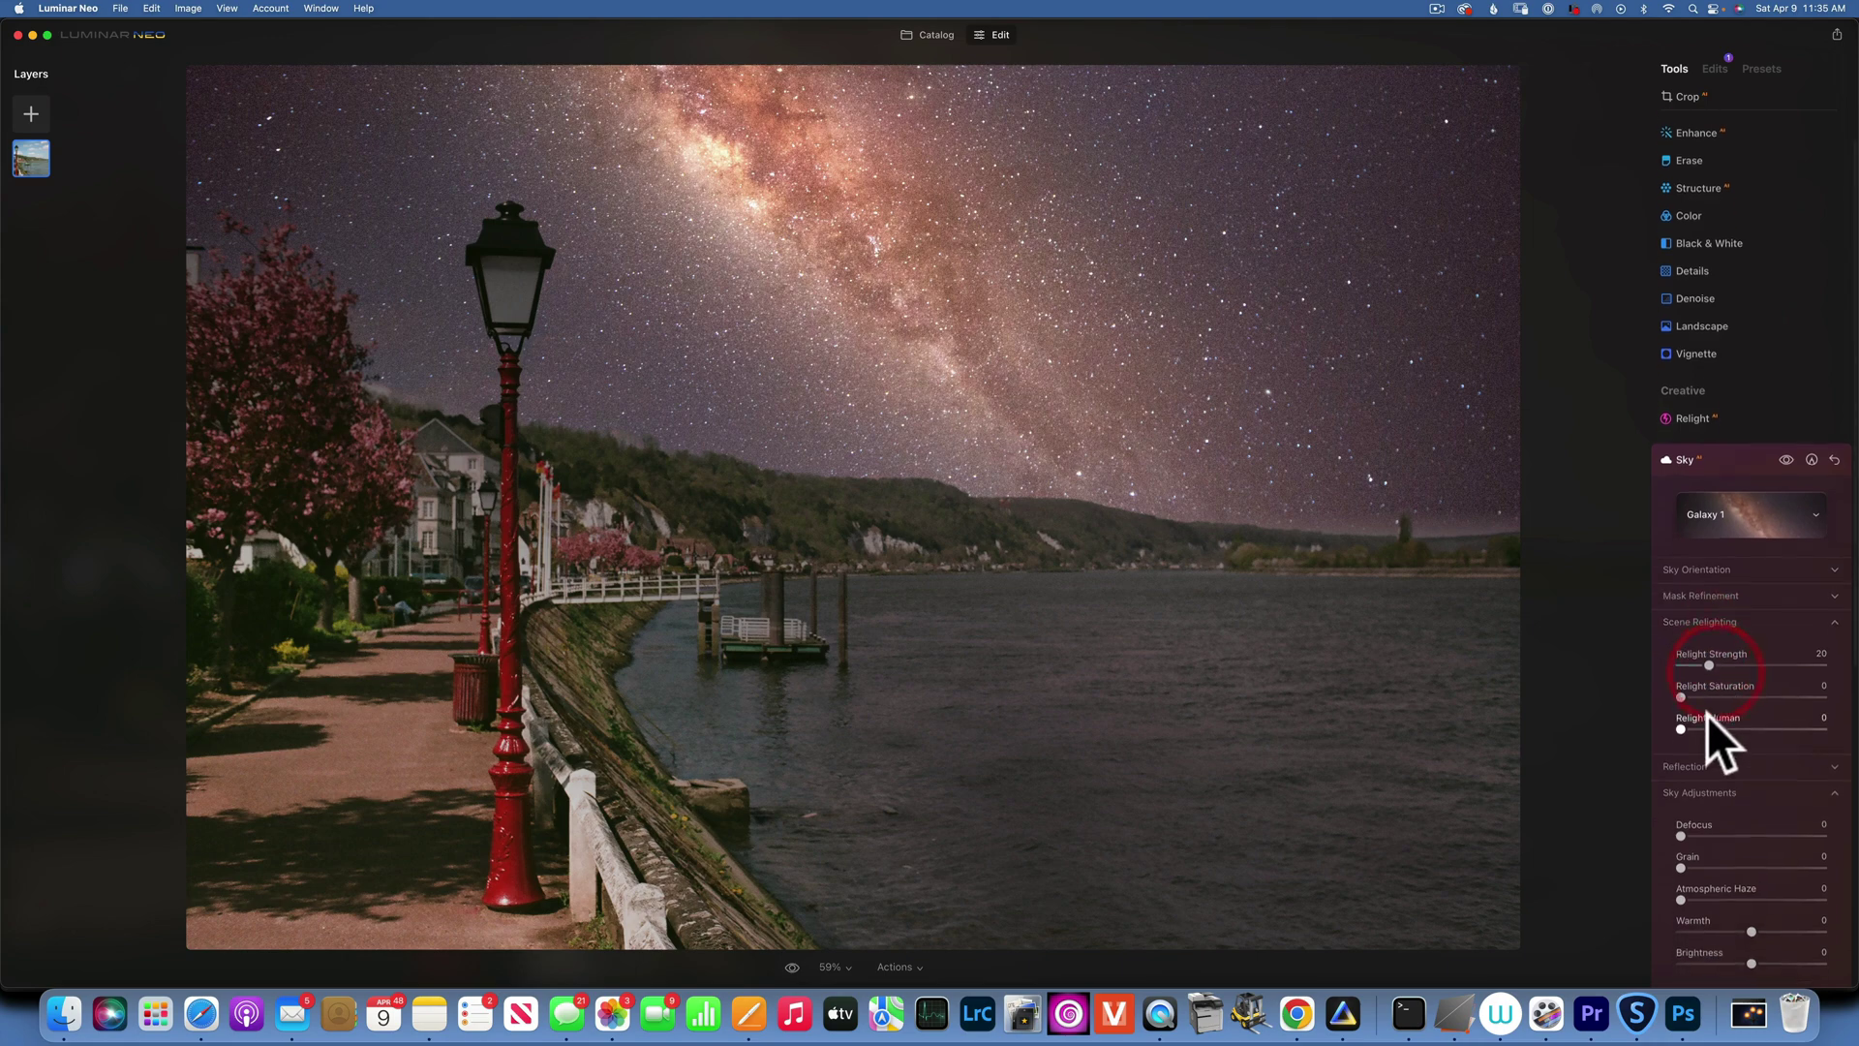
{"action": "left_click_drag", "start_coordinate": [1707, 662], "coordinate": [1840, 666]}
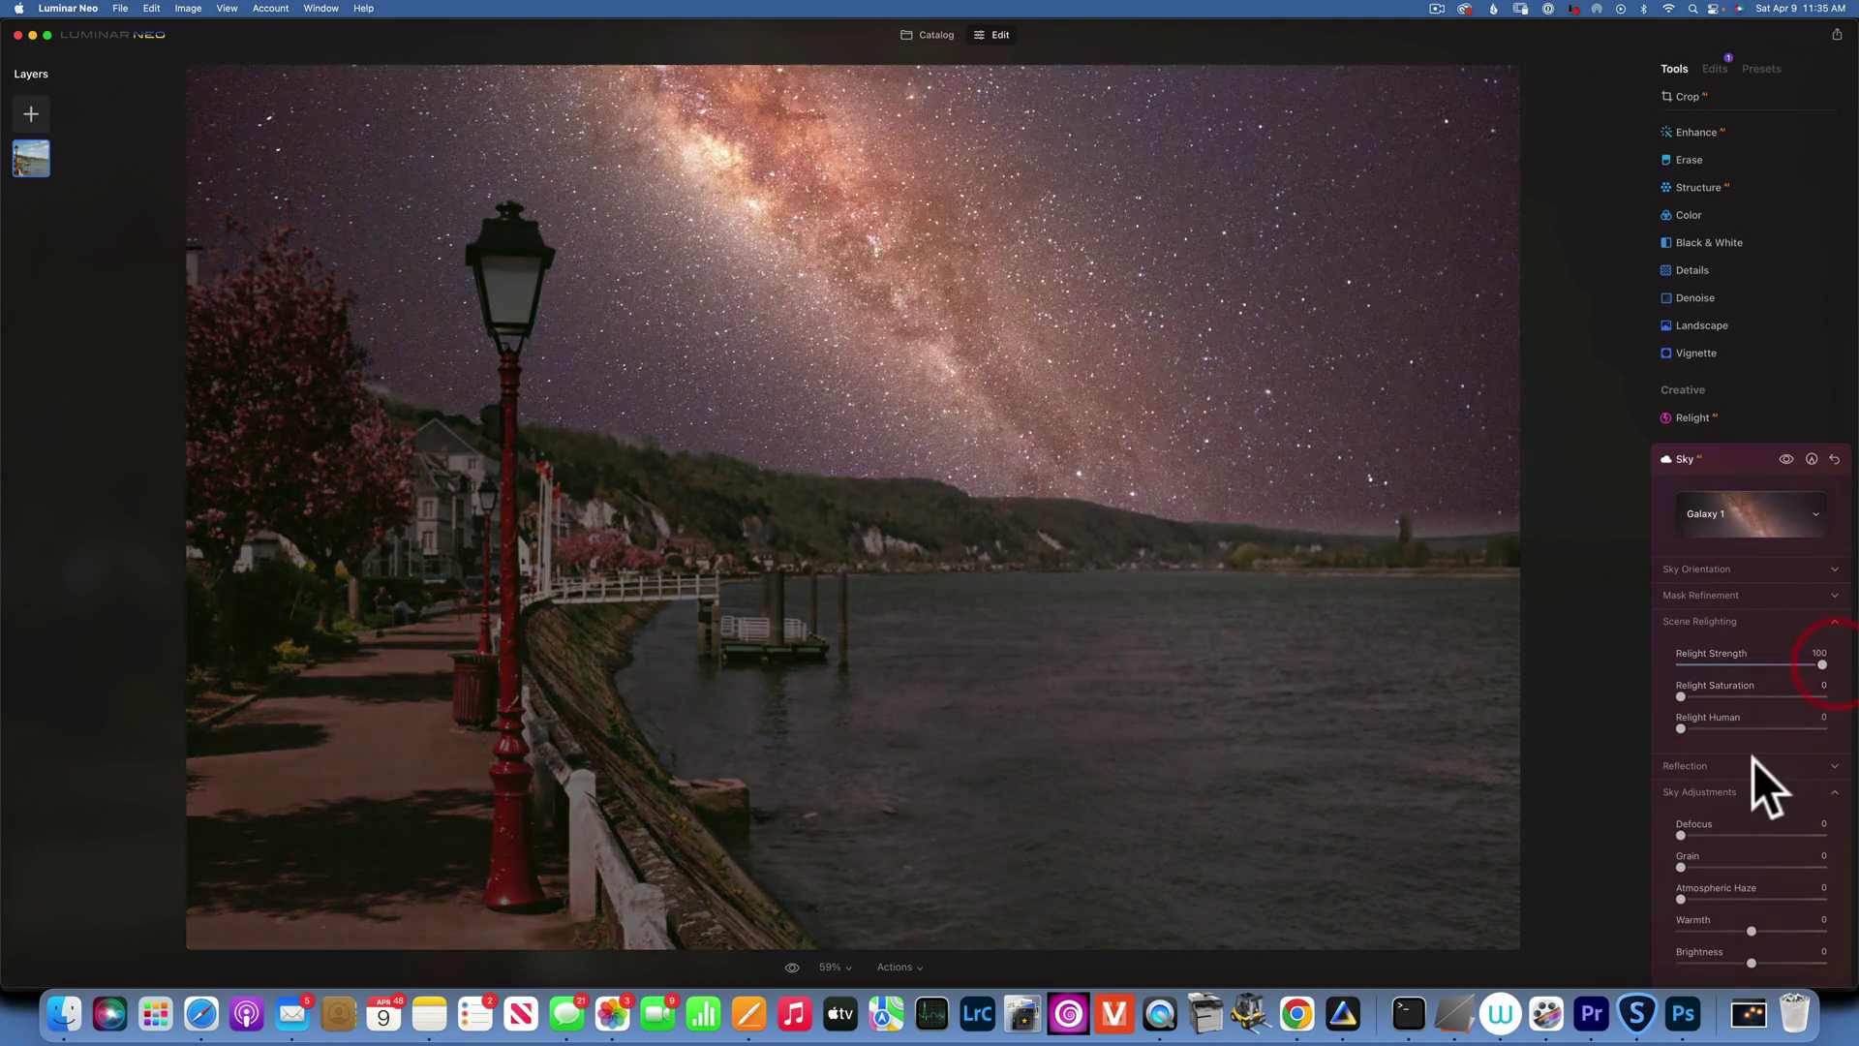
Step: Darken the sky Brightness to -91 and reduce Small Details to -77
{"action": "scroll", "coordinate": [1756, 744], "scroll_direction": "down", "scroll_amount": 3}
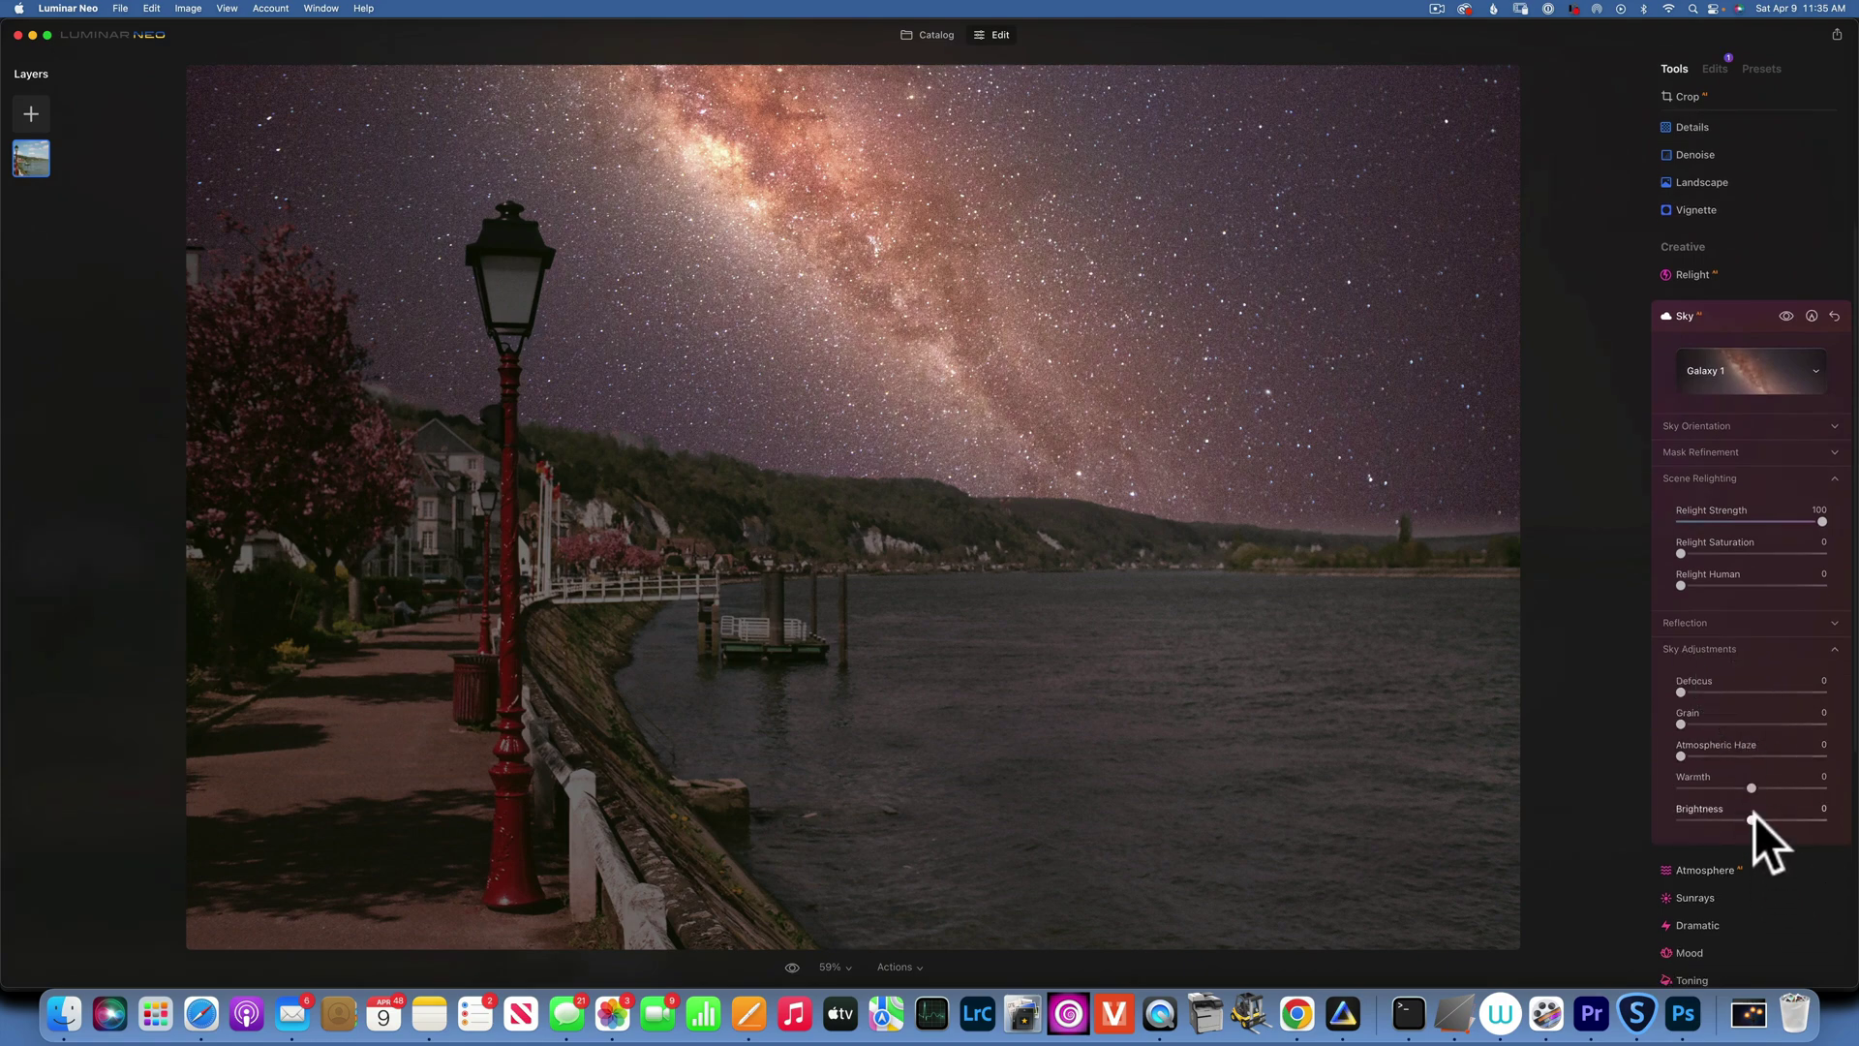
{"action": "left_click_drag", "start_coordinate": [1752, 820], "coordinate": [1686, 816]}
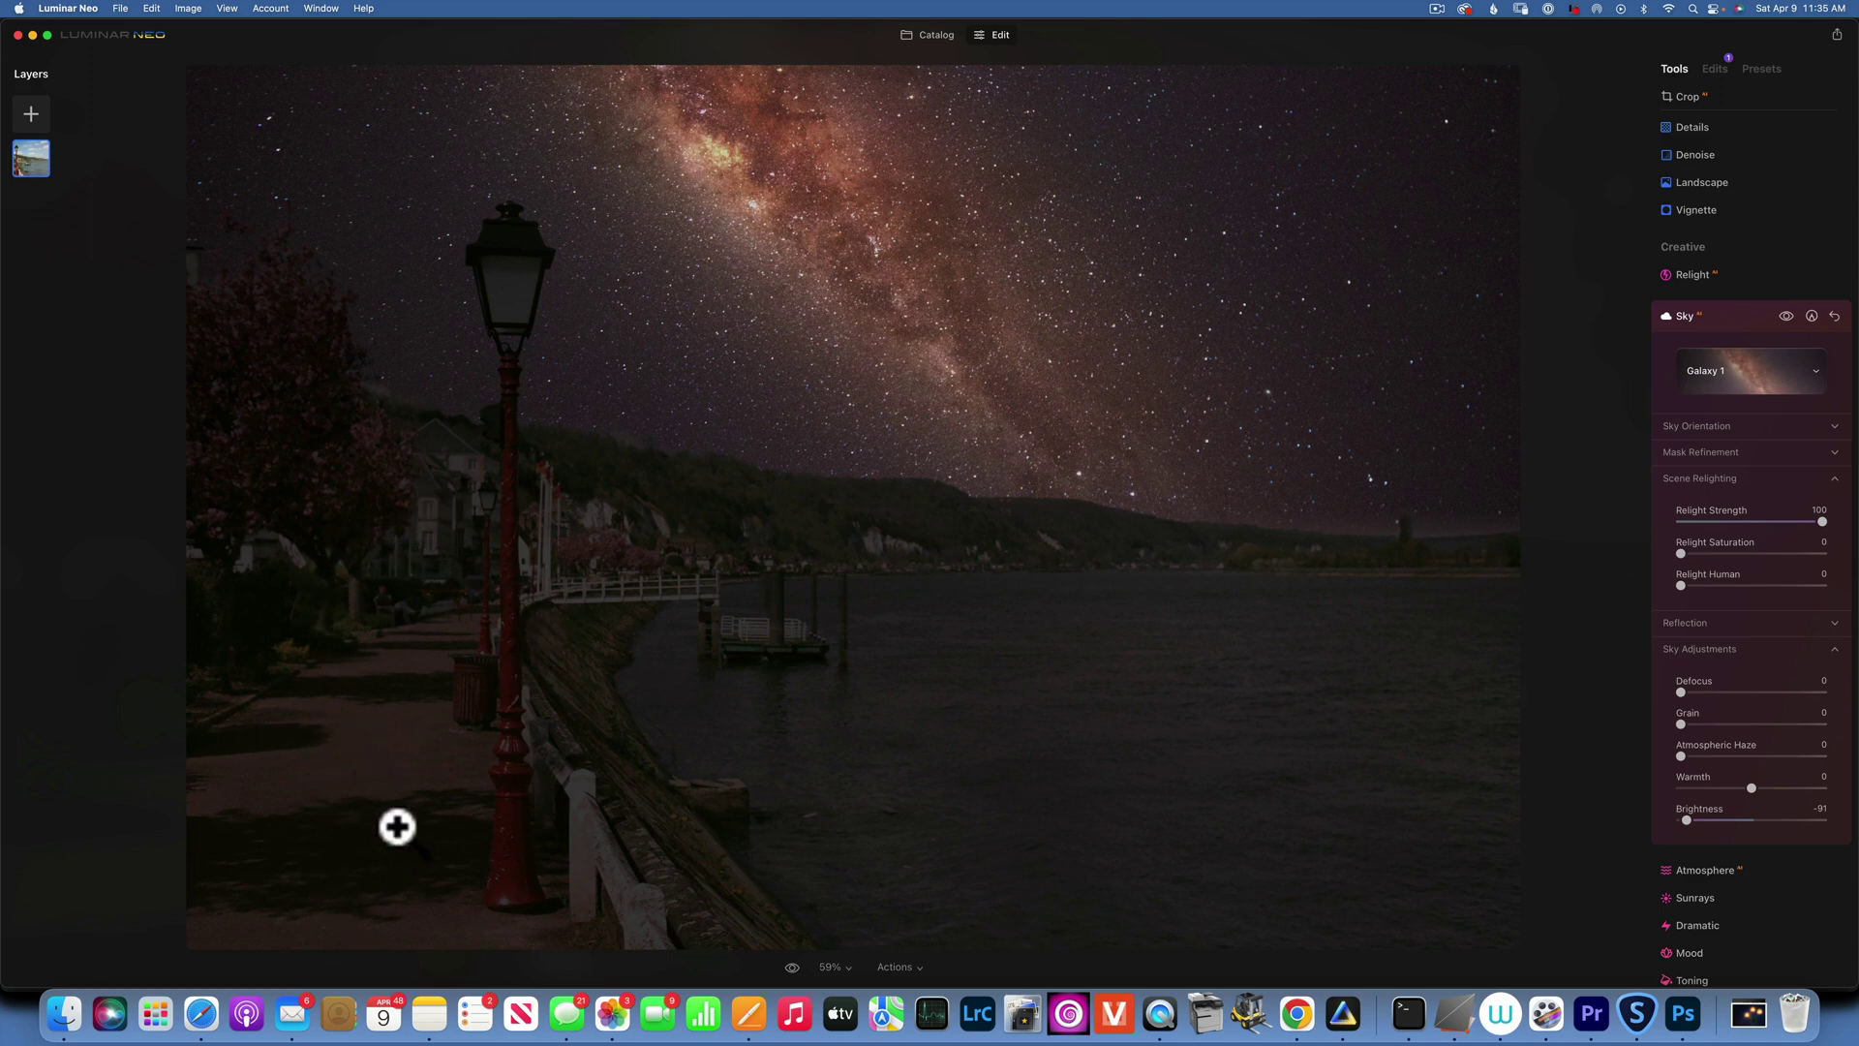
{"action": "left_click", "coordinate": [1694, 130]}
{"action": "mouse_move", "coordinate": [1753, 271]}
{"action": "left_mouse_down"}
{"action": "mouse_move", "coordinate": [1694, 271]}
{"action": "mouse_move", "coordinate": [1752, 273]}
{"action": "left_mouse_up"}
Step: Lower Develop Exposure to -1.66, confined by a paint mask to the riverside walkway
{"action": "left_click", "coordinate": [1706, 227]}
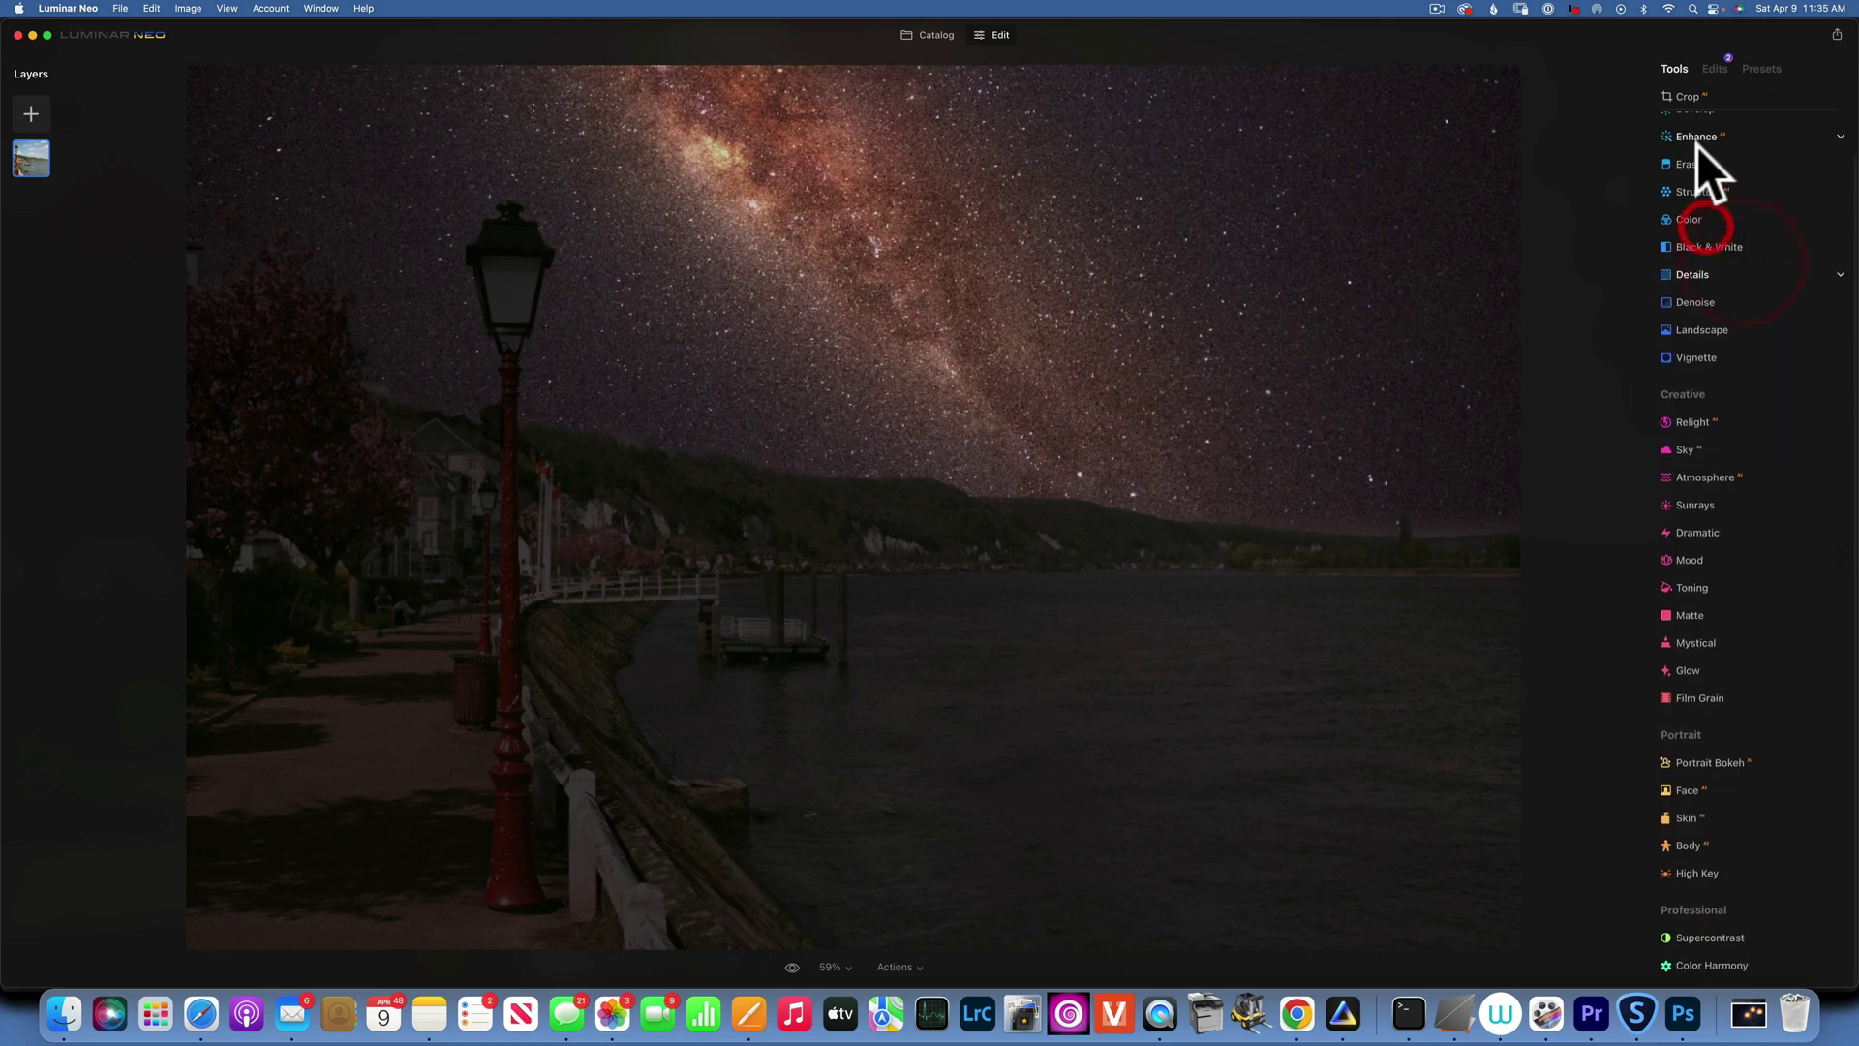
{"action": "scroll", "coordinate": [1693, 217], "scroll_direction": "up", "scroll_amount": 3}
{"action": "left_click", "coordinate": [1699, 157]}
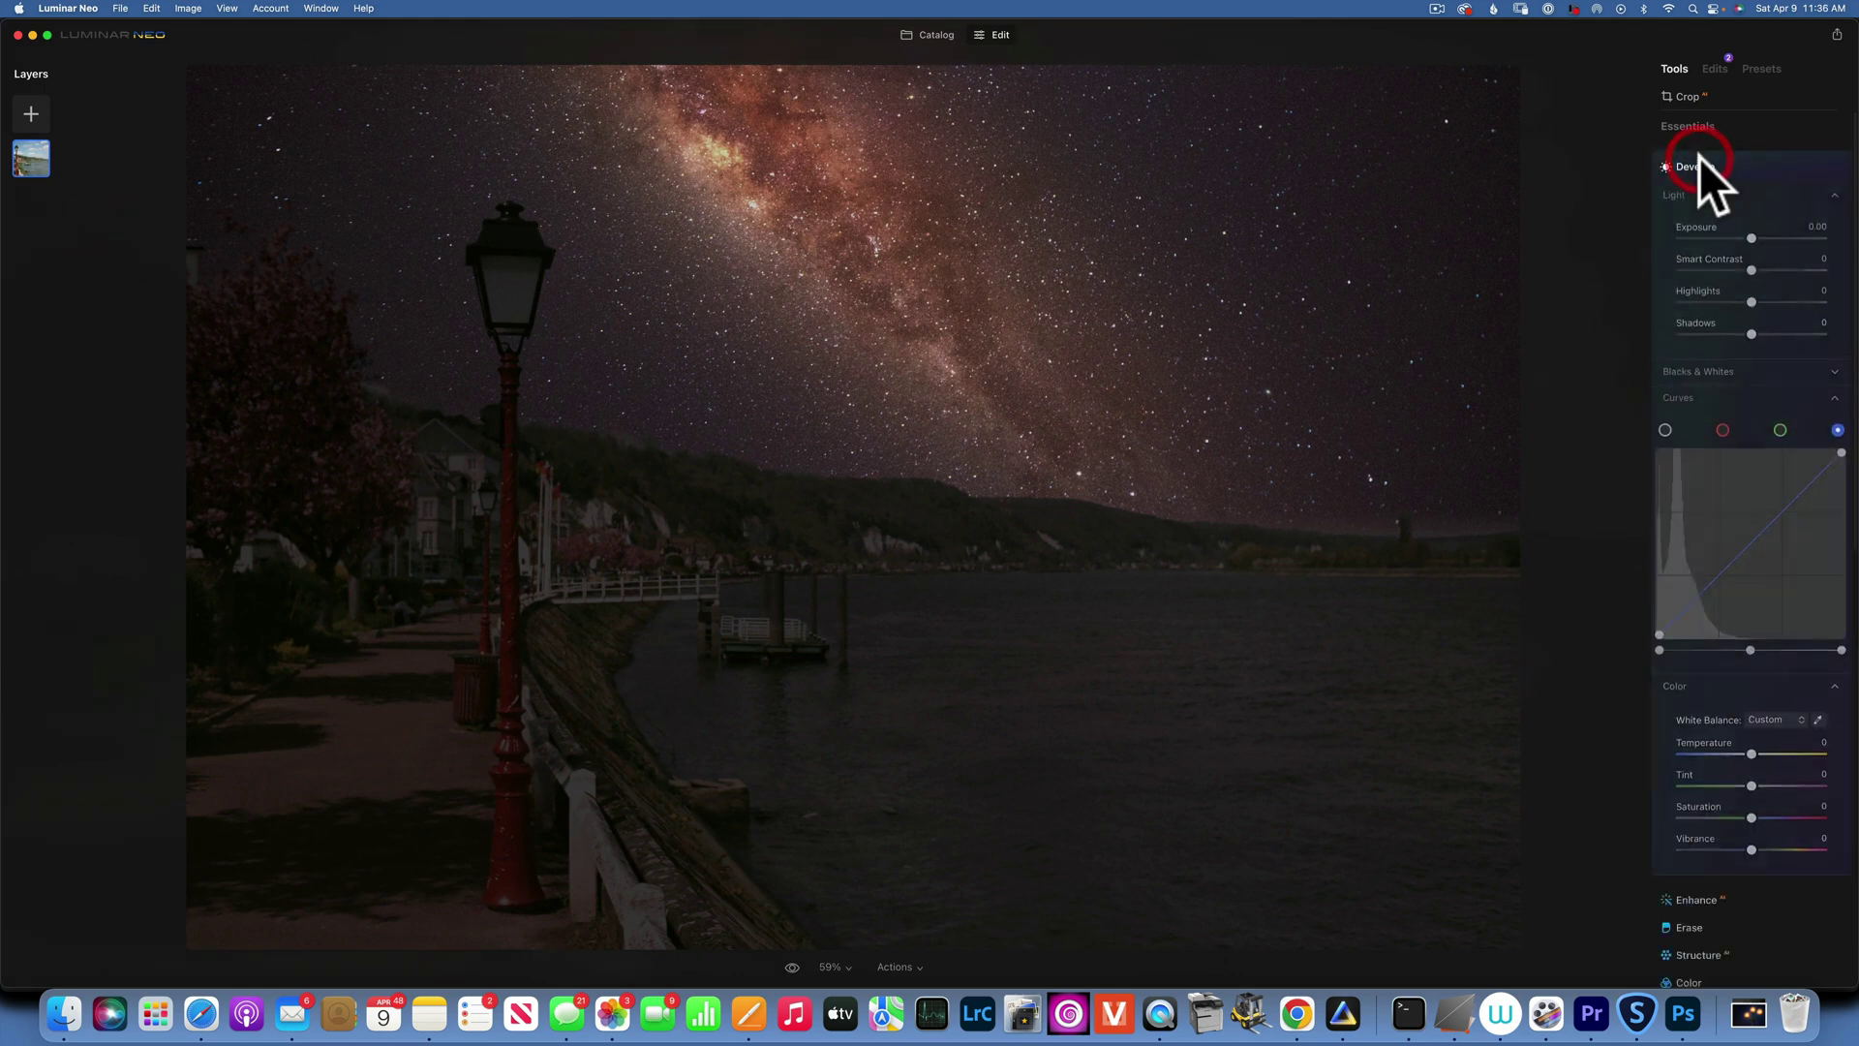
{"action": "mouse_move", "coordinate": [1734, 238]}
{"action": "left_mouse_down"}
{"action": "mouse_move", "coordinate": [1705, 235]}
{"action": "mouse_move", "coordinate": [1725, 232]}
{"action": "left_mouse_up"}
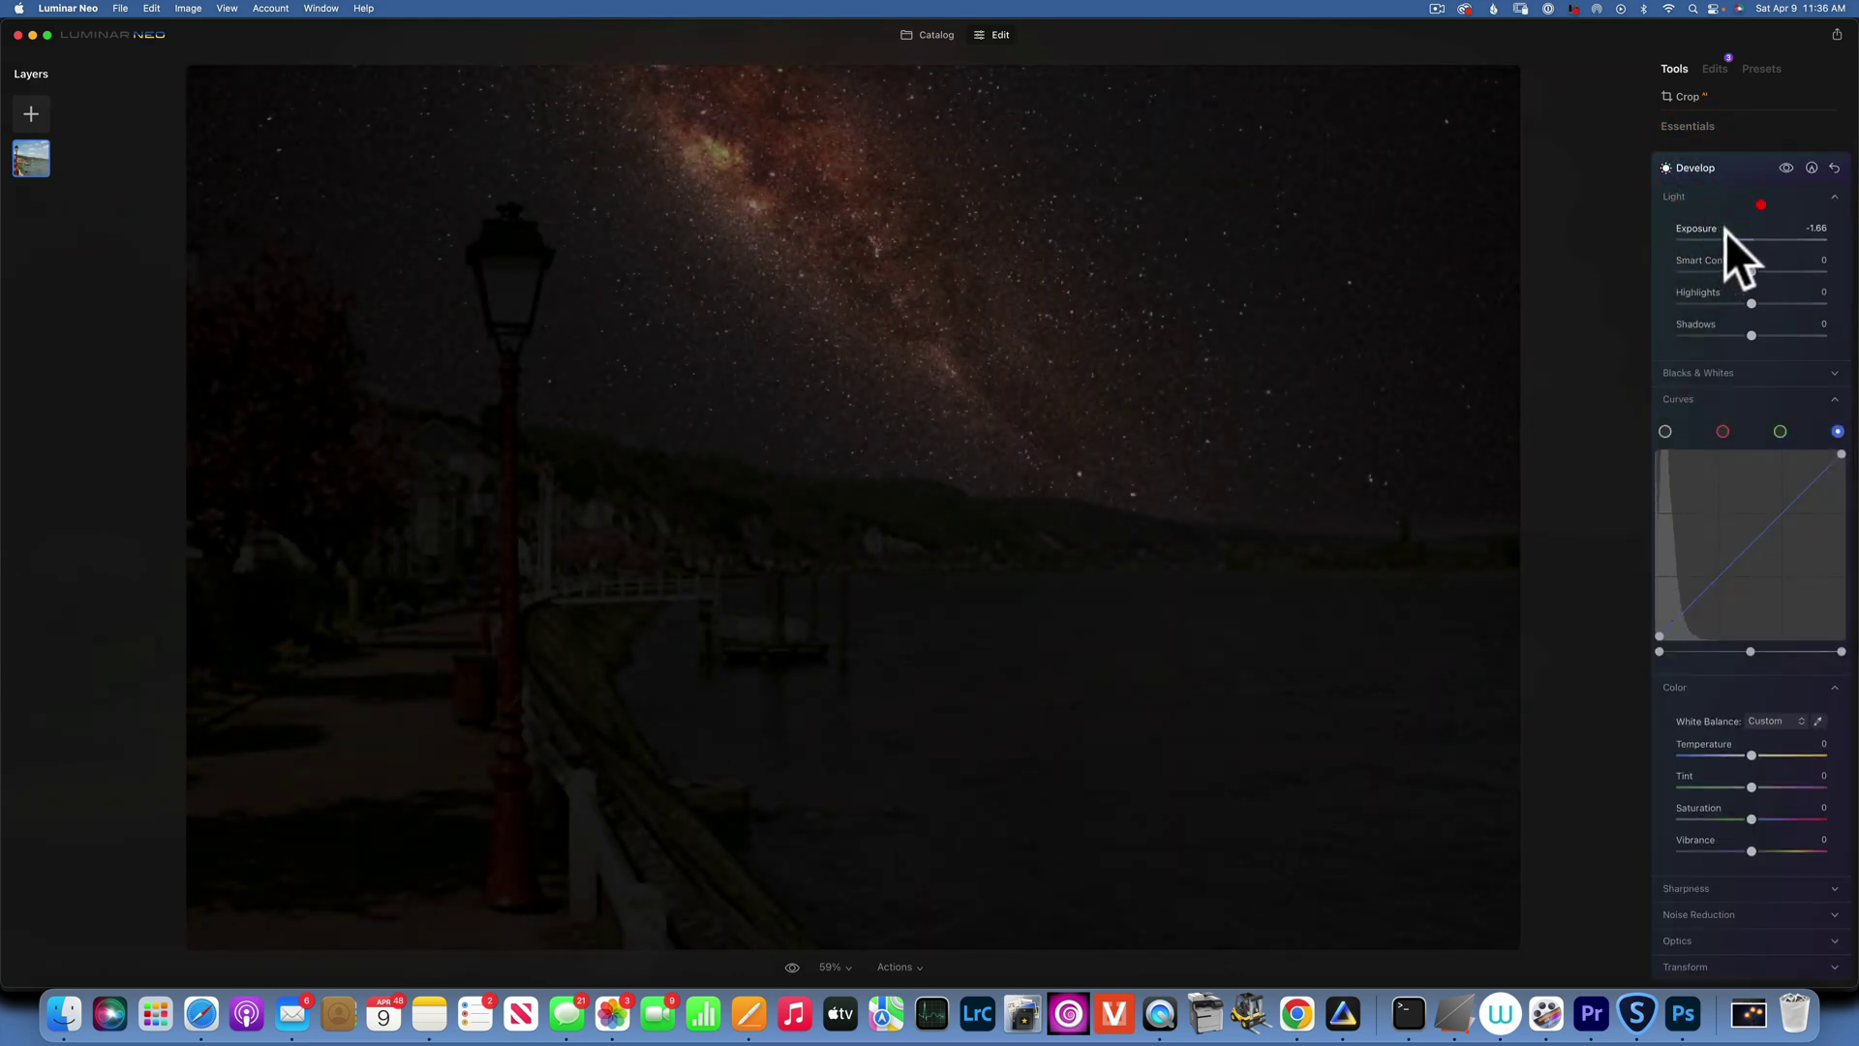
{"action": "left_click", "coordinate": [1759, 204]}
{"action": "left_click", "coordinate": [1810, 167]}
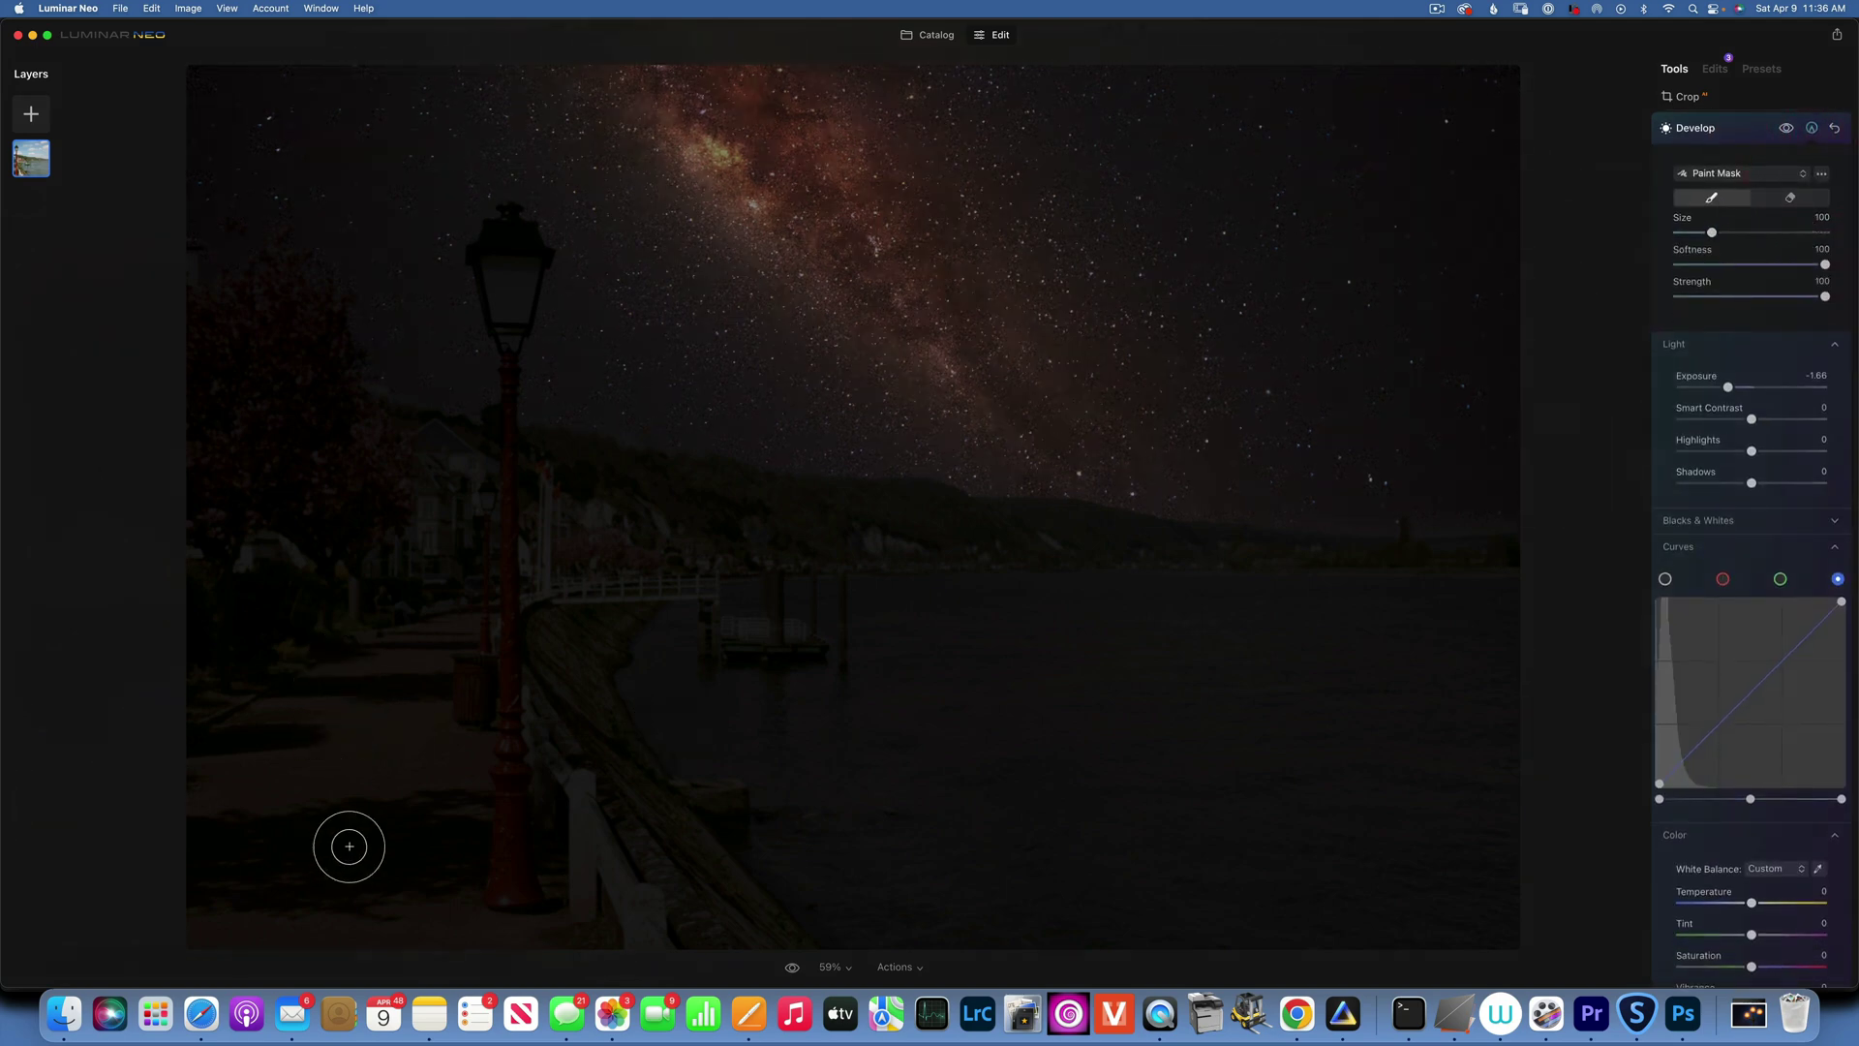
{"action": "mouse_move", "coordinate": [373, 788]}
{"action": "left_mouse_down"}
{"action": "mouse_move", "coordinate": [410, 599]}
{"action": "mouse_move", "coordinate": [424, 644]}
{"action": "mouse_move", "coordinate": [440, 611]}
{"action": "mouse_move", "coordinate": [460, 850]}
{"action": "mouse_move", "coordinate": [543, 936]}
{"action": "mouse_move", "coordinate": [227, 917]}
{"action": "mouse_move", "coordinate": [387, 899]}
{"action": "mouse_move", "coordinate": [224, 866]}
{"action": "mouse_move", "coordinate": [244, 706]}
{"action": "mouse_move", "coordinate": [207, 783]}
{"action": "mouse_move", "coordinate": [303, 692]}
{"action": "mouse_move", "coordinate": [324, 734]}
{"action": "mouse_move", "coordinate": [291, 918]}
{"action": "mouse_move", "coordinate": [445, 716]}
{"action": "mouse_move", "coordinate": [435, 850]}
{"action": "mouse_move", "coordinate": [408, 651]}
{"action": "mouse_move", "coordinate": [410, 761]}
{"action": "mouse_move", "coordinate": [337, 745]}
{"action": "left_mouse_up"}
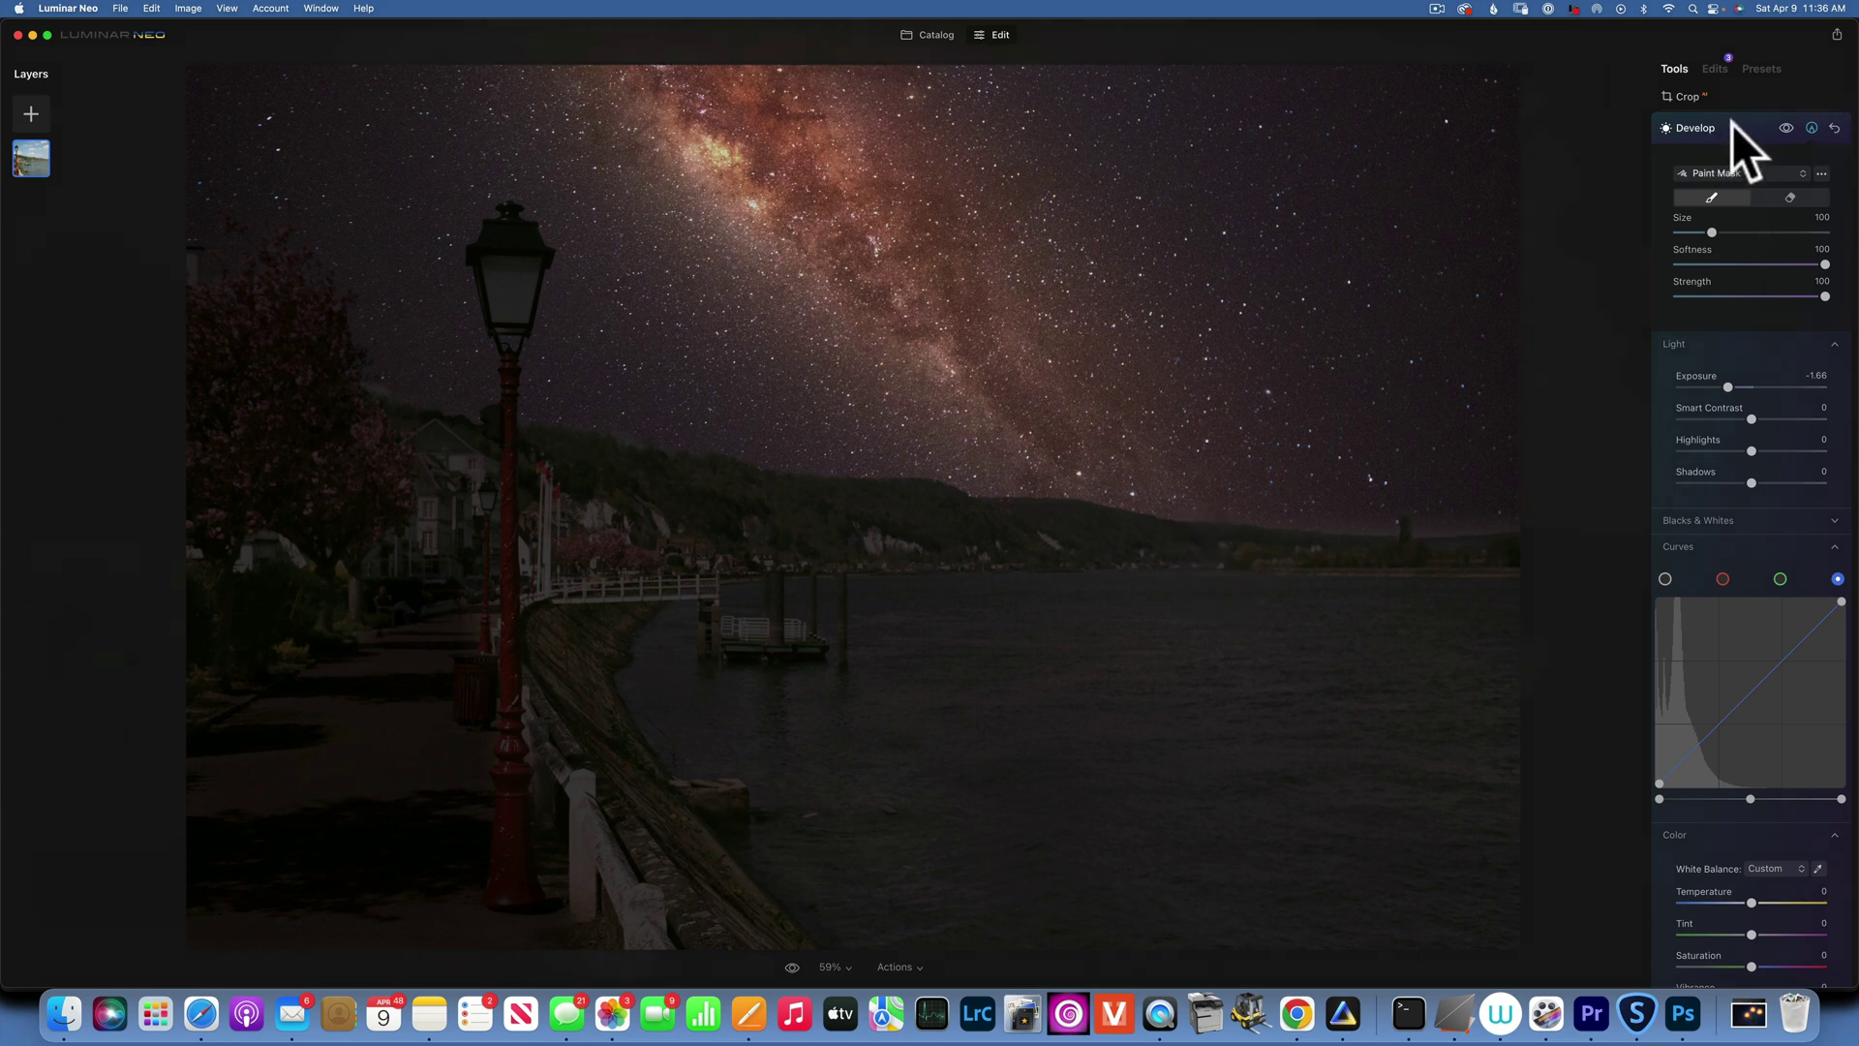
Step: Erase the Galaxy 1 sky effect from the lantern glass and touch up the mask at brush size 52
{"action": "left_click", "coordinate": [1716, 68]}
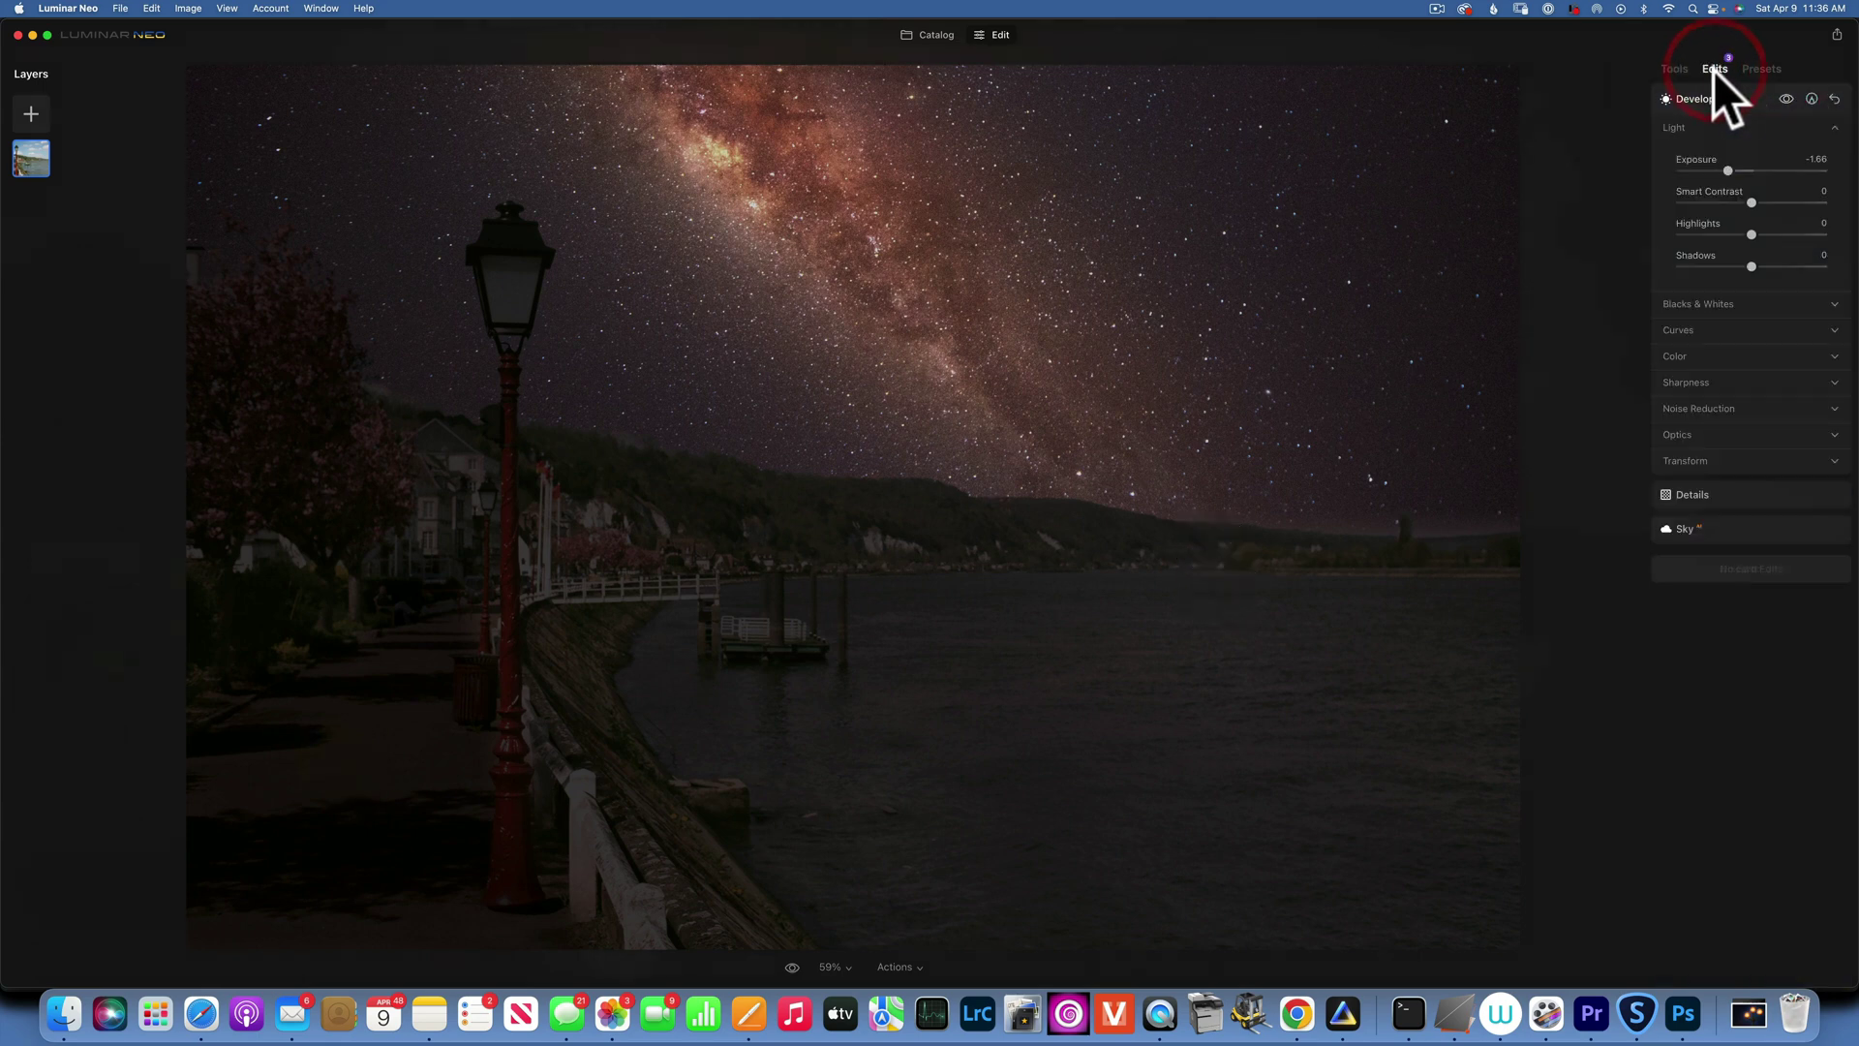
{"action": "left_click", "coordinate": [1705, 529]}
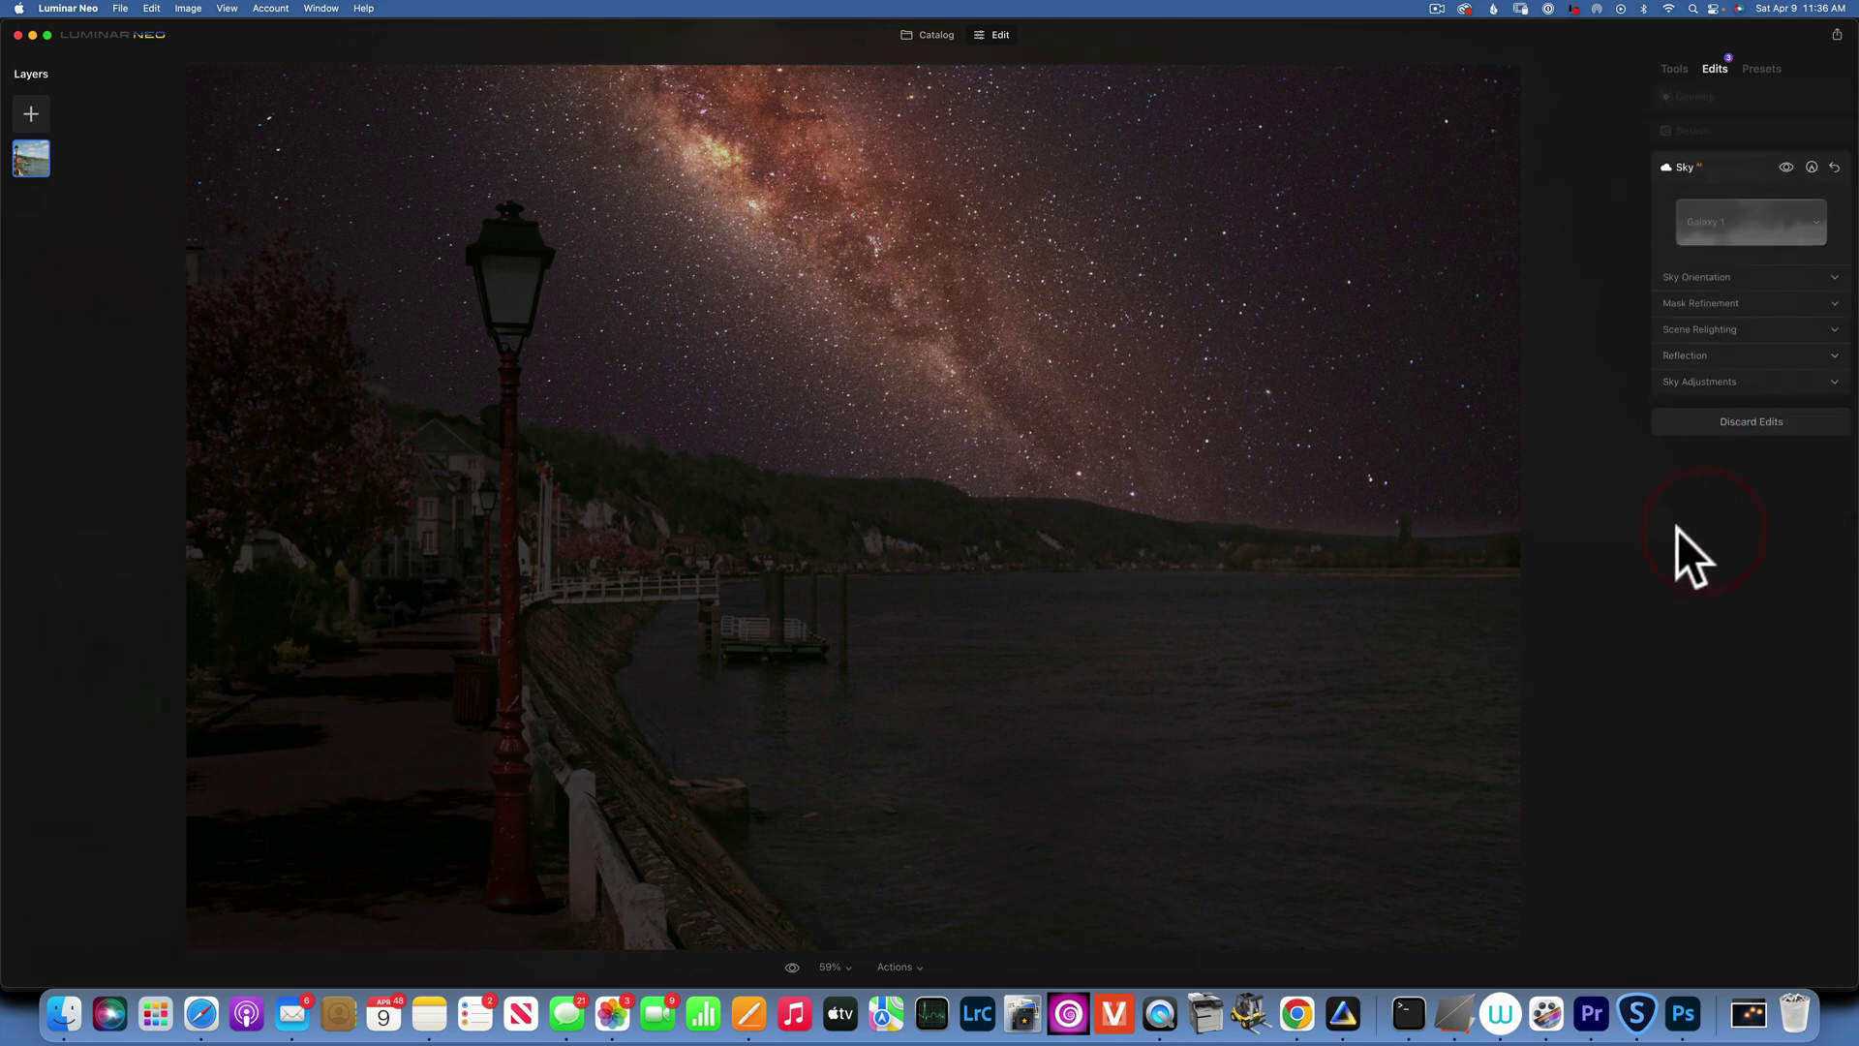
{"action": "left_click", "coordinate": [1812, 166]}
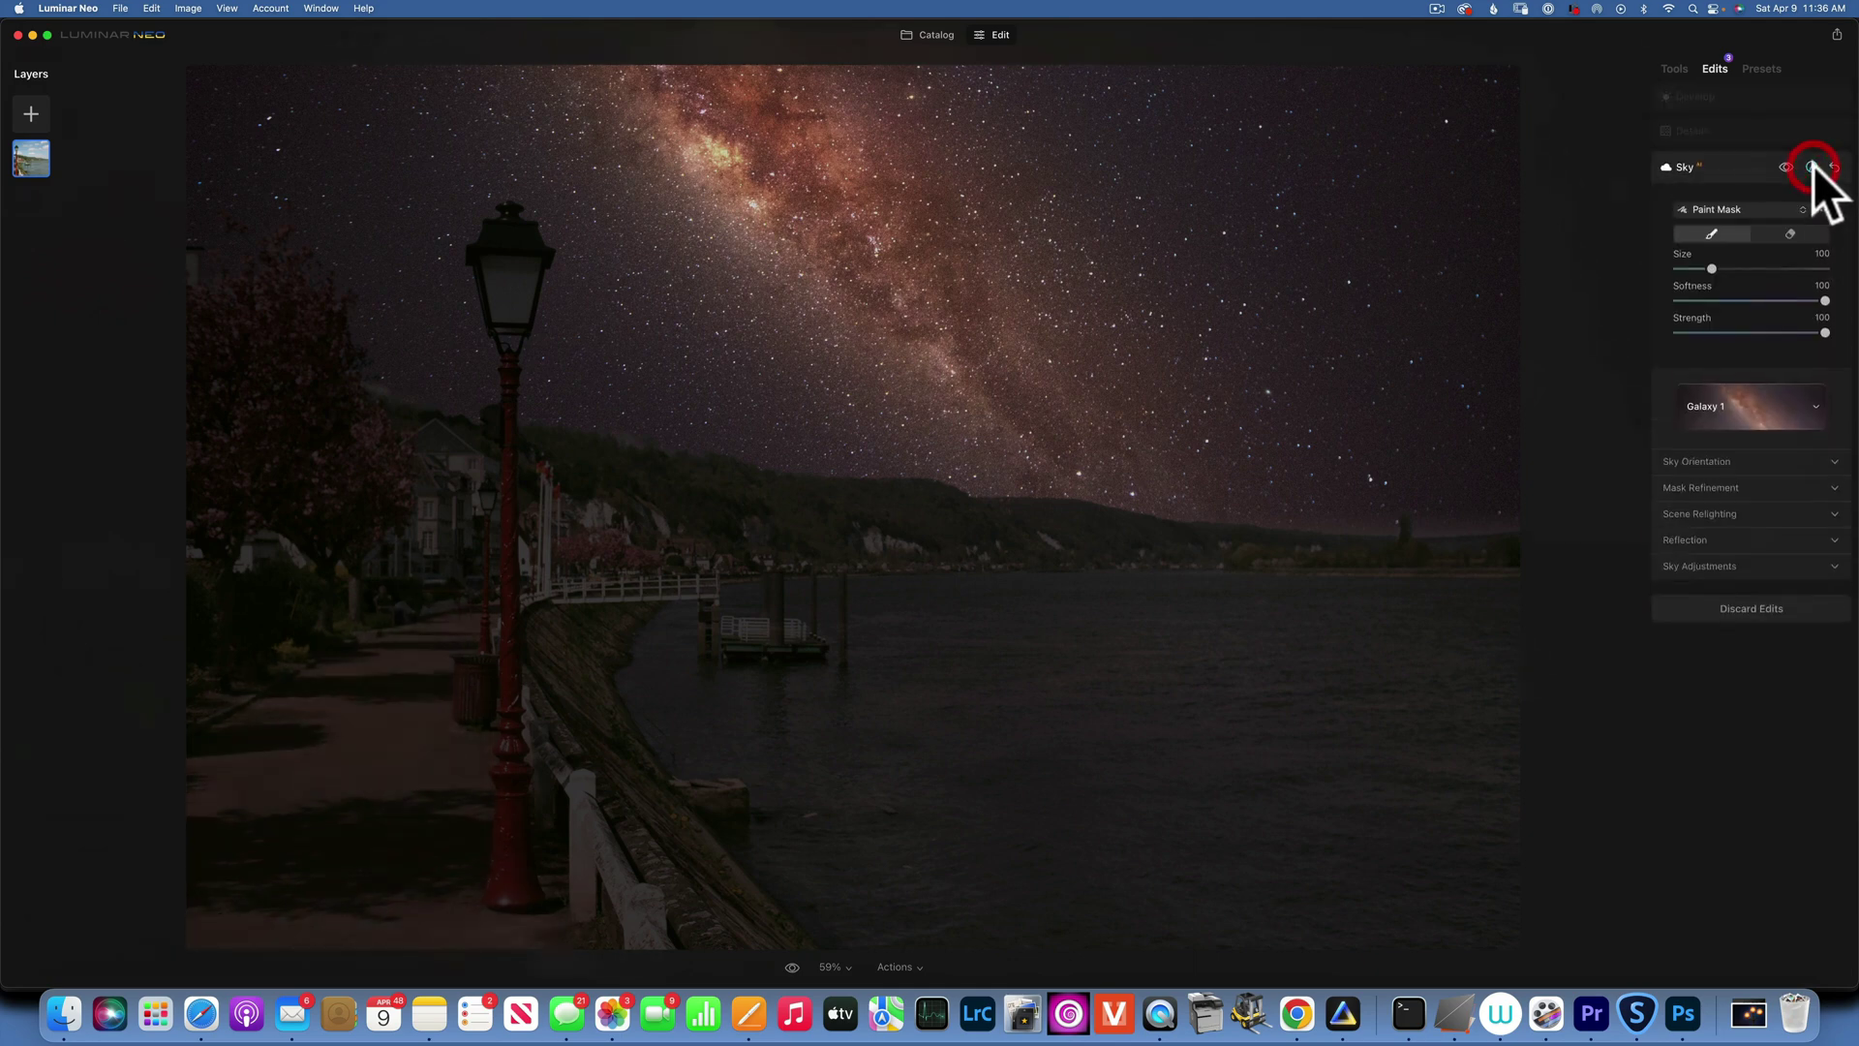
{"action": "left_click", "coordinate": [1791, 237]}
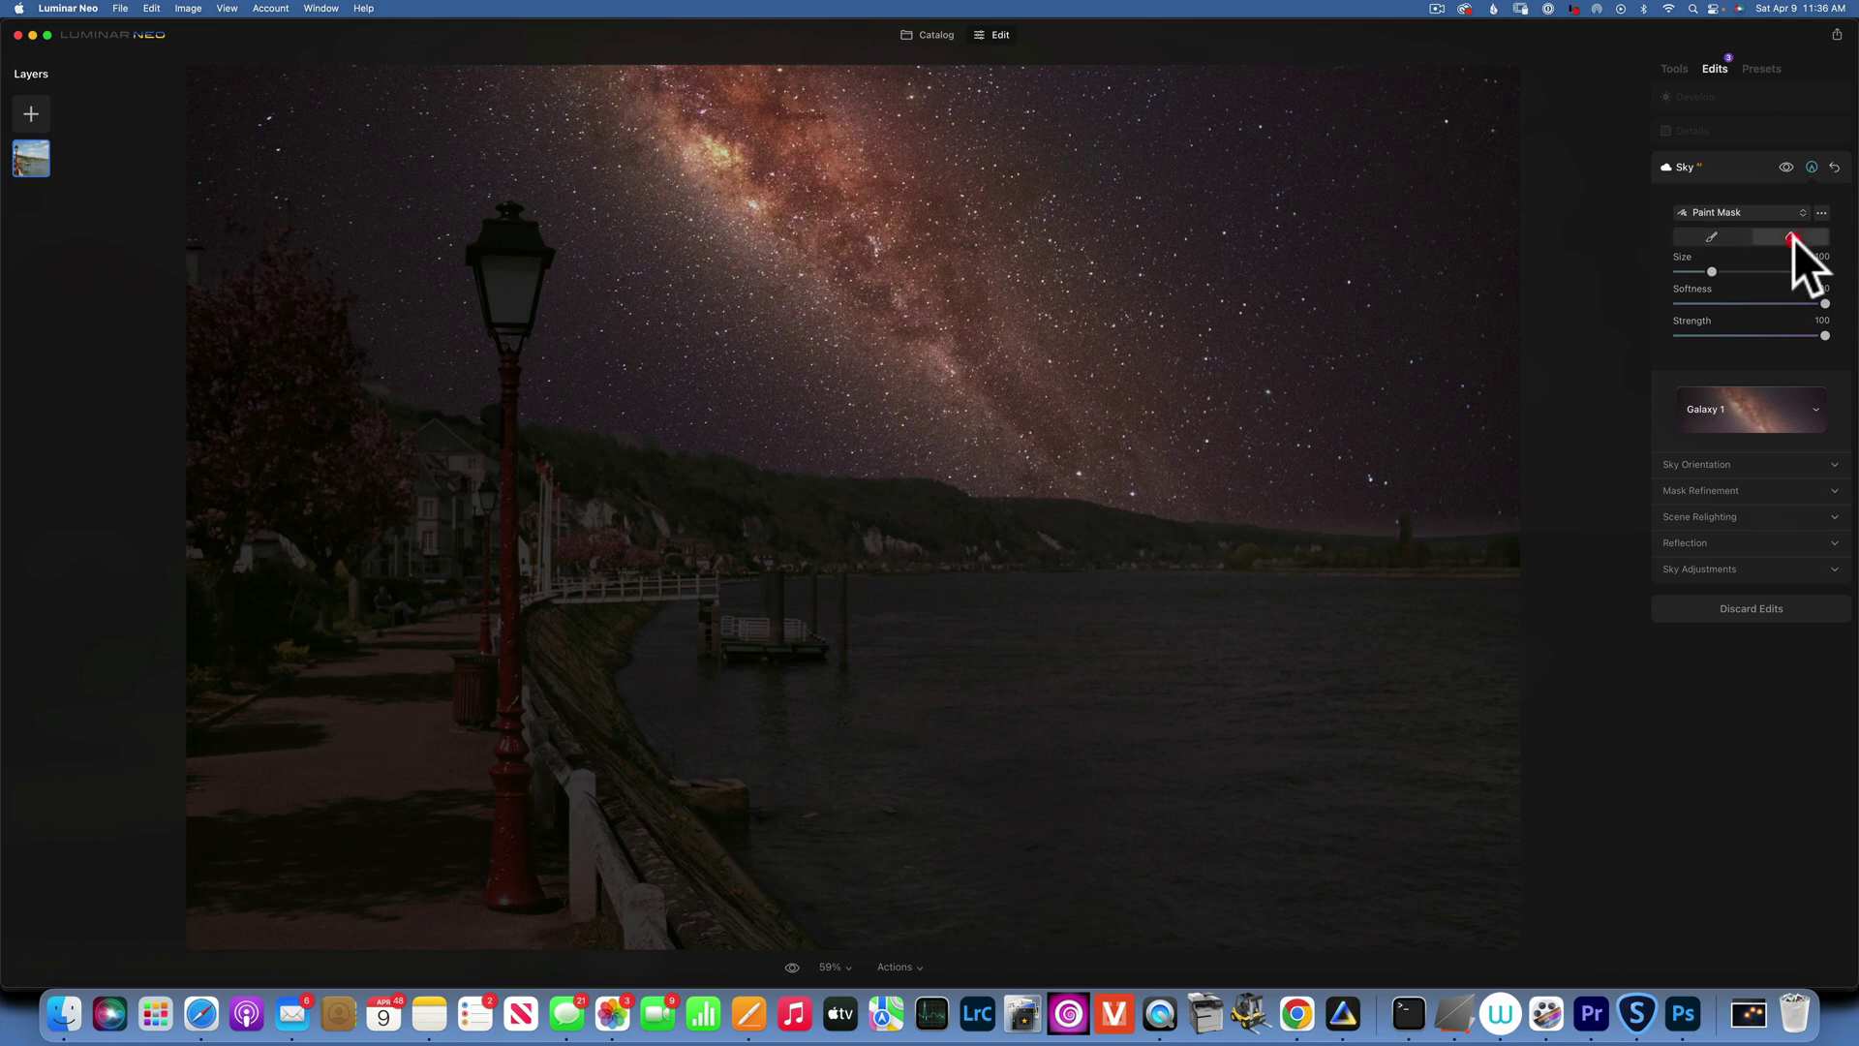
{"action": "left_click", "coordinate": [511, 287]}
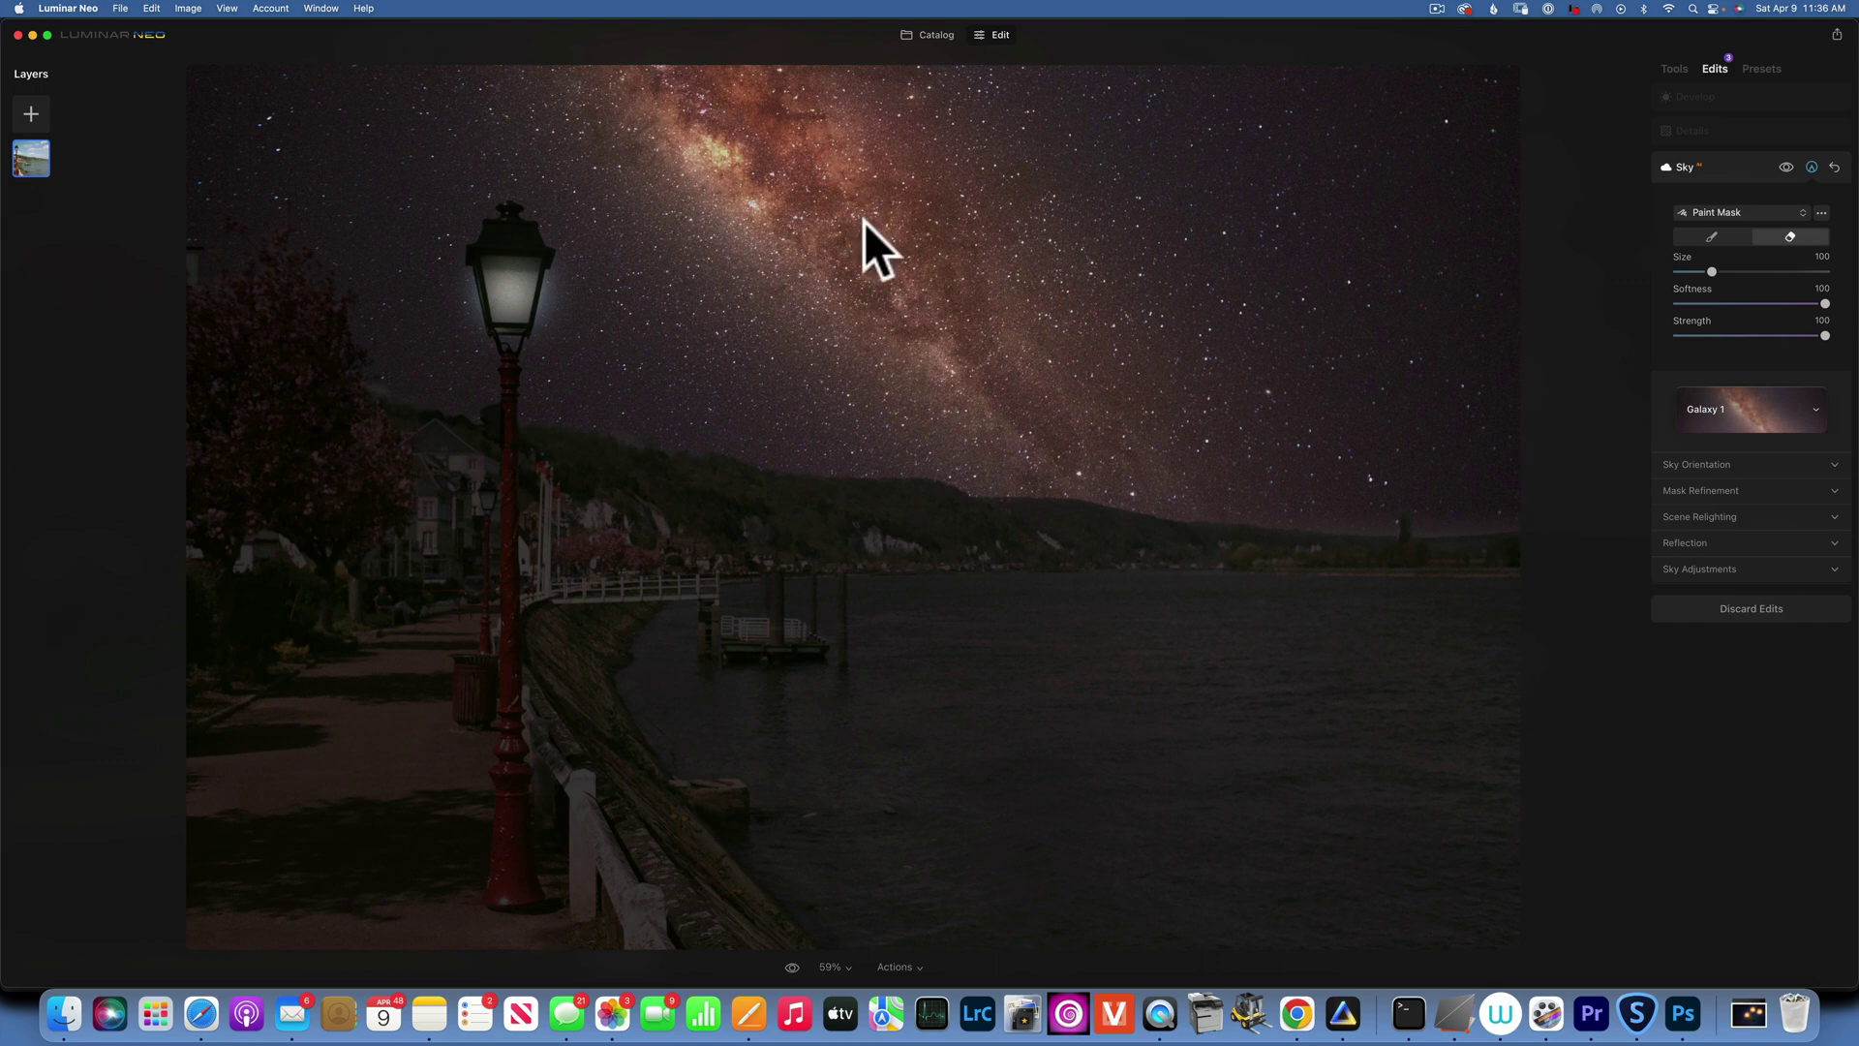
{"action": "left_click", "coordinate": [1716, 236]}
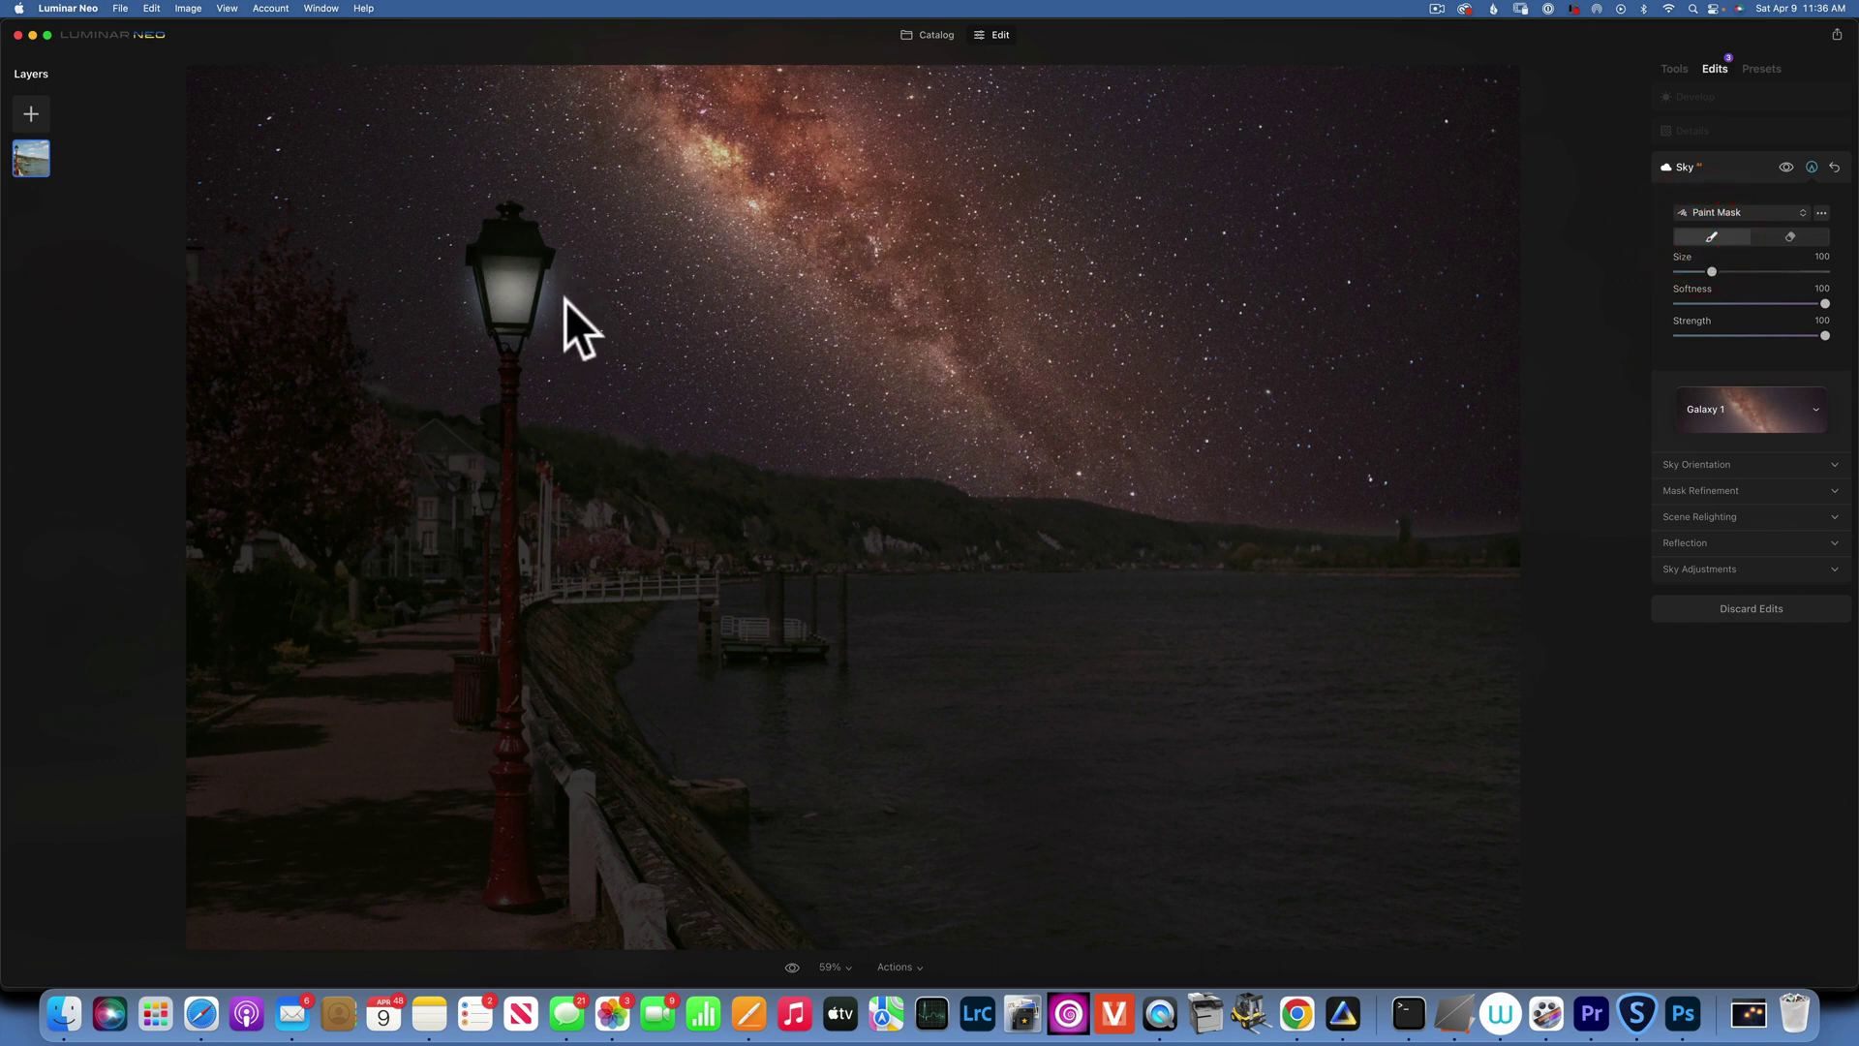
{"action": "key", "text": "bracketleft"}
{"action": "key", "text": "bracketleft"}
{"action": "key", "text": "bracketleft"}
{"action": "key", "text": "bracketleft"}
{"action": "mouse_move", "coordinate": [570, 278]}
{"action": "left_mouse_down"}
{"action": "mouse_move", "coordinate": [550, 326]}
{"action": "mouse_move", "coordinate": [566, 277]}
{"action": "mouse_move", "coordinate": [436, 284]}
{"action": "mouse_move", "coordinate": [450, 264]}
{"action": "mouse_move", "coordinate": [455, 352]}
{"action": "left_mouse_up"}
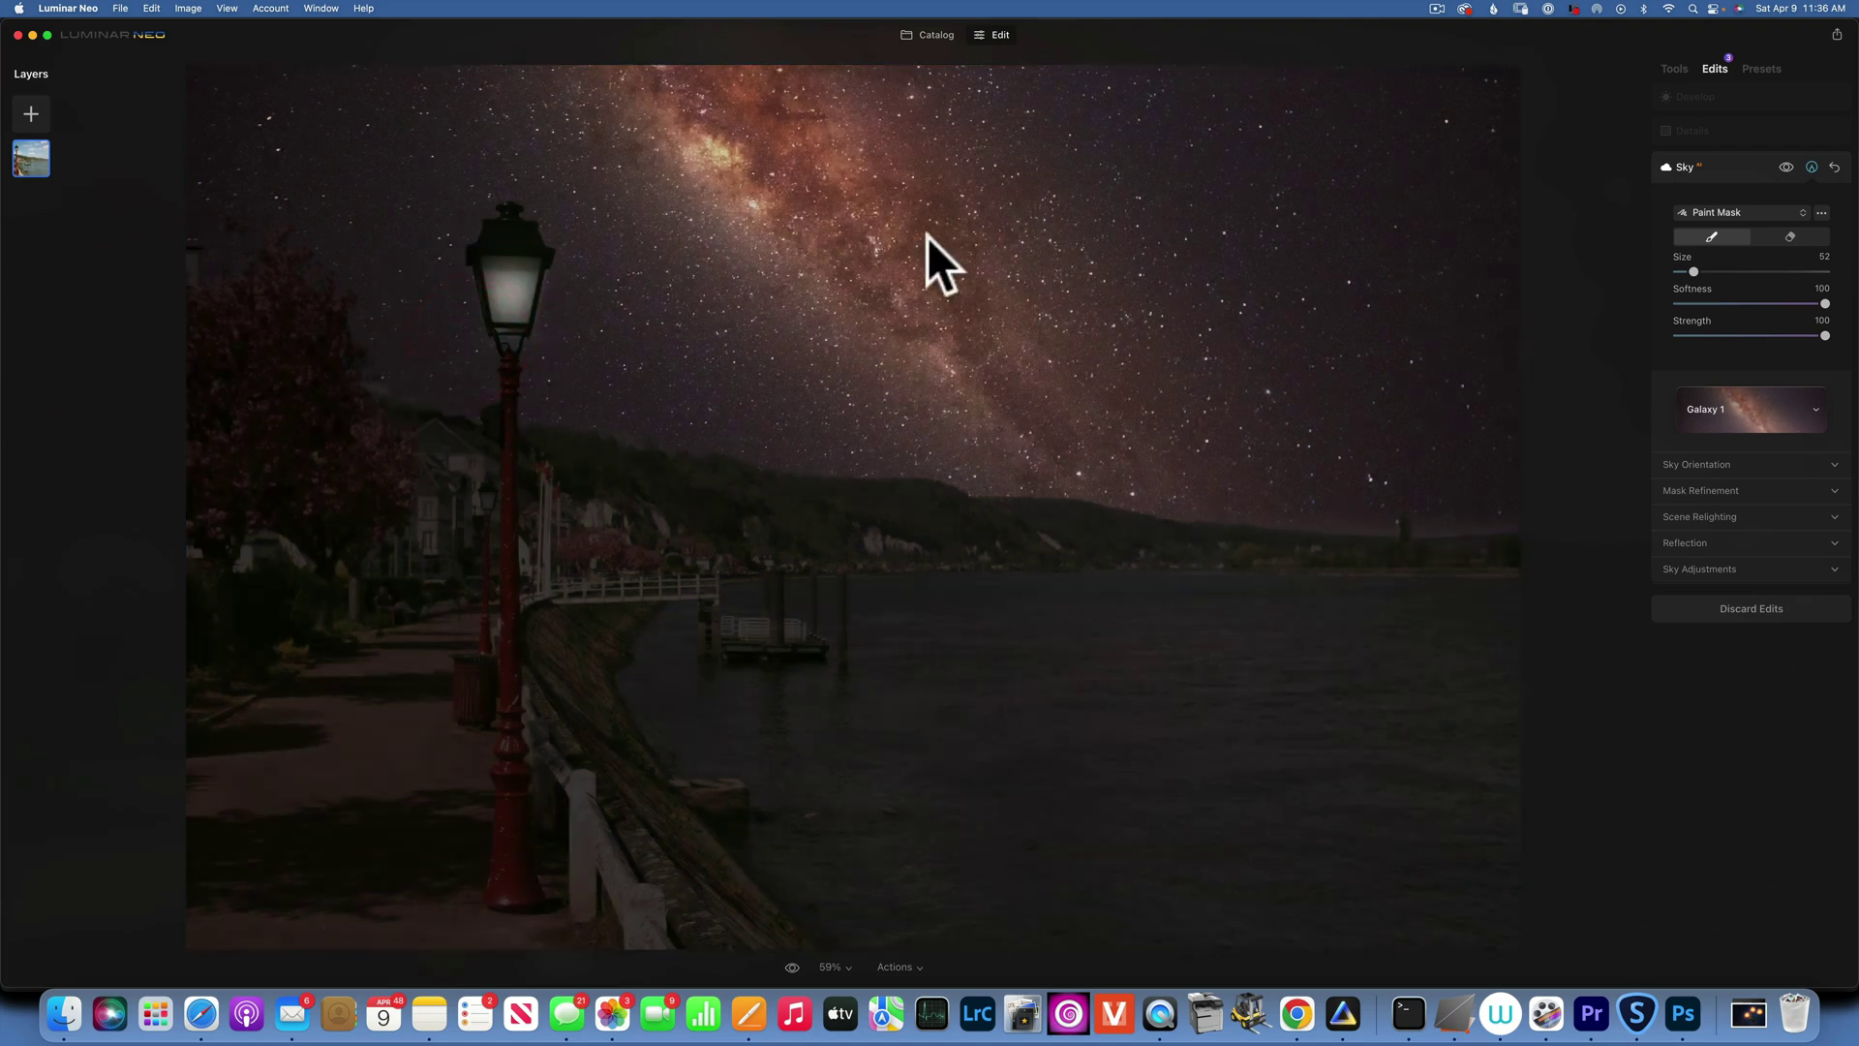
Step: Add the yellow glow image as a layer in Screen blend mode at 100 opacity
{"action": "left_click", "coordinate": [38, 113]}
{"action": "left_click", "coordinate": [32, 199]}
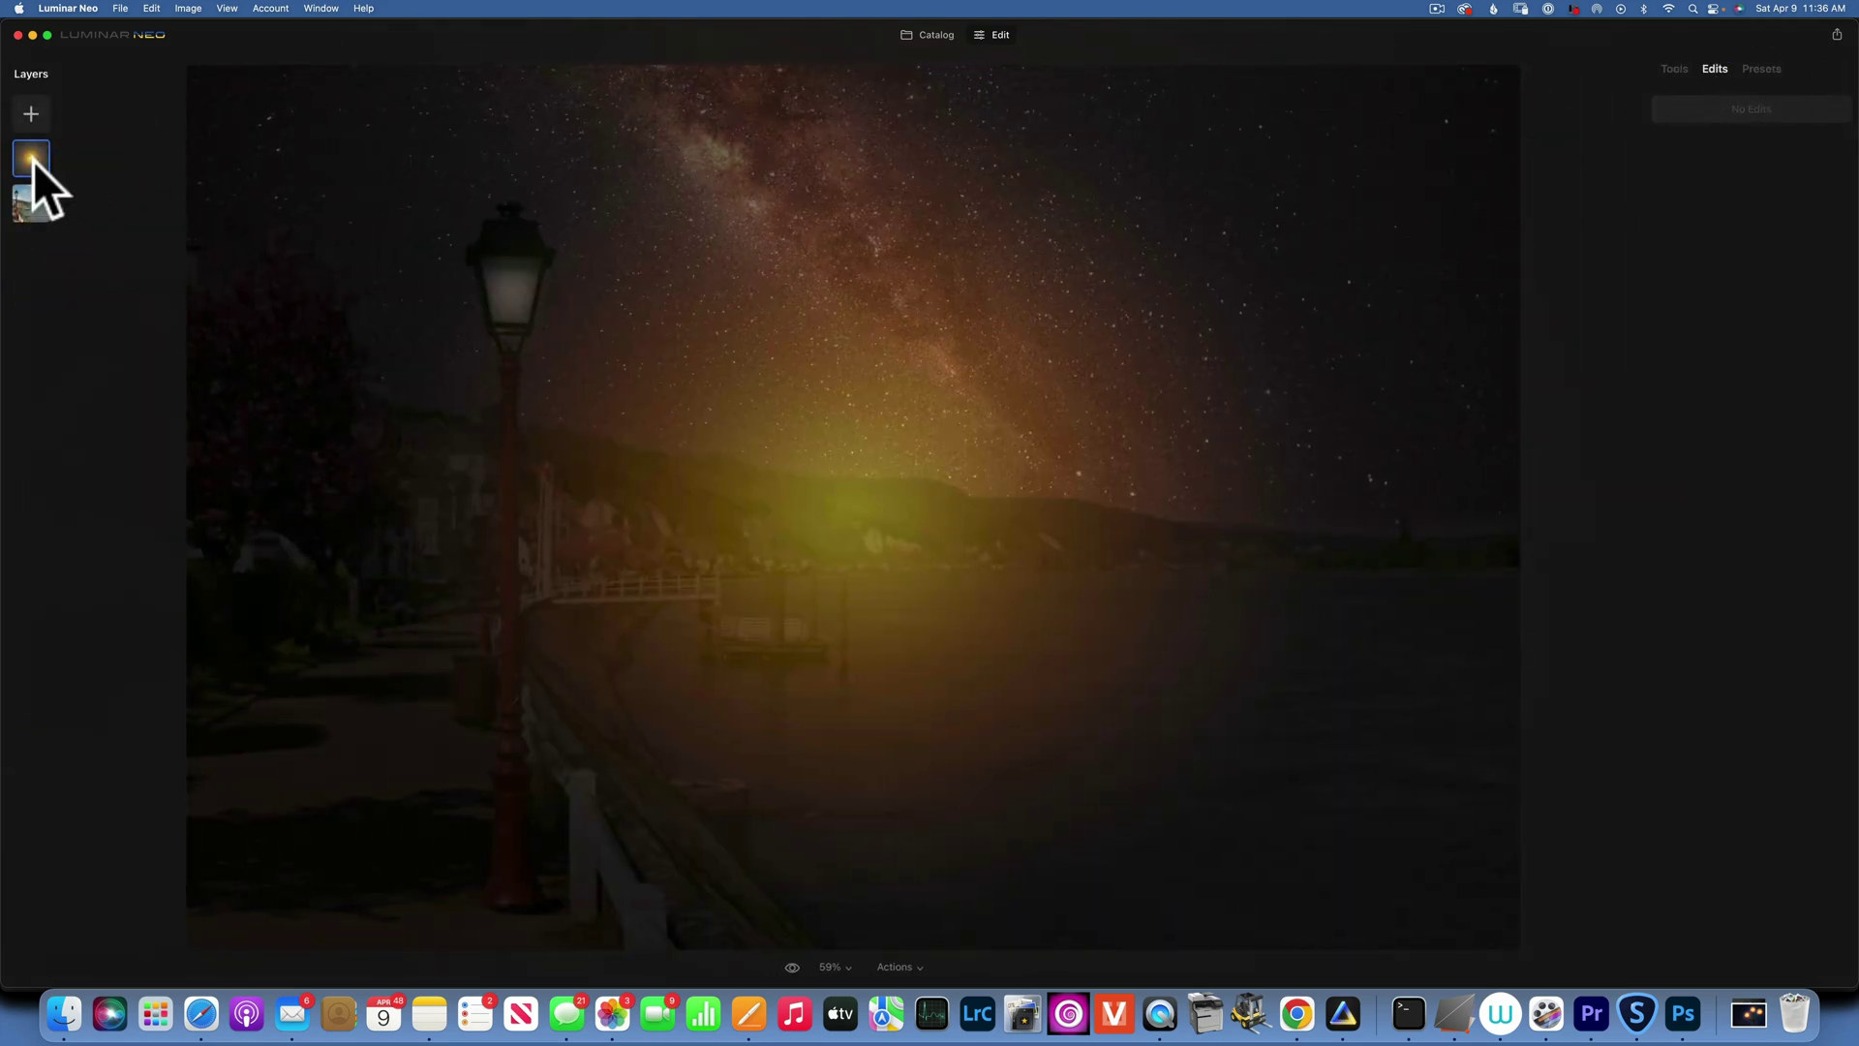
{"action": "left_click", "coordinate": [1679, 69]}
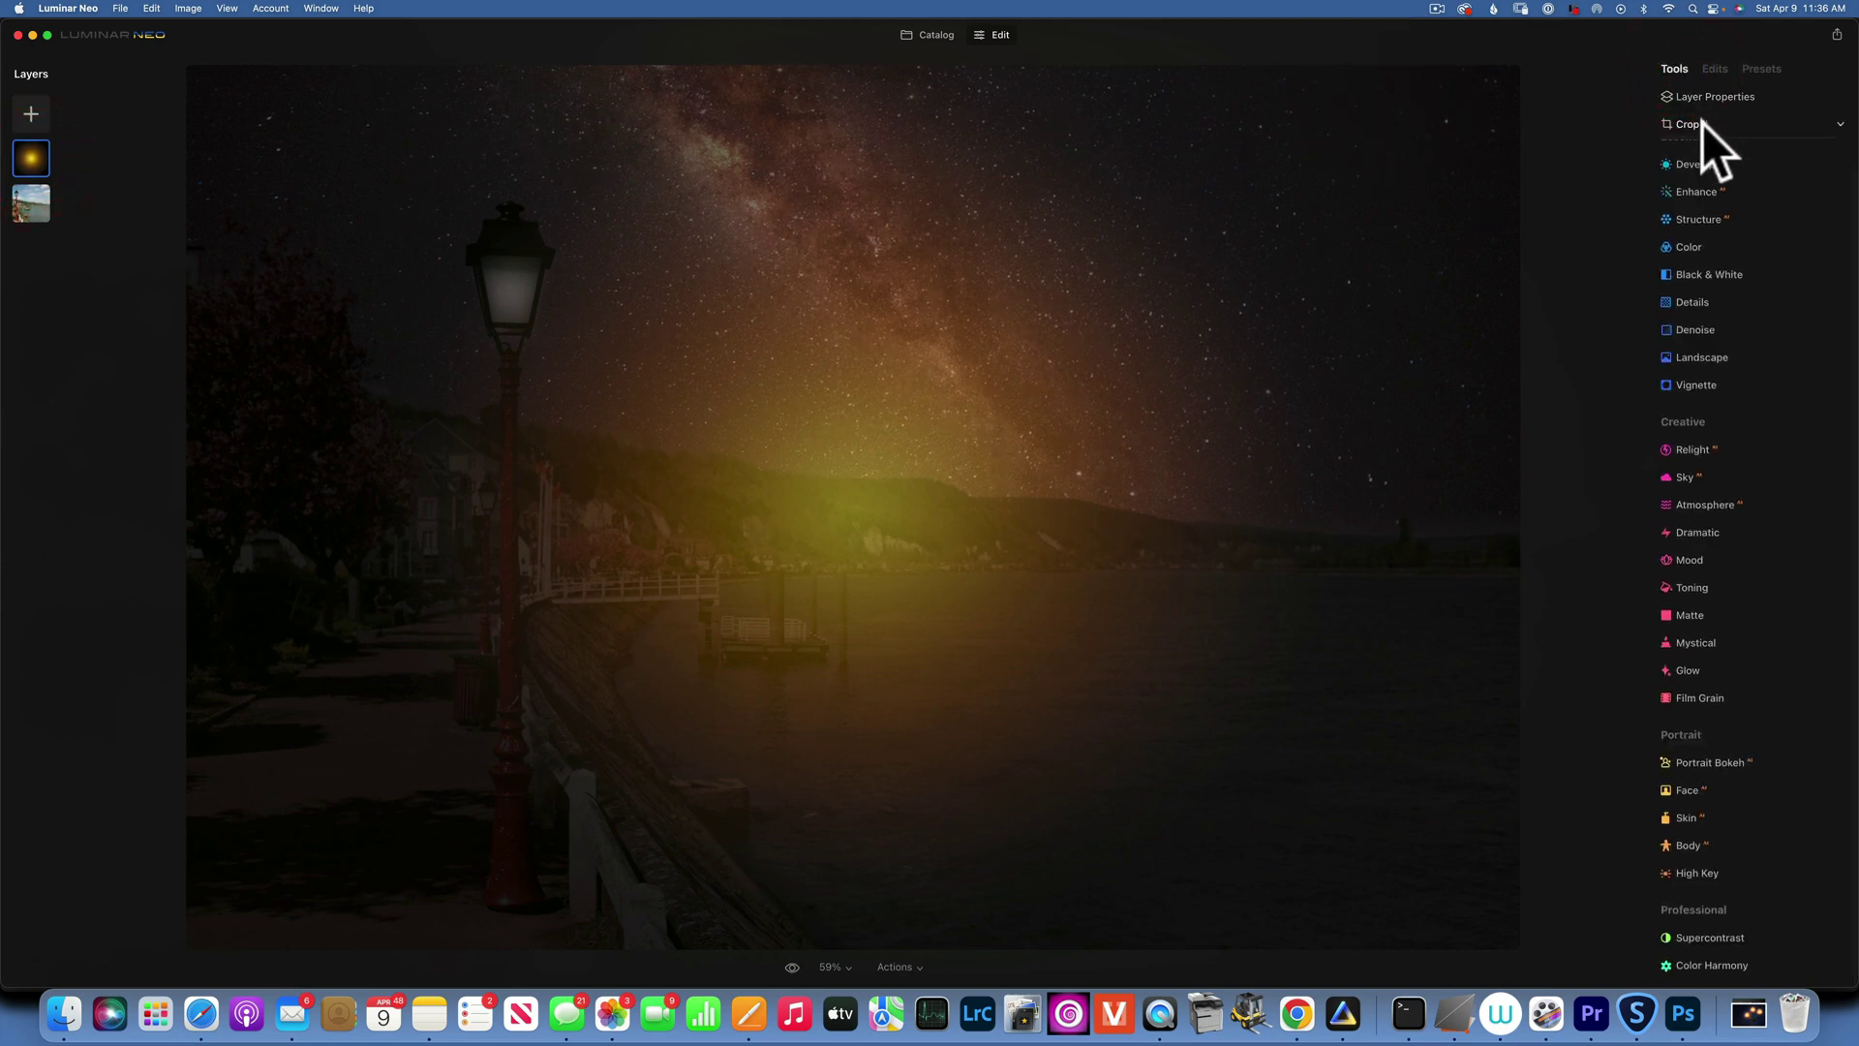
{"action": "left_click", "coordinate": [1710, 97]}
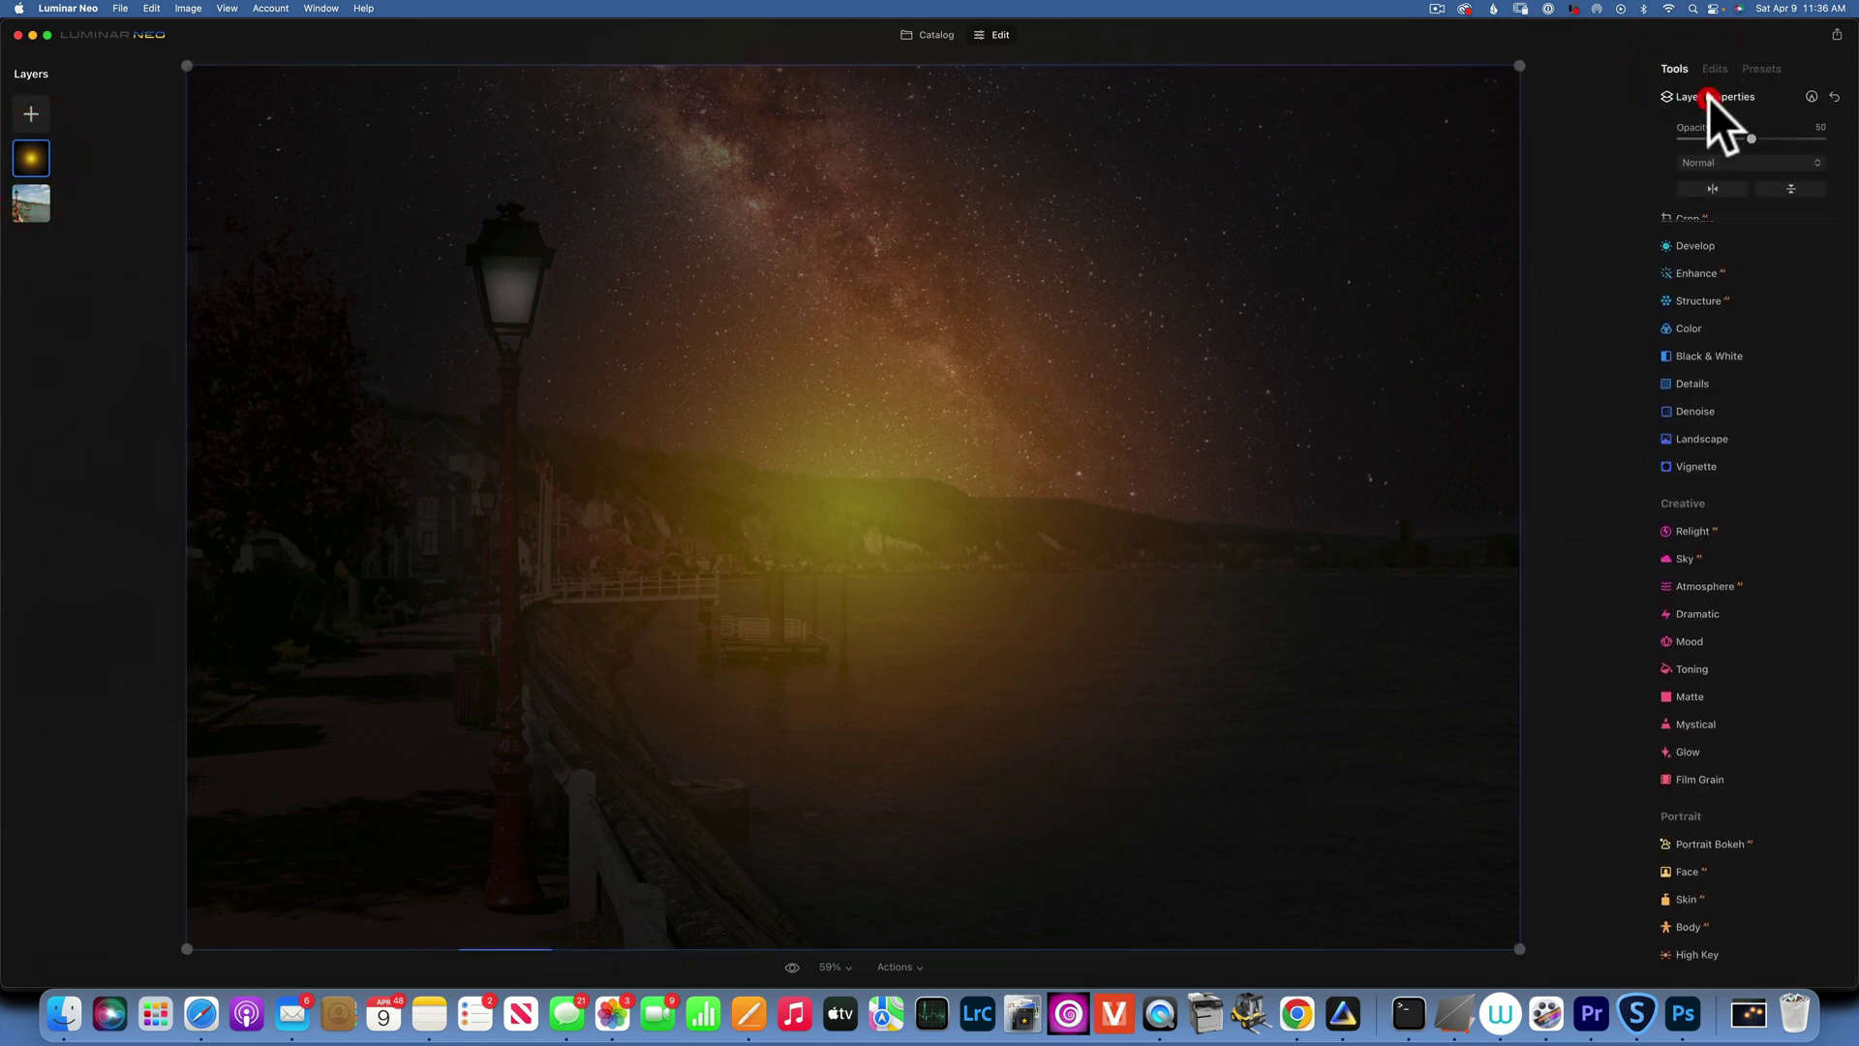
{"action": "left_click", "coordinate": [1722, 165]}
{"action": "left_click", "coordinate": [1712, 280]}
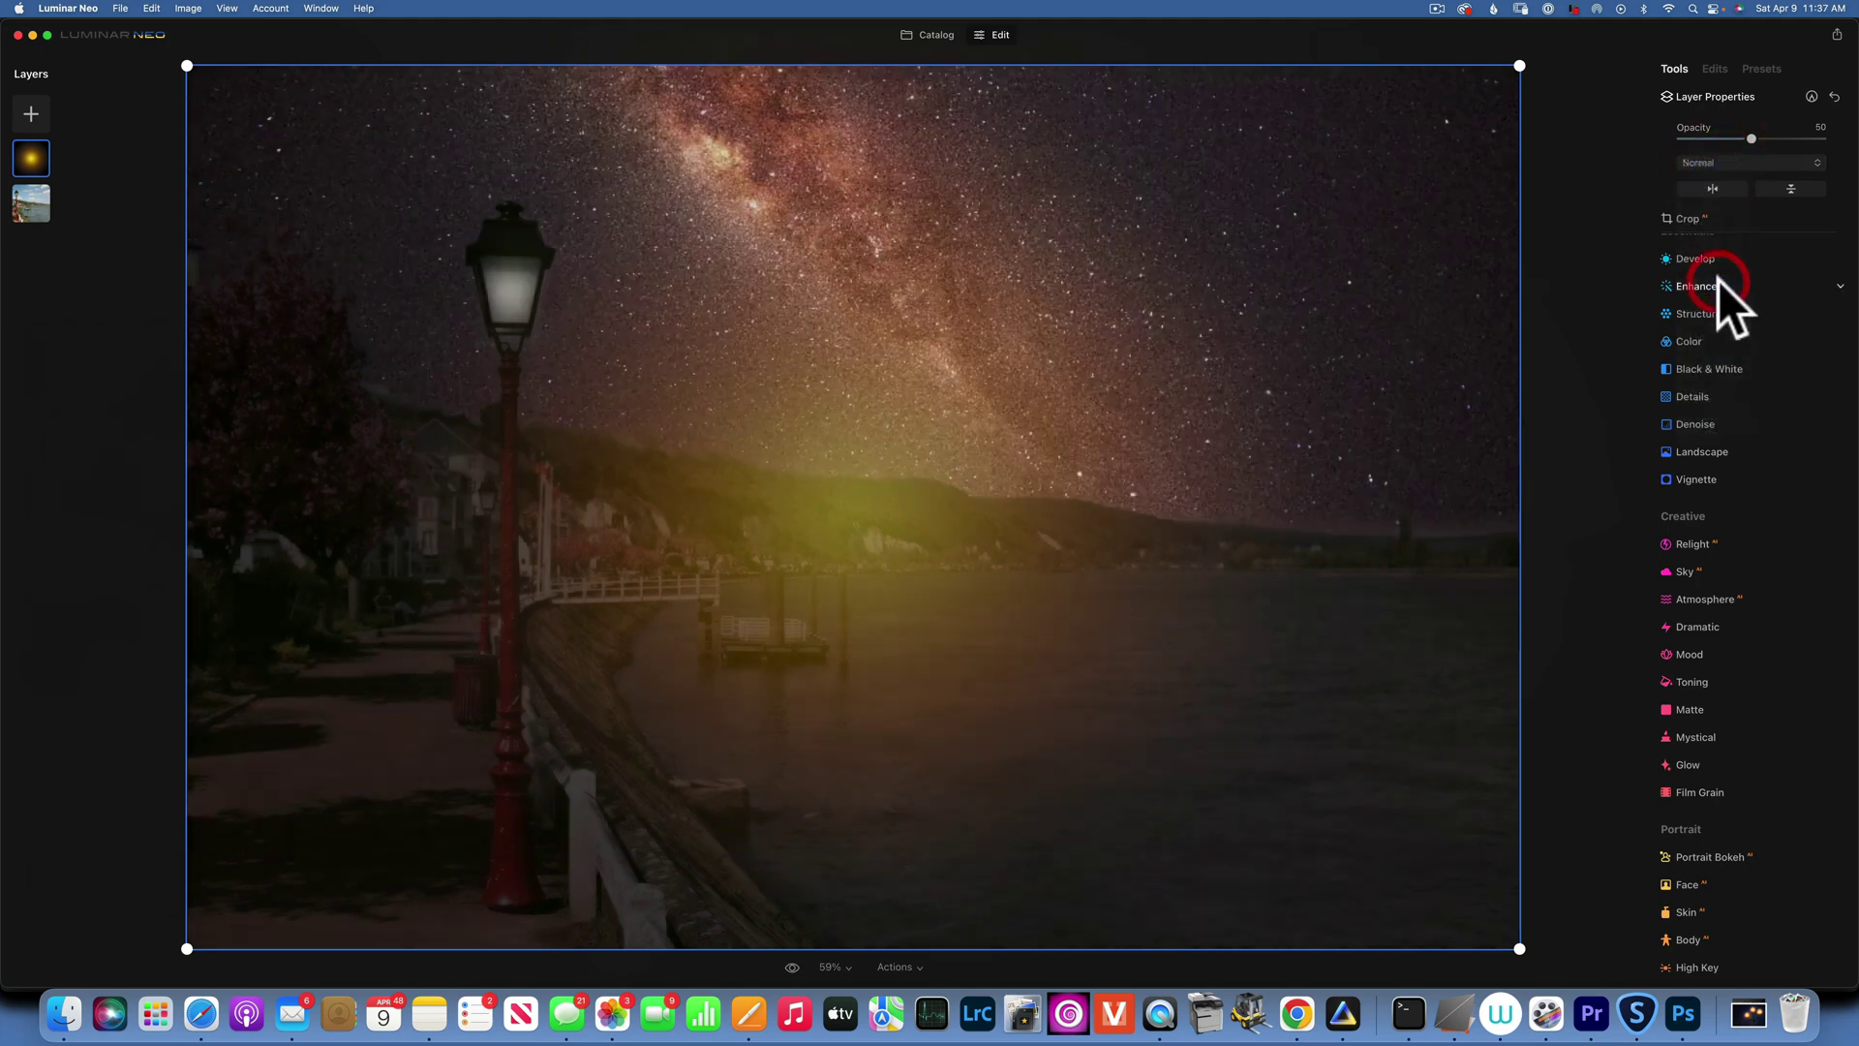
{"action": "left_click_drag", "start_coordinate": [1751, 136], "coordinate": [1840, 138]}
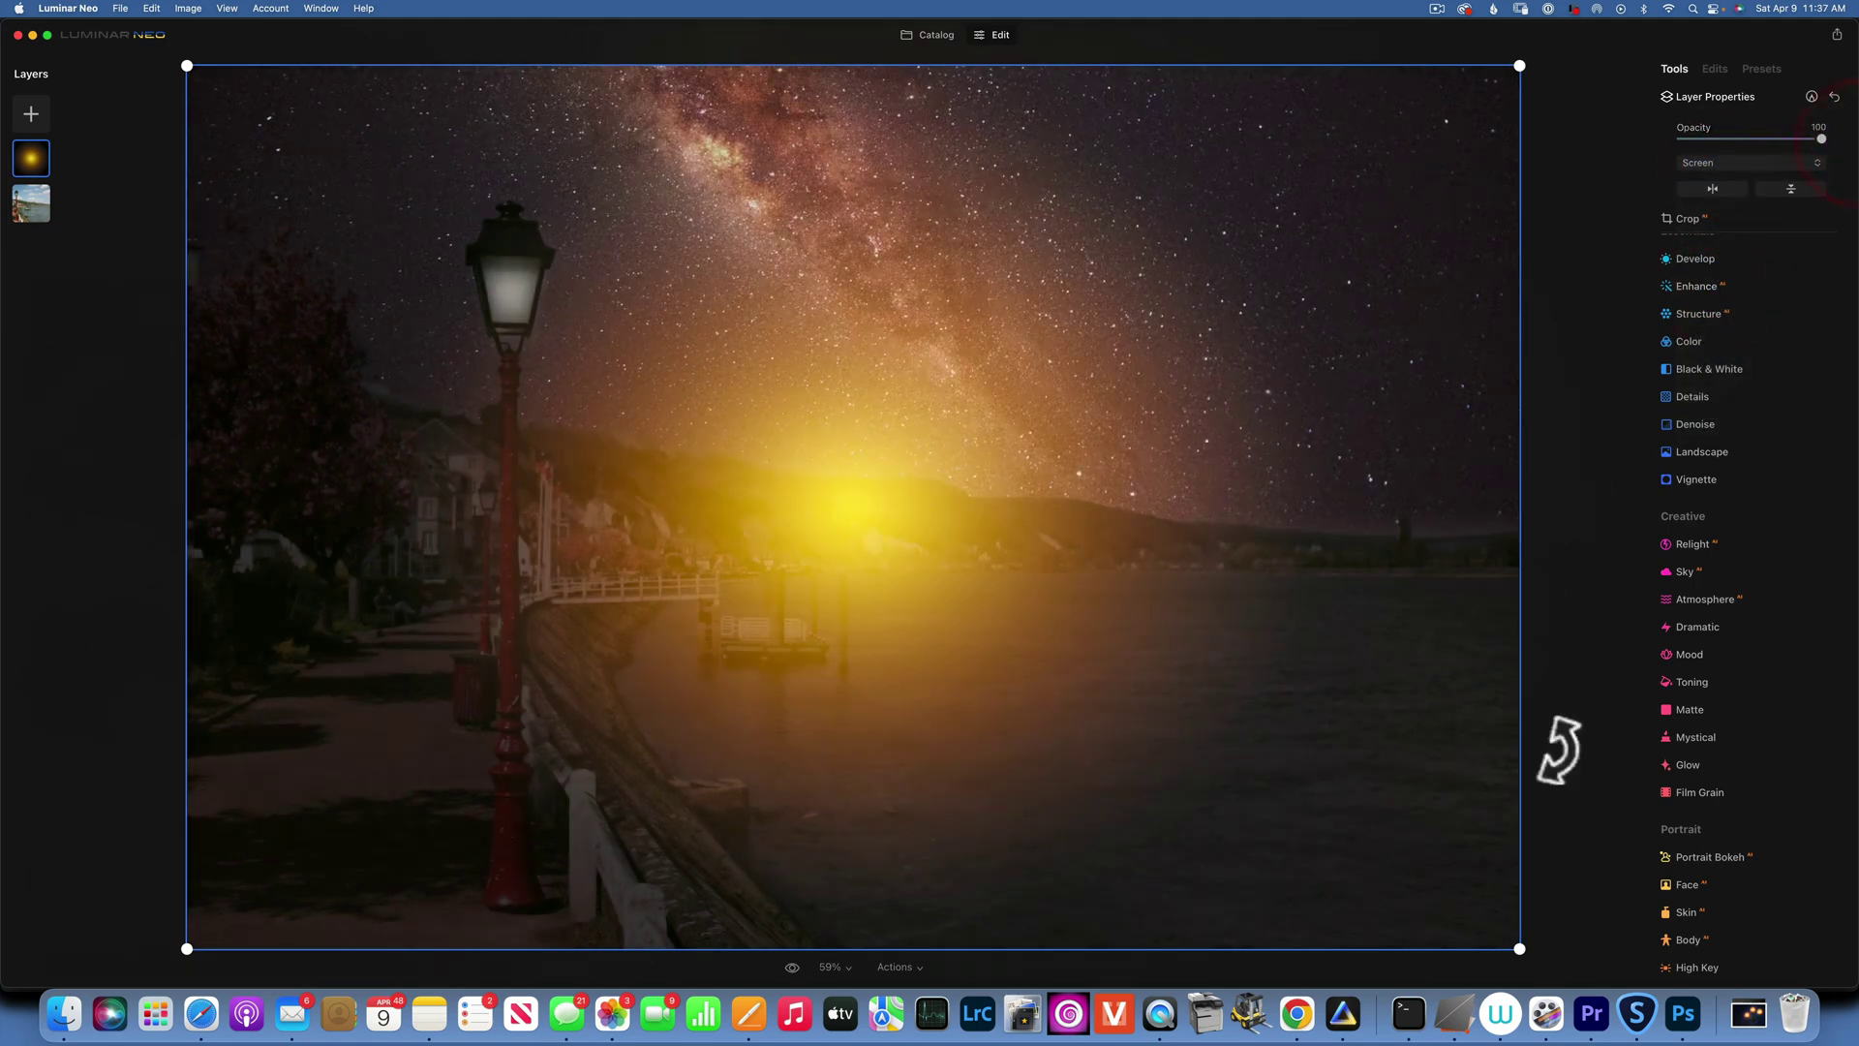
Step: Shrink the glow layer to lantern size and position it over the red lamp's lantern
{"action": "left_click_drag", "start_coordinate": [1519, 949], "coordinate": [482, 514]}
{"action": "left_click_drag", "start_coordinate": [481, 161], "coordinate": [503, 294]}
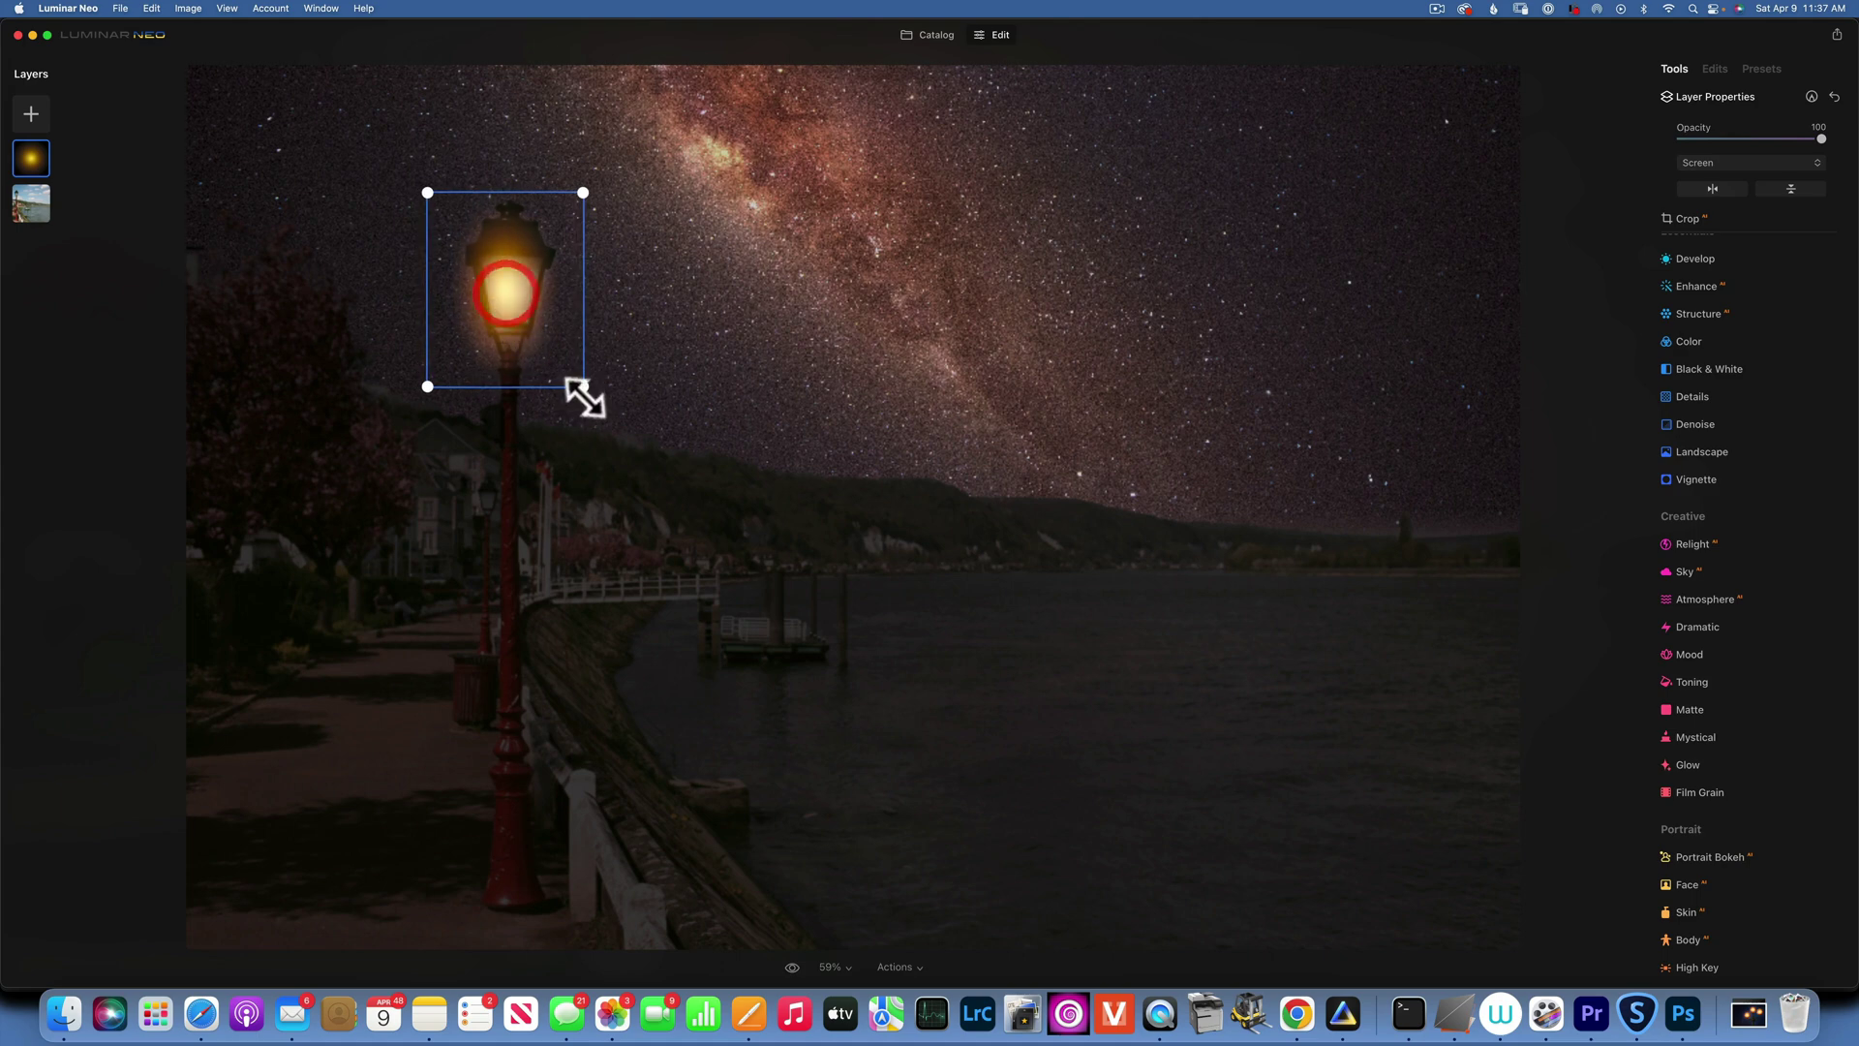
{"action": "left_click_drag", "start_coordinate": [579, 384], "coordinate": [565, 379]}
{"action": "left_click_drag", "start_coordinate": [498, 282], "coordinate": [528, 296]}
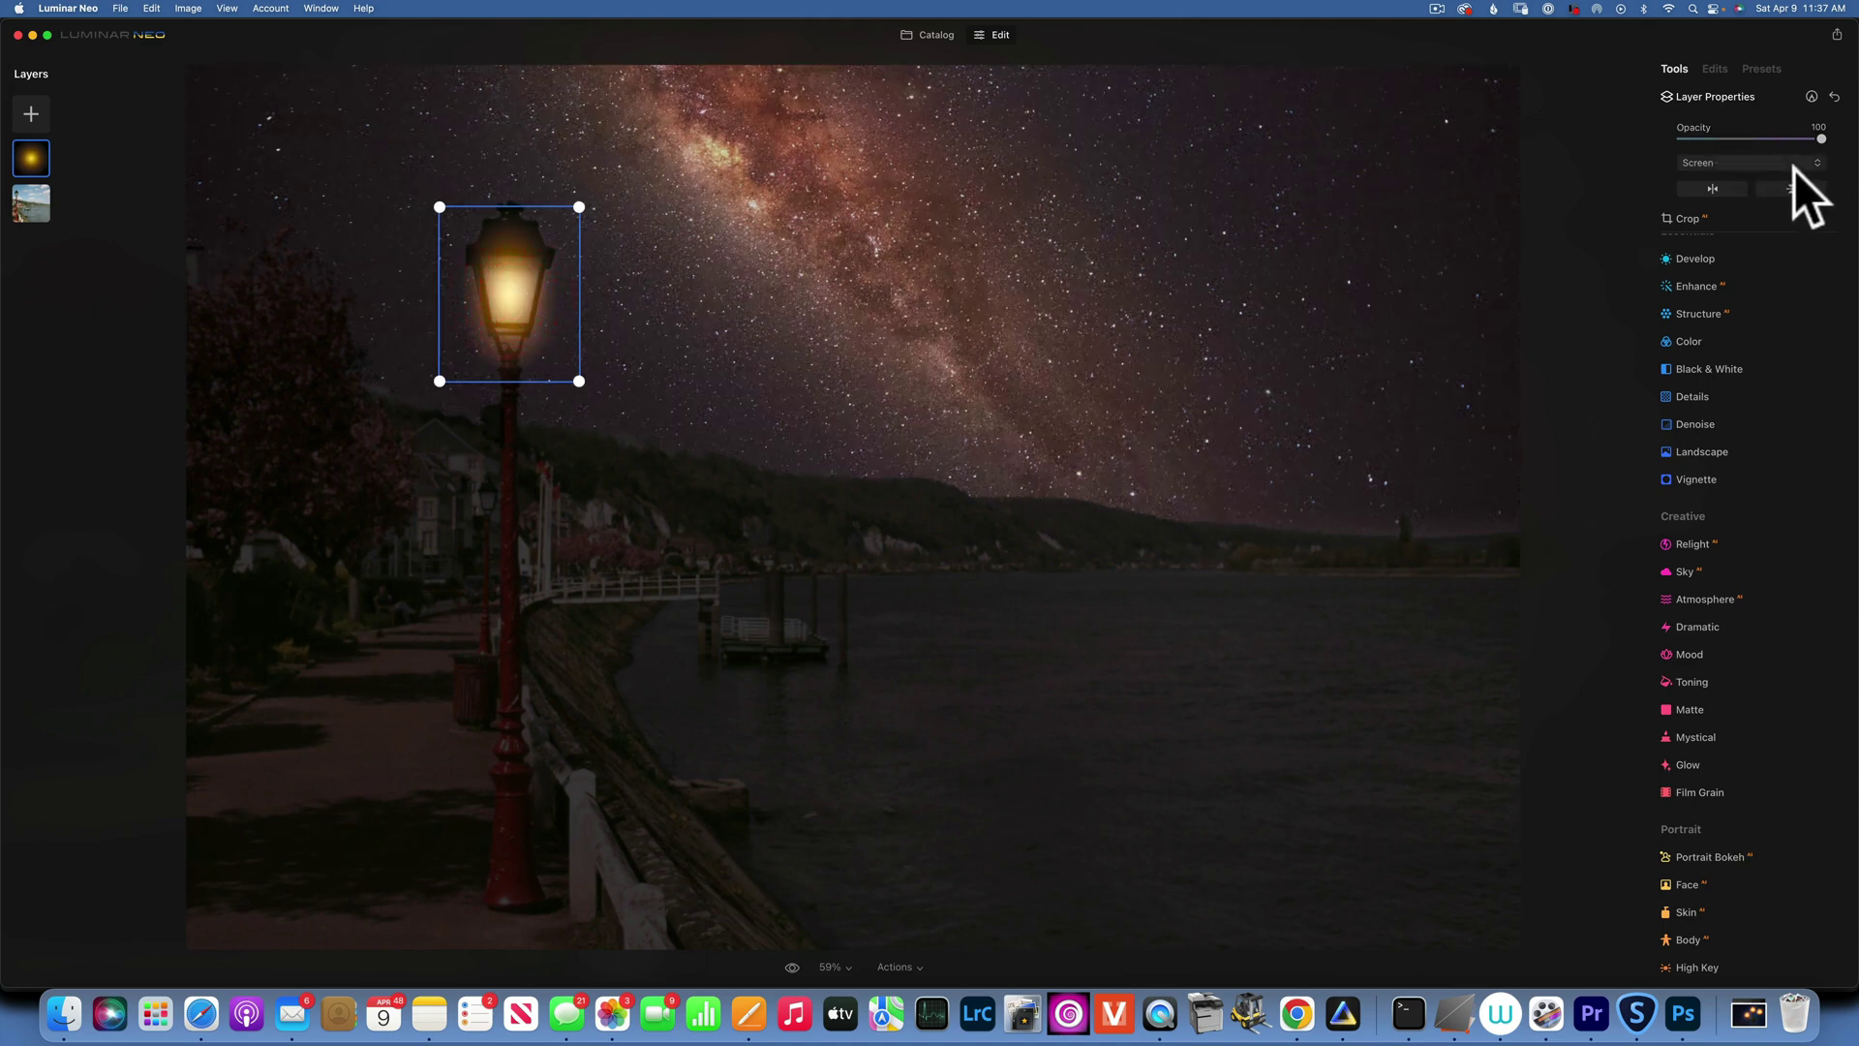
Step: Paint-mask the glow layer, erasing at Strength 50 where it spills past the lantern
{"action": "left_click", "coordinate": [1813, 96]}
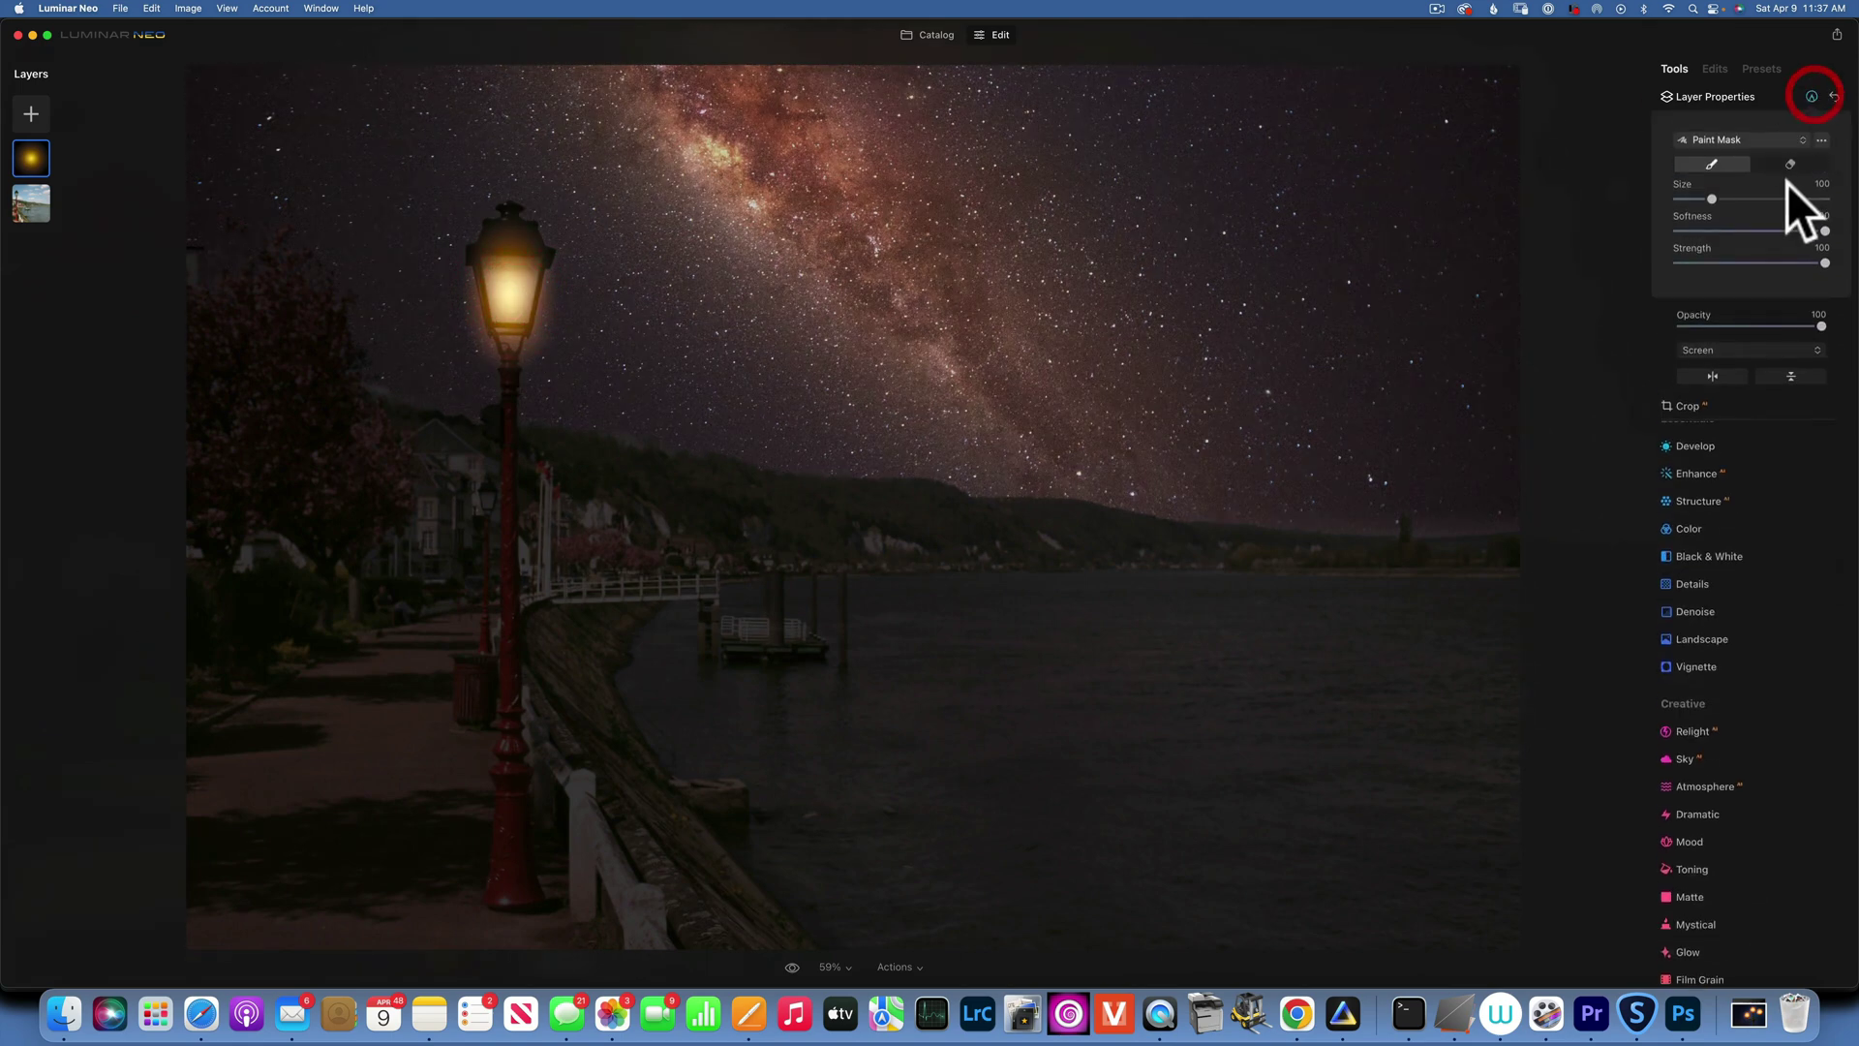
{"action": "left_click", "coordinate": [1790, 164]}
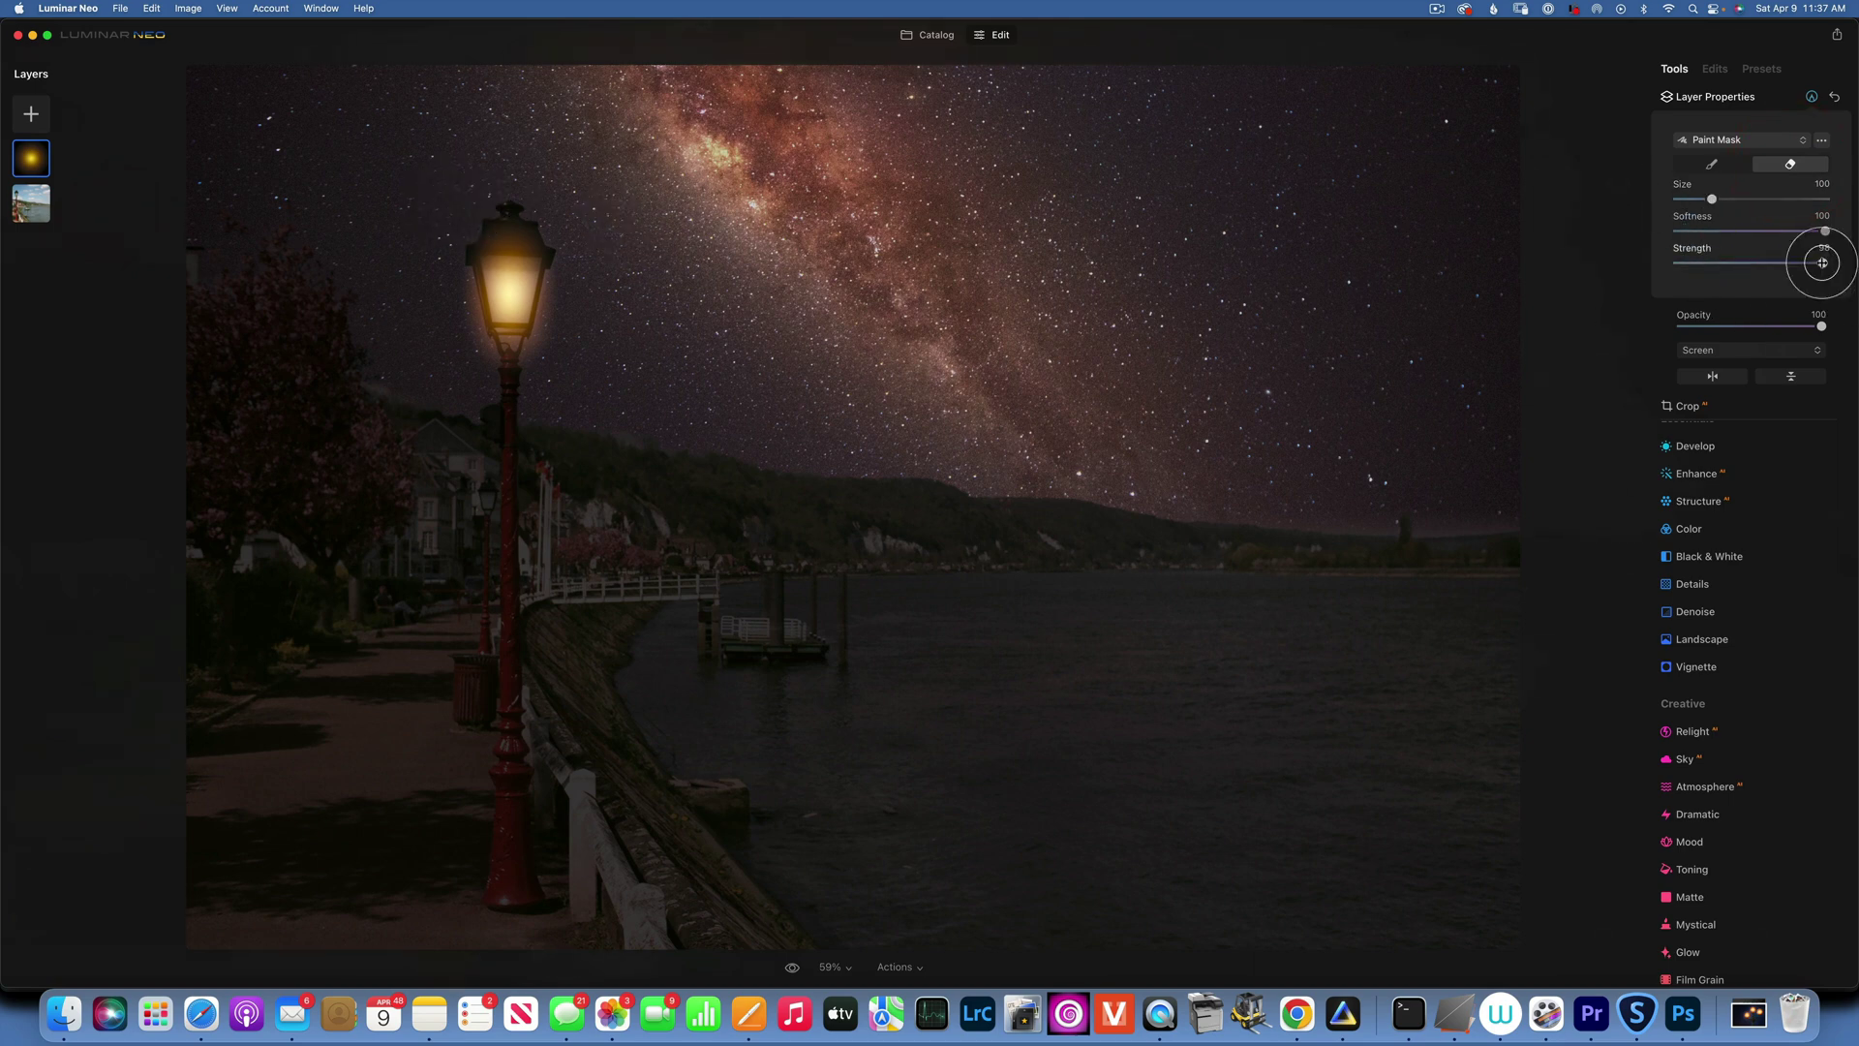
{"action": "left_click_drag", "start_coordinate": [1801, 259], "coordinate": [1753, 262]}
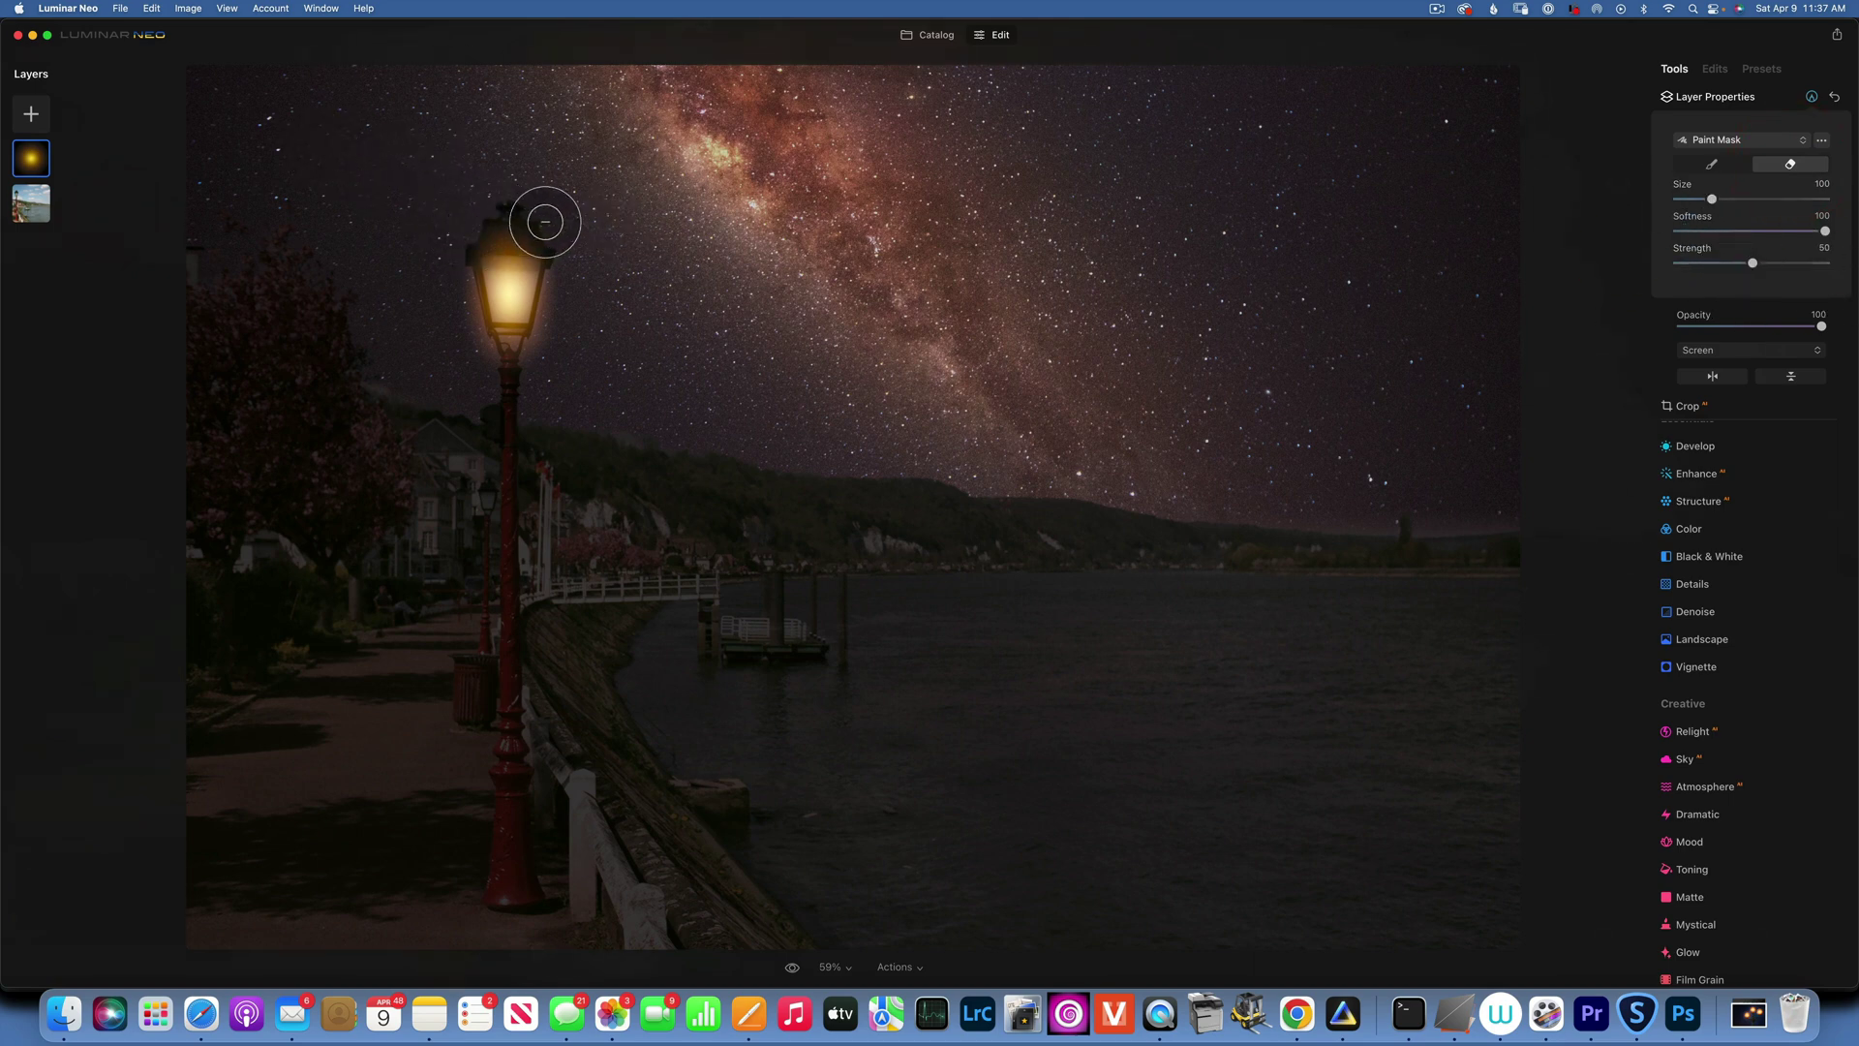
{"action": "mouse_move", "coordinate": [539, 216]}
{"action": "left_mouse_down"}
{"action": "mouse_move", "coordinate": [539, 191]}
{"action": "mouse_move", "coordinate": [693, 99]}
{"action": "left_mouse_up"}
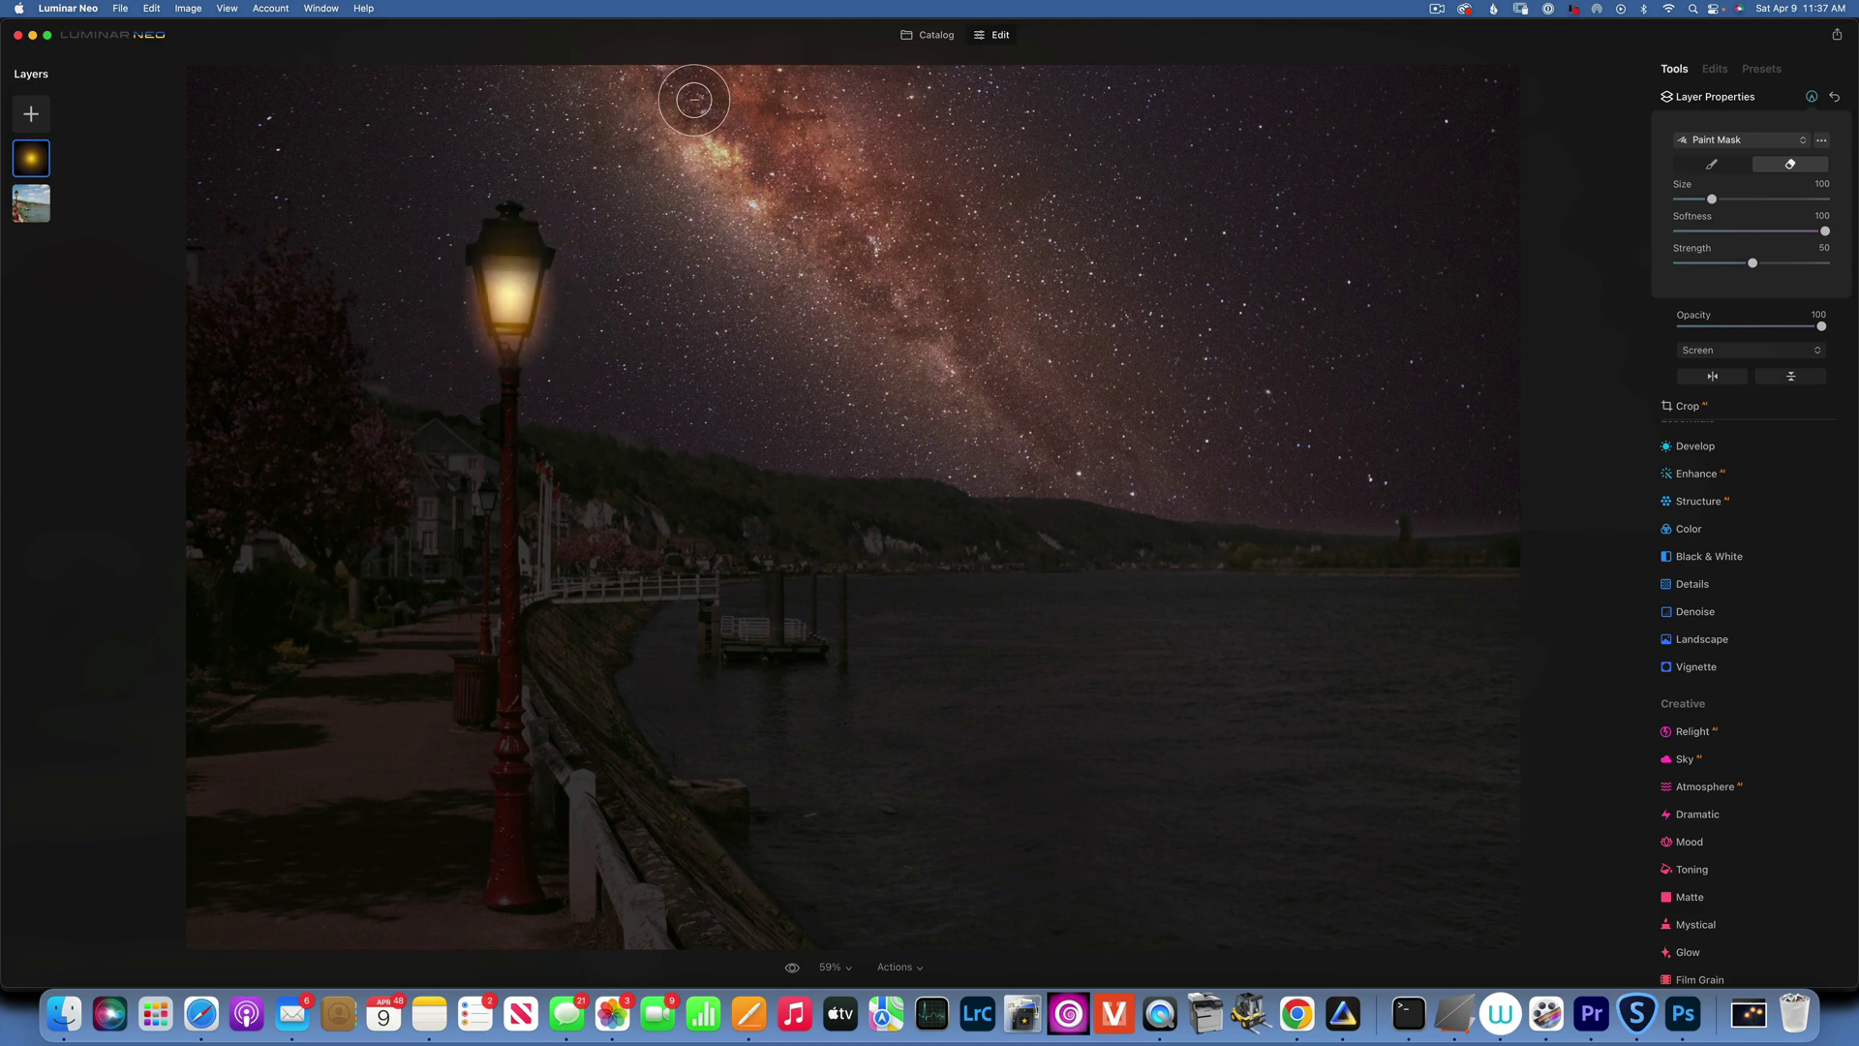
{"action": "mouse_move", "coordinate": [573, 353]}
{"action": "left_mouse_down"}
{"action": "mouse_move", "coordinate": [527, 403]}
{"action": "mouse_move", "coordinate": [495, 364]}
{"action": "left_mouse_up"}
{"action": "left_click", "coordinate": [528, 361]}
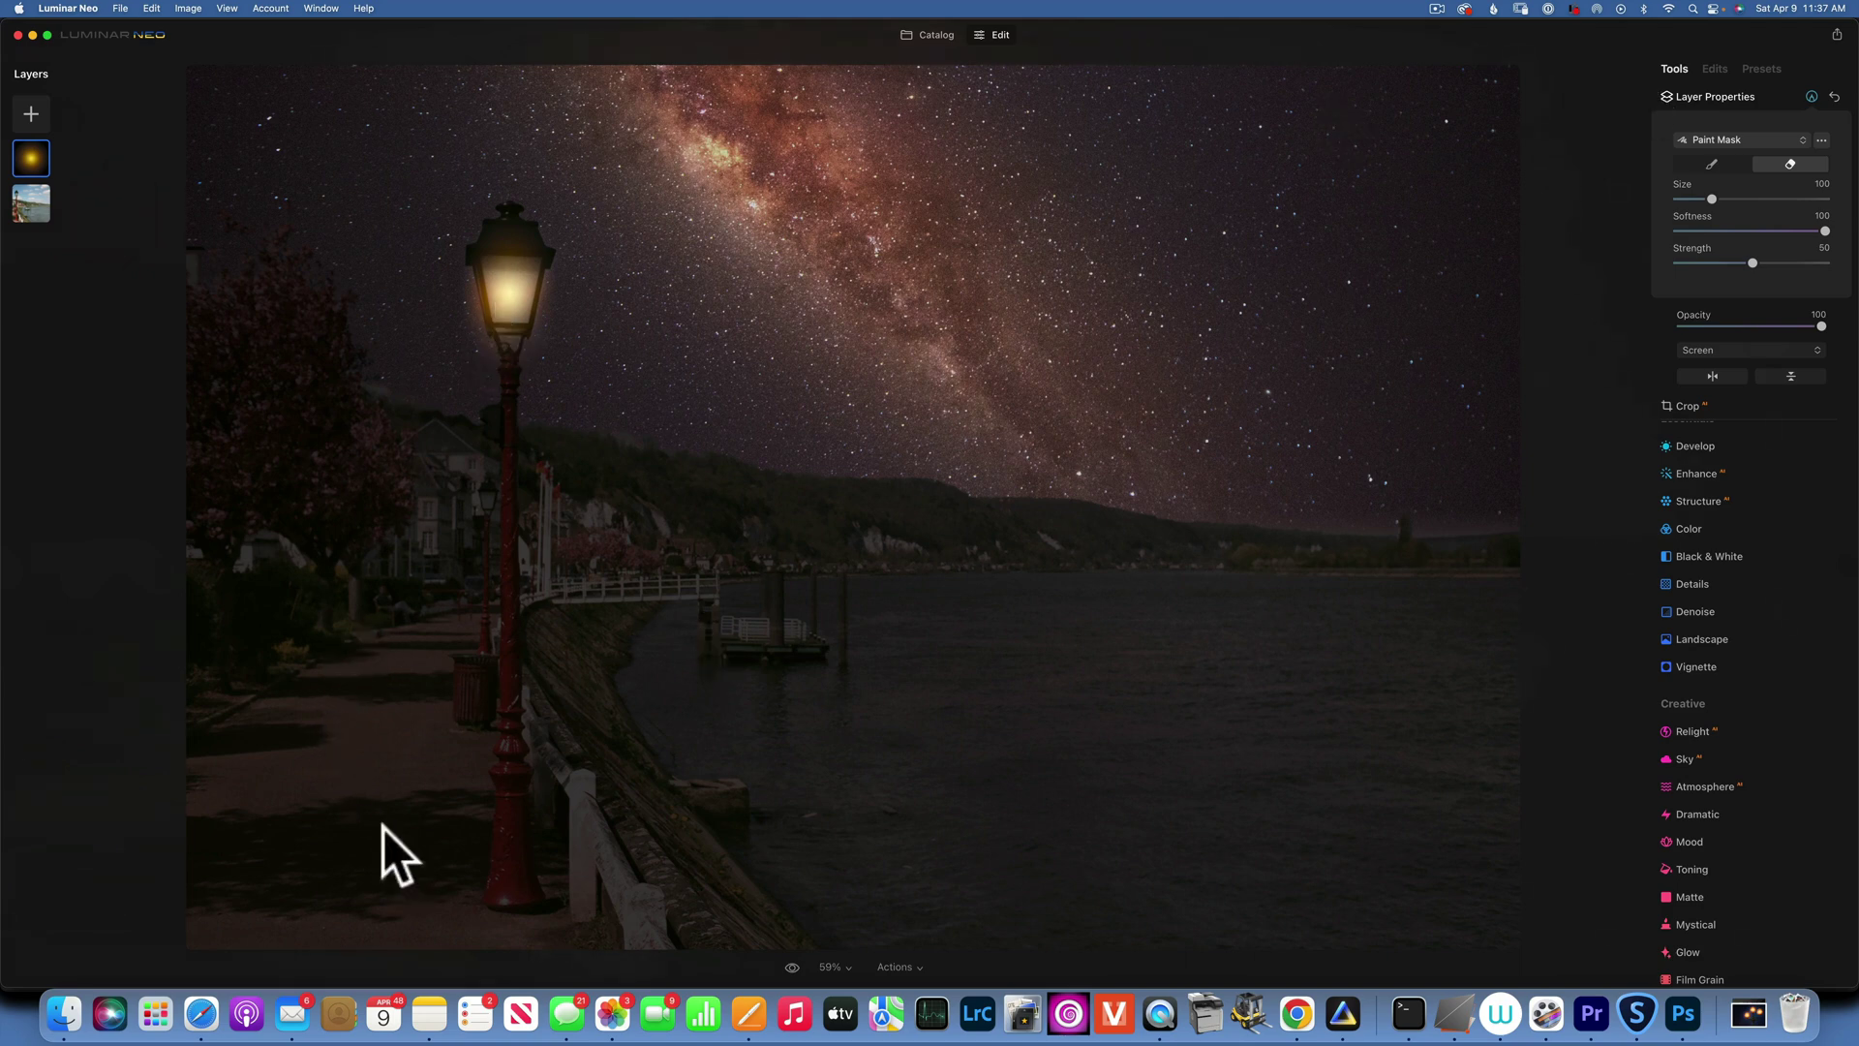
{"action": "left_click", "coordinate": [1704, 95]}
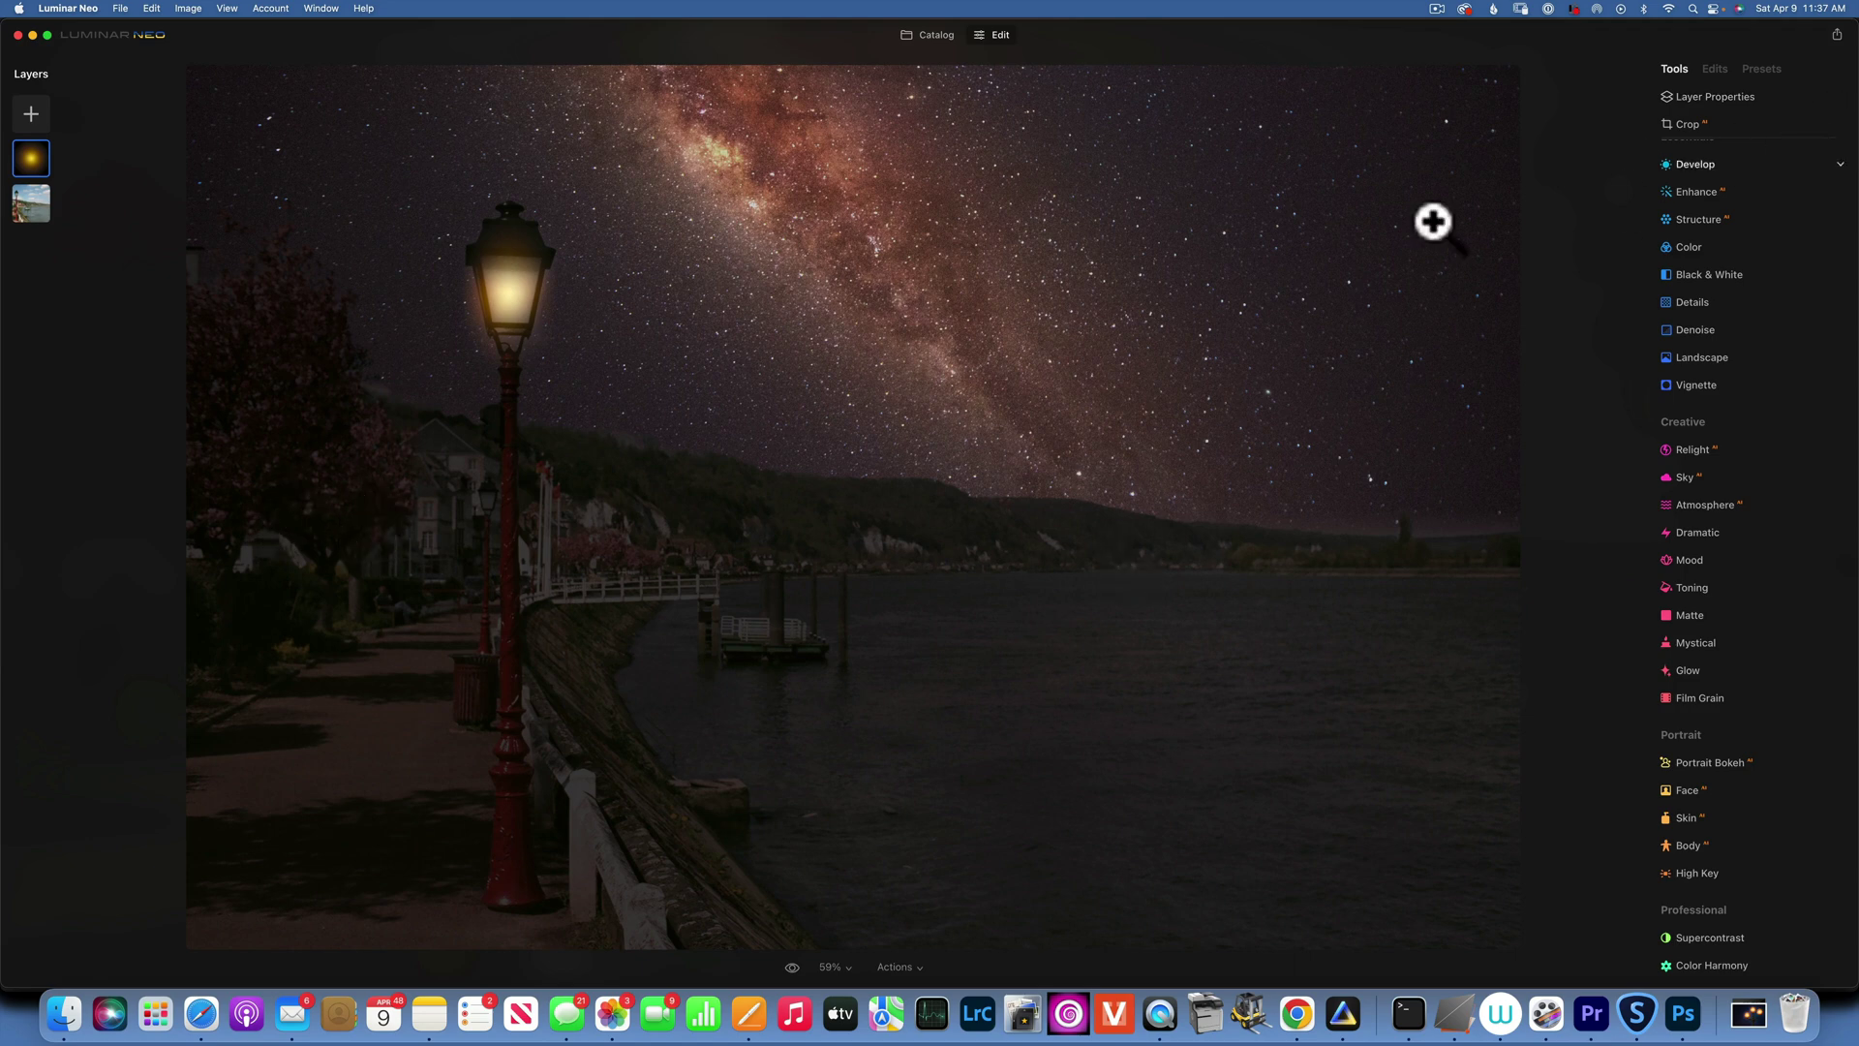
Step: Raise the glow layer's Develop Exposure to 0.75 and set Temperature to 61
{"action": "left_click", "coordinate": [1706, 163]}
{"action": "left_click_drag", "start_coordinate": [1751, 244], "coordinate": [1762, 242]}
{"action": "left_click", "coordinate": [1758, 248]}
{"action": "left_click_drag", "start_coordinate": [1763, 765], "coordinate": [1803, 765]}
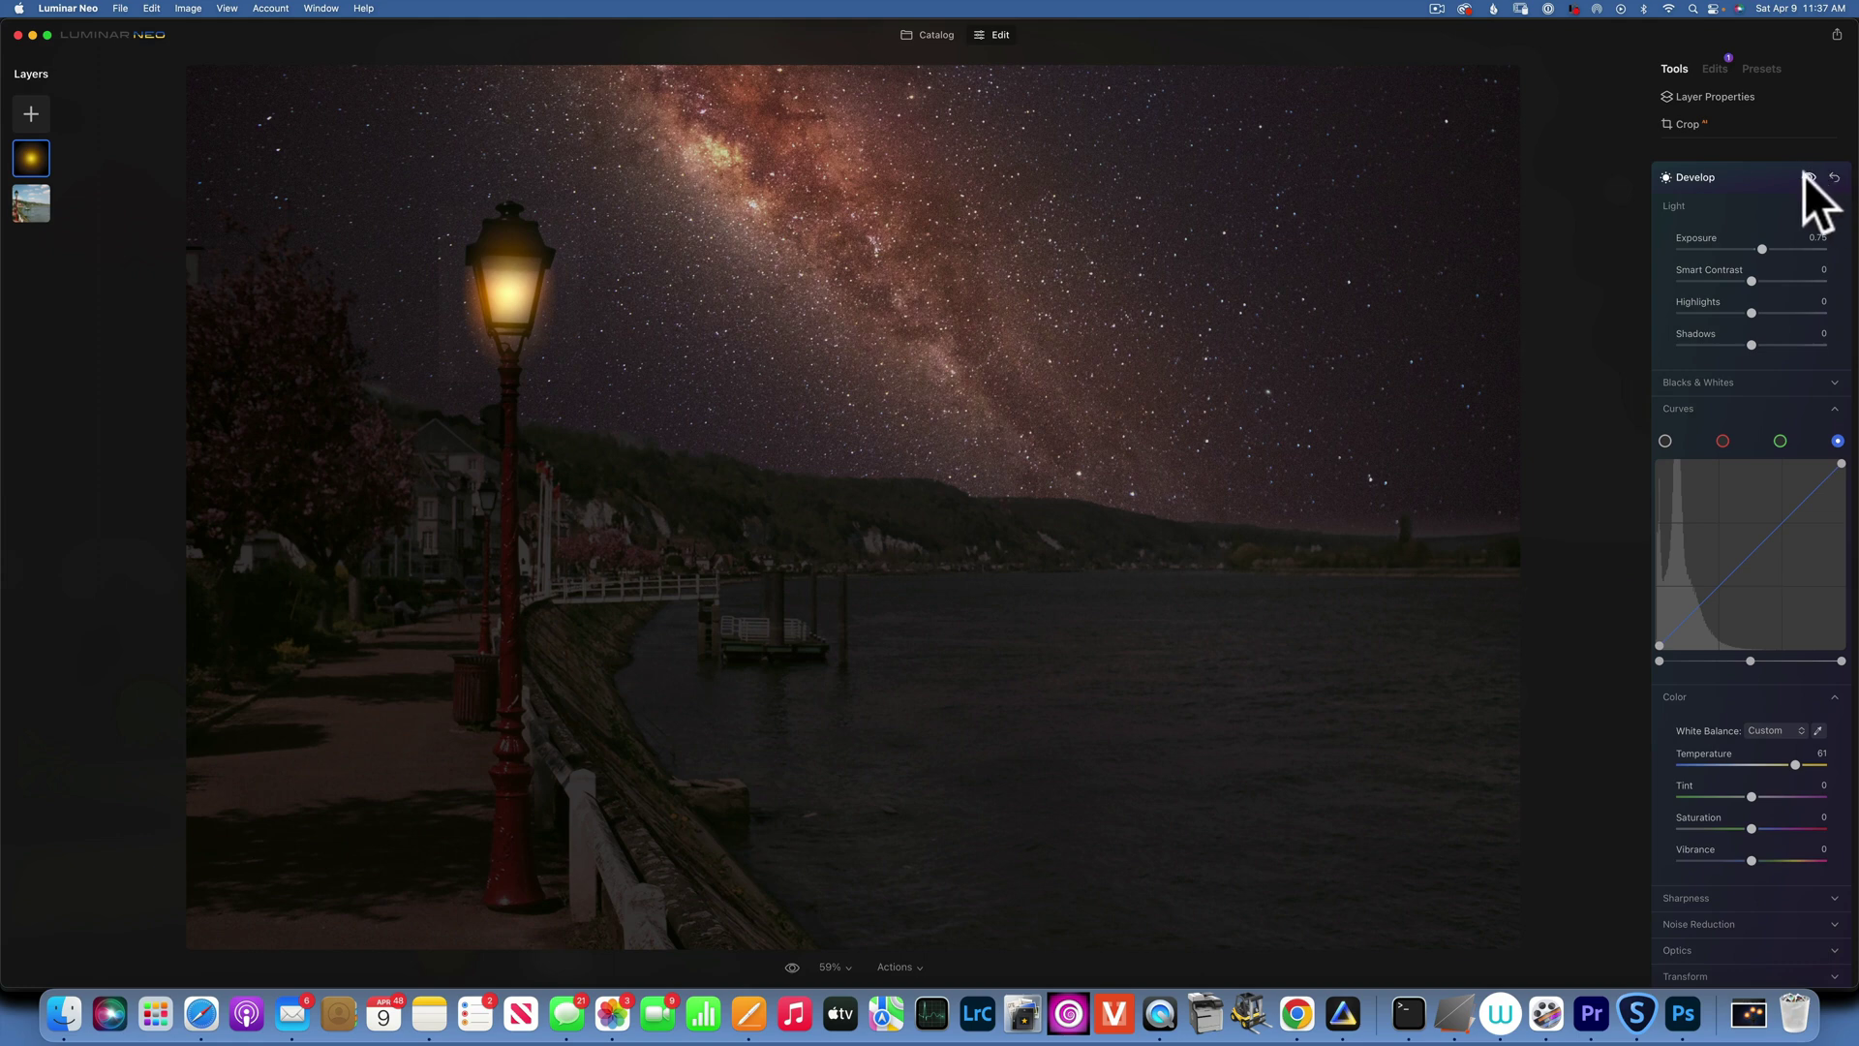
Step: Set the riverside photo layer's Develop Exposure to 0.69 and Temperature to 50
{"action": "left_click", "coordinate": [1735, 172]}
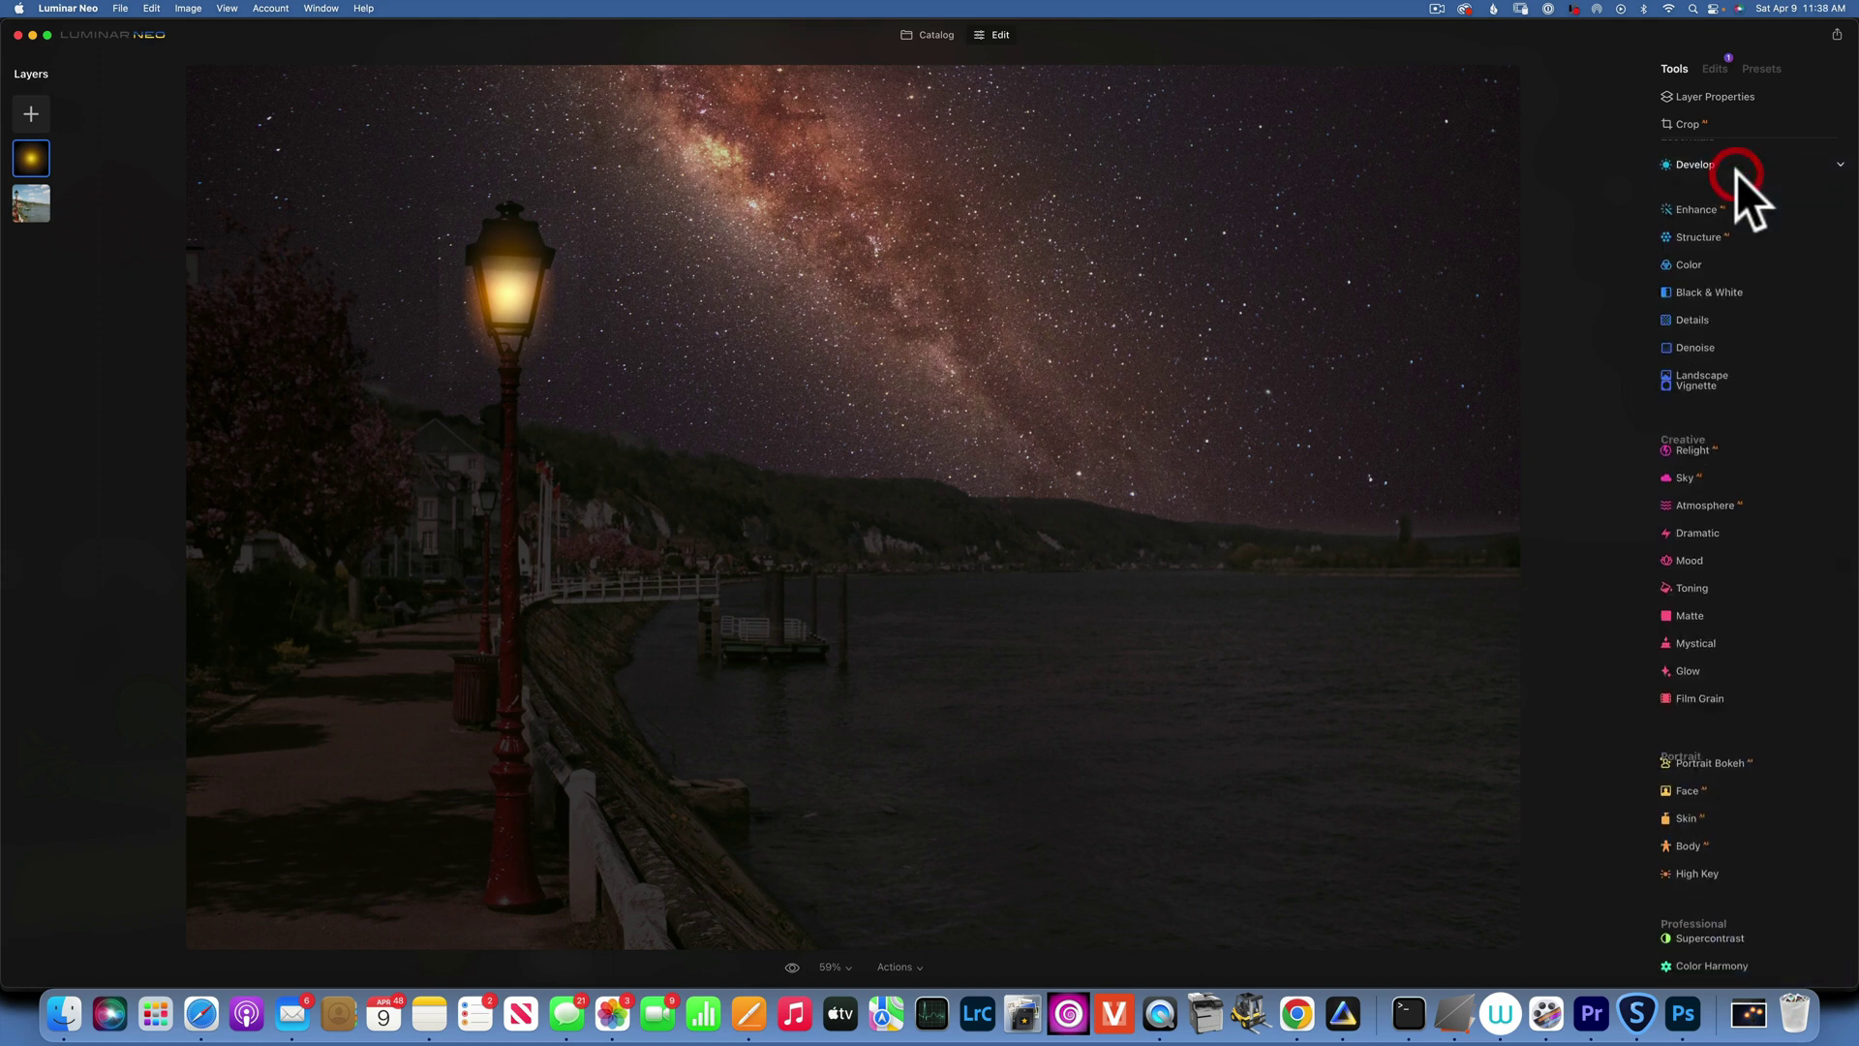
{"action": "left_click", "coordinate": [31, 202]}
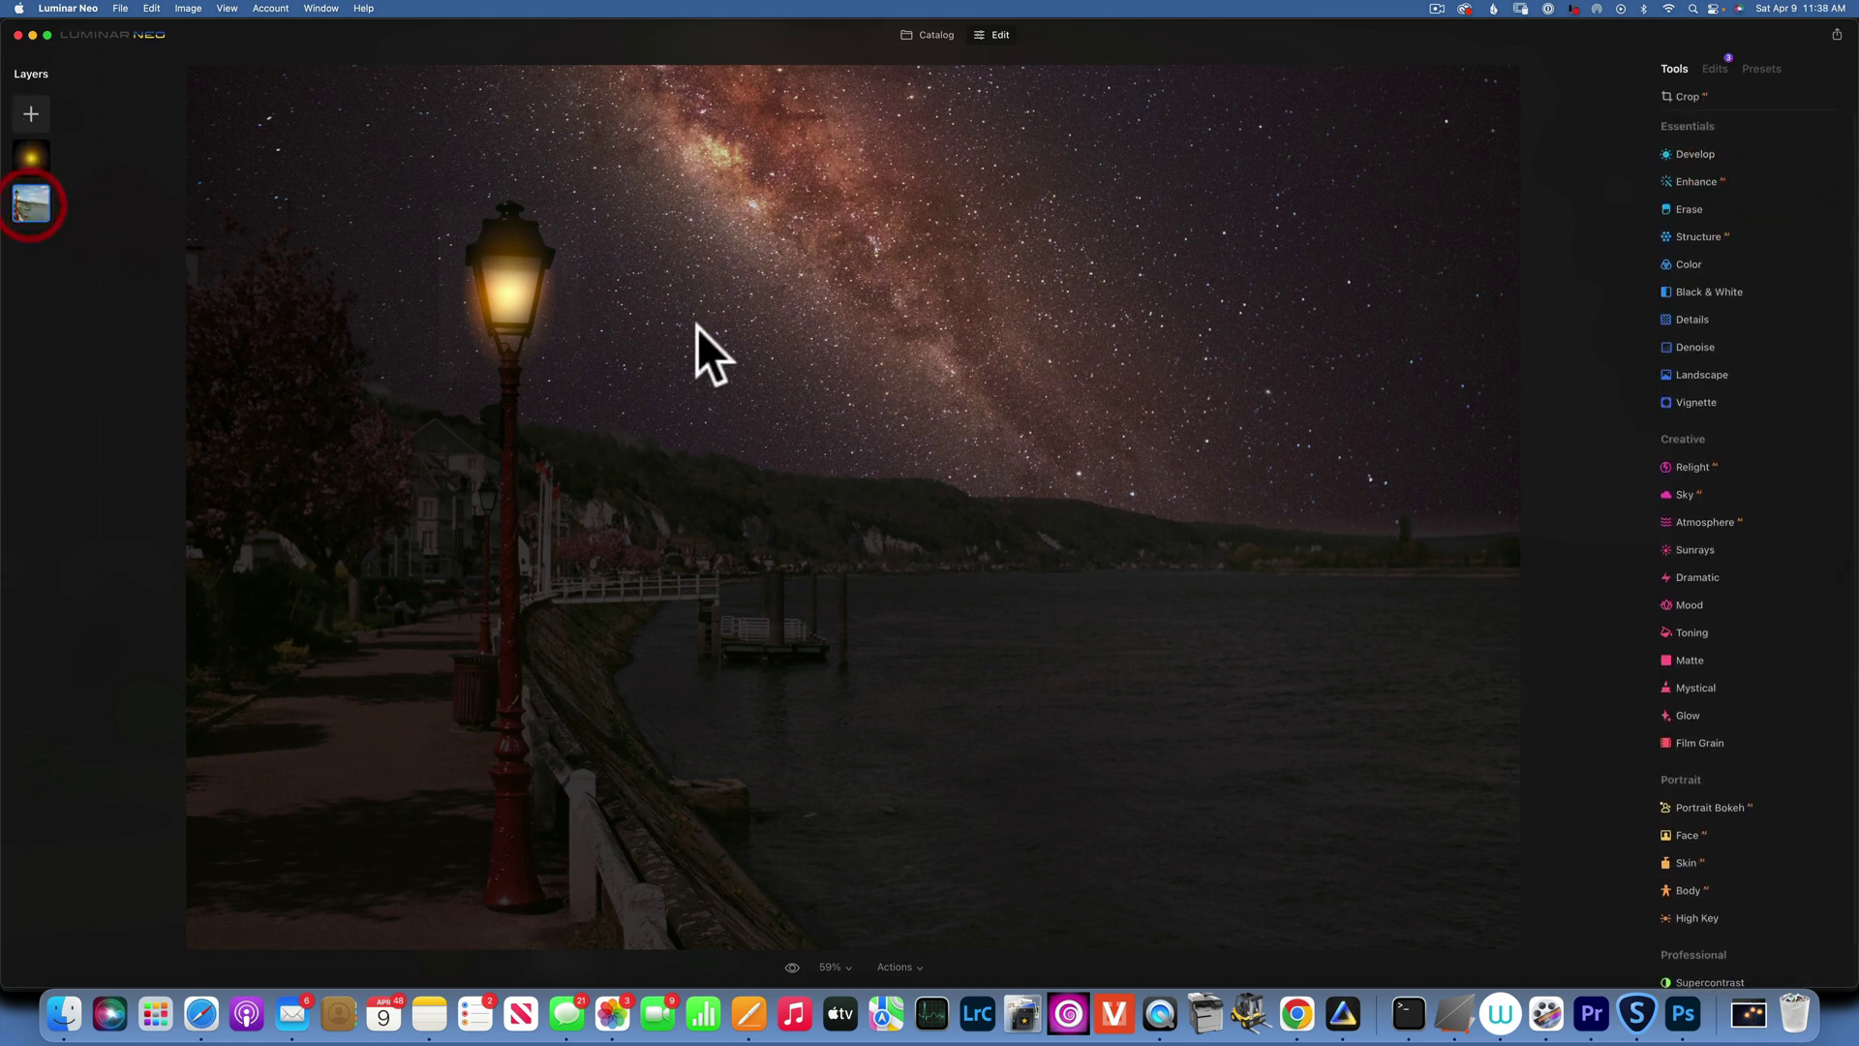
{"action": "left_click", "coordinate": [1696, 154]}
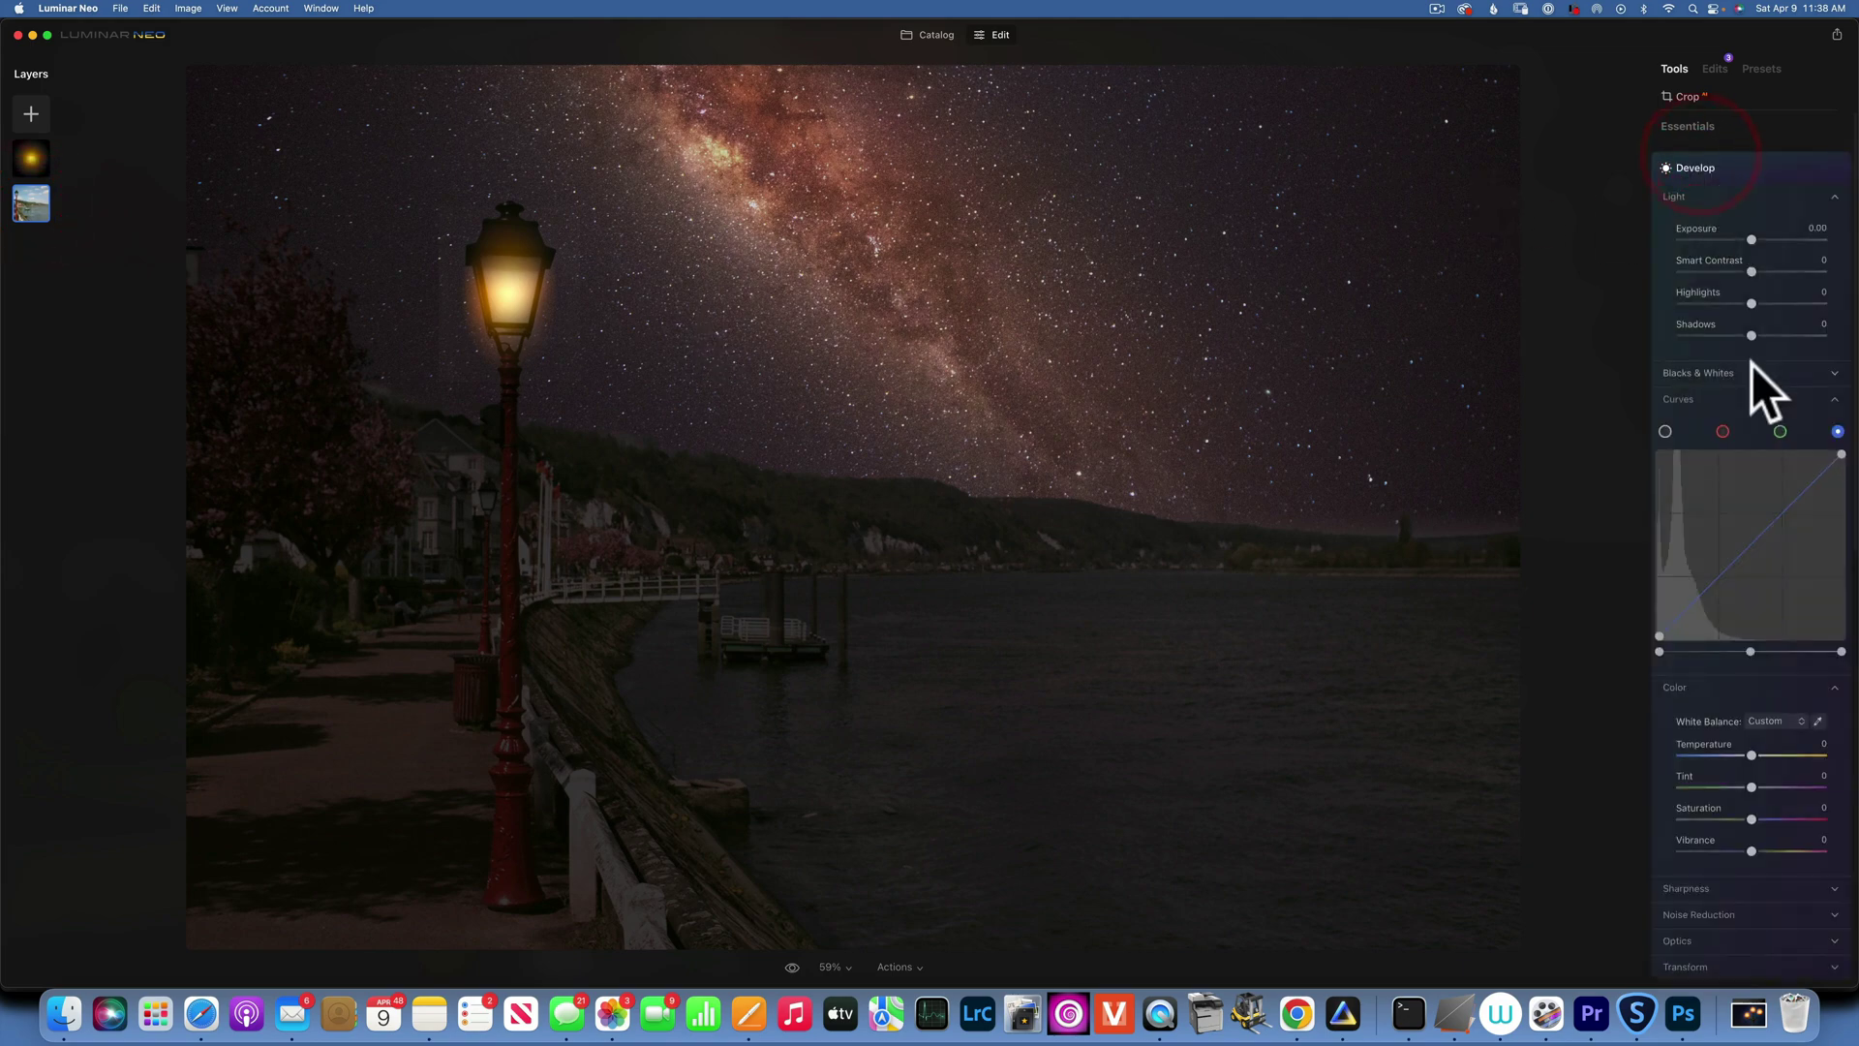
{"action": "left_click_drag", "start_coordinate": [1752, 236], "coordinate": [1762, 238]}
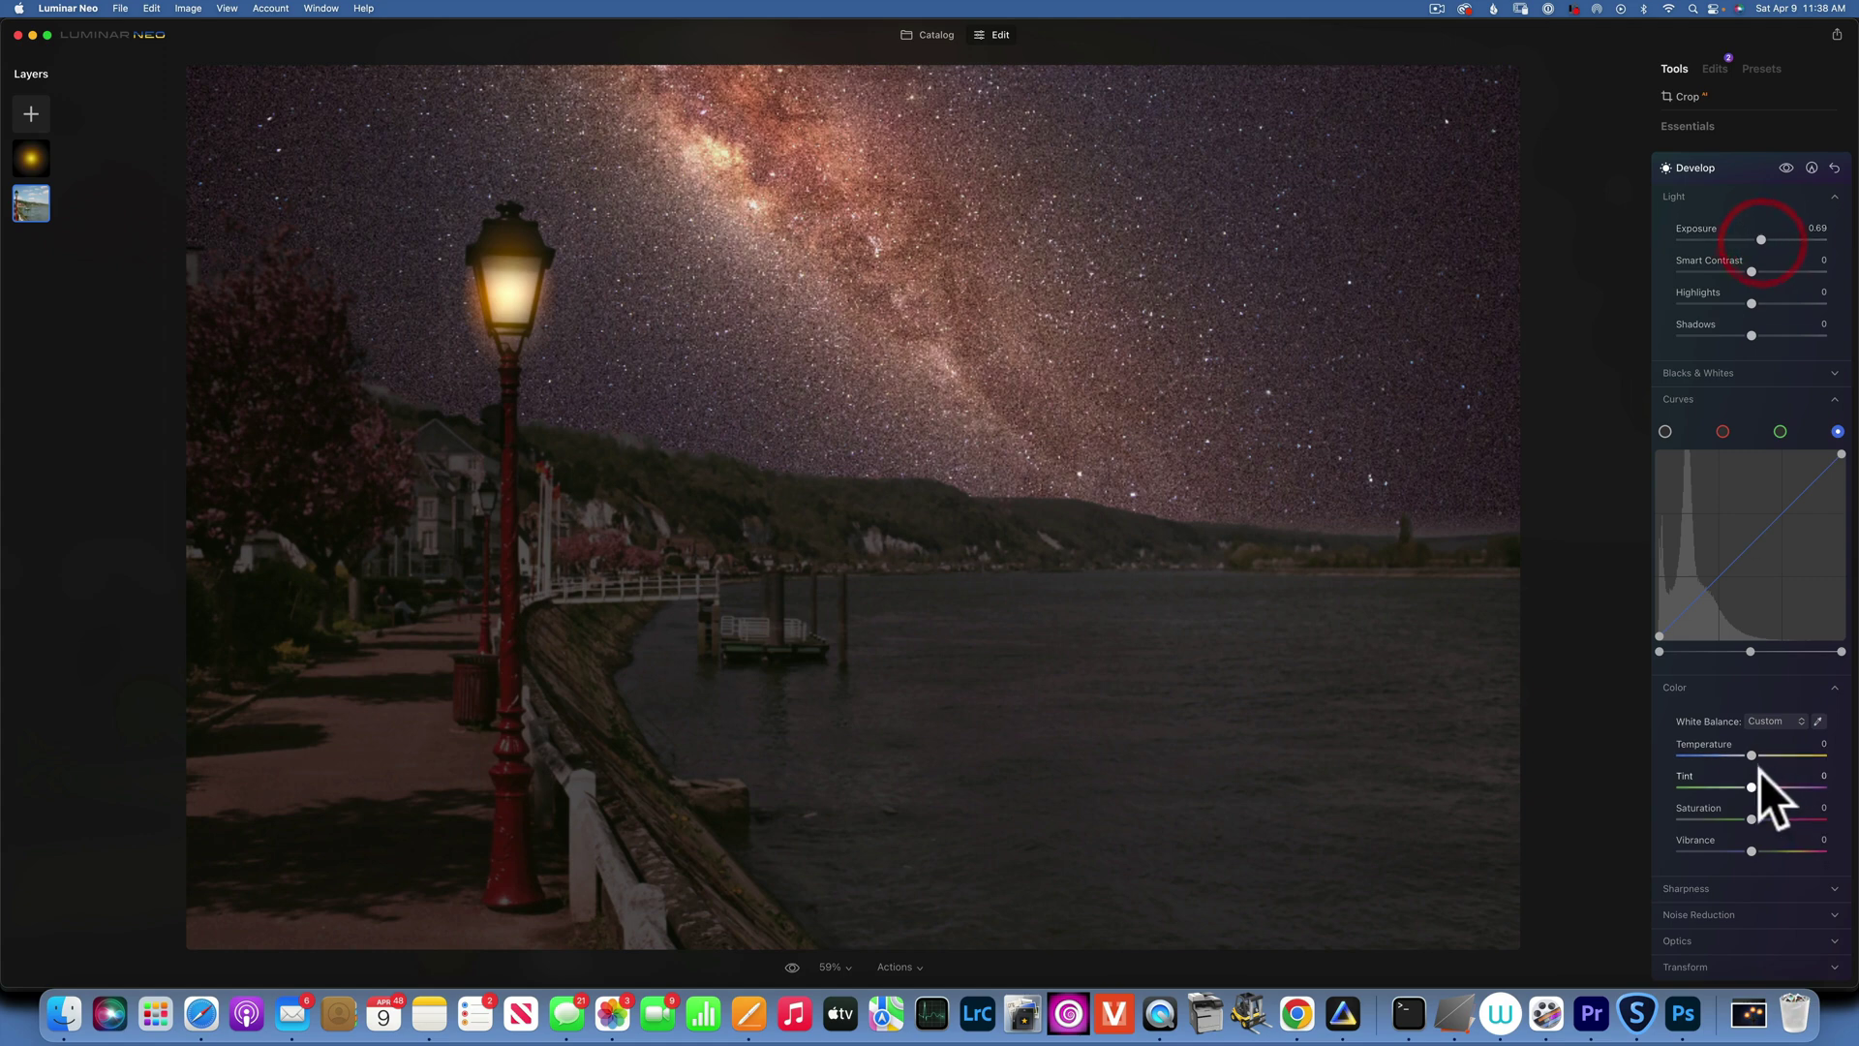
{"action": "left_click_drag", "start_coordinate": [1768, 752], "coordinate": [1797, 753]}
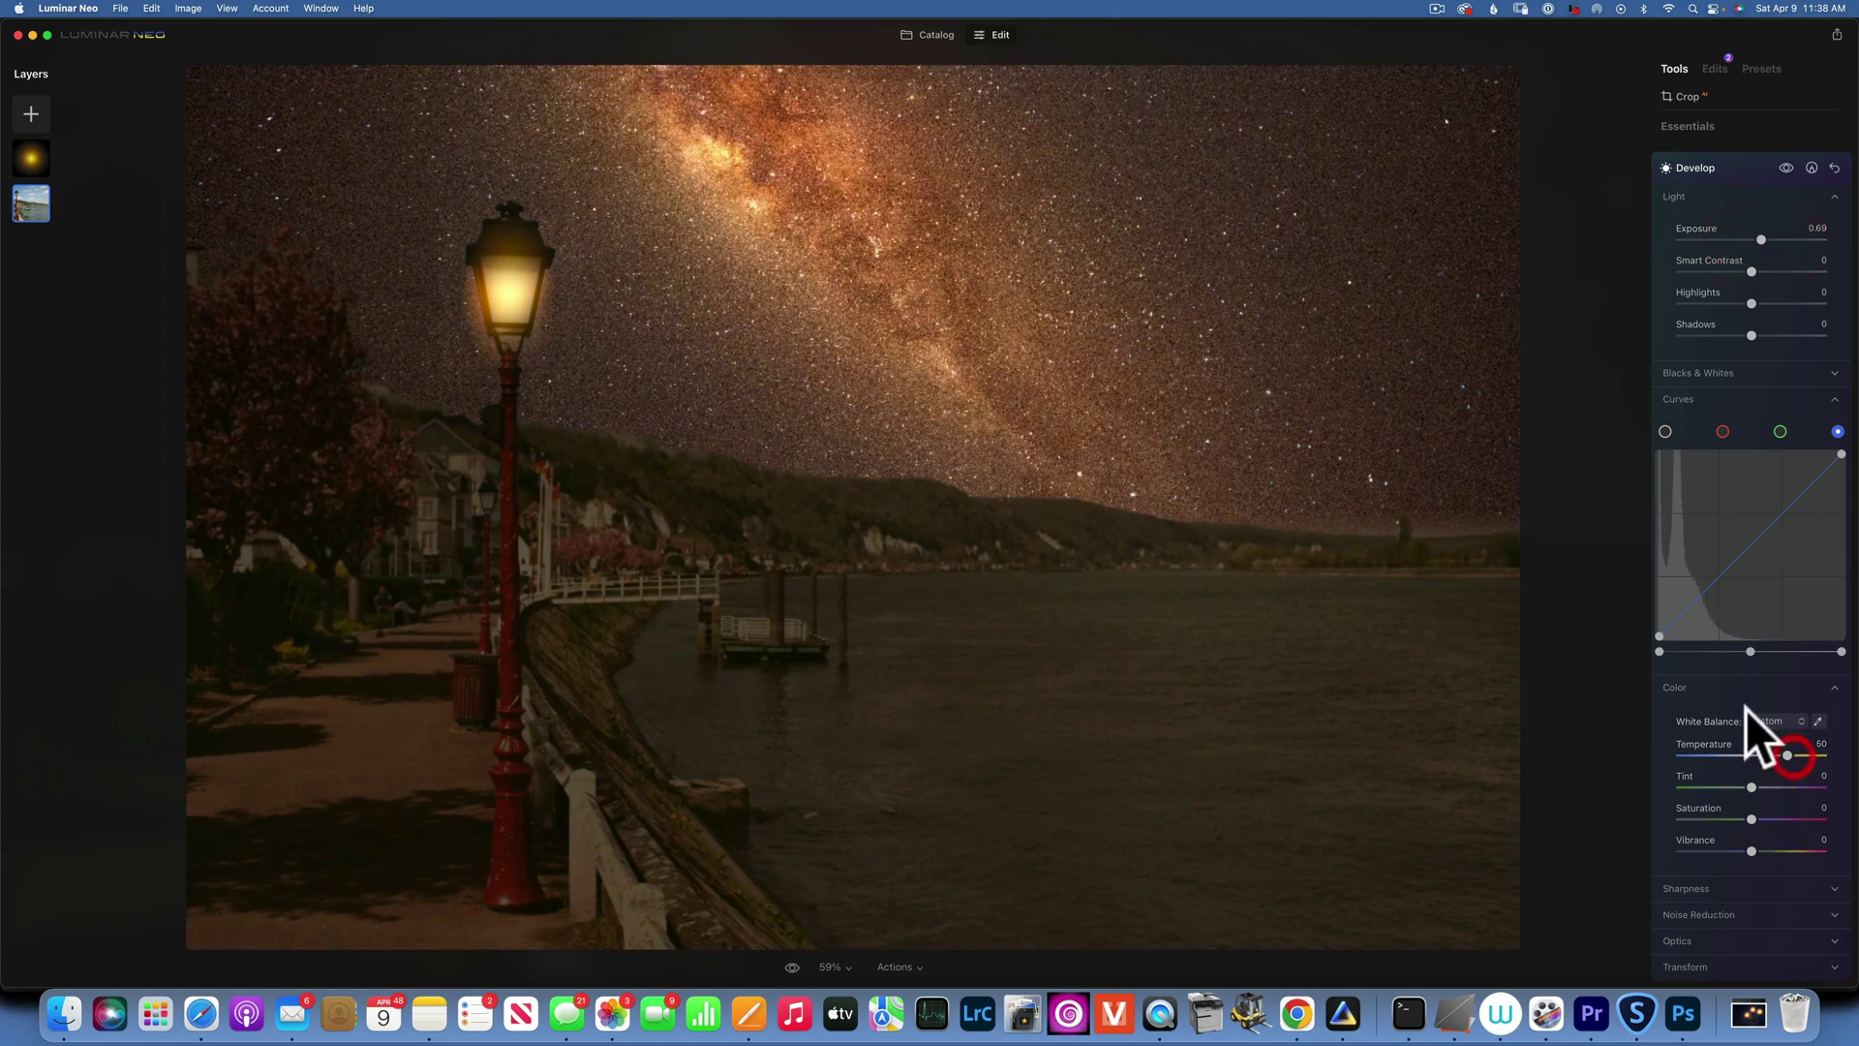
Step: Paint a mask limiting that boost to the walkway and railing below the lamp
{"action": "left_click", "coordinate": [1811, 168]}
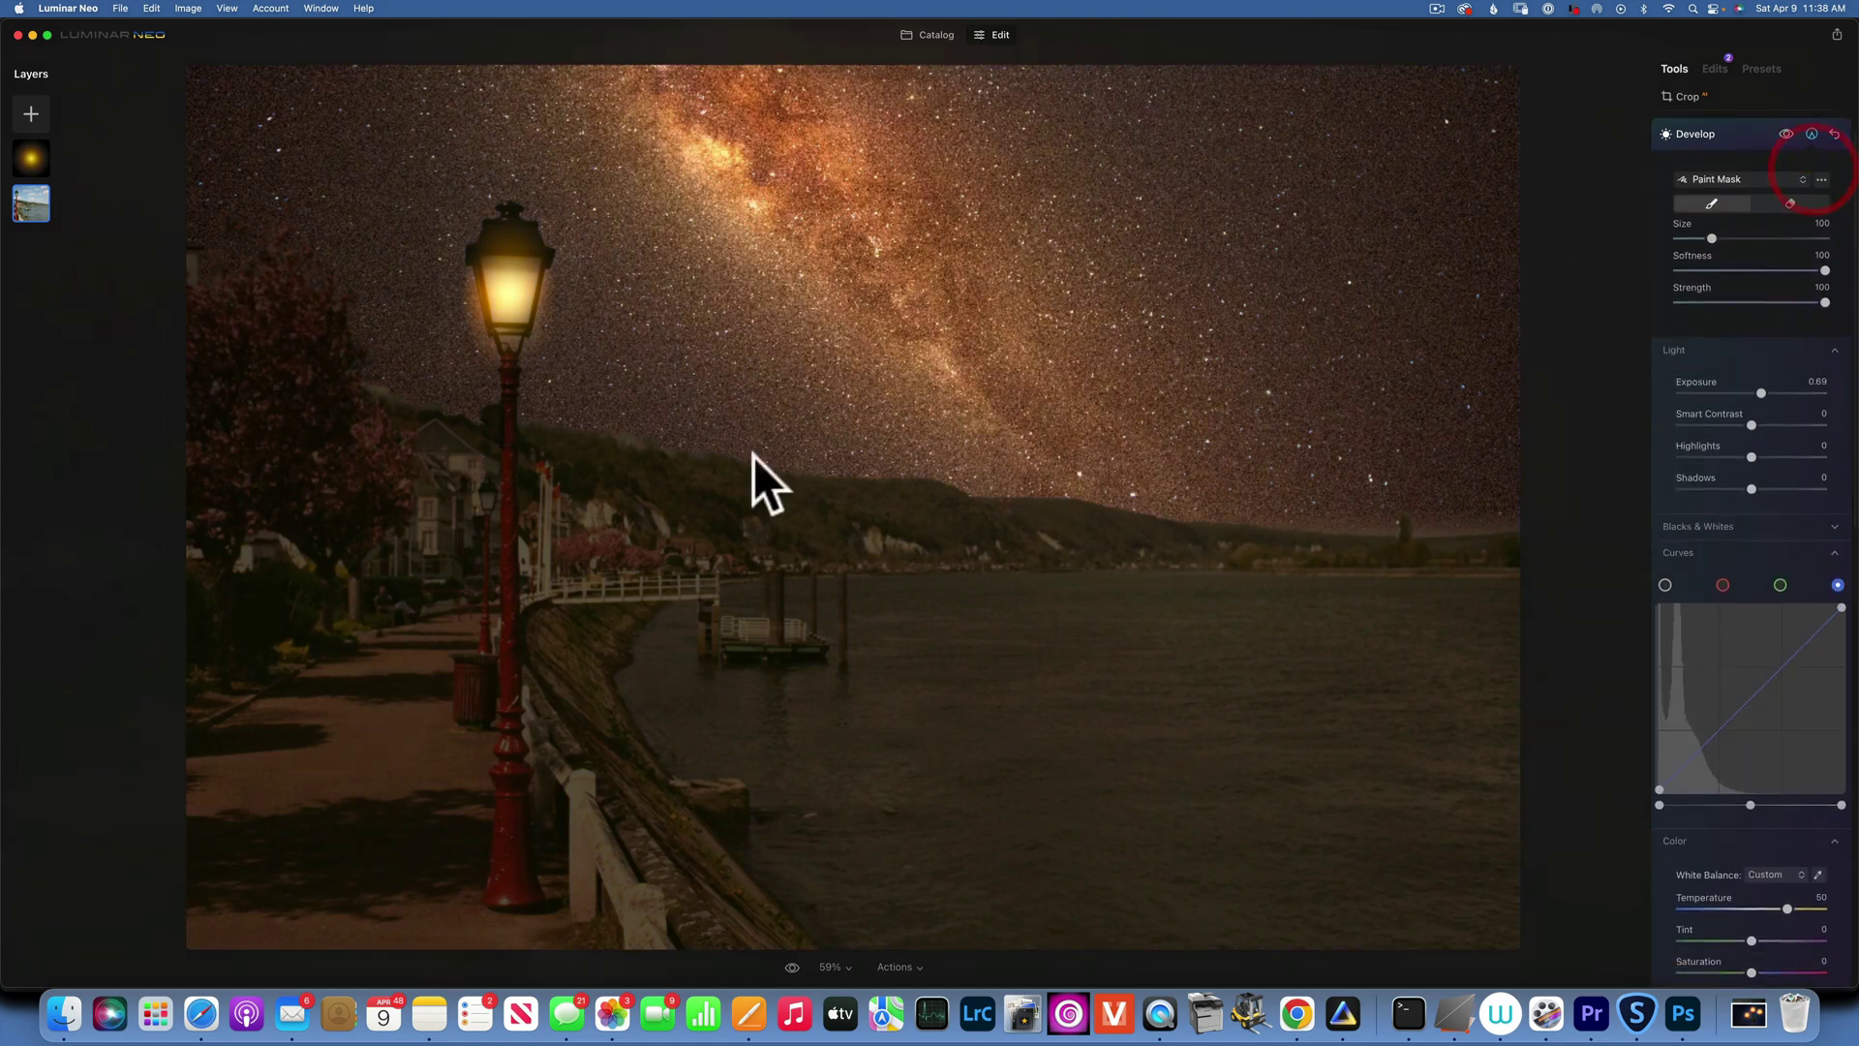
{"action": "key", "text": "bracketright"}
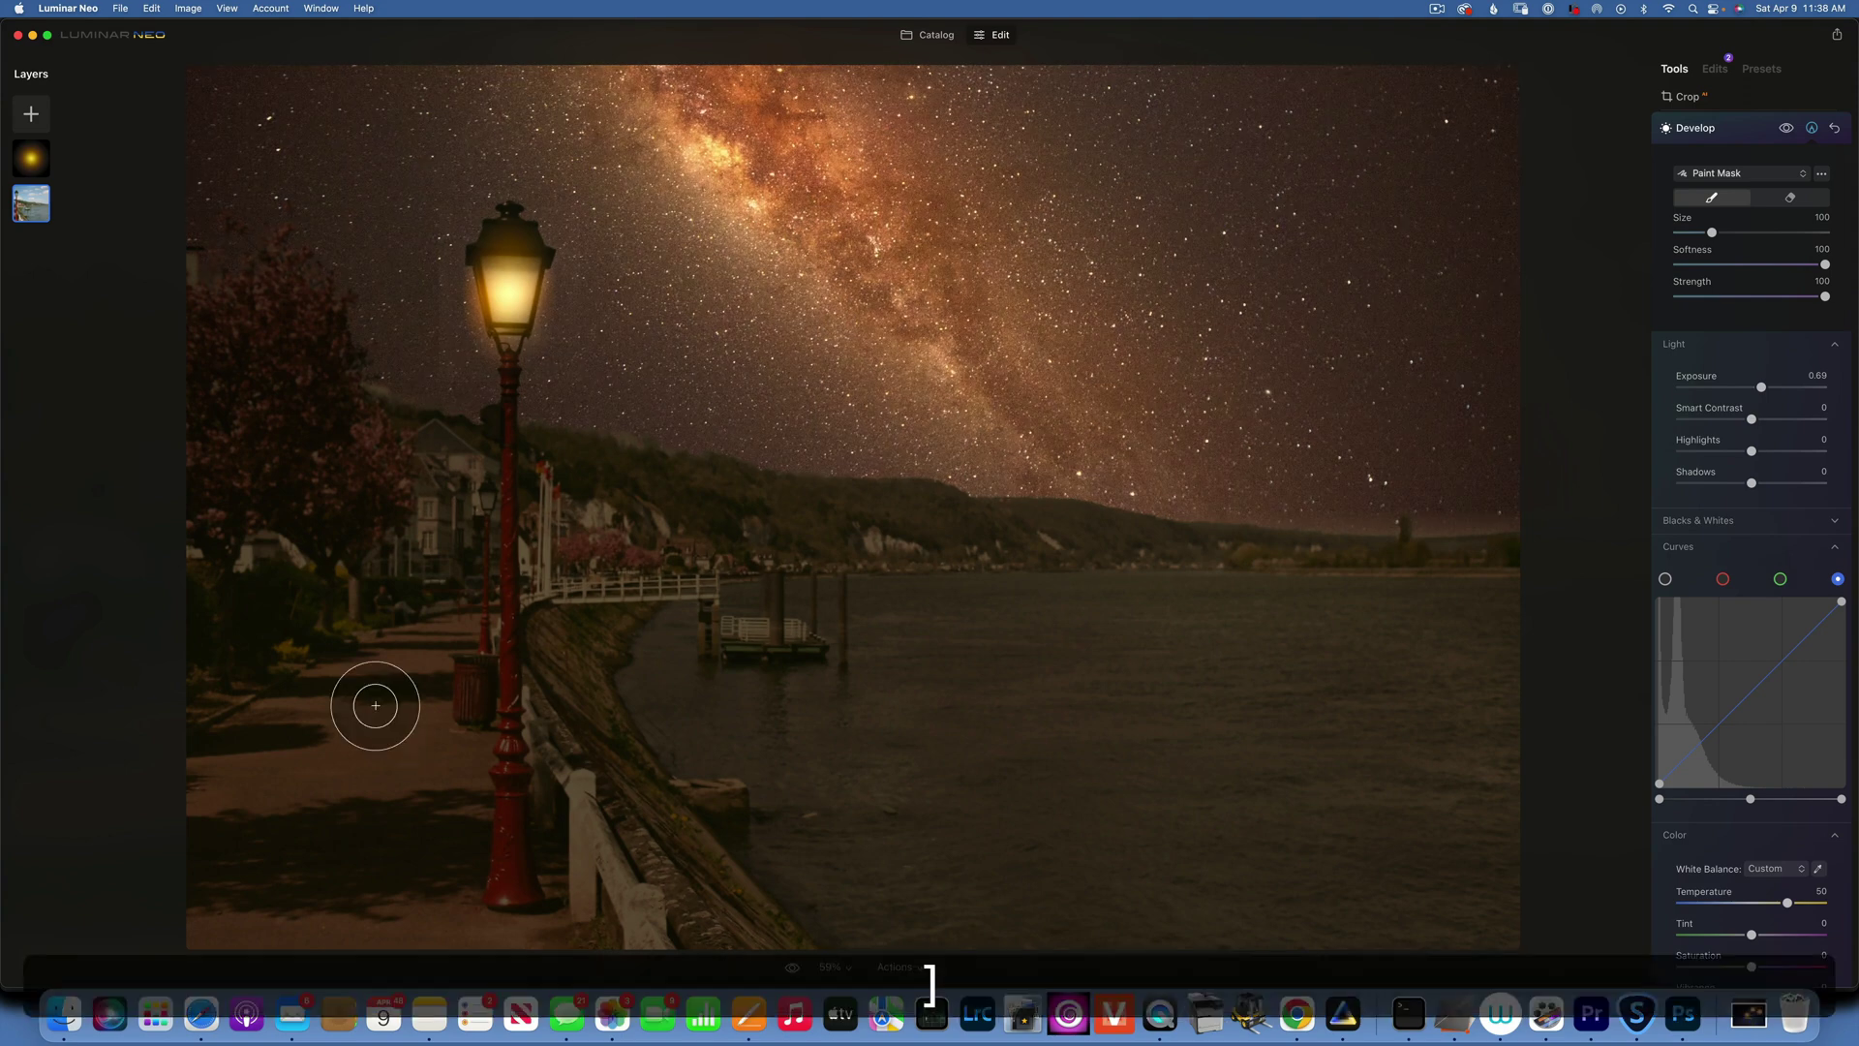
{"action": "key", "text": "bracketleft"}
{"action": "key", "text": "bracketleft"}
{"action": "left_click", "coordinate": [301, 331]}
{"action": "left_click_drag", "start_coordinate": [299, 387], "coordinate": [302, 453]}
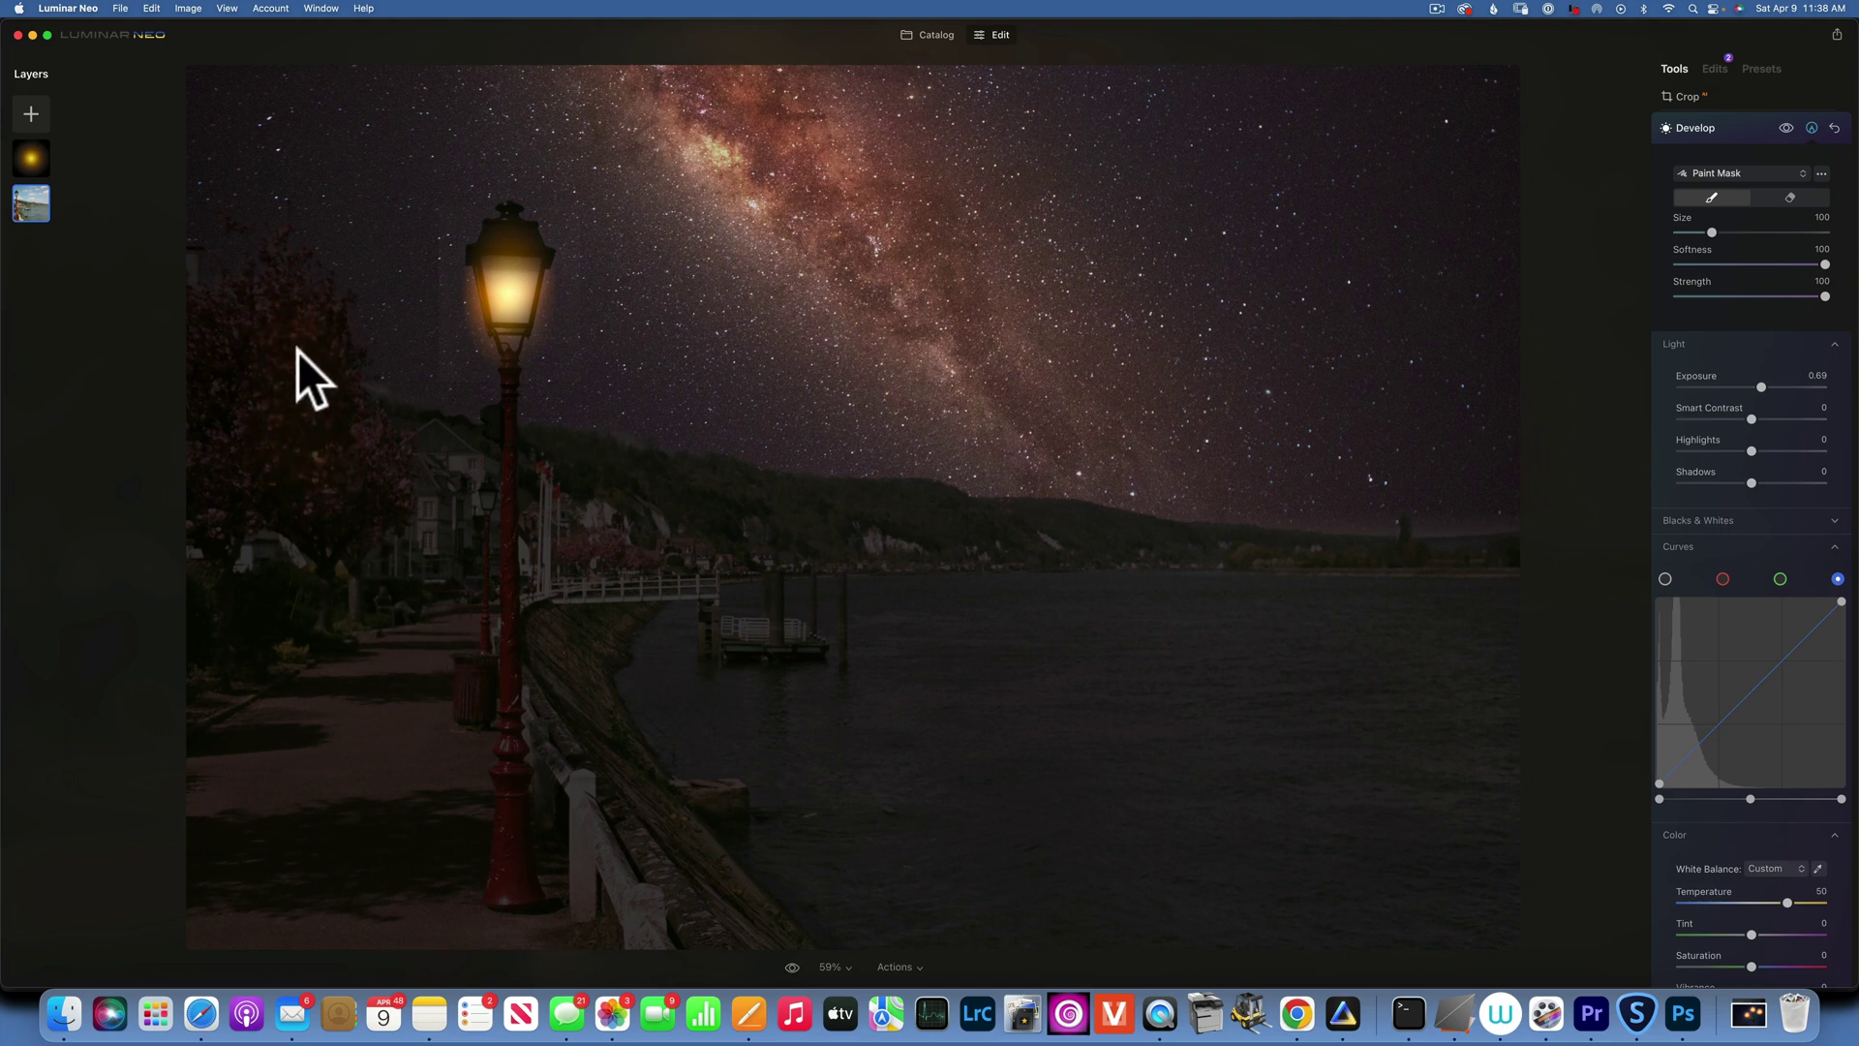
{"action": "left_click_drag", "start_coordinate": [311, 439], "coordinate": [378, 508]}
{"action": "mouse_move", "coordinate": [532, 625]}
{"action": "left_mouse_down"}
{"action": "mouse_move", "coordinate": [602, 851]}
{"action": "mouse_move", "coordinate": [658, 930]}
{"action": "left_mouse_up"}
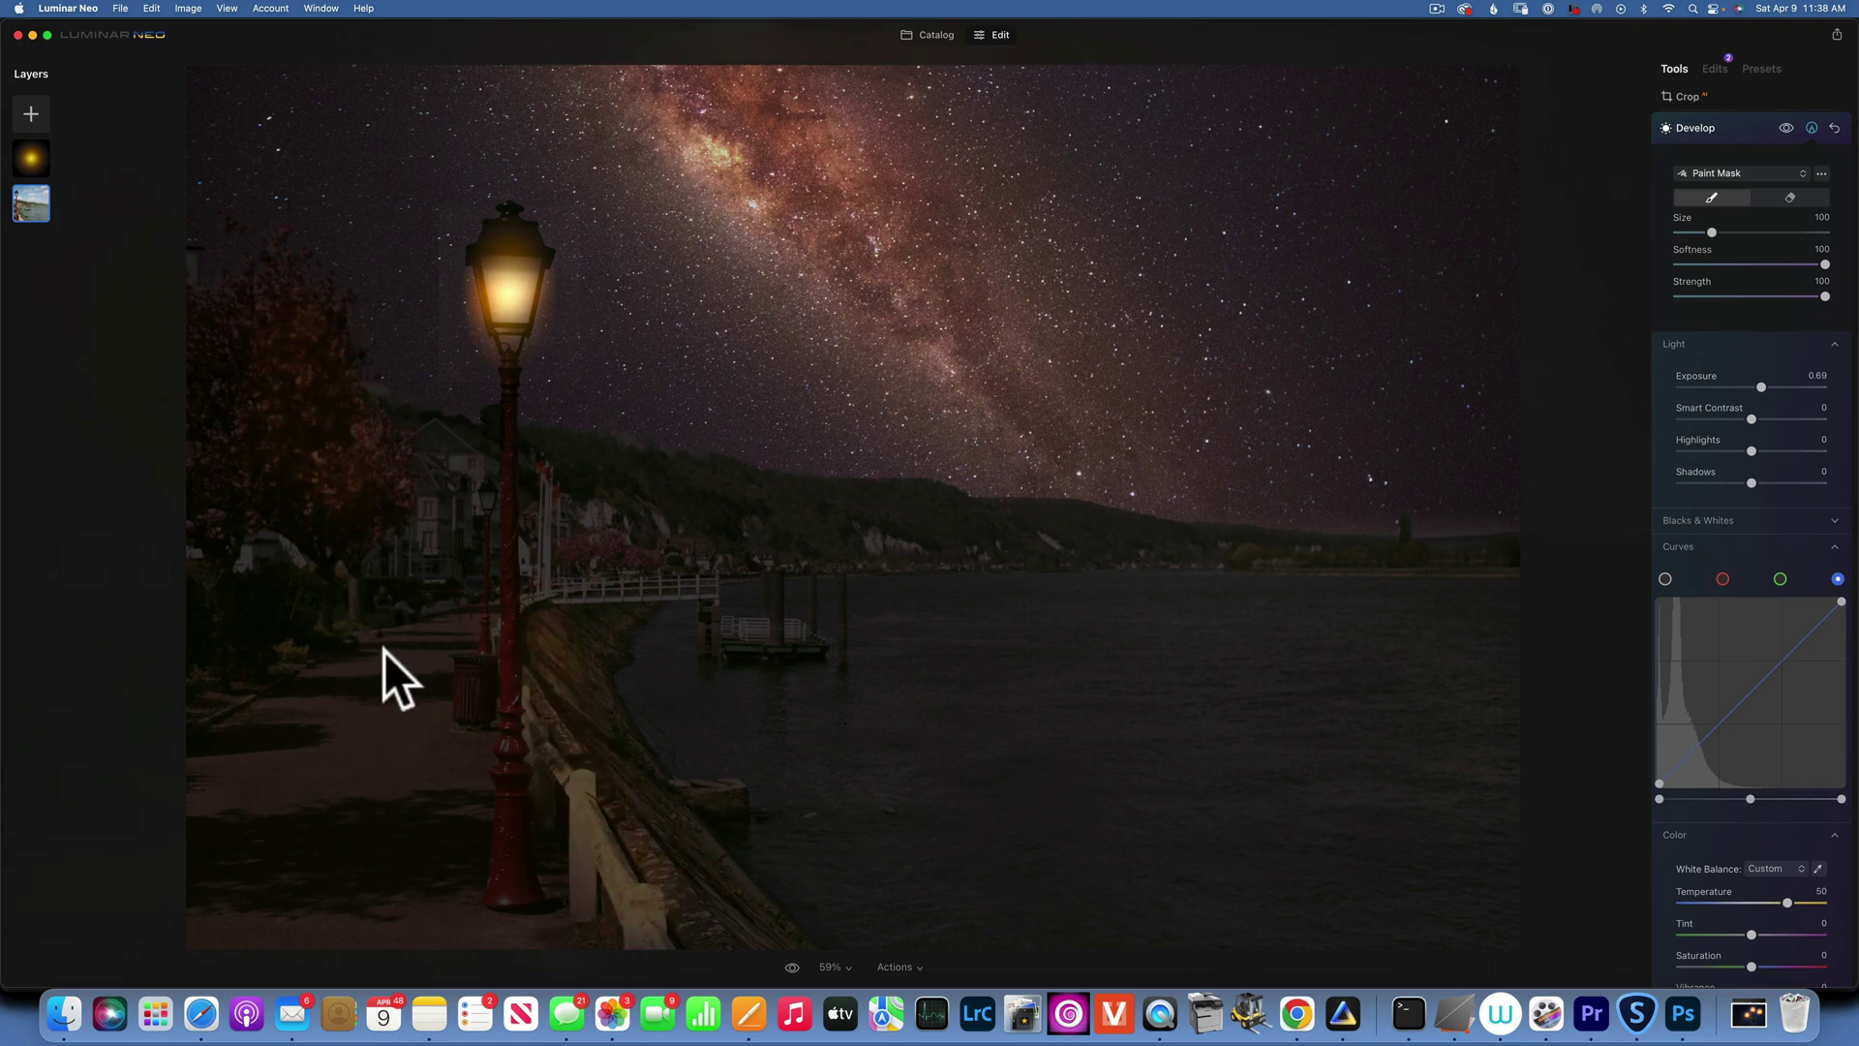
{"action": "mouse_move", "coordinate": [269, 695]}
{"action": "left_mouse_down"}
{"action": "mouse_move", "coordinate": [413, 760]}
{"action": "mouse_move", "coordinate": [371, 757]}
{"action": "mouse_move", "coordinate": [376, 774]}
{"action": "mouse_move", "coordinate": [434, 761]}
{"action": "mouse_move", "coordinate": [406, 731]}
{"action": "mouse_move", "coordinate": [416, 803]}
{"action": "left_mouse_up"}
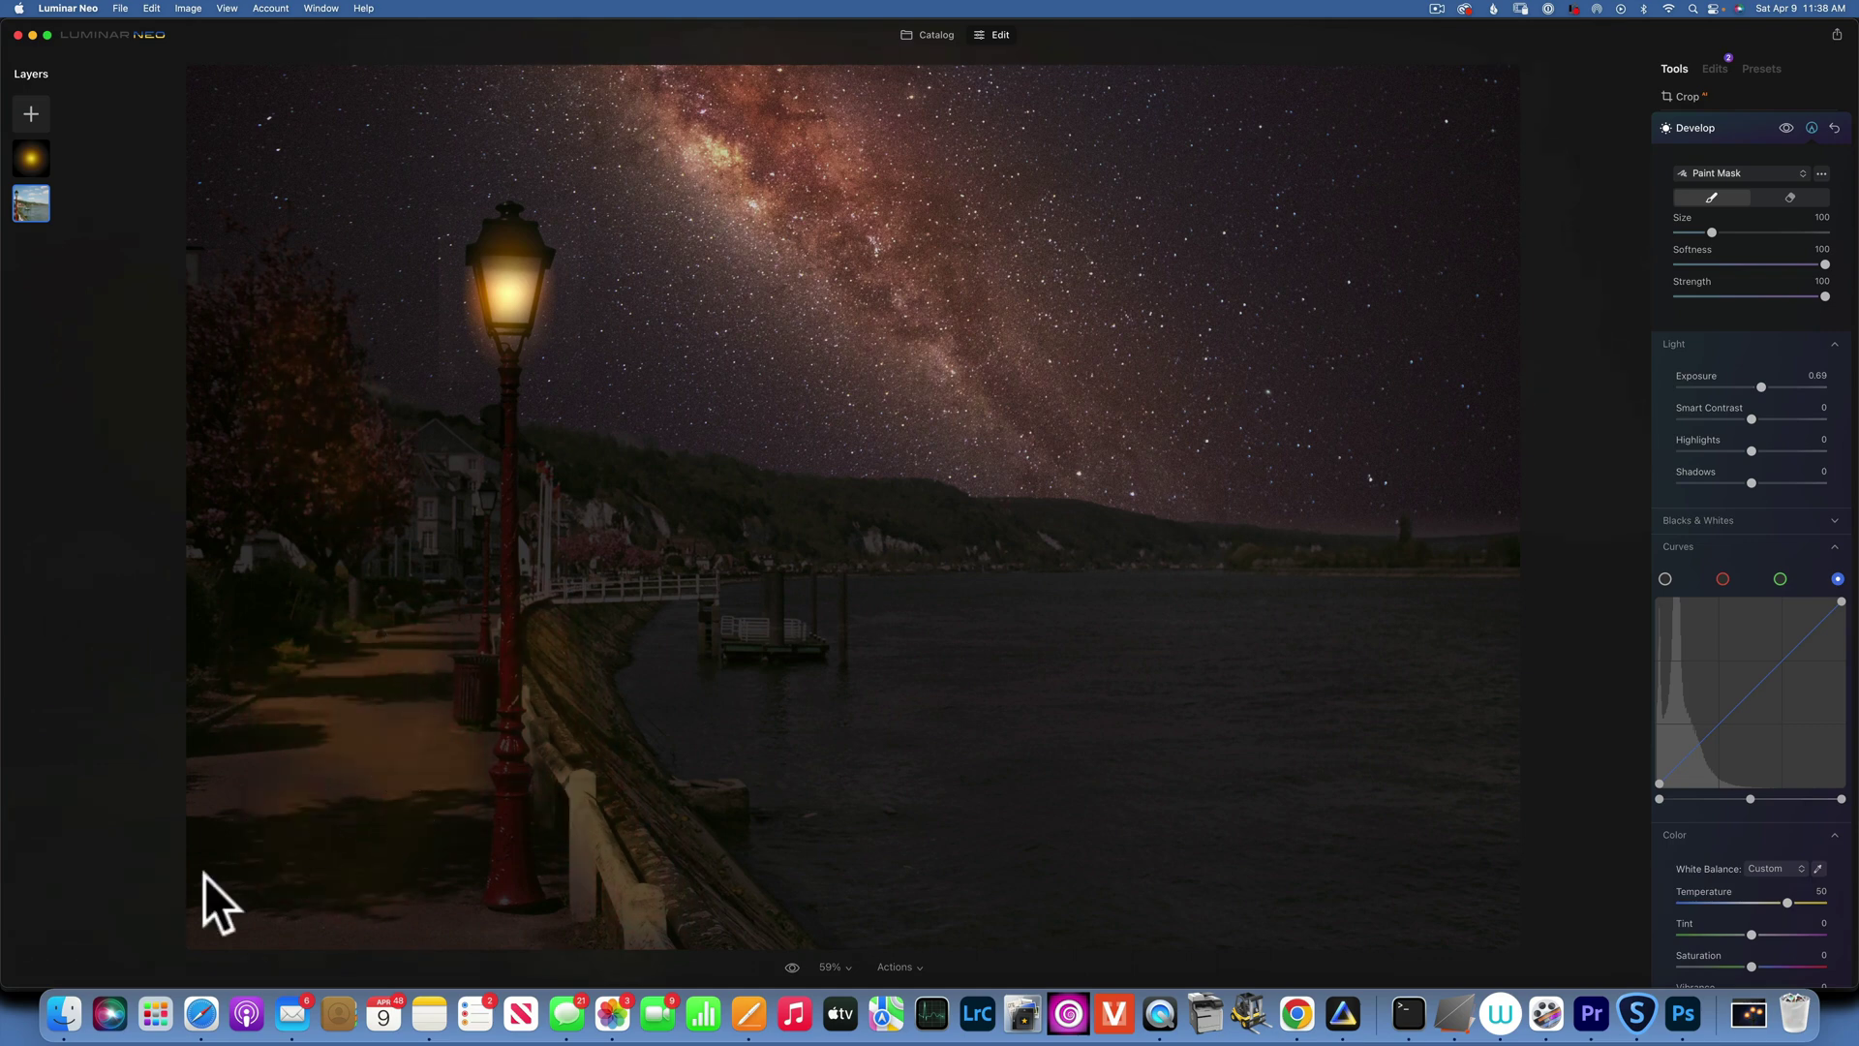
{"action": "mouse_move", "coordinate": [374, 855]}
{"action": "left_mouse_down"}
{"action": "mouse_move", "coordinate": [278, 822]}
{"action": "mouse_move", "coordinate": [394, 828]}
{"action": "left_mouse_up"}
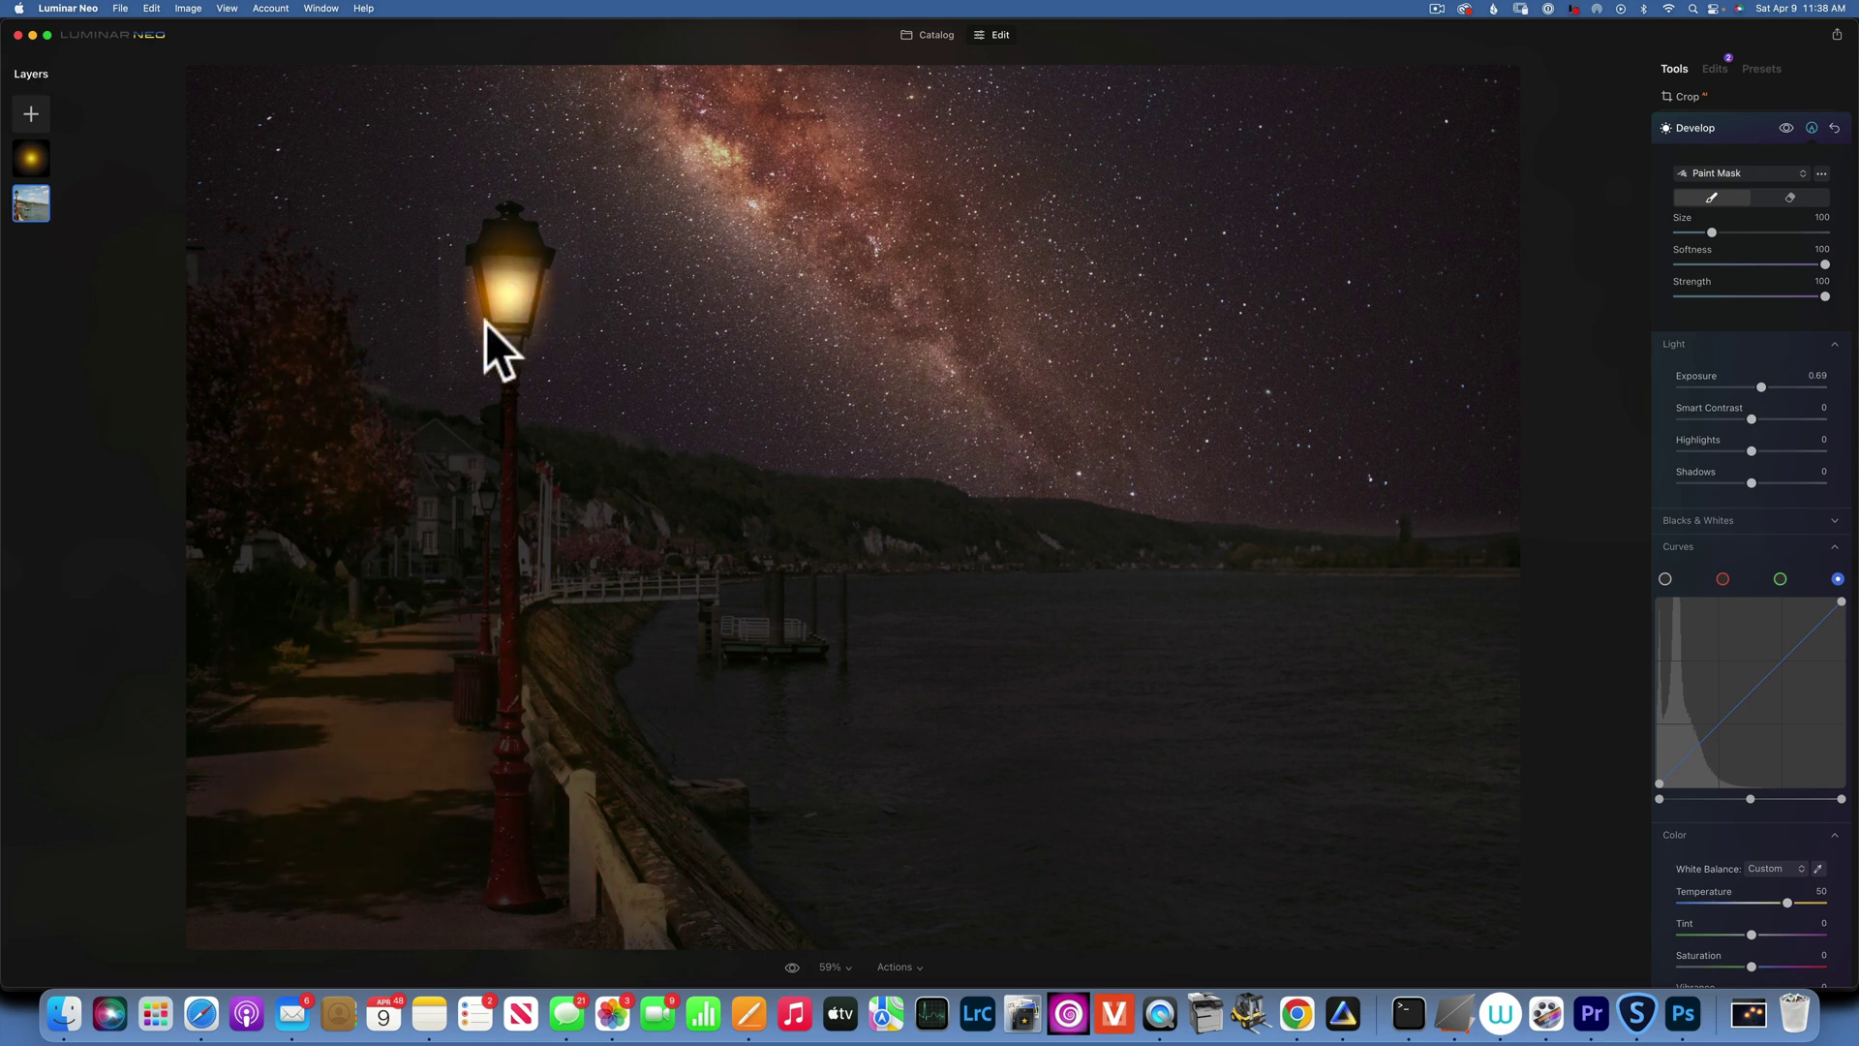